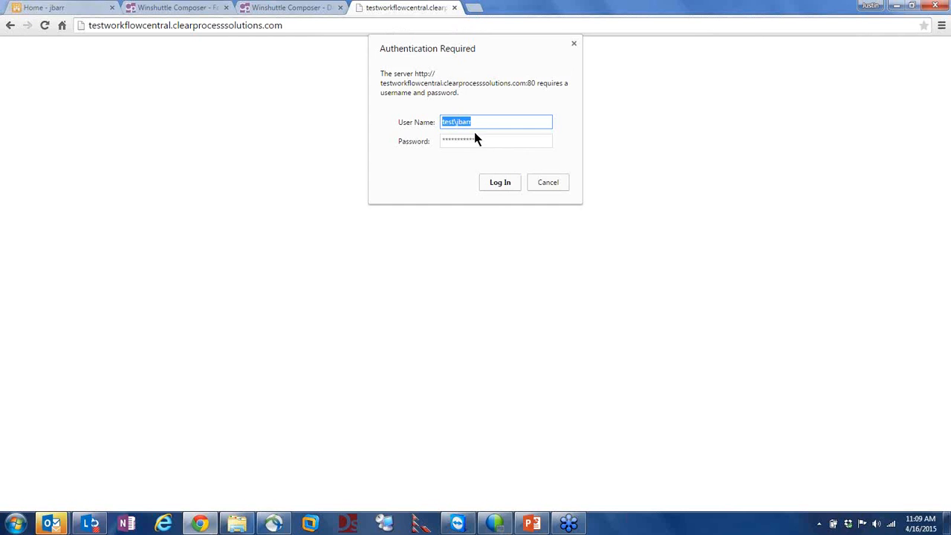
# Sign in, keep the SharePoint - 80 server connection, and go to the Charts page
pyautogui.press('Return')
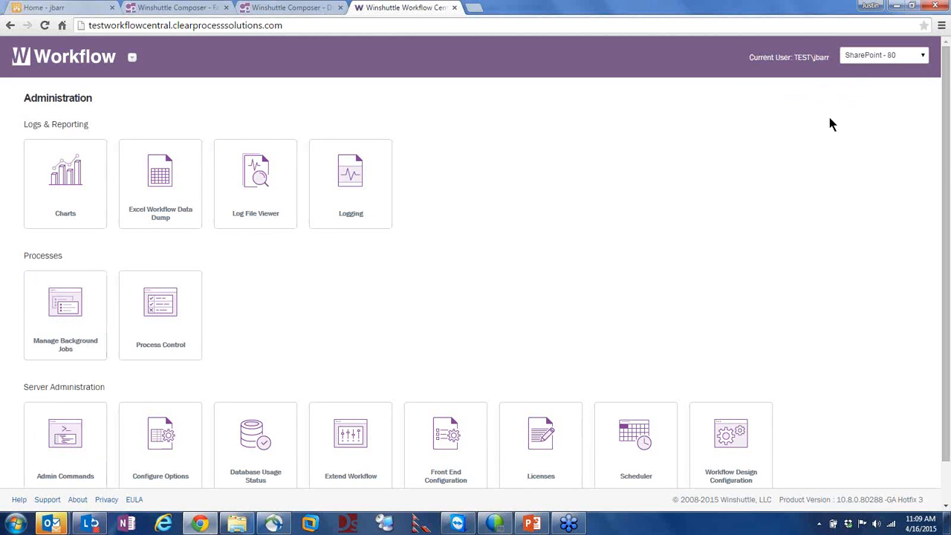
pyautogui.click(919, 58)
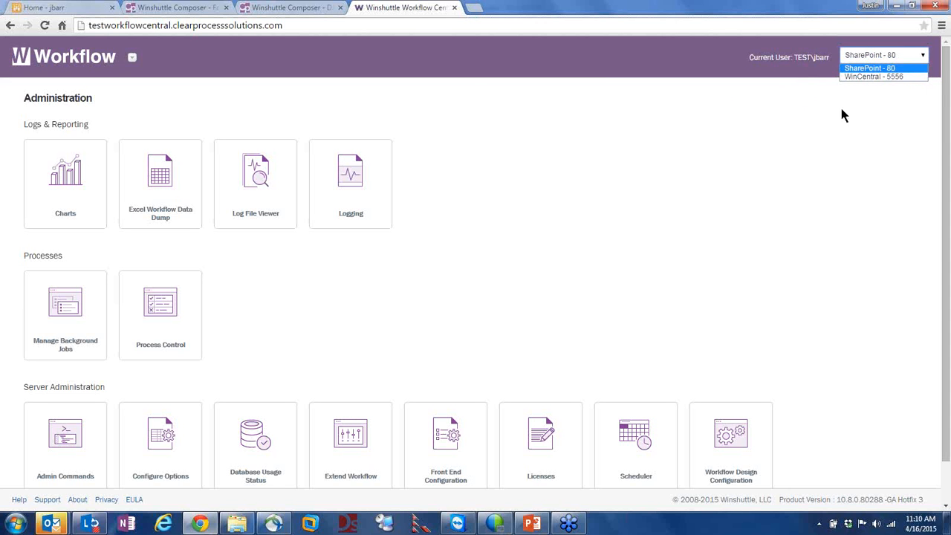
pyautogui.click(858, 69)
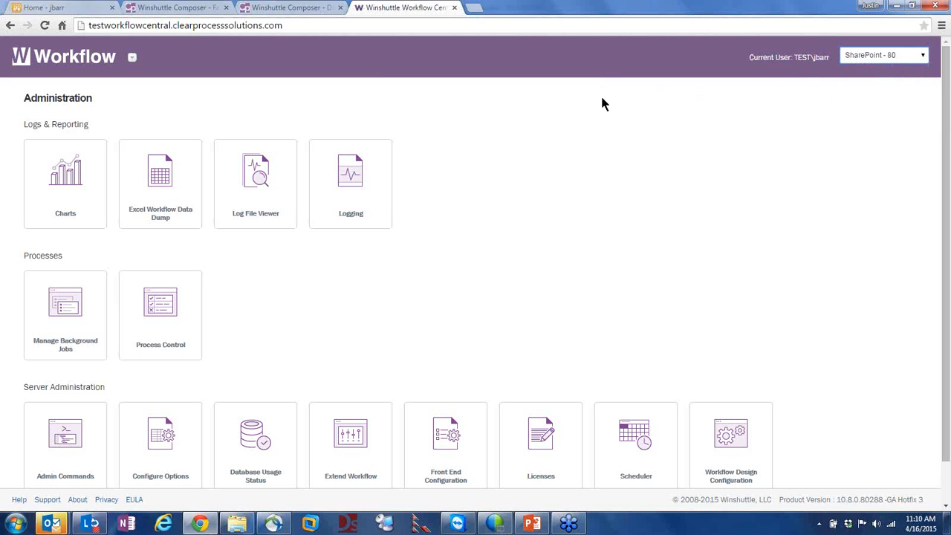
pyautogui.click(77, 164)
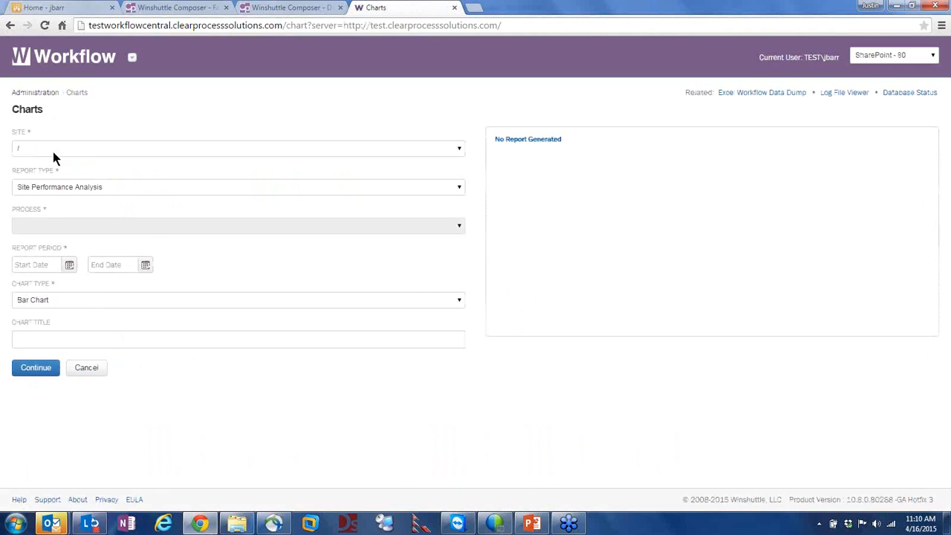
# Set the chart report's site to the personal subsite under /Test and bring up the report types
pyautogui.click(60, 148)
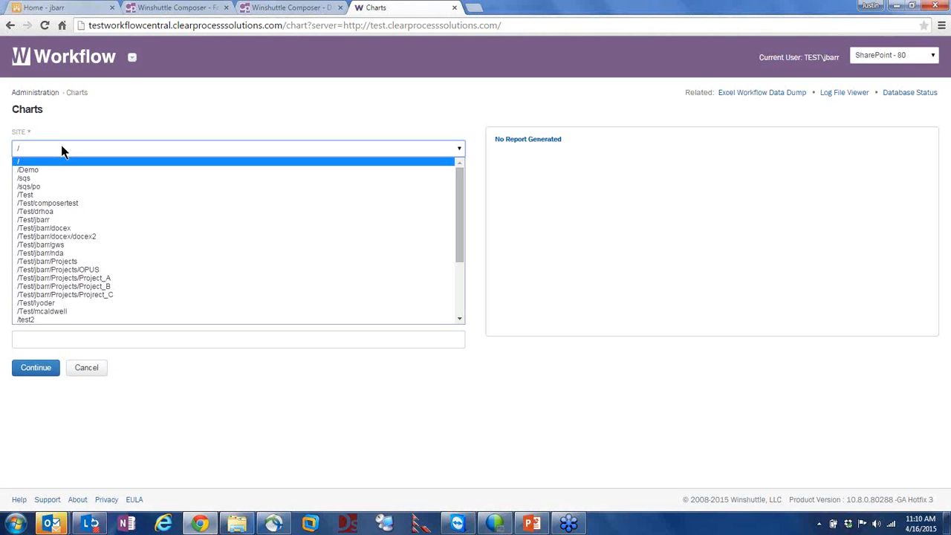
pyautogui.click(69, 219)
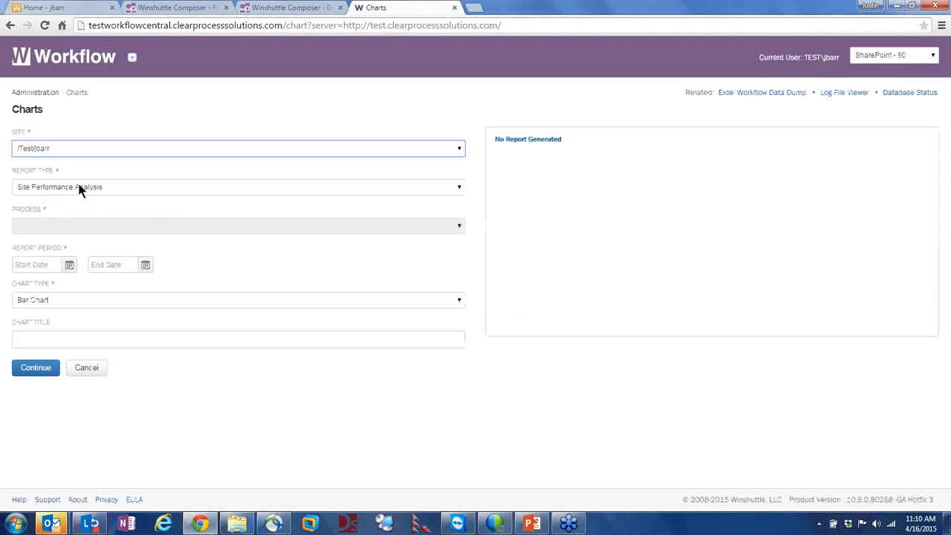
pyautogui.click(77, 187)
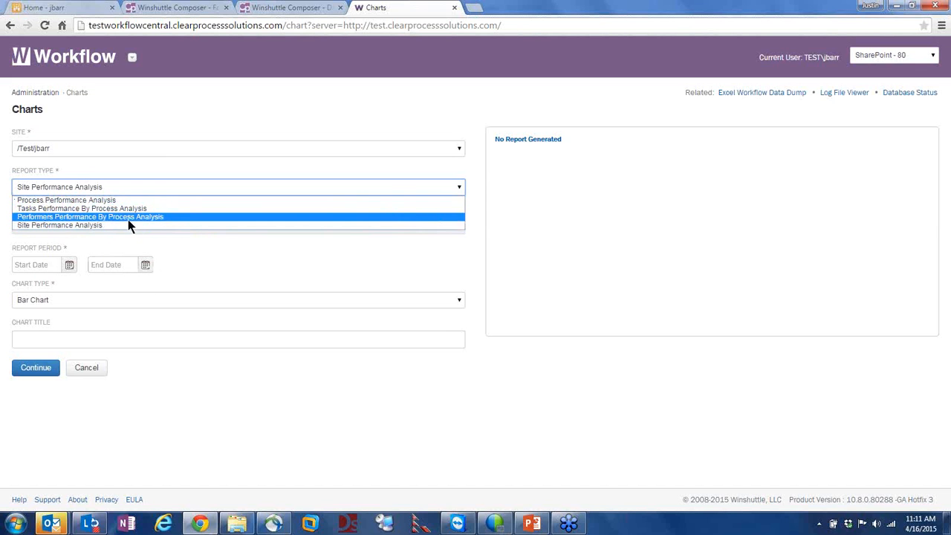
# Choose the Tasks Performance By Process Analysis report for the Request For Information process
pyautogui.click(64, 209)
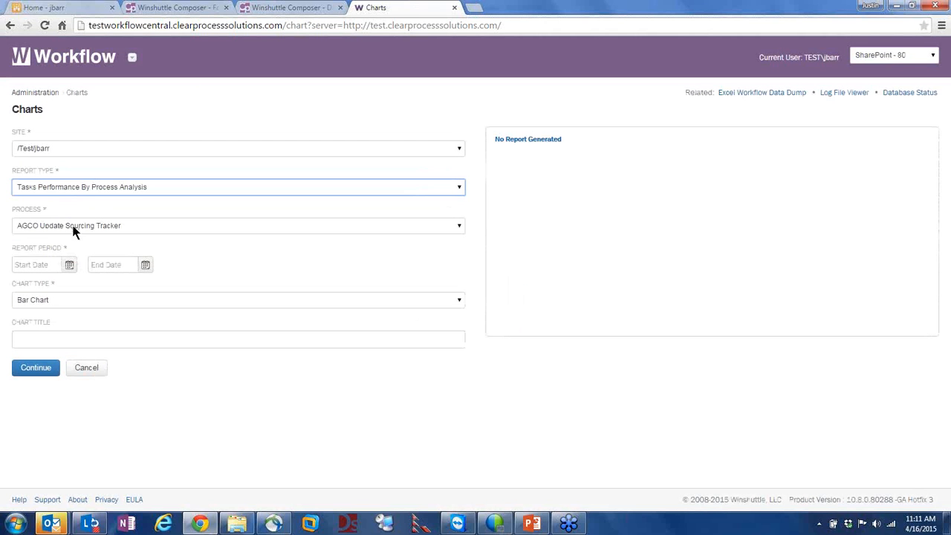
pyautogui.click(93, 226)
pyautogui.scroll(-8, 83, 276)
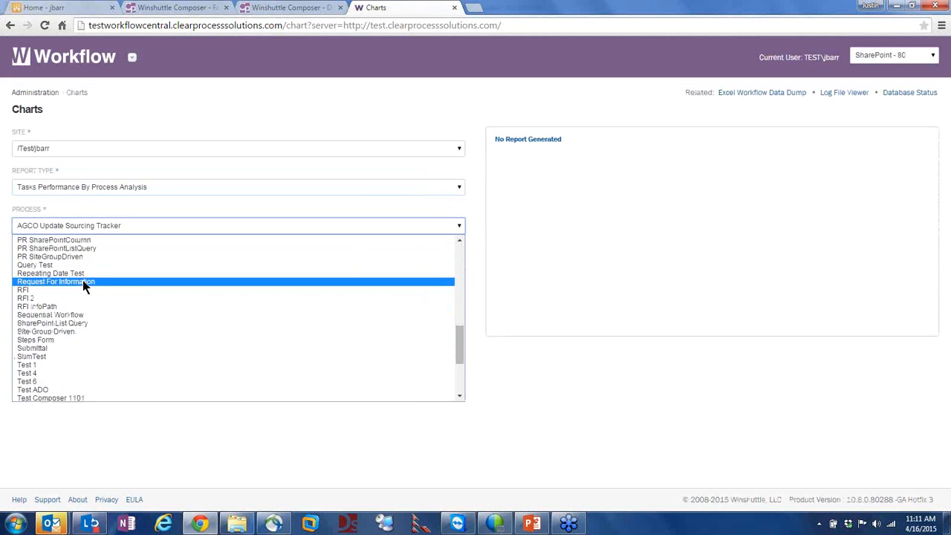
pyautogui.scroll(-5, 80, 294)
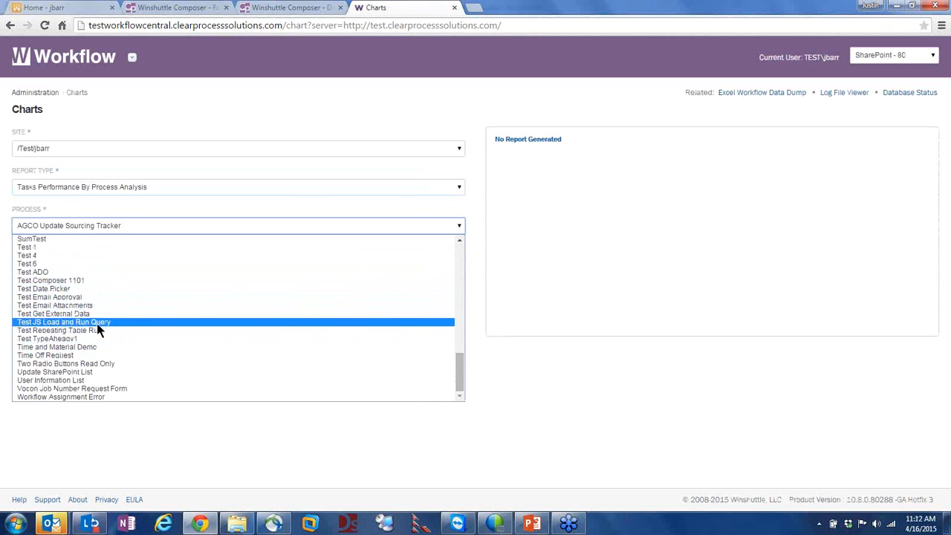
pyautogui.scroll(3, 100, 308)
pyautogui.scroll(8, 100, 308)
pyautogui.scroll(-11, 104, 305)
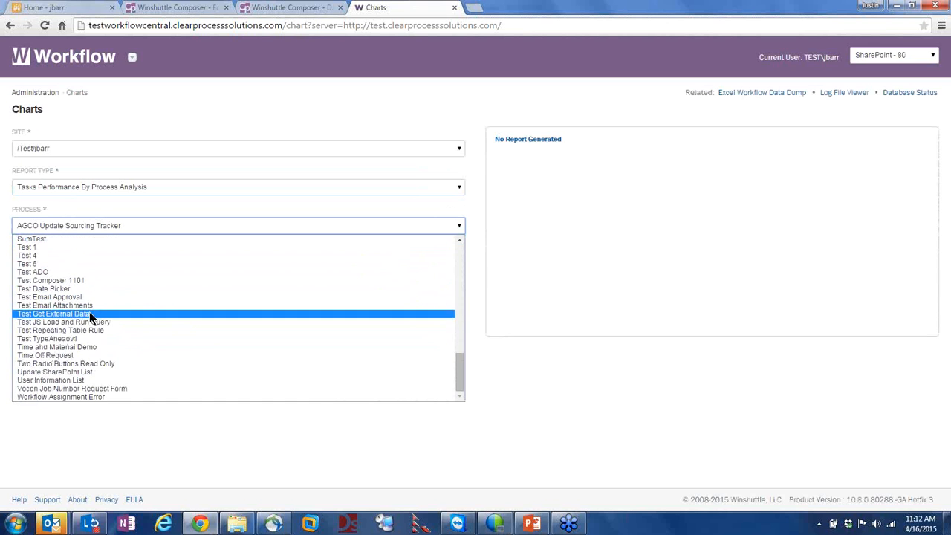
pyautogui.scroll(3, 87, 315)
pyautogui.scroll(3, 88, 318)
pyautogui.scroll(-3, 88, 318)
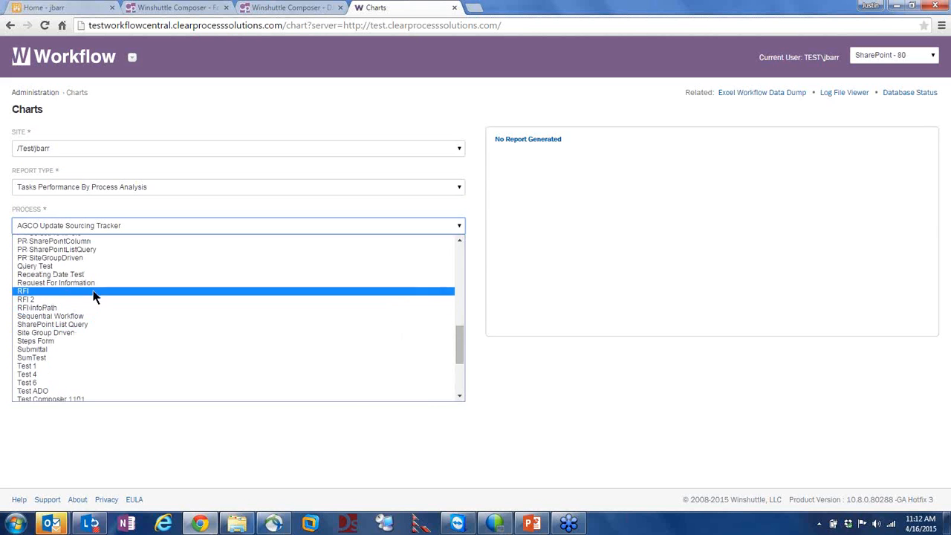
pyautogui.click(83, 283)
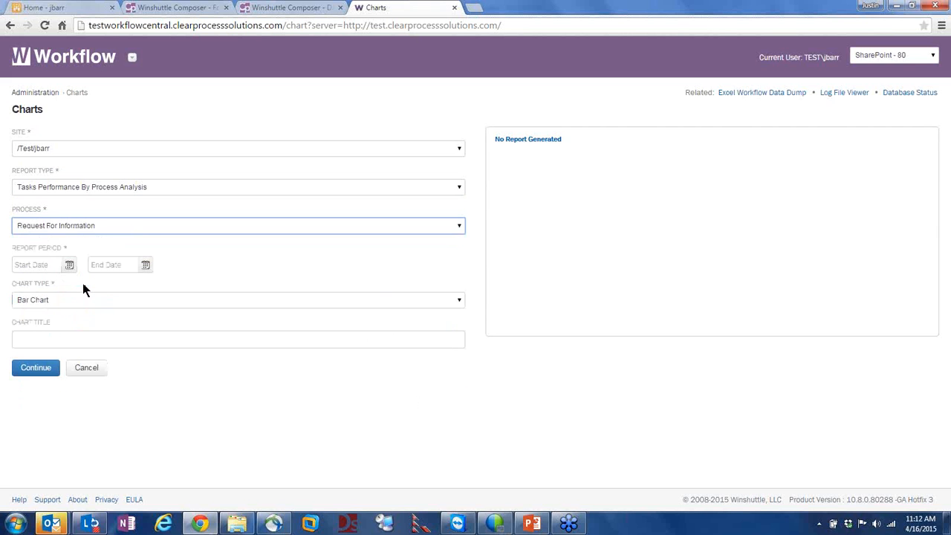
# Set the report date range from 4/1/2014 to 4/16/2015
pyautogui.click(69, 266)
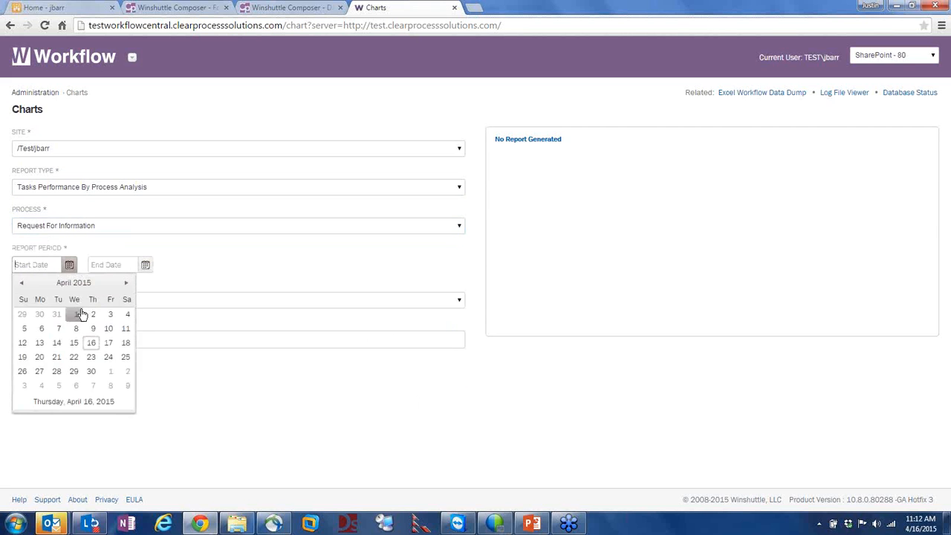
pyautogui.click(23, 286)
pyautogui.click(22, 286)
pyautogui.click(22, 285)
pyautogui.click(22, 285)
pyautogui.click(22, 285)
pyautogui.click(22, 285)
pyautogui.click(23, 285)
pyautogui.click(23, 286)
pyautogui.click(22, 286)
pyautogui.click(22, 285)
pyautogui.click(22, 285)
pyautogui.click(22, 285)
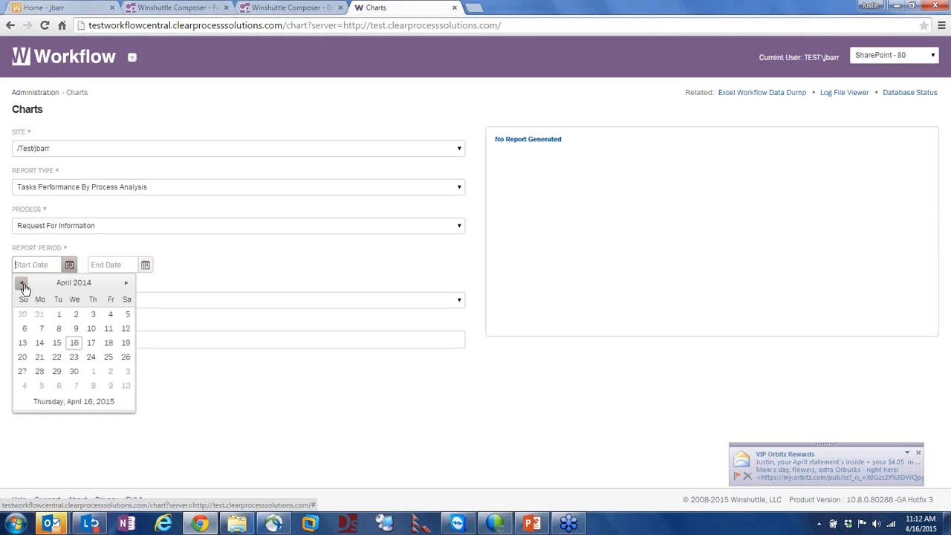
pyautogui.click(58, 314)
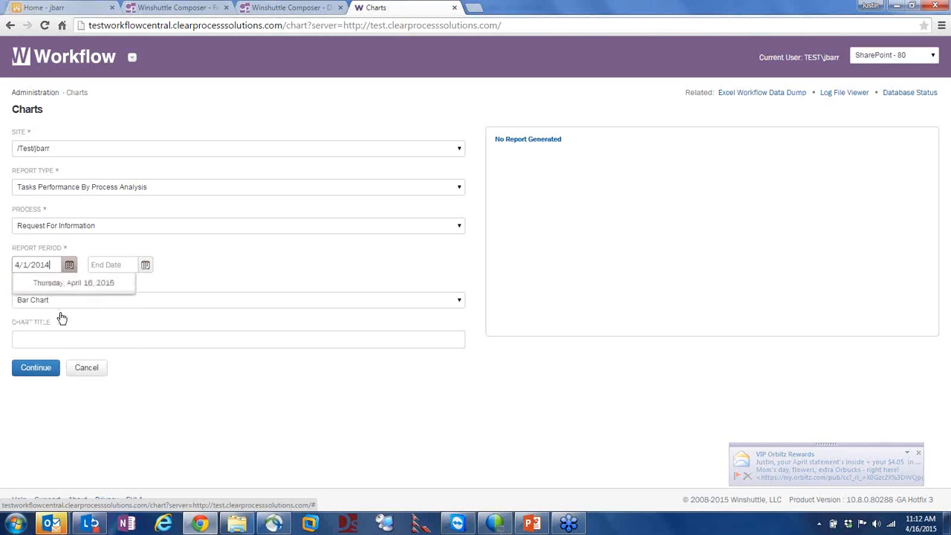
pyautogui.click(144, 265)
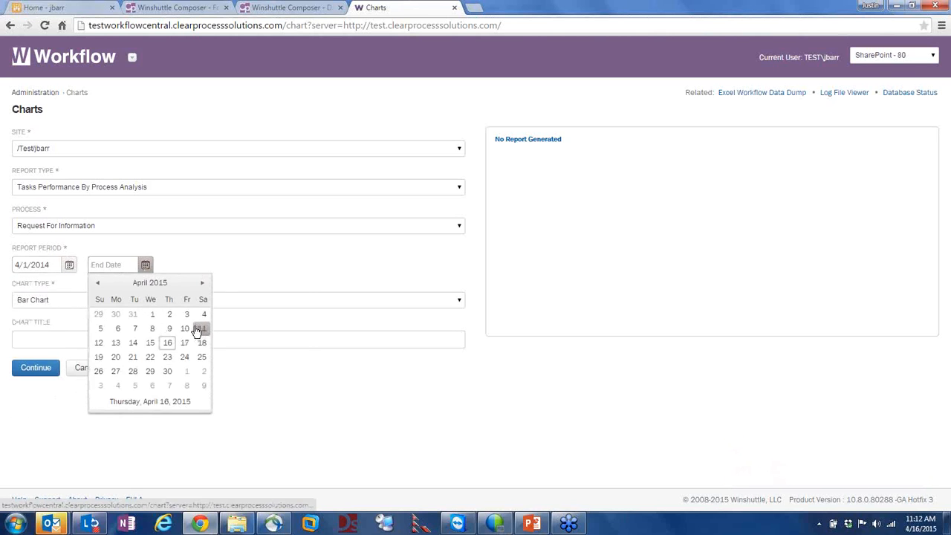
pyautogui.click(167, 342)
# Keep Bar Chart, title the chart 'Title', and generate it
pyautogui.click(56, 301)
pyautogui.click(56, 302)
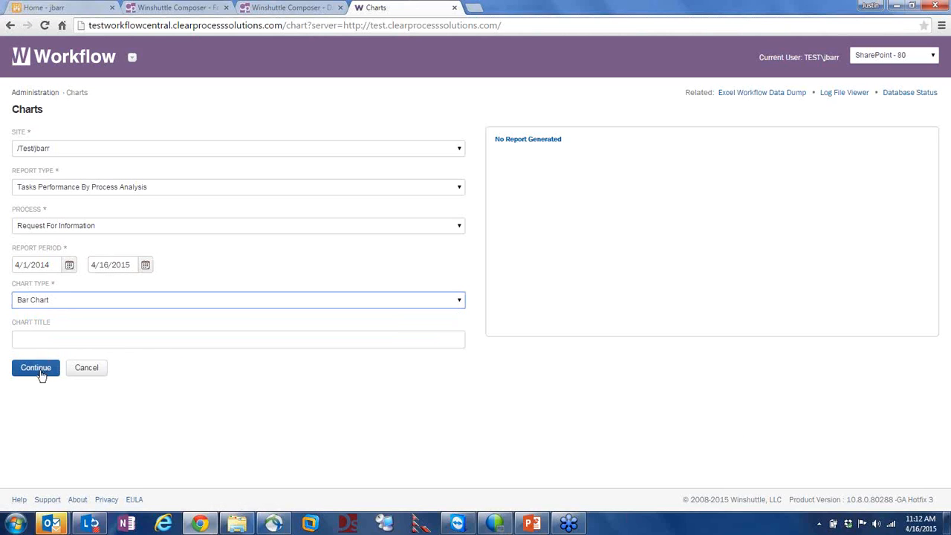
pyautogui.click(43, 339)
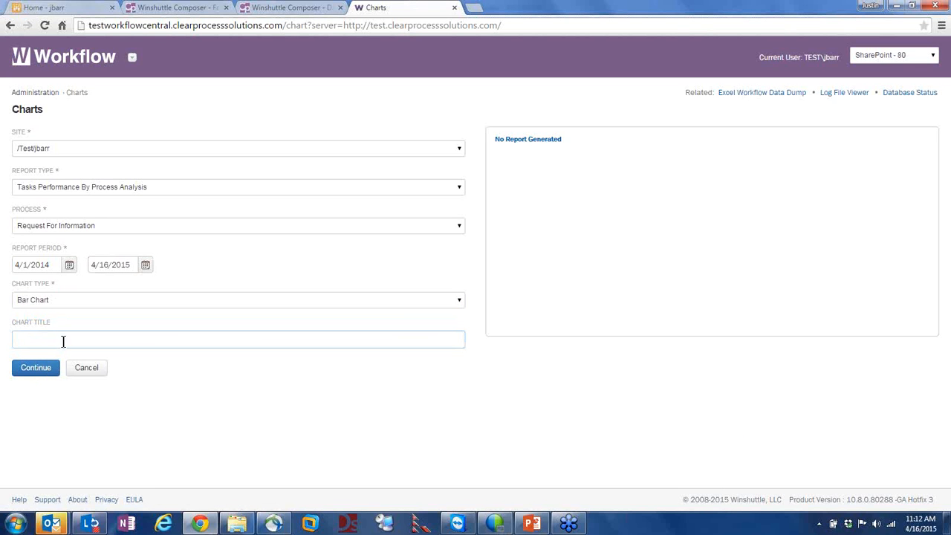
pyautogui.write('Title')
pyautogui.click(32, 368)
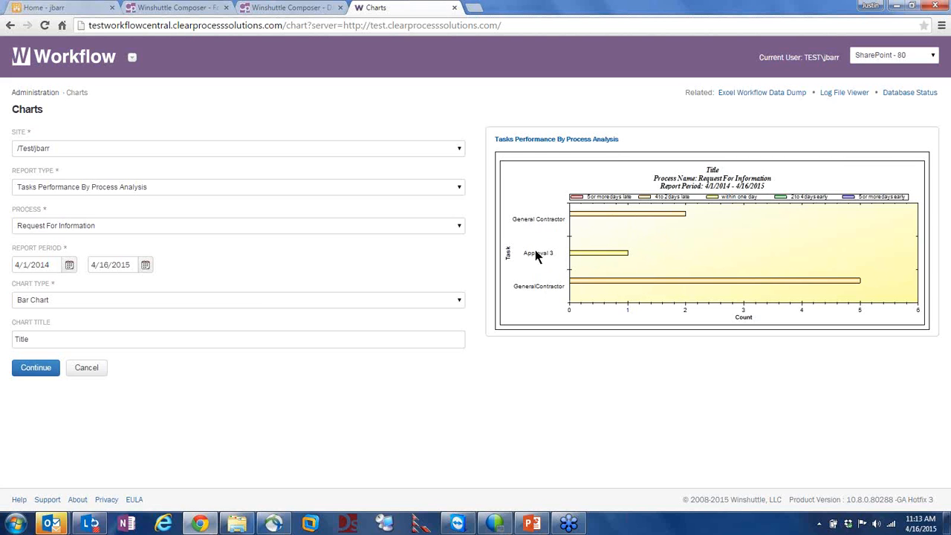
# Regenerate the chart as Performers Performance By Process Analysis, then return to Administration
pyautogui.click(47, 226)
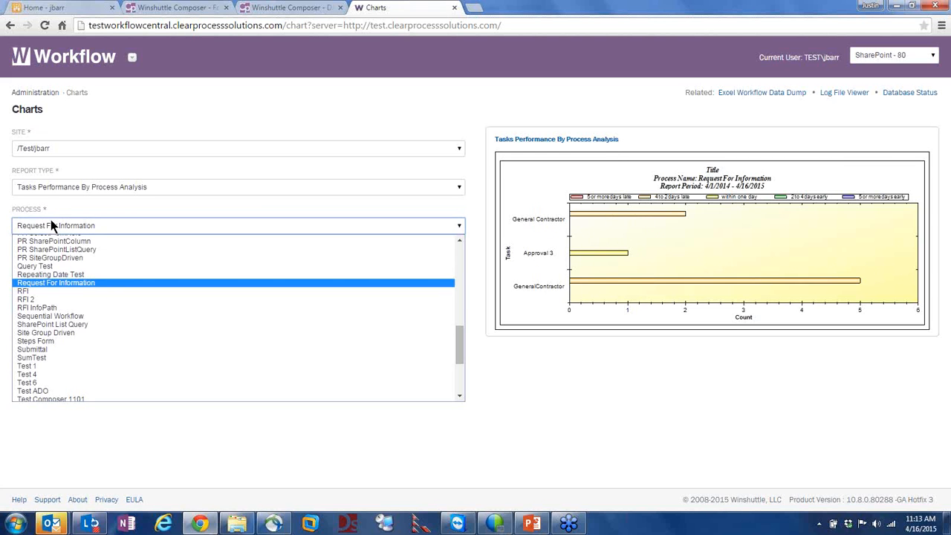
pyautogui.click(55, 192)
pyautogui.click(62, 189)
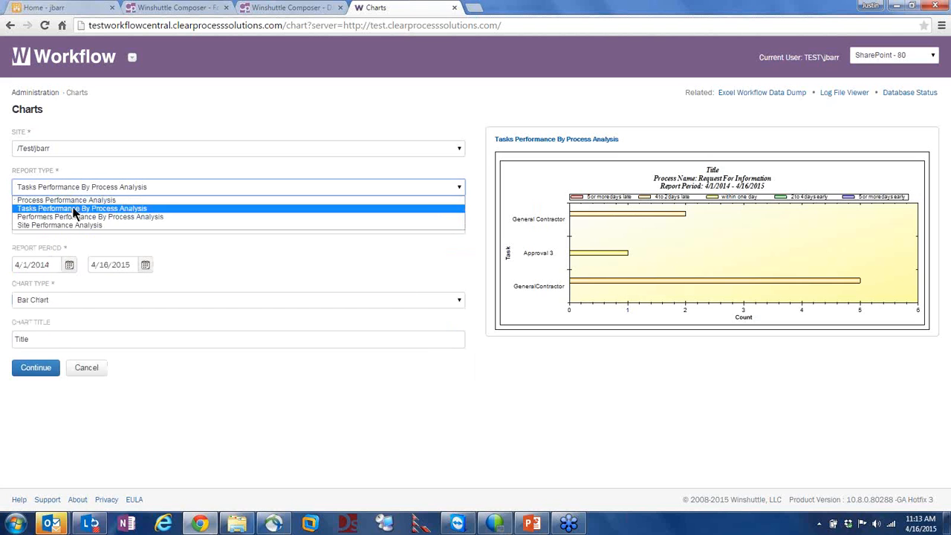
pyautogui.click(73, 217)
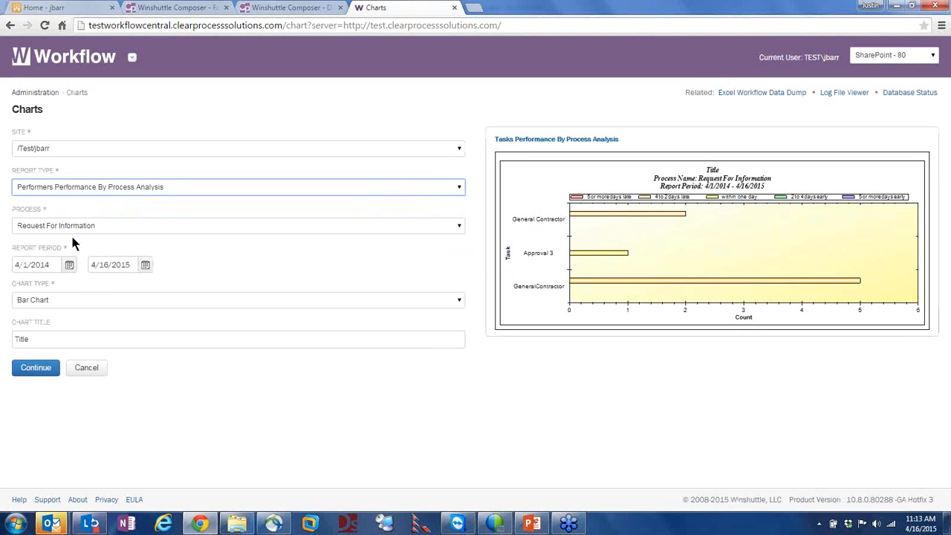
pyautogui.click(35, 373)
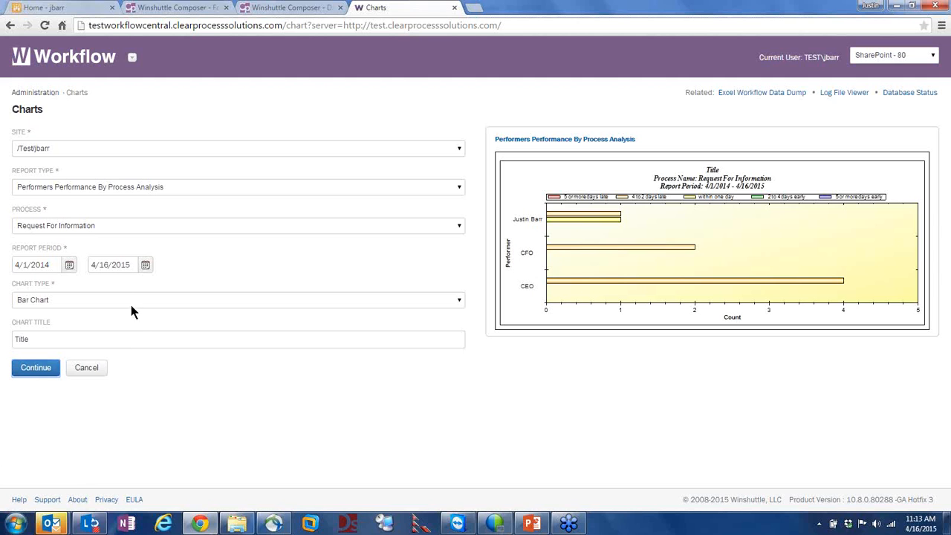
pyautogui.click(43, 92)
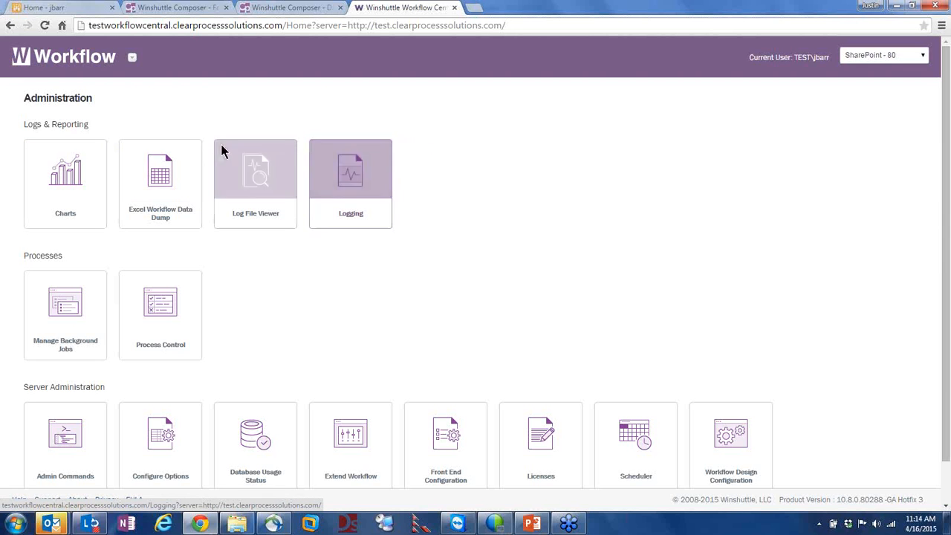
# In Logging settings, clear the CENTRAL ADMIN checkbox and save with level Debug instead of Error
pyautogui.click(350, 170)
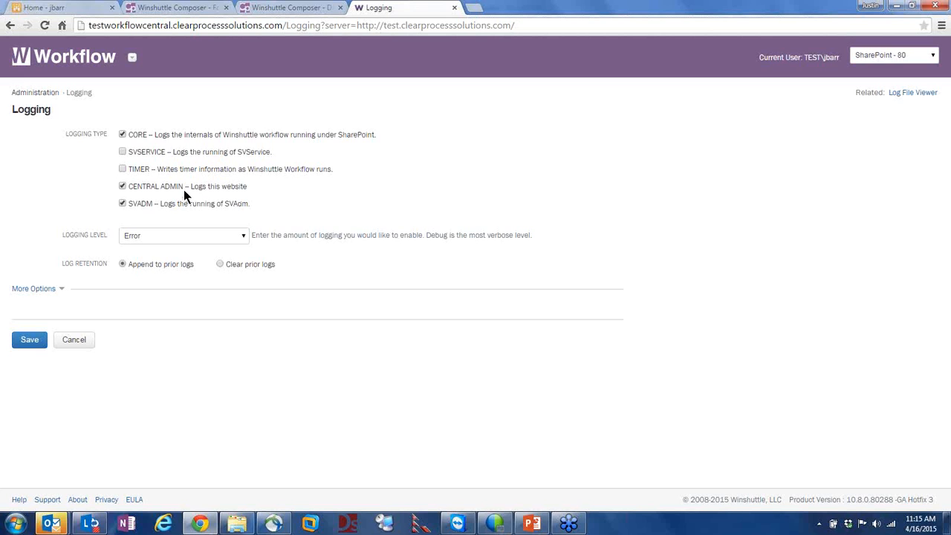
pyautogui.click(122, 186)
pyautogui.click(138, 237)
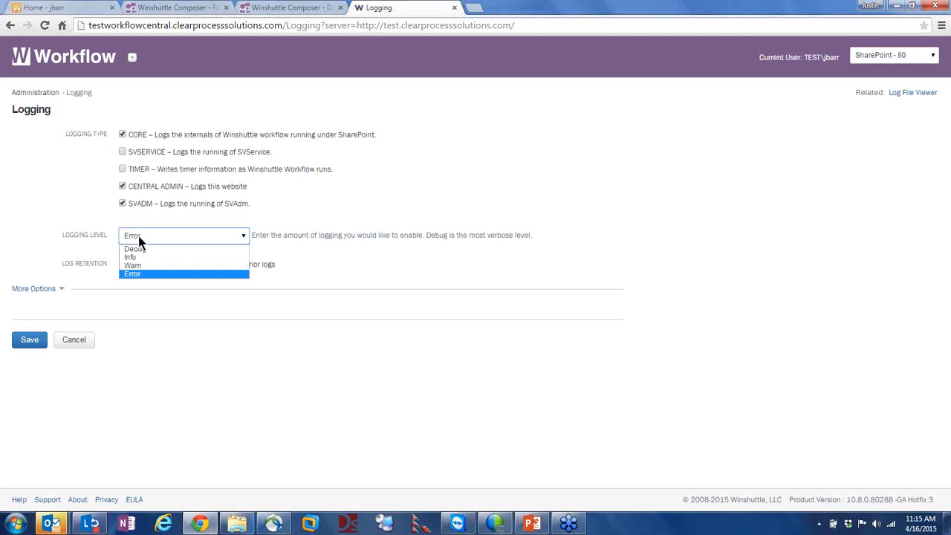
pyautogui.click(139, 274)
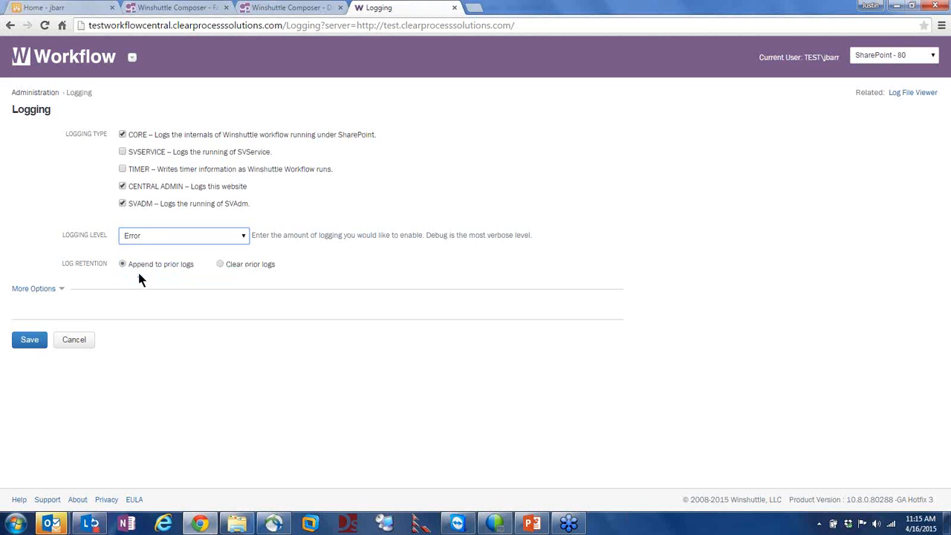
pyautogui.click(142, 237)
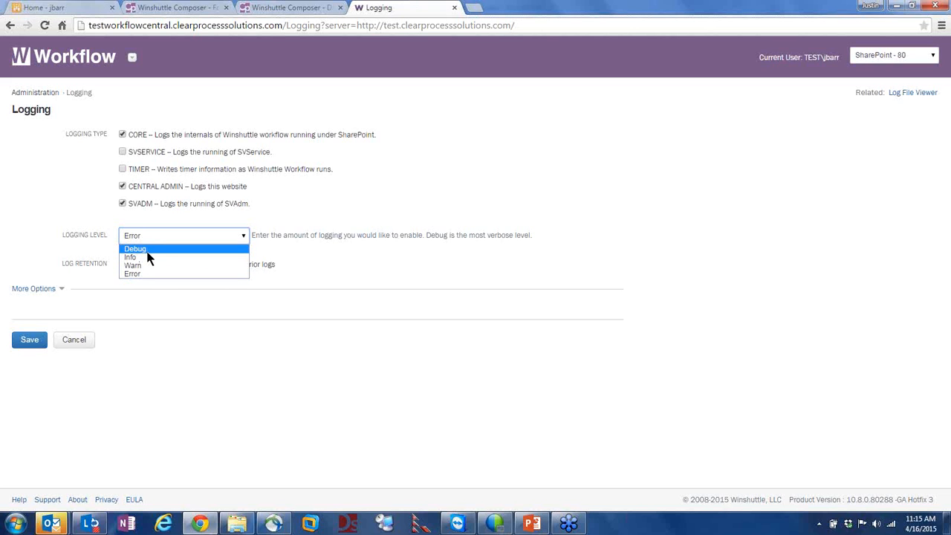
pyautogui.click(150, 250)
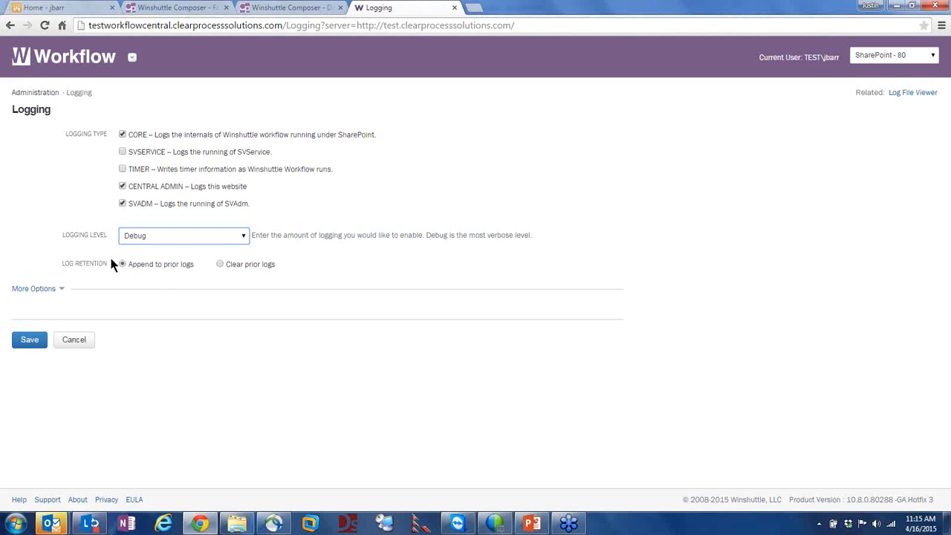
pyautogui.click(28, 339)
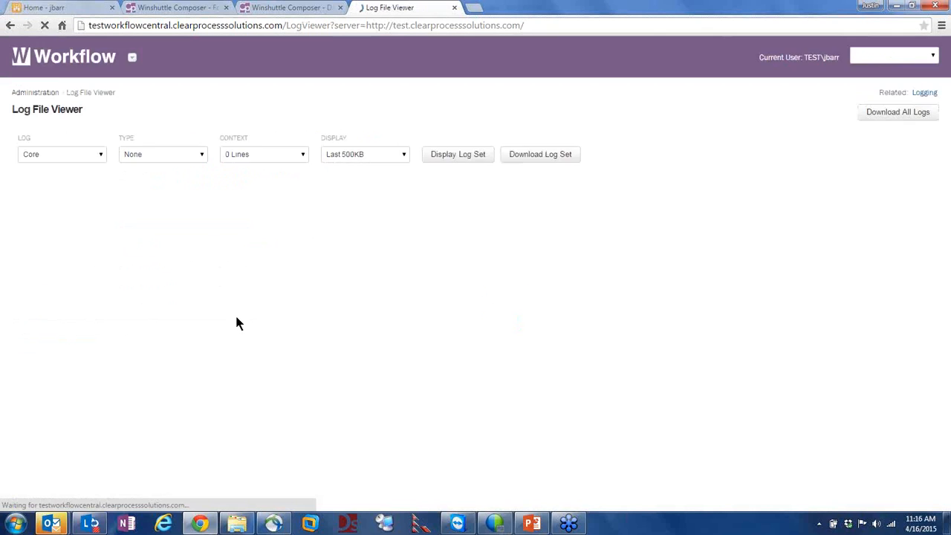
pyautogui.click(71, 8)
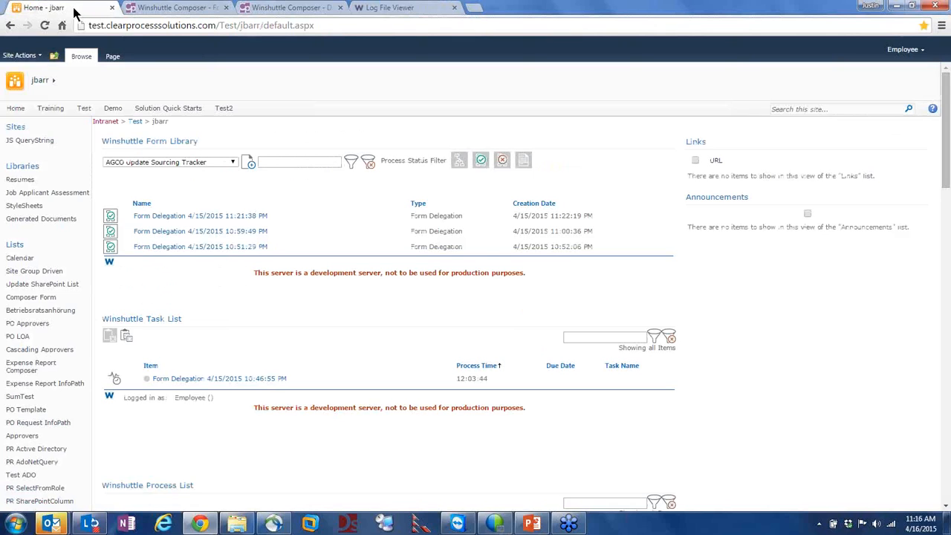
# Pick Data Validation in the SharePoint Form Library and start a new Data Validation form
pyautogui.click(214, 163)
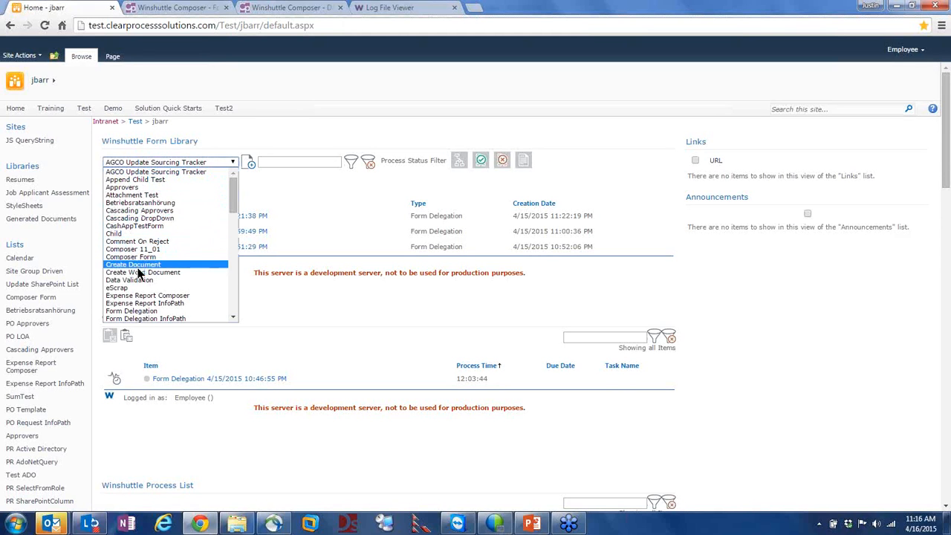
pyautogui.click(141, 280)
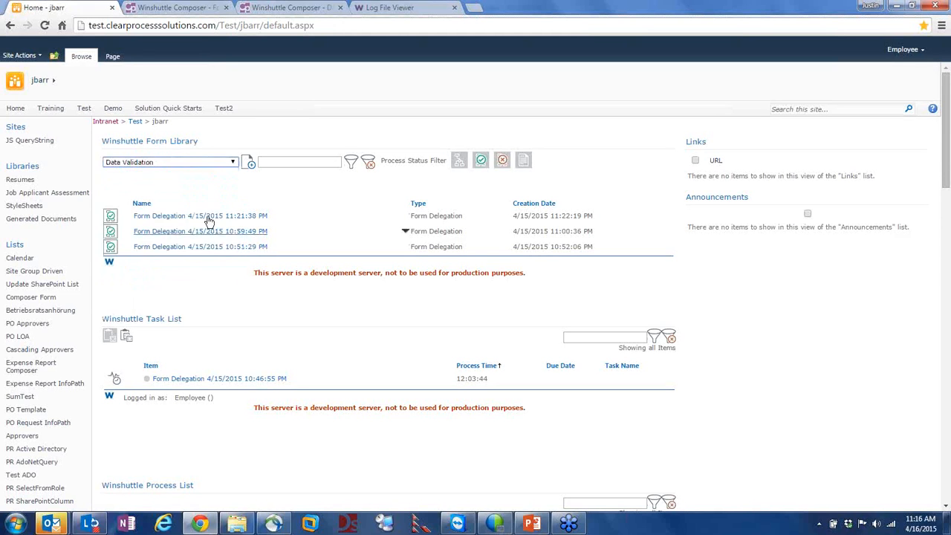
pyautogui.click(248, 163)
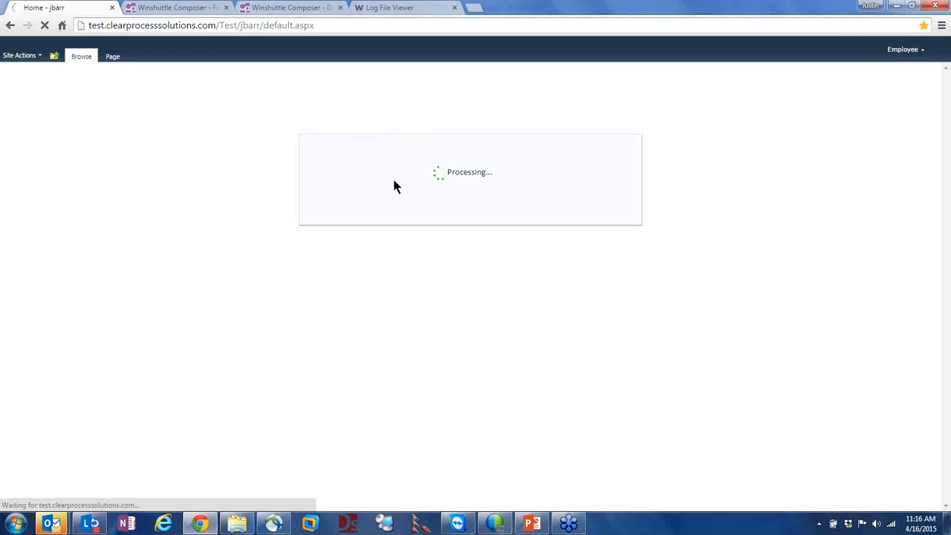
pyautogui.click(385, 12)
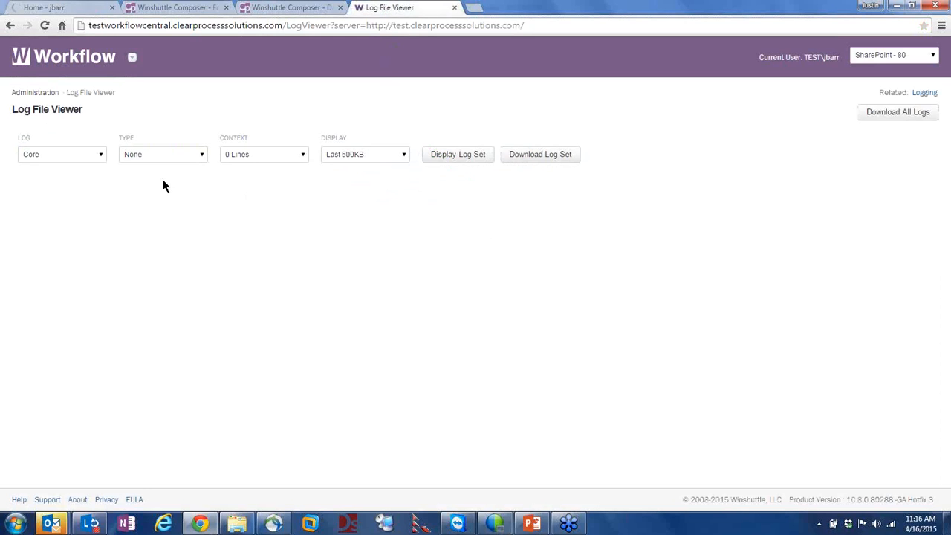
# Reopen the Log File Viewer from the Administration page
pyautogui.moveTo(79, 109); pyautogui.dragTo(4, 113)
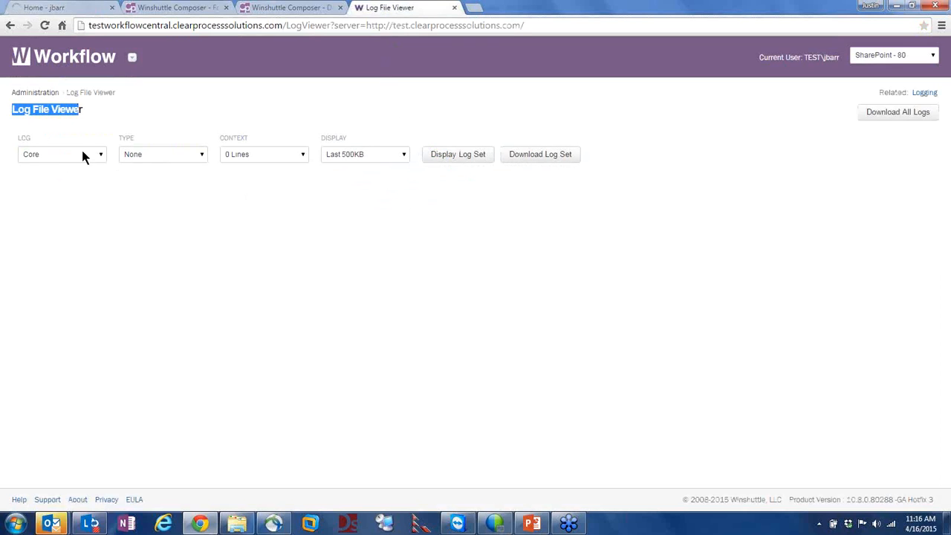
pyautogui.click(46, 94)
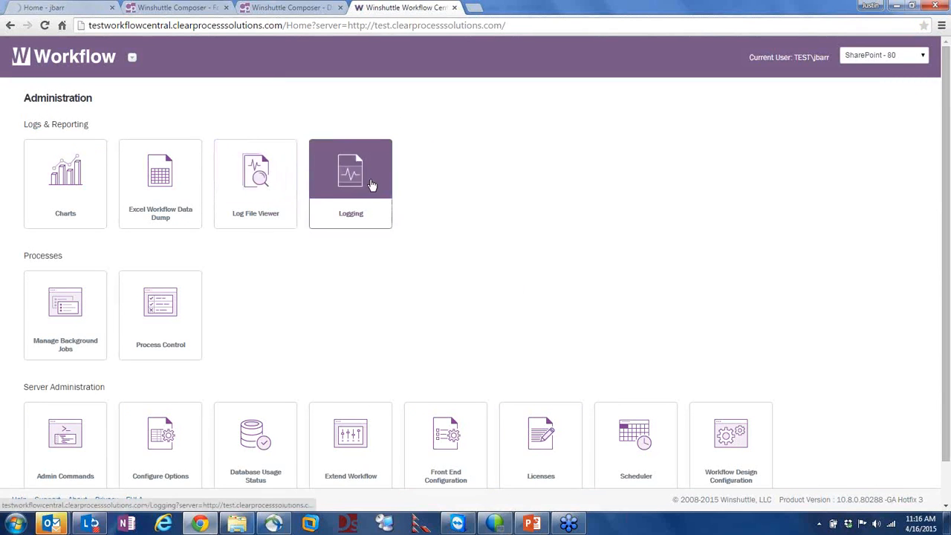
pyautogui.click(261, 176)
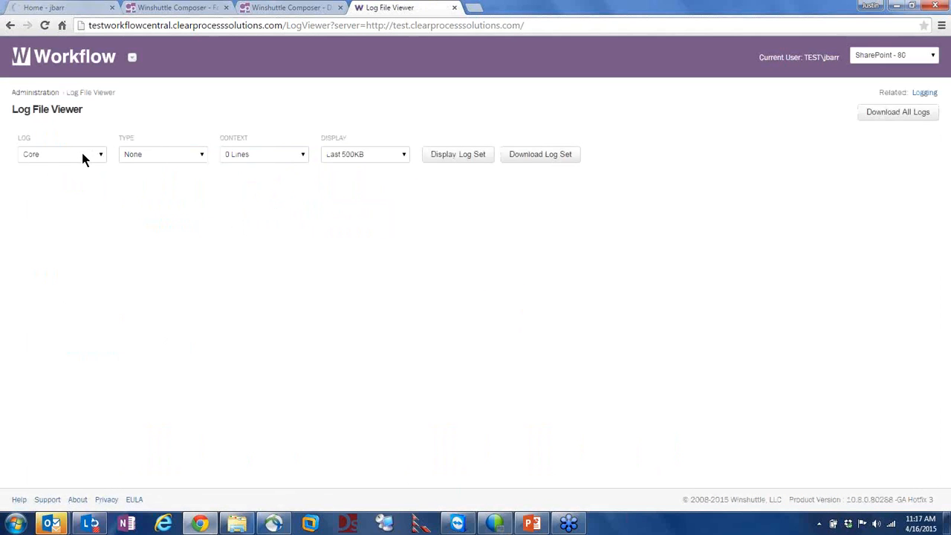
# Filter the log view to Core, Debug, 100 Lines context and Last 1MB, then display it
pyautogui.click(41, 159)
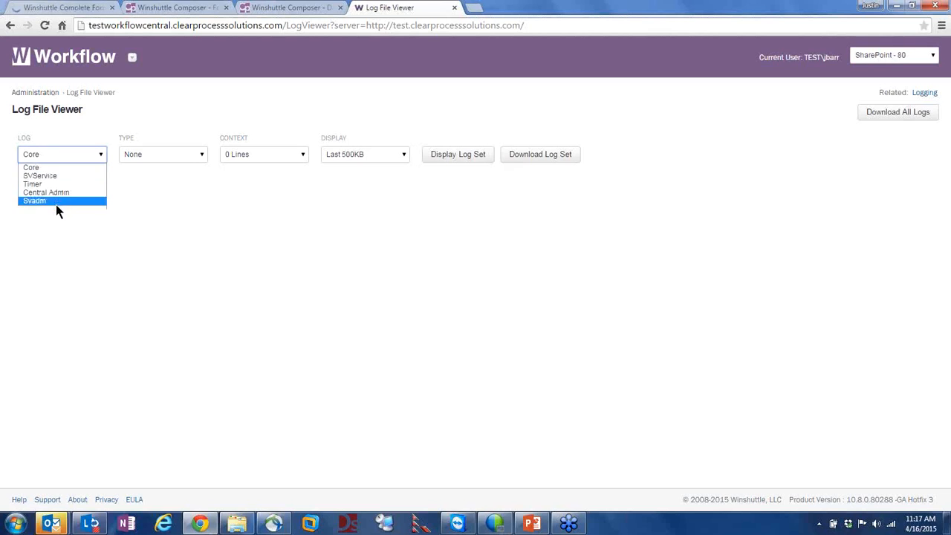
pyautogui.click(60, 168)
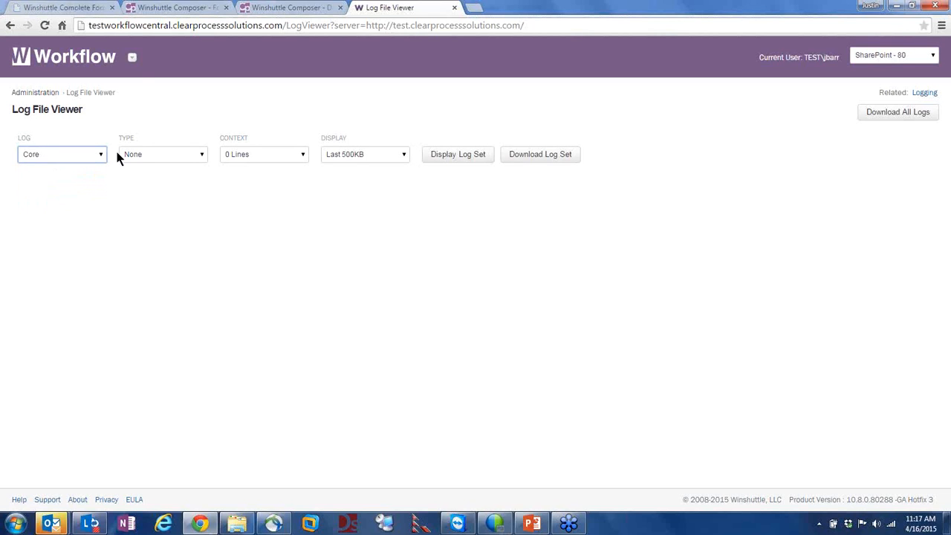
pyautogui.click(151, 154)
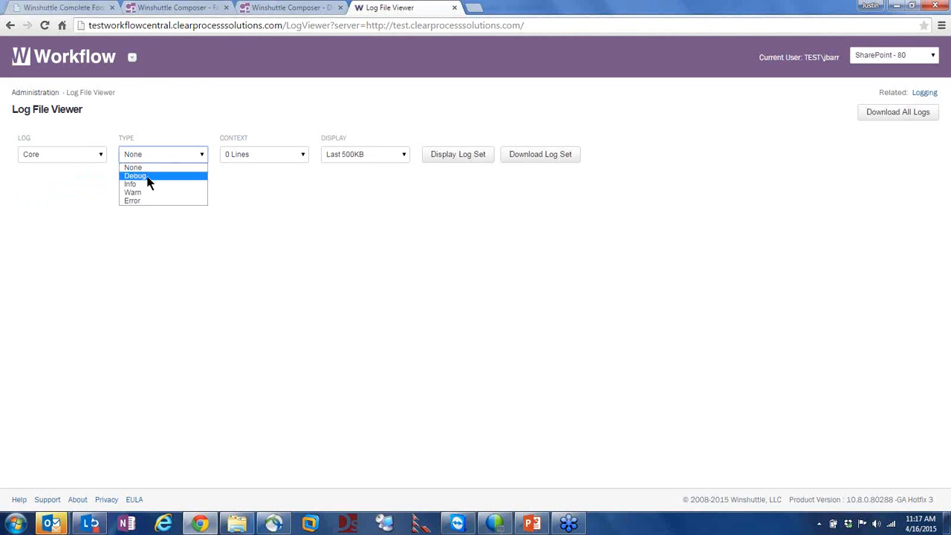
pyautogui.click(148, 177)
pyautogui.click(227, 158)
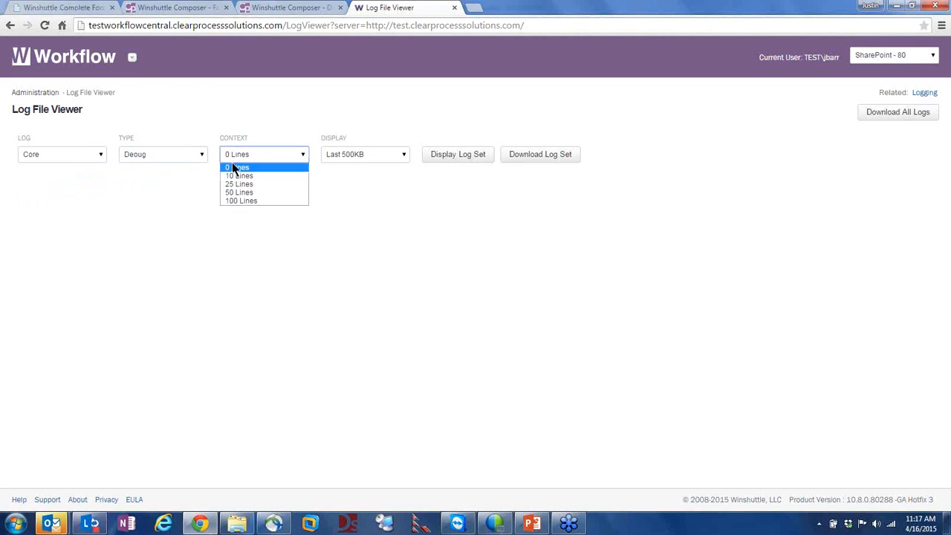
pyautogui.click(248, 201)
pyautogui.click(361, 158)
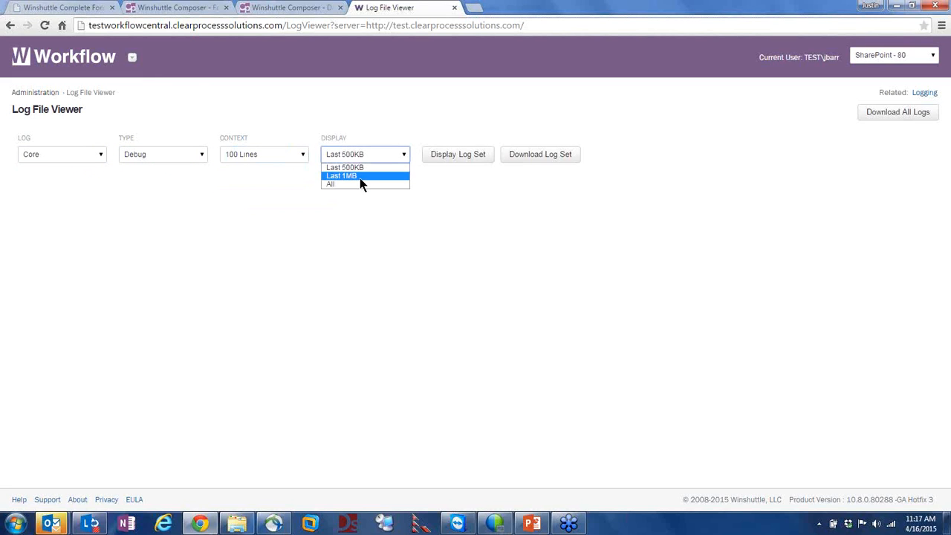
pyautogui.click(355, 177)
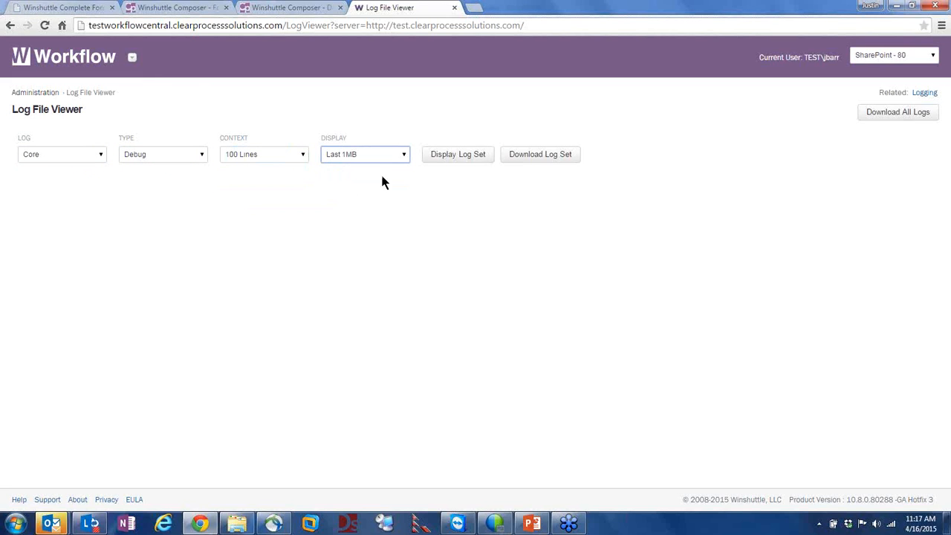
pyautogui.click(443, 161)
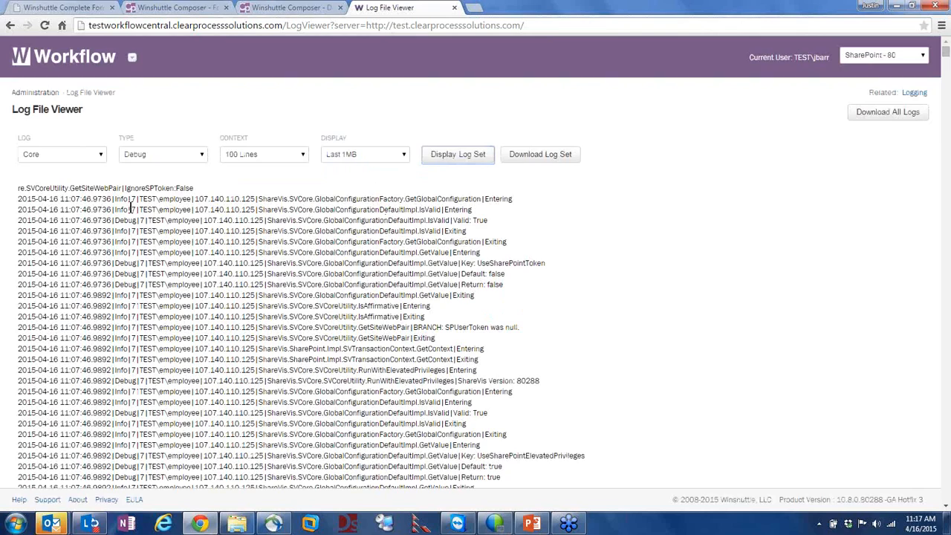
# Scroll through the Debug log entries, highlighting a timestamp, an xmlns:xsf line and 'employee'
pyautogui.scroll(-2, 266, 251)
pyautogui.scroll(-4, 266, 251)
pyautogui.scroll(-2, 266, 251)
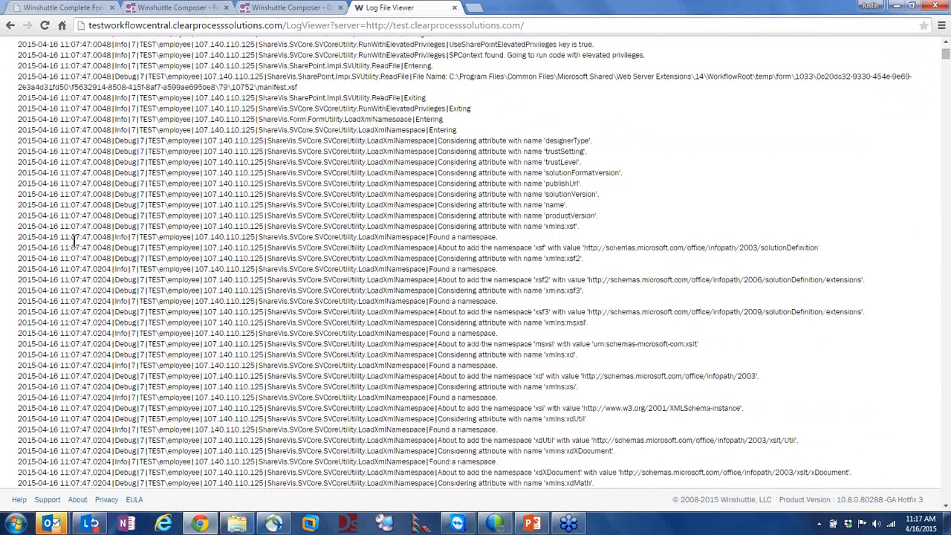
pyautogui.moveTo(69, 226); pyautogui.dragTo(98, 227)
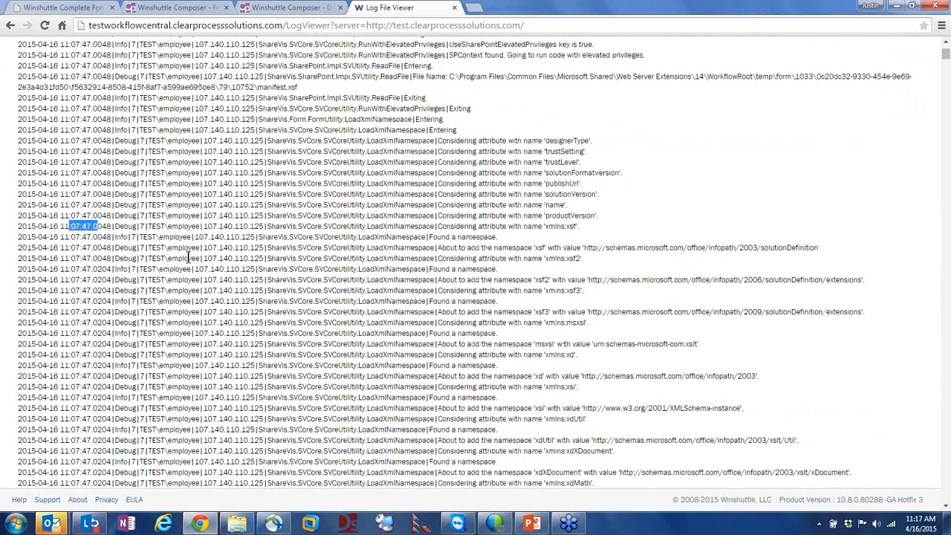
pyautogui.tripleClick(125, 227)
pyautogui.click(246, 279)
pyautogui.moveTo(179, 226); pyautogui.dragTo(182, 225)
pyautogui.scroll(1, 460, 240)
pyautogui.scroll(-4, 460, 240)
pyautogui.scroll(-1, 407, 295)
pyautogui.scroll(-3, 395, 286)
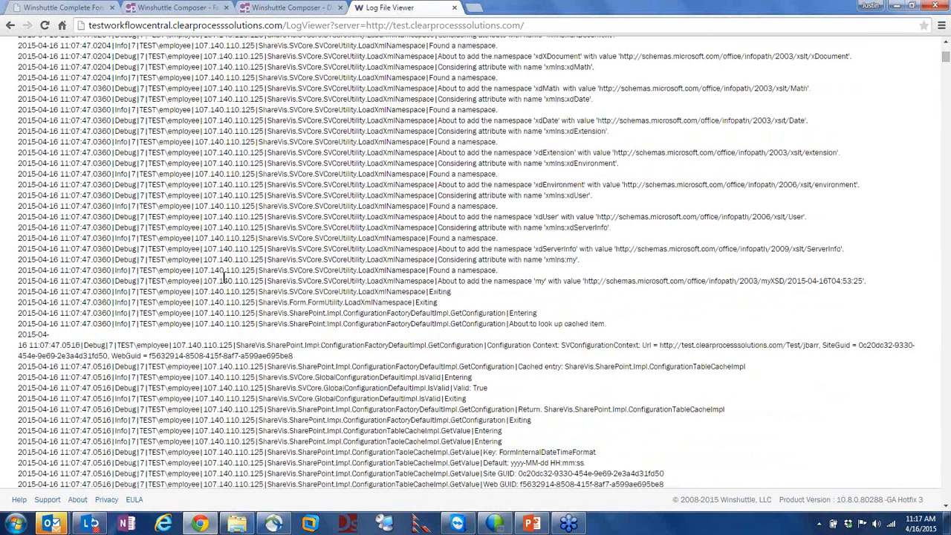
pyautogui.moveTo(199, 260); pyautogui.dragTo(165, 260)
pyautogui.scroll(-4, 281, 293)
pyautogui.scroll(-3, 439, 329)
pyautogui.scroll(-10, 287, 228)
pyautogui.scroll(-5, 106, 359)
pyautogui.scroll(8, 448, 275)
pyautogui.scroll(-12, 334, 194)
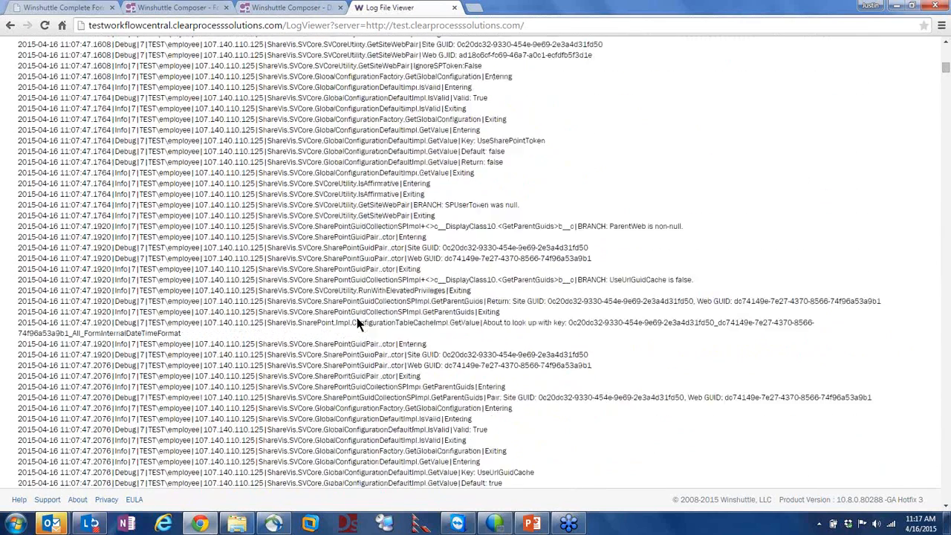
pyautogui.scroll(-10, 357, 317)
# Glance at the Winshuttle Composer solution page, come back, and return to Administration
pyautogui.click(276, 7)
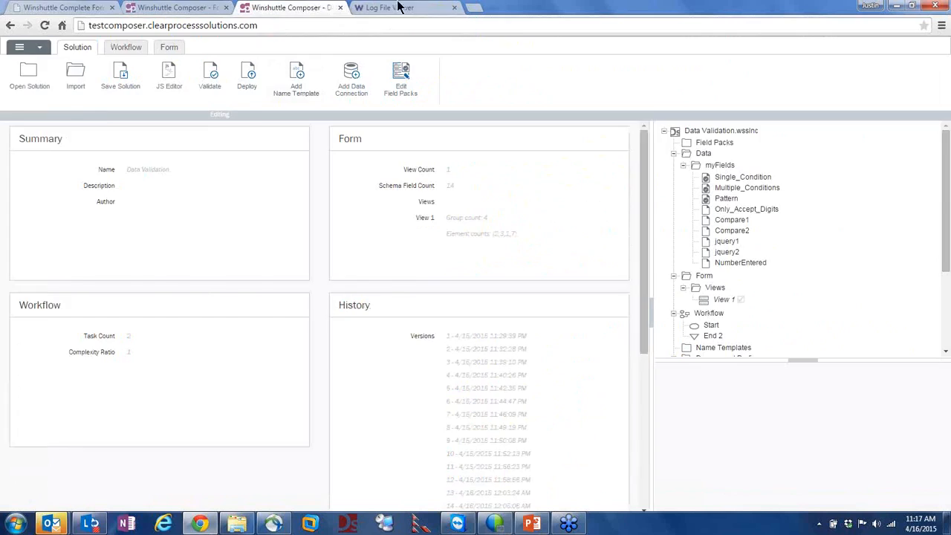
pyautogui.click(424, 8)
pyautogui.scroll(10, 226, 159)
pyautogui.scroll(10, 222, 158)
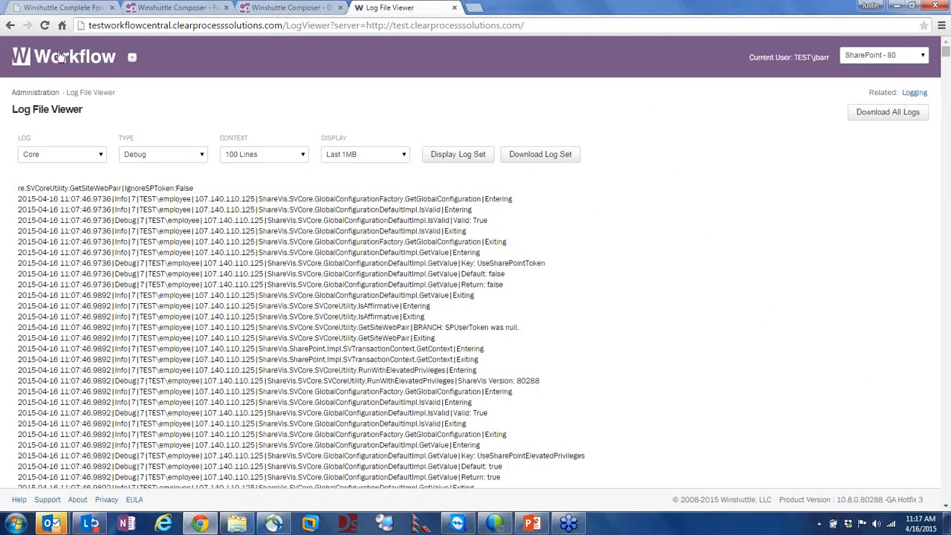
pyautogui.click(42, 99)
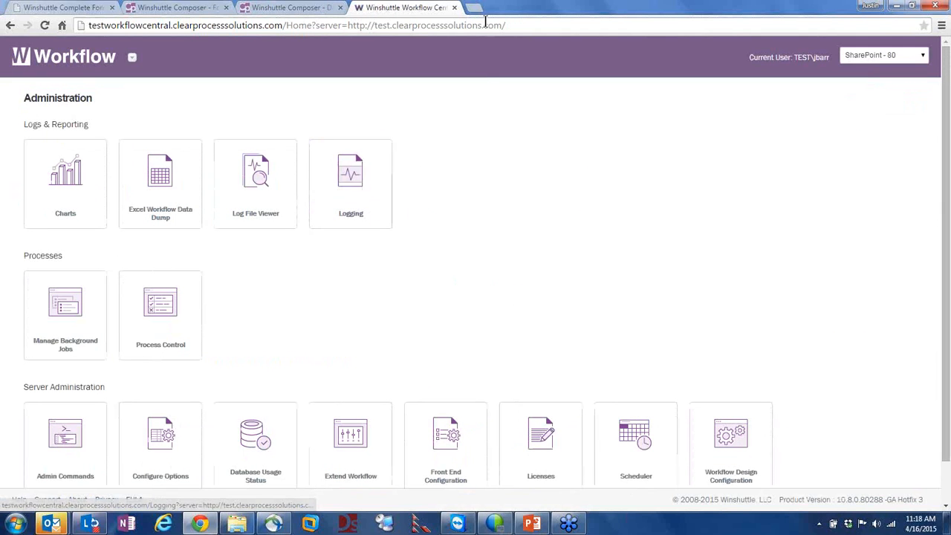
# Set the logging level back to Error, enable SVSERVICE and TIMER logging, and save
pyautogui.click(348, 192)
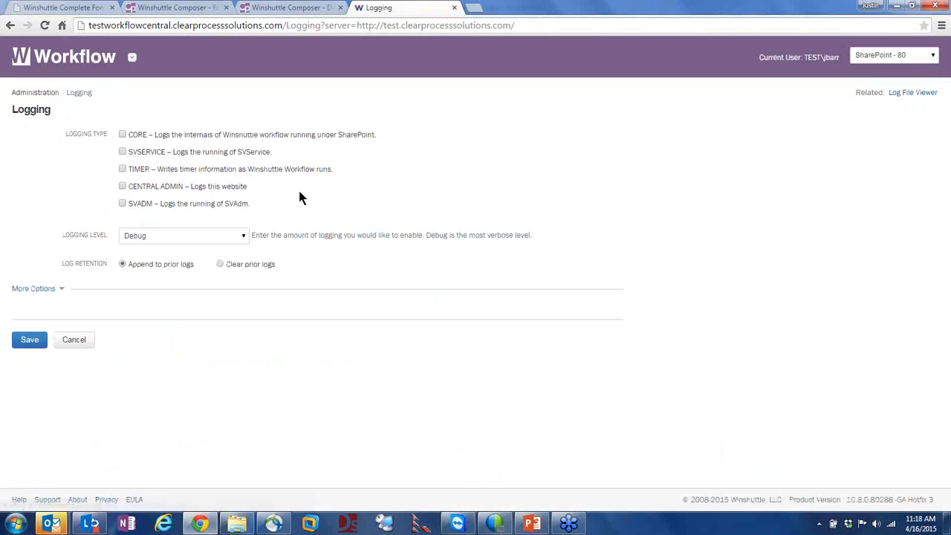
pyautogui.click(165, 238)
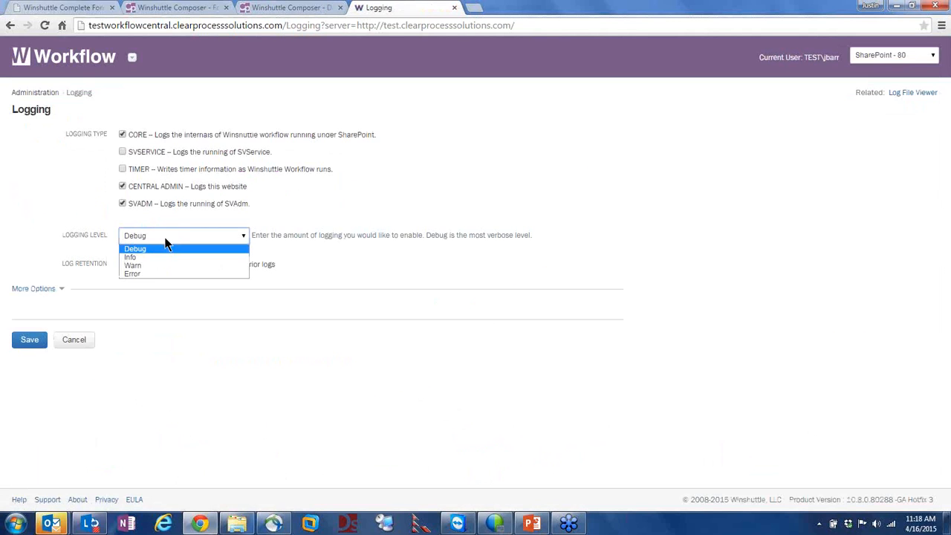
pyautogui.click(144, 273)
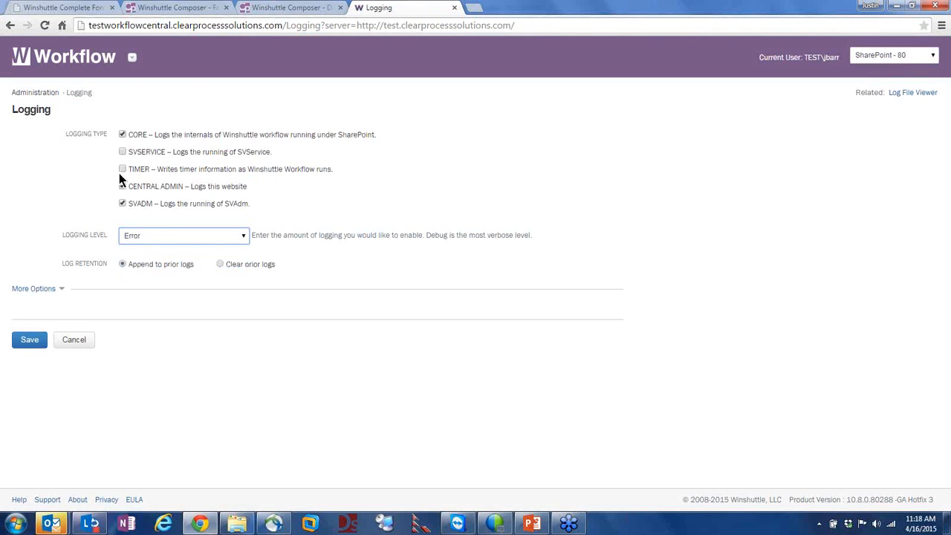
pyautogui.click(122, 151)
pyautogui.click(122, 170)
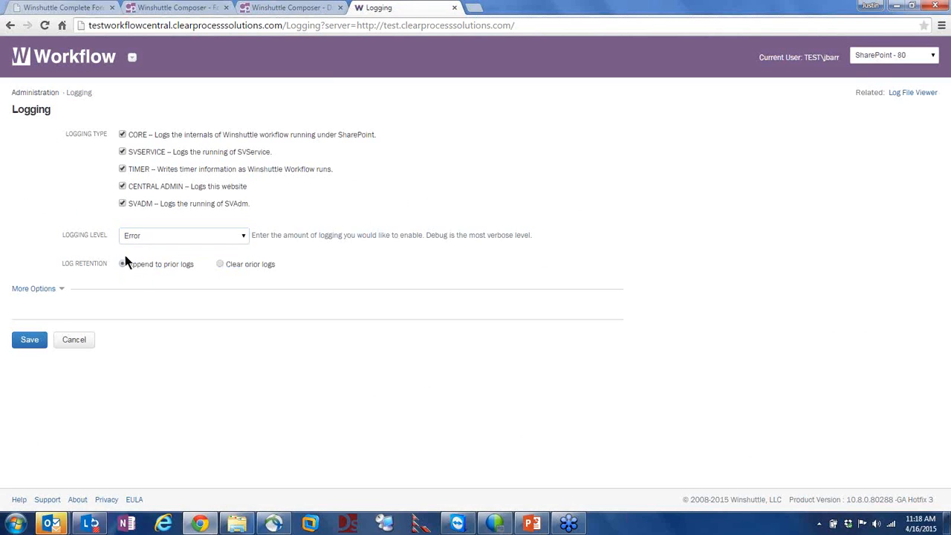
pyautogui.click(30, 340)
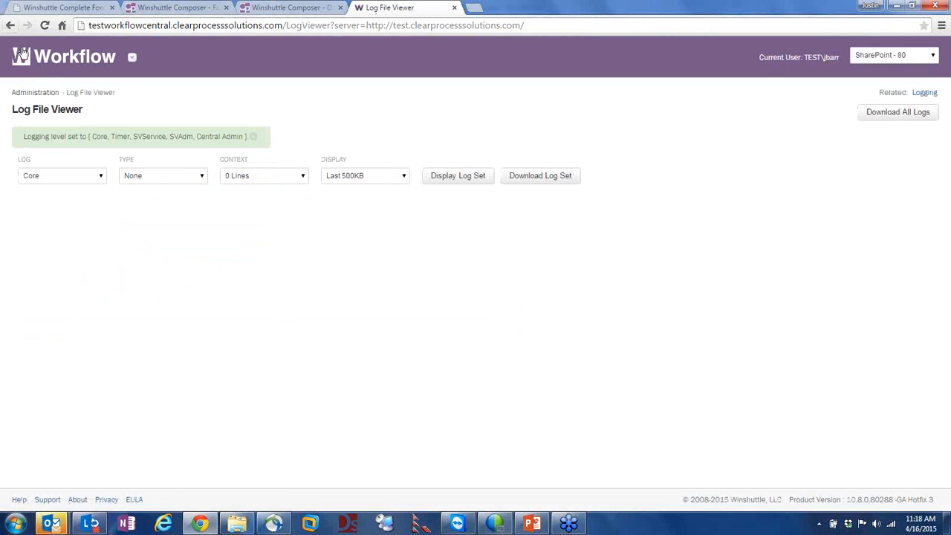
# Return to Administration and go to Manage Background Jobs
pyautogui.click(42, 95)
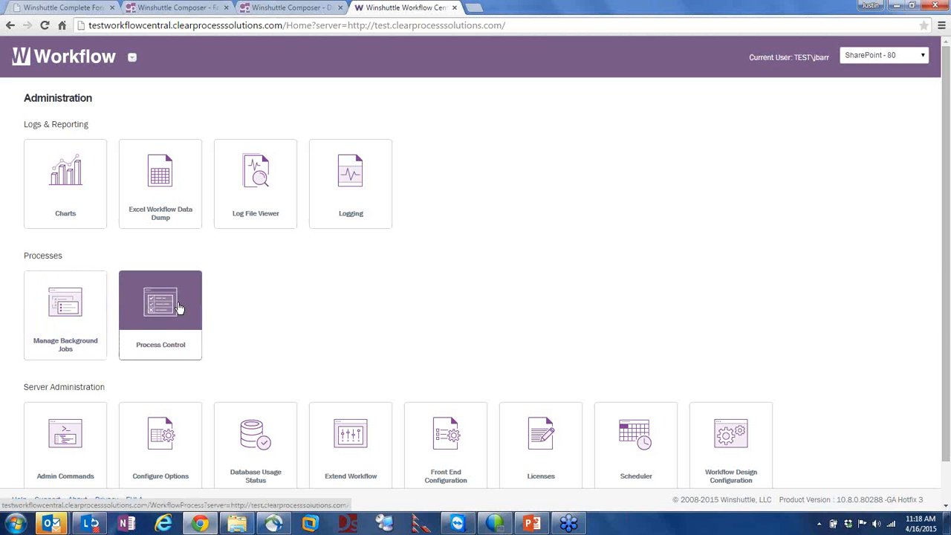
pyautogui.click(69, 305)
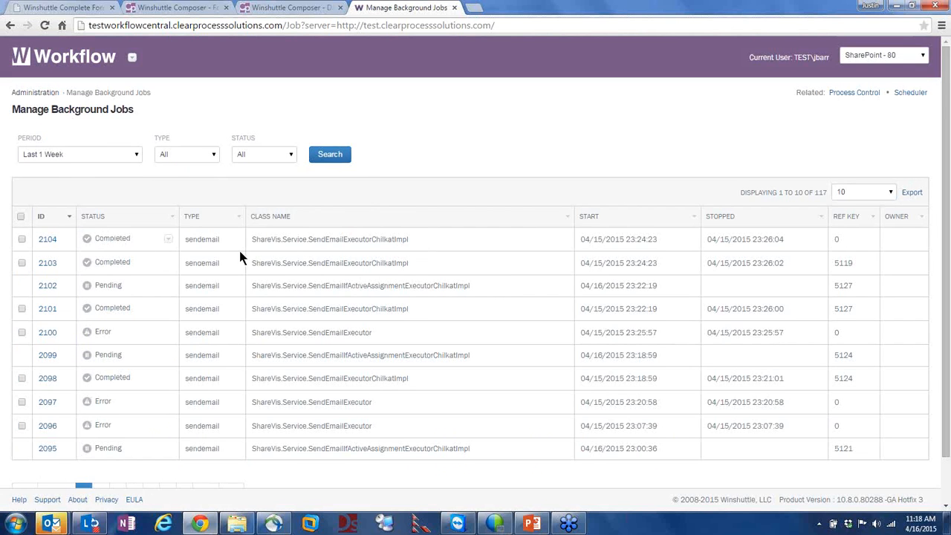
# Search background jobs of type emailapproval from the last week, in all statuses
pyautogui.moveTo(310, 238); pyautogui.dragTo(402, 239)
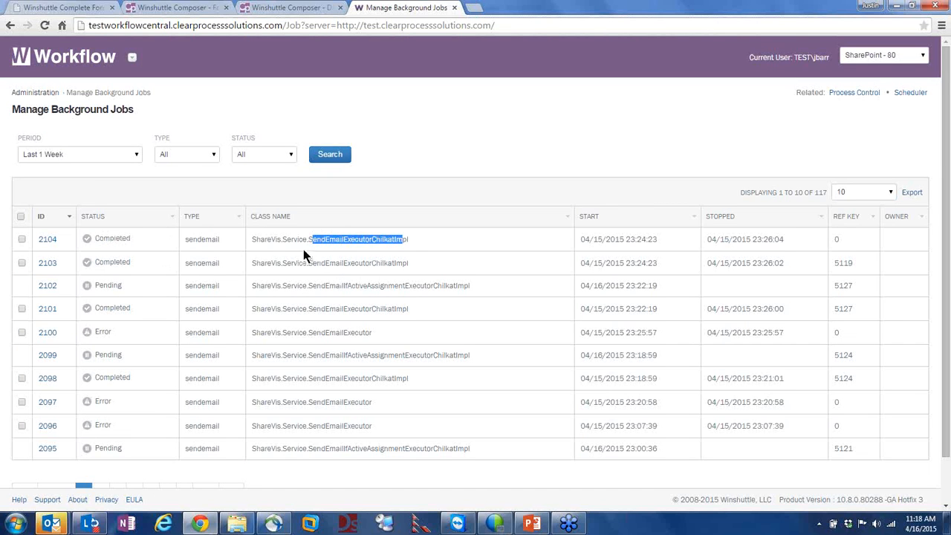
pyautogui.moveTo(196, 239); pyautogui.dragTo(212, 239)
pyautogui.click(42, 154)
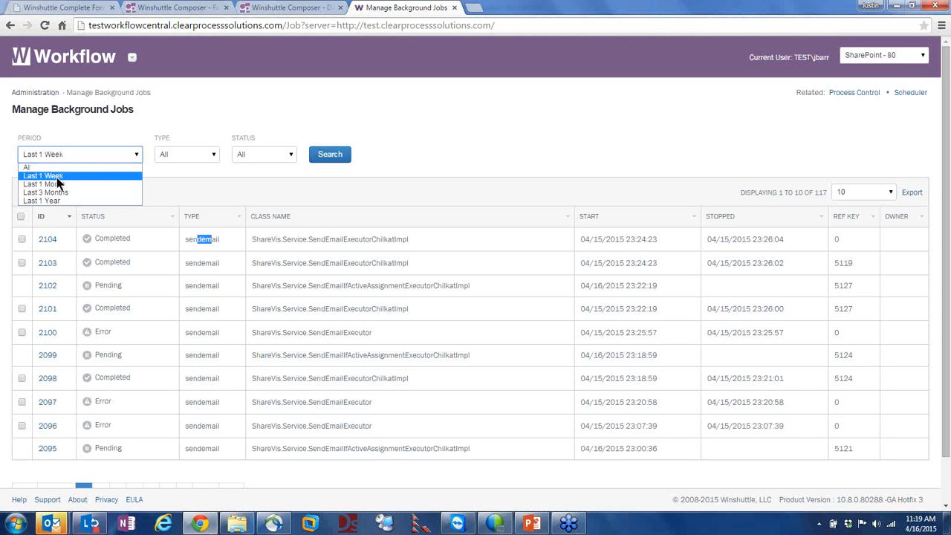
pyautogui.click(56, 176)
pyautogui.click(170, 153)
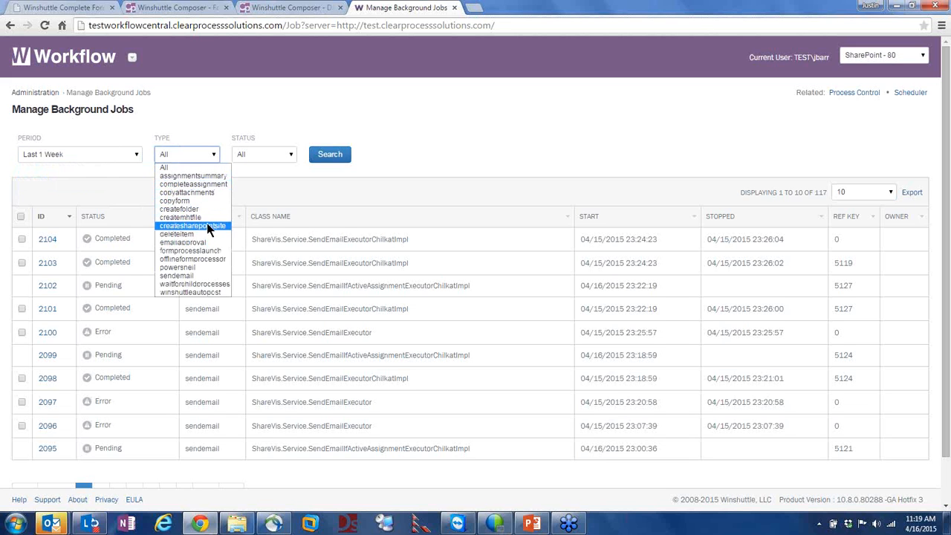
pyautogui.click(204, 242)
pyautogui.click(251, 153)
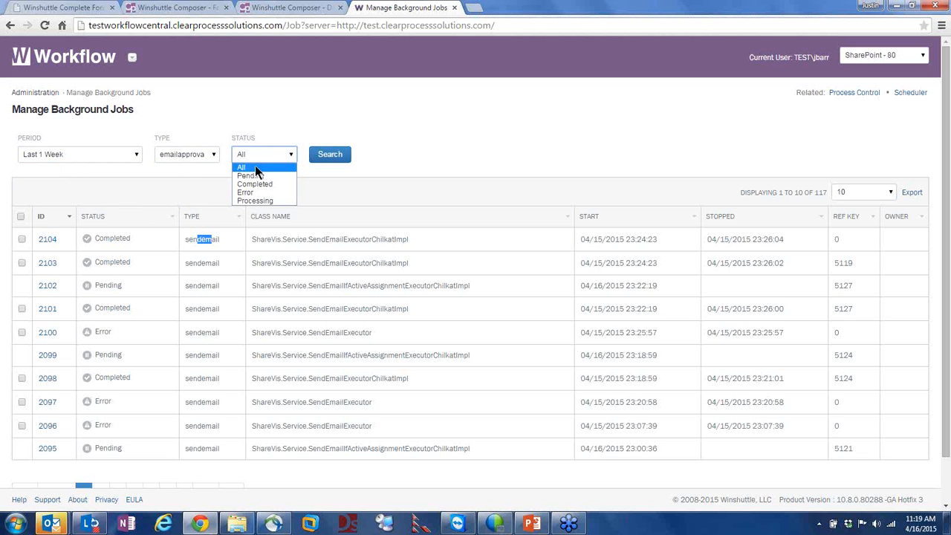
pyautogui.click(254, 167)
pyautogui.click(329, 156)
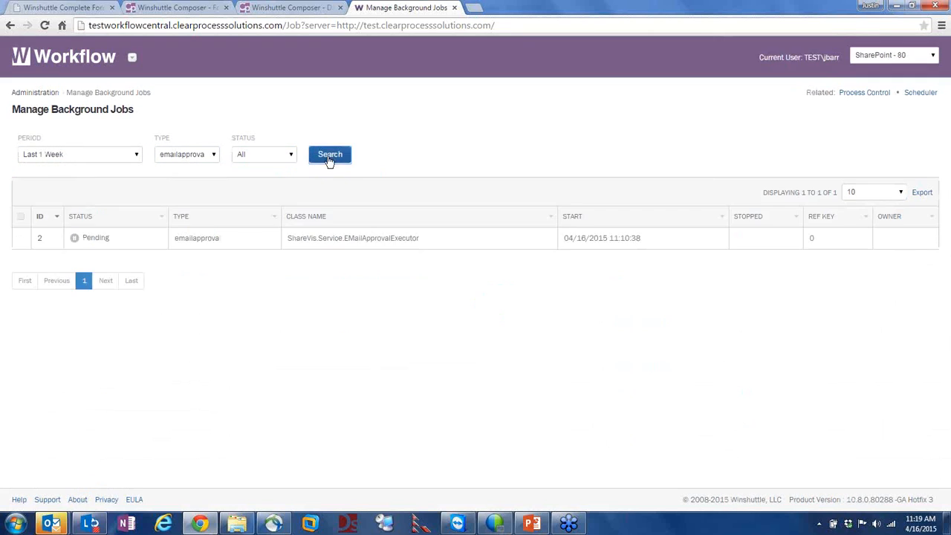
# Set the job Type filter back to All
pyautogui.moveTo(178, 238); pyautogui.dragTo(206, 238)
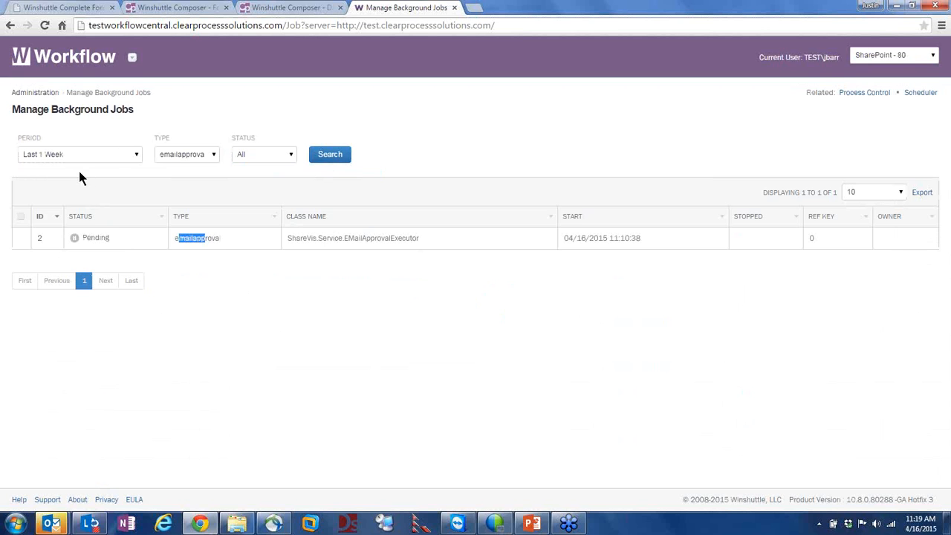
pyautogui.click(193, 155)
pyautogui.click(212, 167)
pyautogui.click(247, 155)
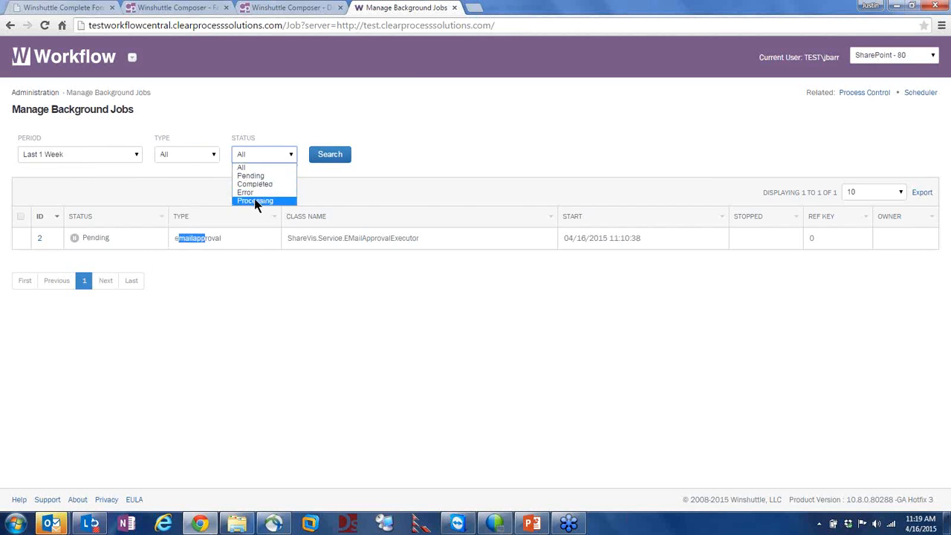
# List the jobs in Error status and tick jobs 2100 and 2097
pyautogui.click(254, 193)
pyautogui.click(323, 157)
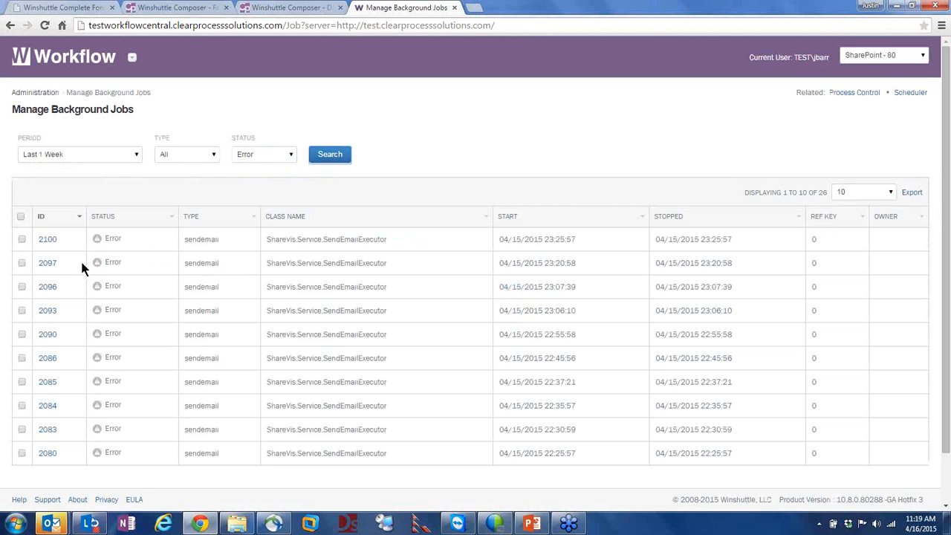
pyautogui.click(22, 239)
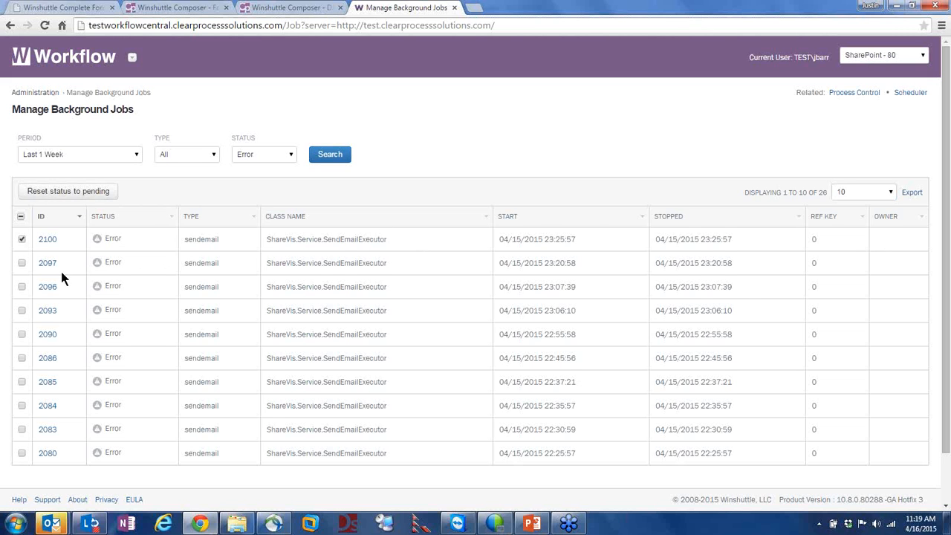
pyautogui.click(23, 263)
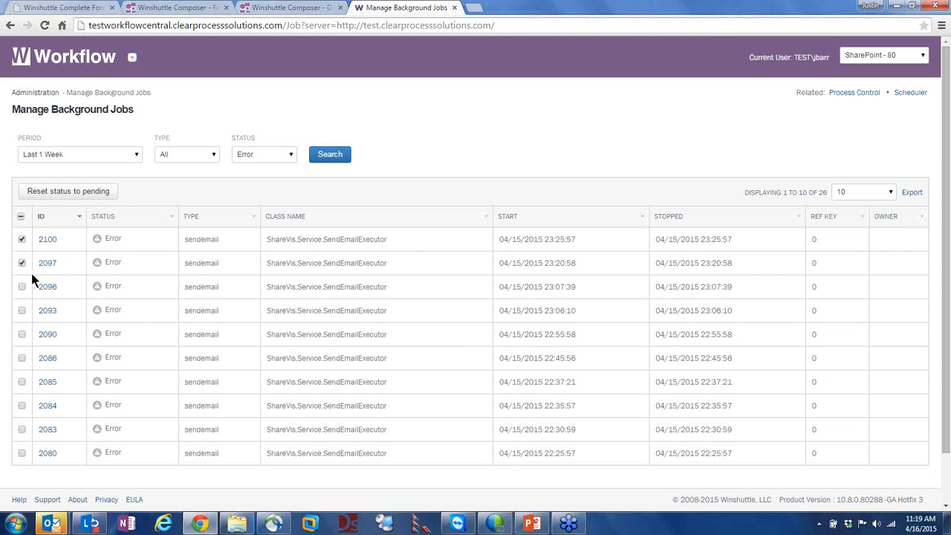
# Reset jobs 2100 and 2097 to pending, then list the 20 Pending jobs
pyautogui.click(57, 193)
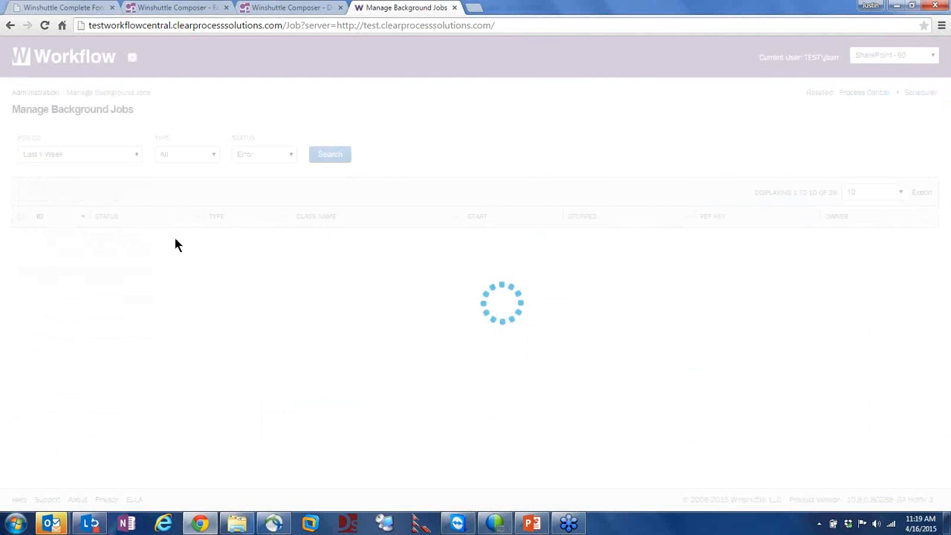
pyautogui.click(235, 156)
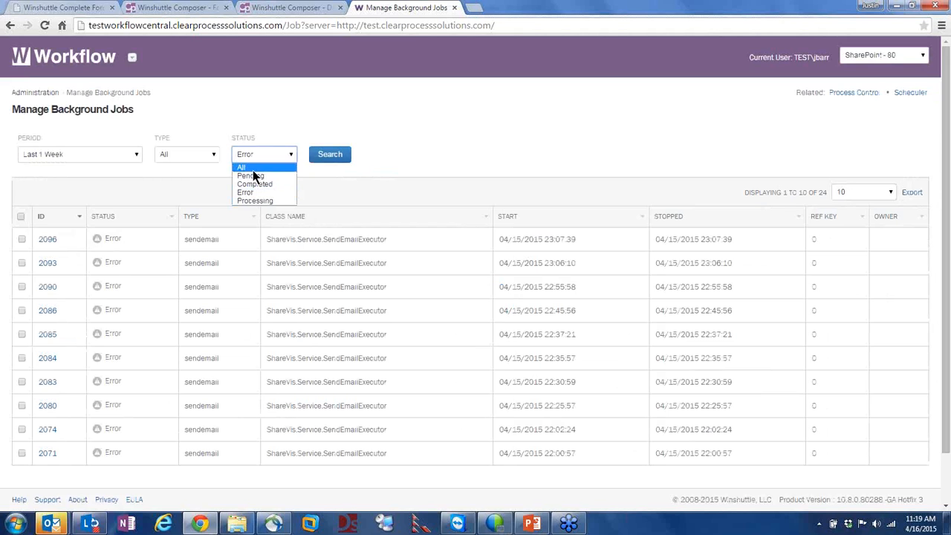
pyautogui.click(256, 176)
pyautogui.click(336, 153)
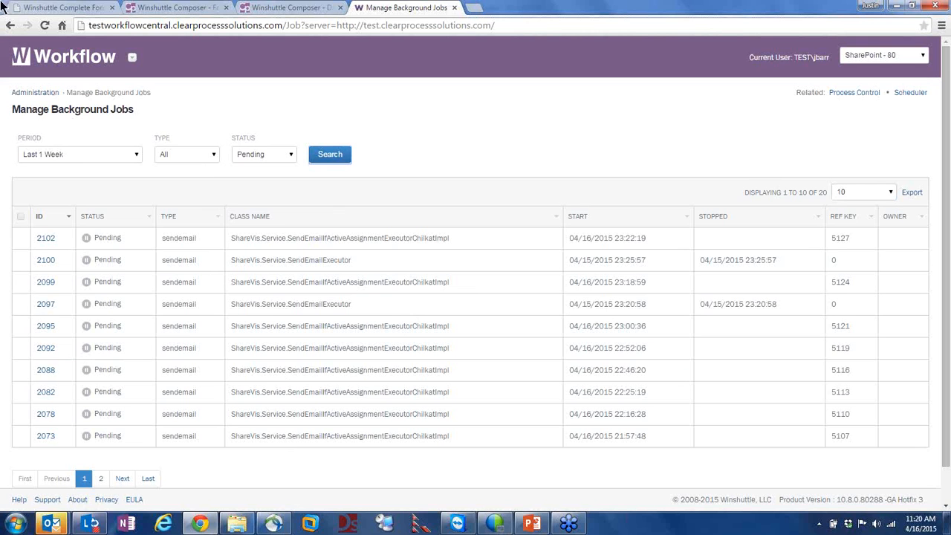
# Filter to powershell jobs of any status over all periods, showing 9 completed jobs
pyautogui.click(165, 156)
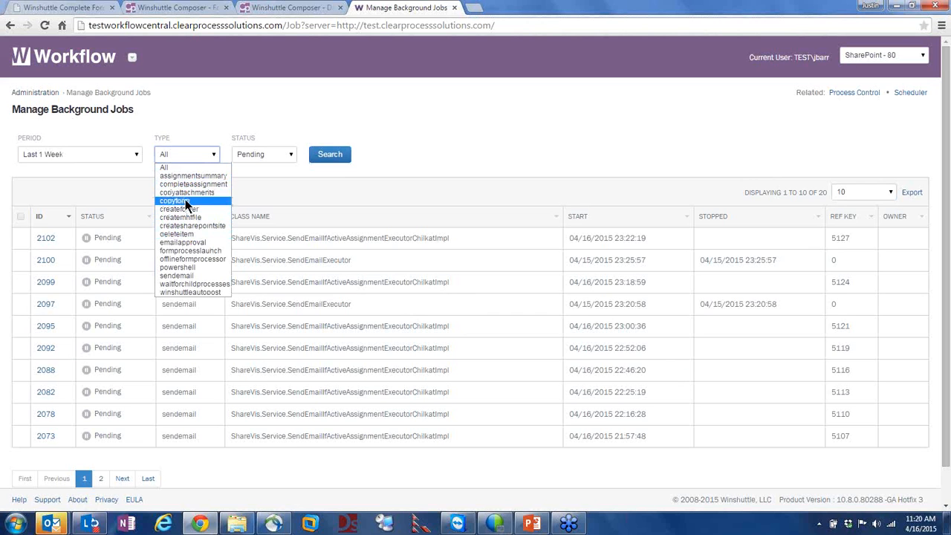
pyautogui.click(194, 266)
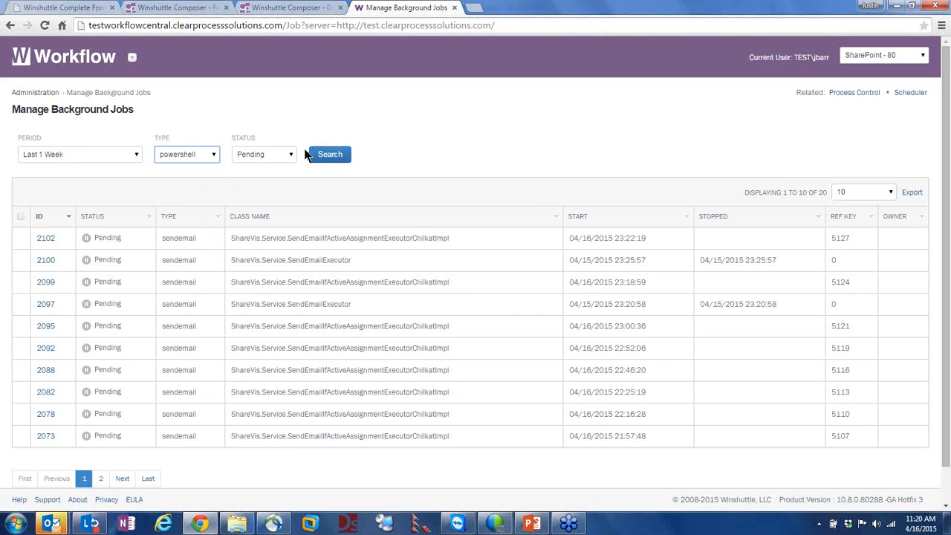
pyautogui.click(296, 156)
pyautogui.click(241, 168)
pyautogui.click(322, 154)
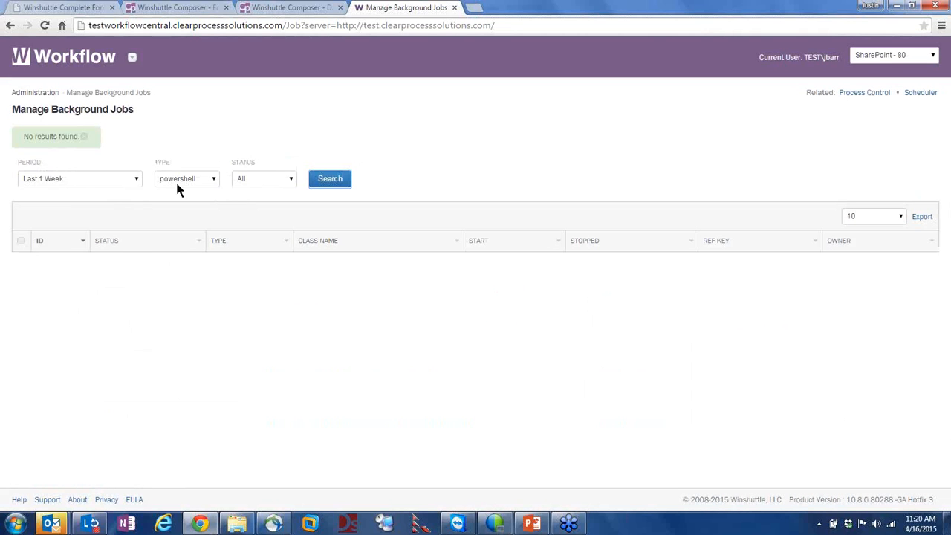
pyautogui.click(83, 181)
pyautogui.click(70, 191)
pyautogui.click(329, 180)
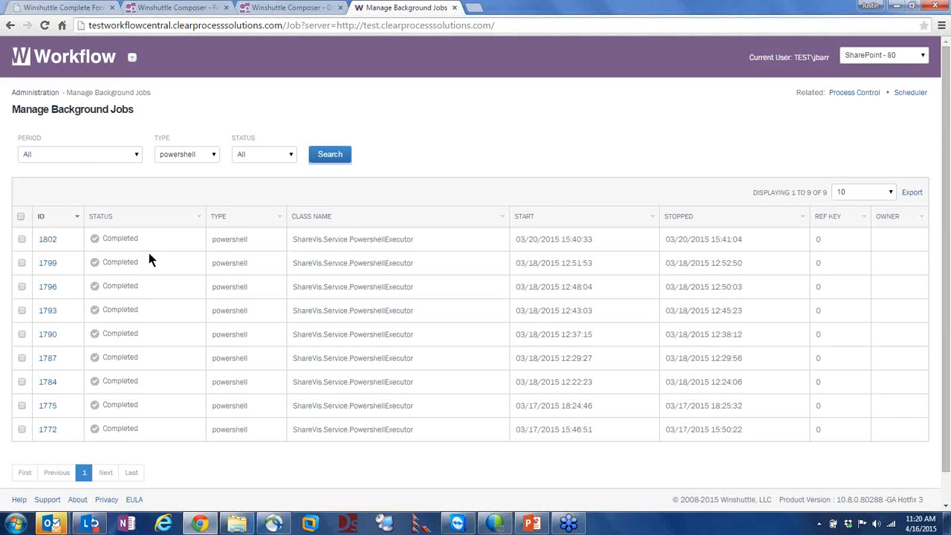
pyautogui.scroll(-1, 267, 353)
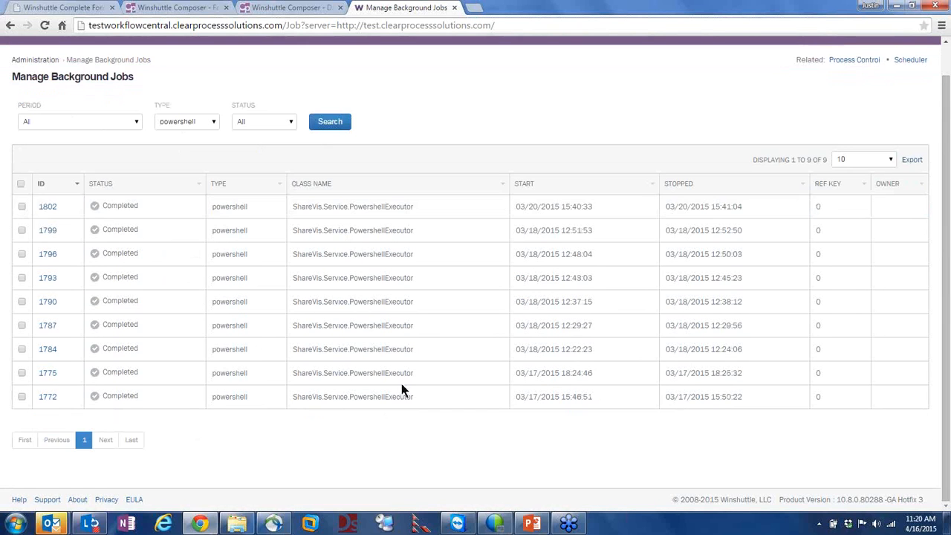
pyautogui.scroll(1, 433, 393)
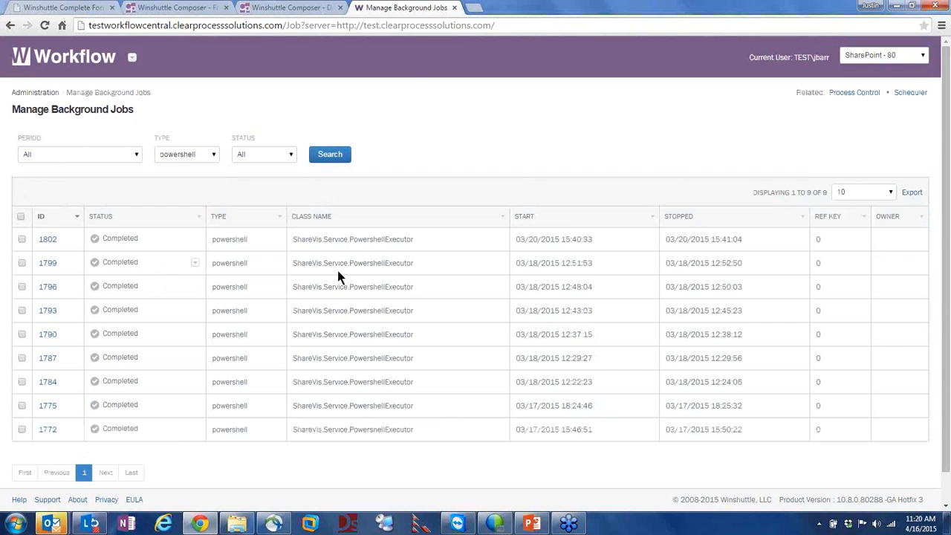
# Go back to the Administration overview and open Process Control
pyautogui.click(35, 93)
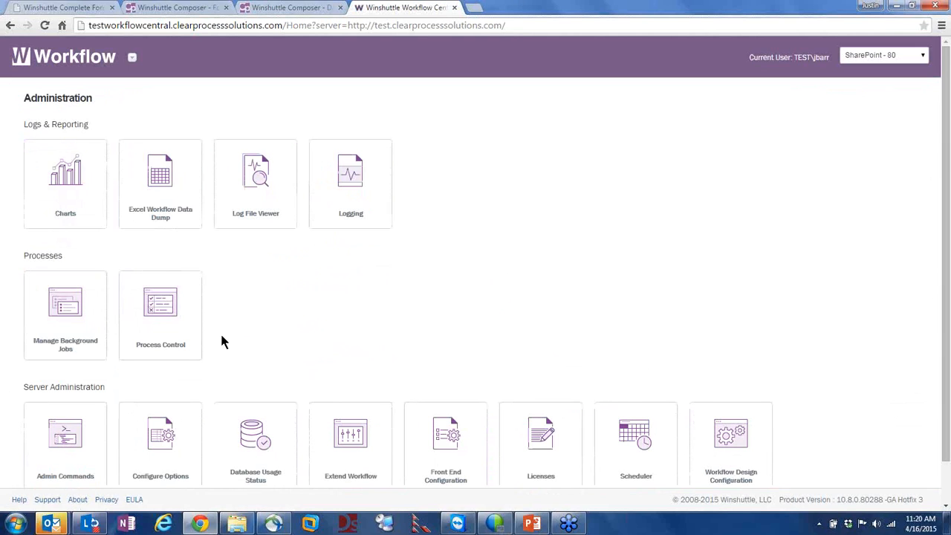
pyautogui.click(152, 297)
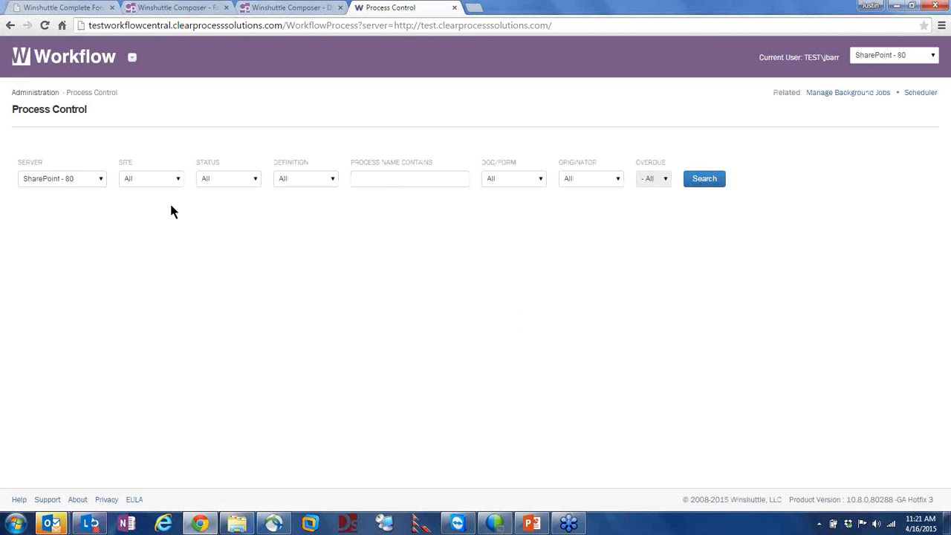
# Filter processes to the personal test site with Running status
pyautogui.click(162, 179)
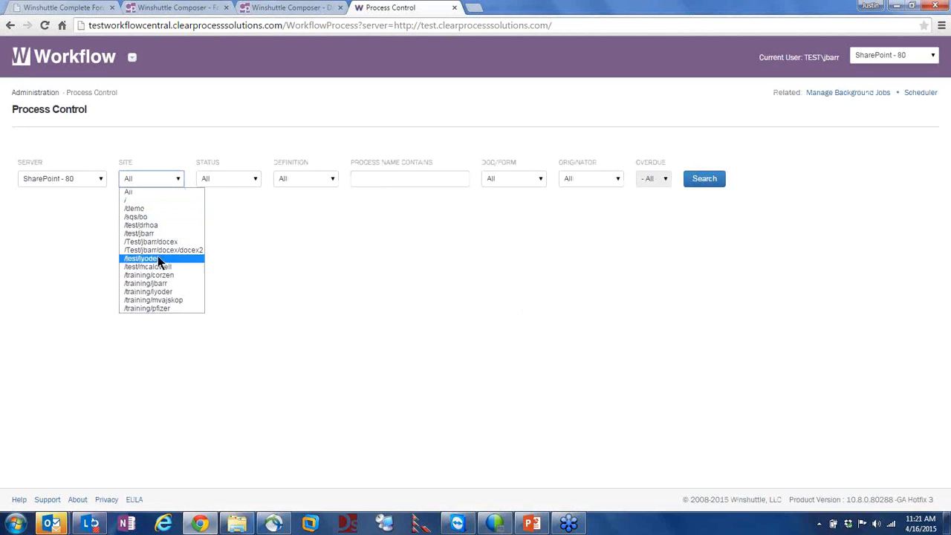
pyautogui.click(150, 234)
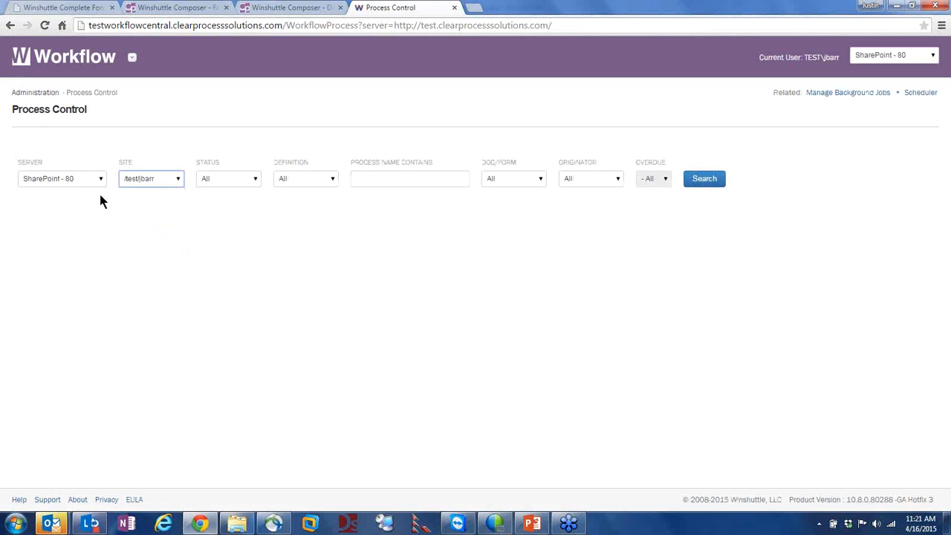
pyautogui.click(243, 179)
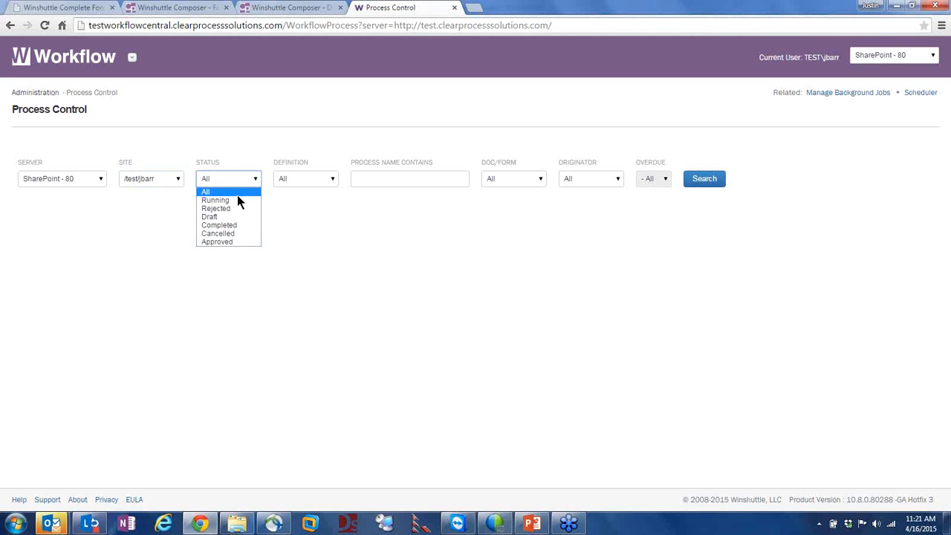
pyautogui.click(238, 202)
# Leave Definition, Doc/Form, Originator and Overdue at All, then search to list 72 processes
pyautogui.click(307, 180)
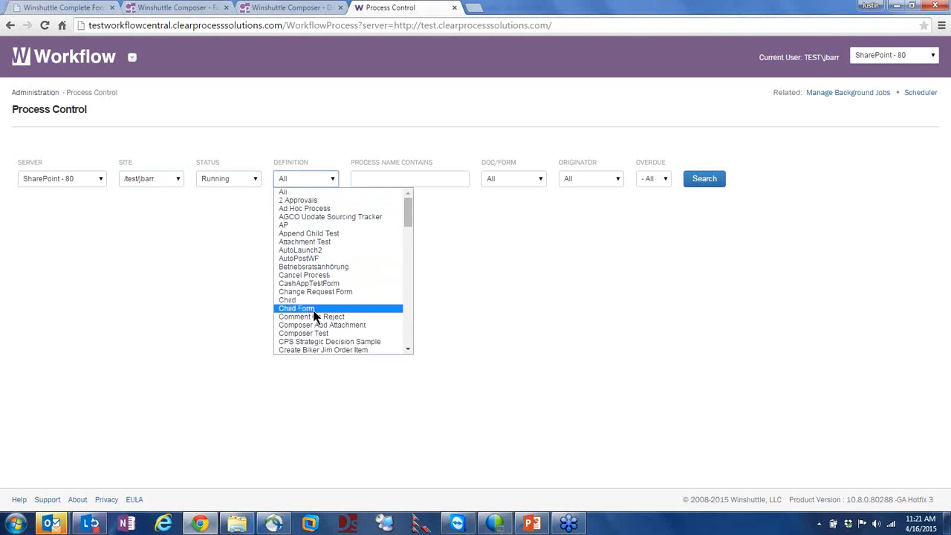
pyautogui.scroll(-15, 312, 260)
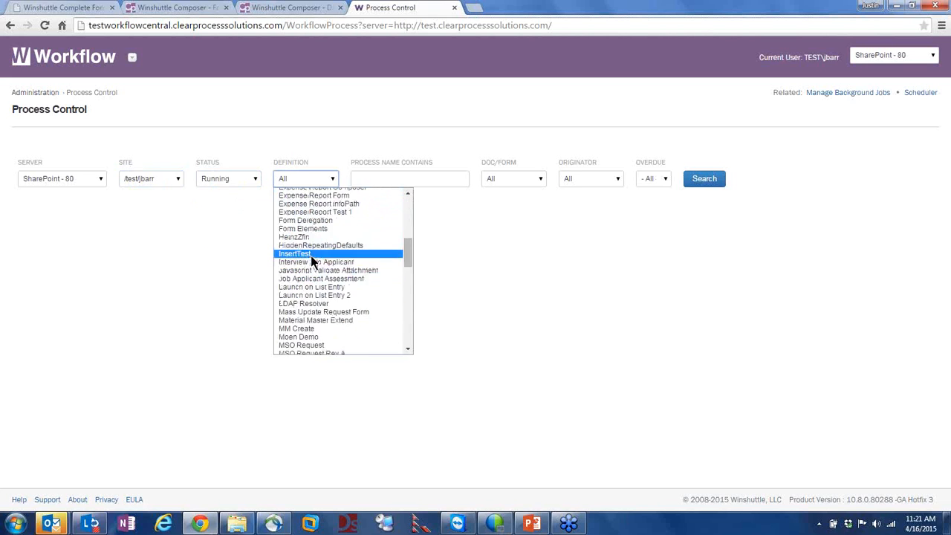
pyautogui.scroll(-5, 317, 281)
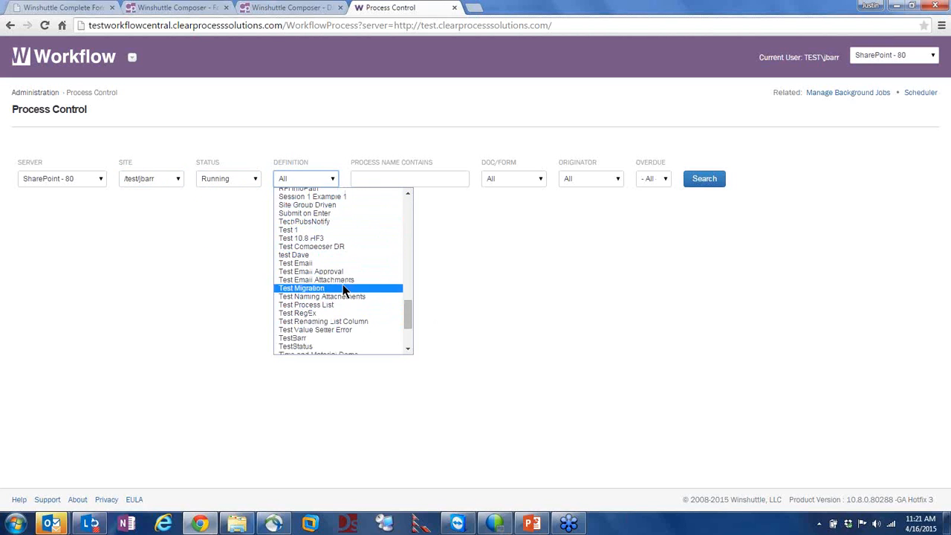
pyautogui.click(572, 260)
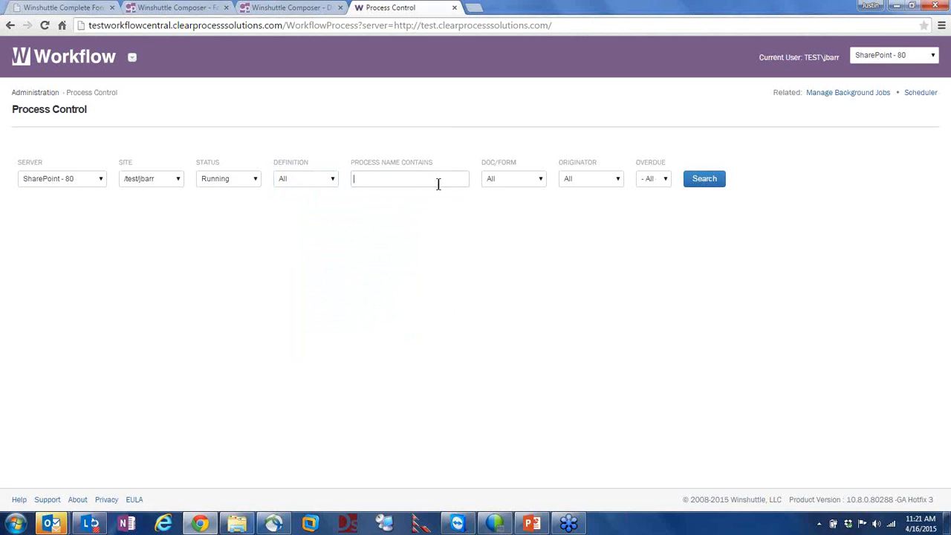
pyautogui.click(507, 177)
pyautogui.click(509, 178)
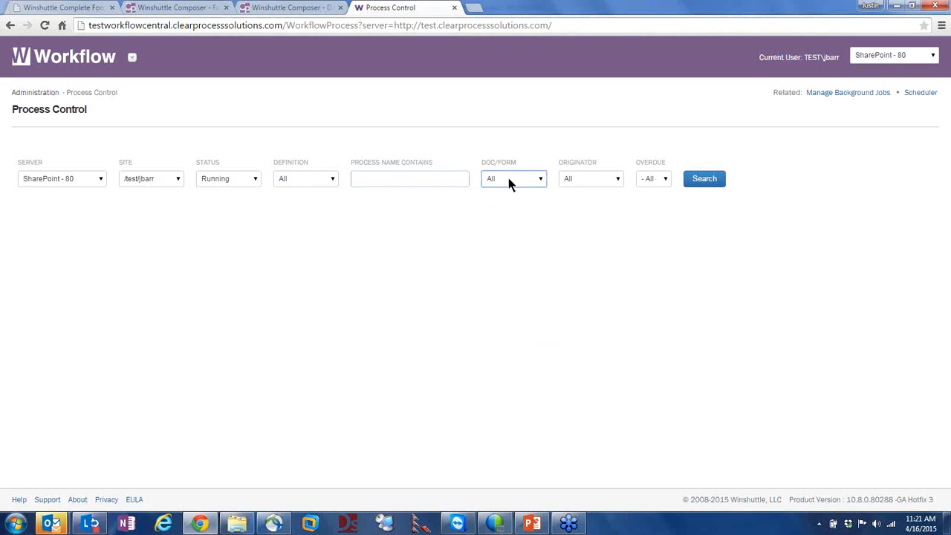
pyautogui.click(592, 178)
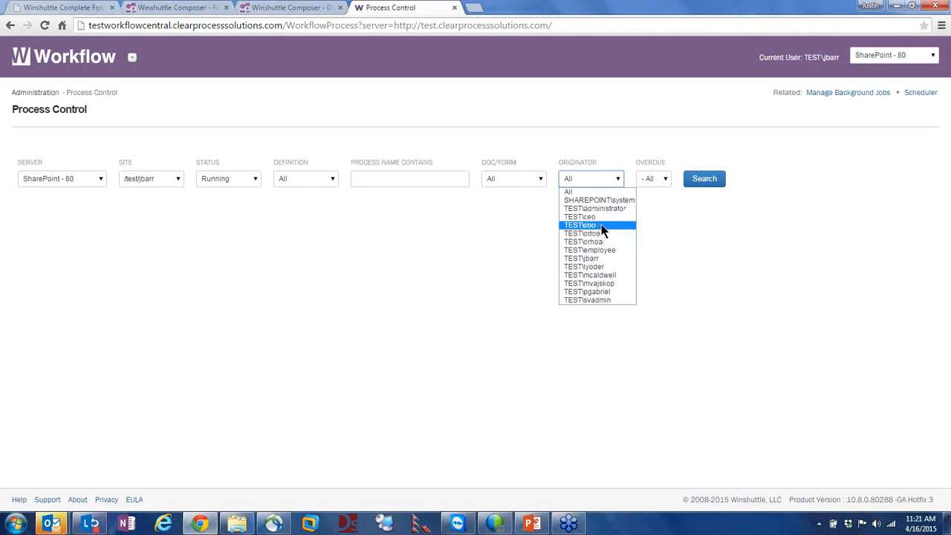
pyautogui.click(767, 246)
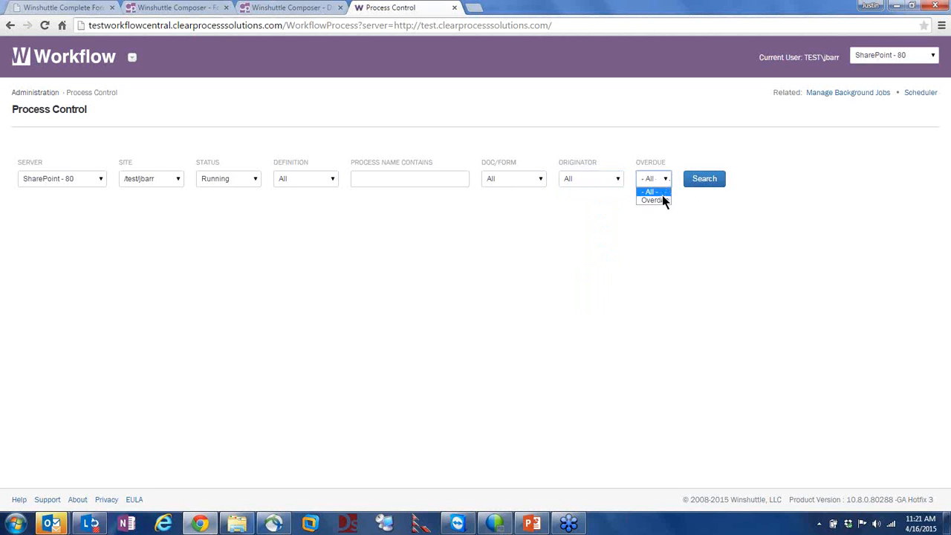
pyautogui.click(666, 208)
pyautogui.click(701, 179)
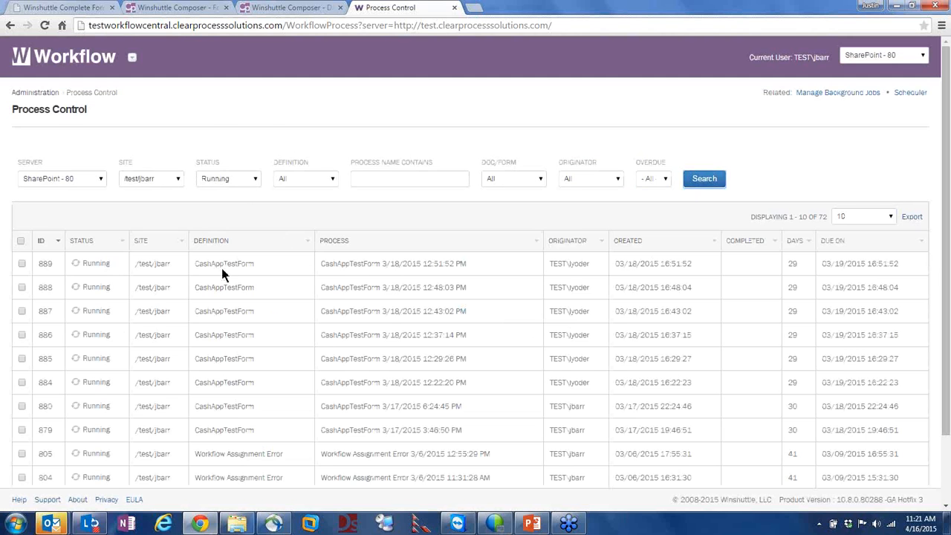
# Select all ten running processes on the first results page
pyautogui.scroll(-2, 232, 290)
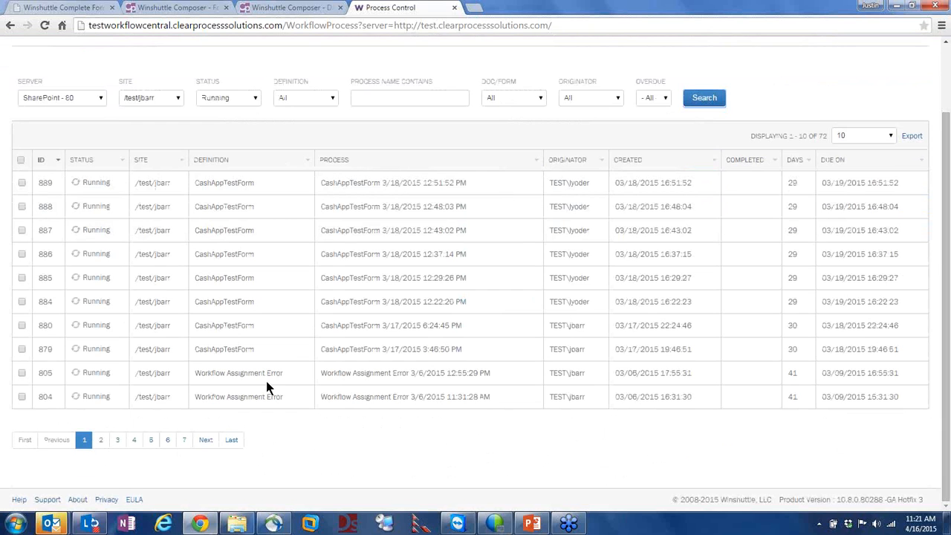
pyautogui.moveTo(259, 374); pyautogui.dragTo(203, 352)
pyautogui.scroll(1, 147, 366)
pyautogui.click(20, 220)
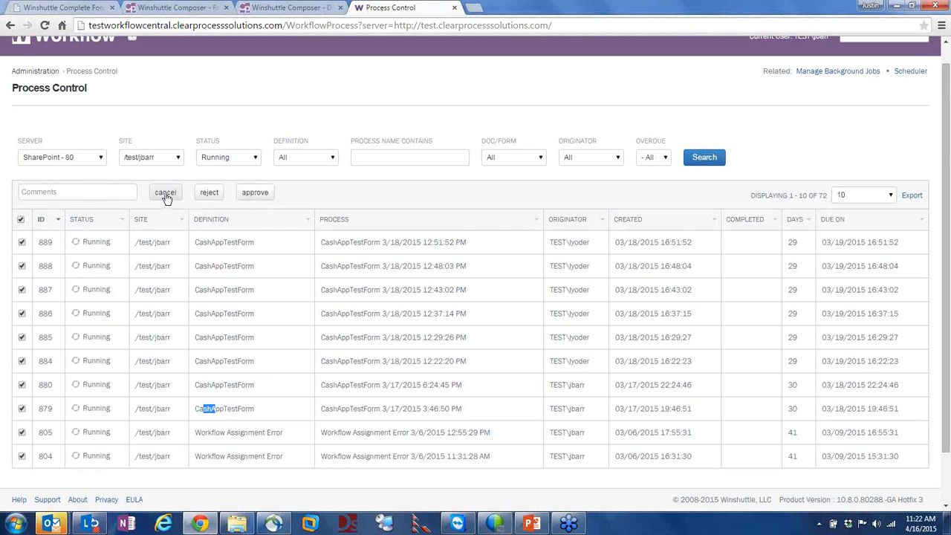
pyautogui.click(102, 193)
# Cancel processes 889, 888 and 887 with the comment 'Cancel these process'
pyautogui.write('Cance')
pyautogui.write('l Every')
pyautogui.press('BackSpace')
pyautogui.press('BackSpace')
pyautogui.write('the')
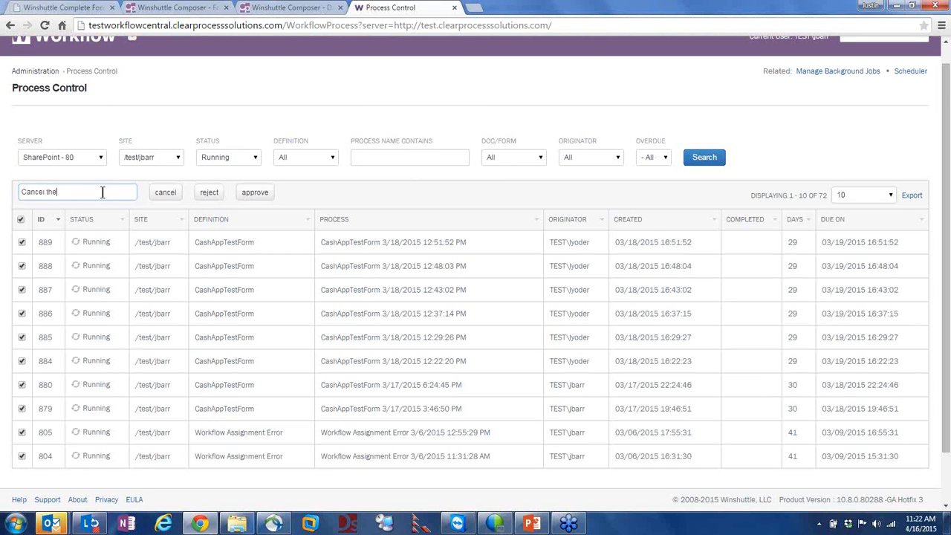
pyautogui.write('se process')
pyautogui.click(21, 219)
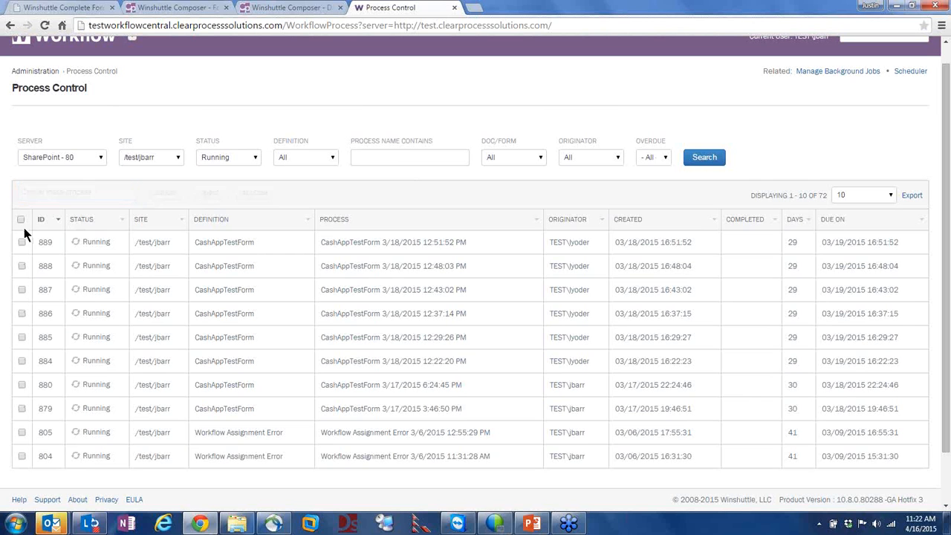
pyautogui.click(22, 243)
pyautogui.click(22, 267)
pyautogui.click(21, 290)
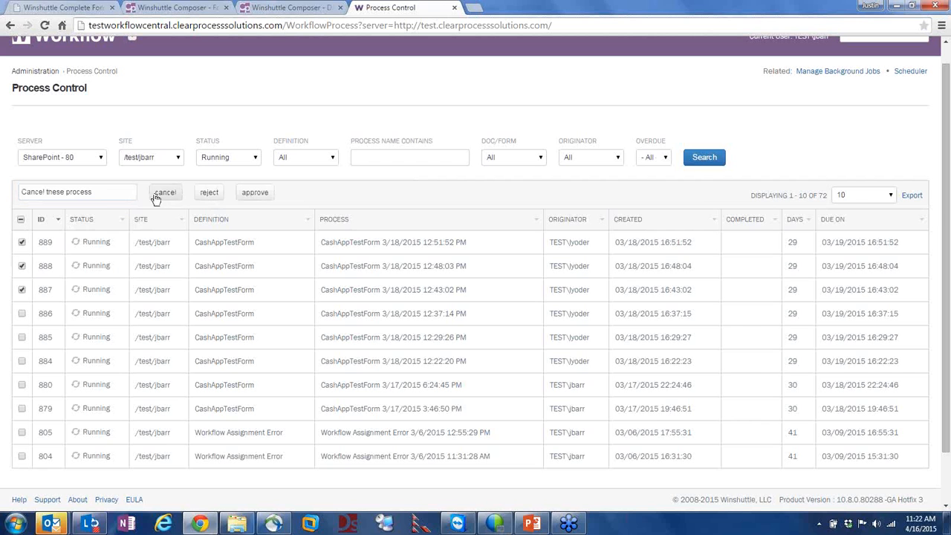
pyautogui.click(165, 194)
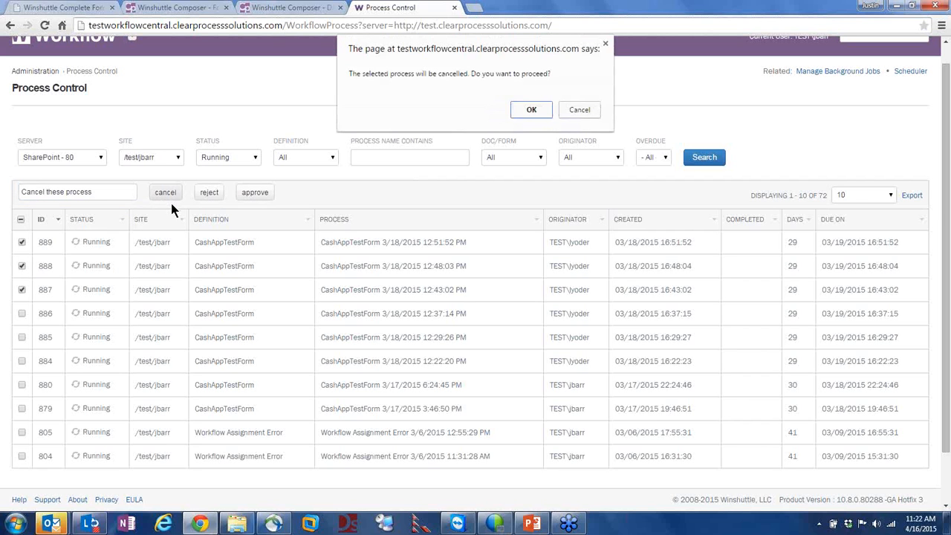
pyautogui.click(538, 115)
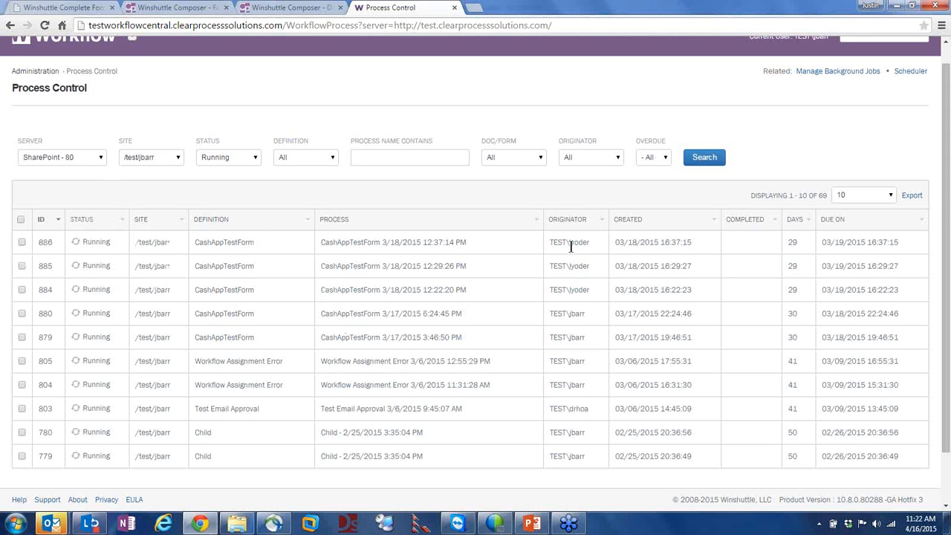
# Search Running processes by the employee originator across all sites
pyautogui.click(584, 156)
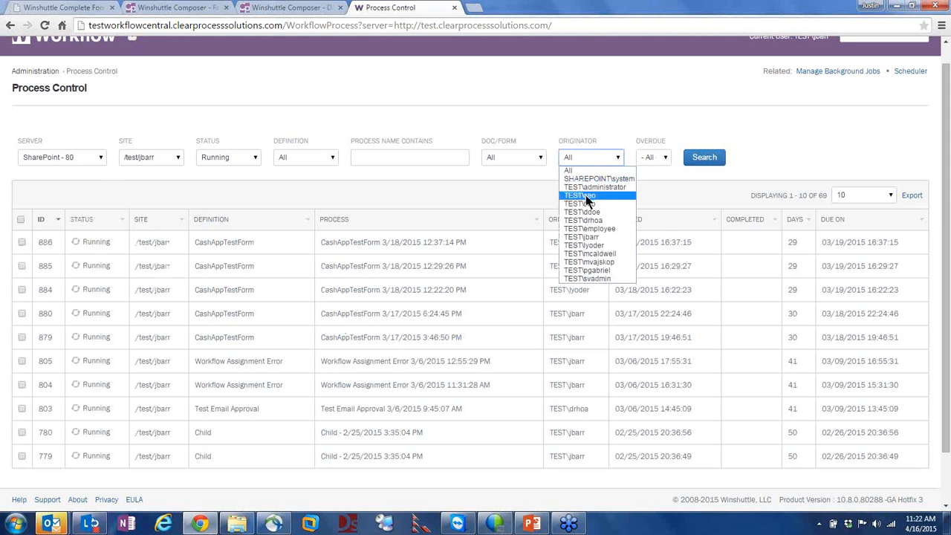
pyautogui.click(608, 228)
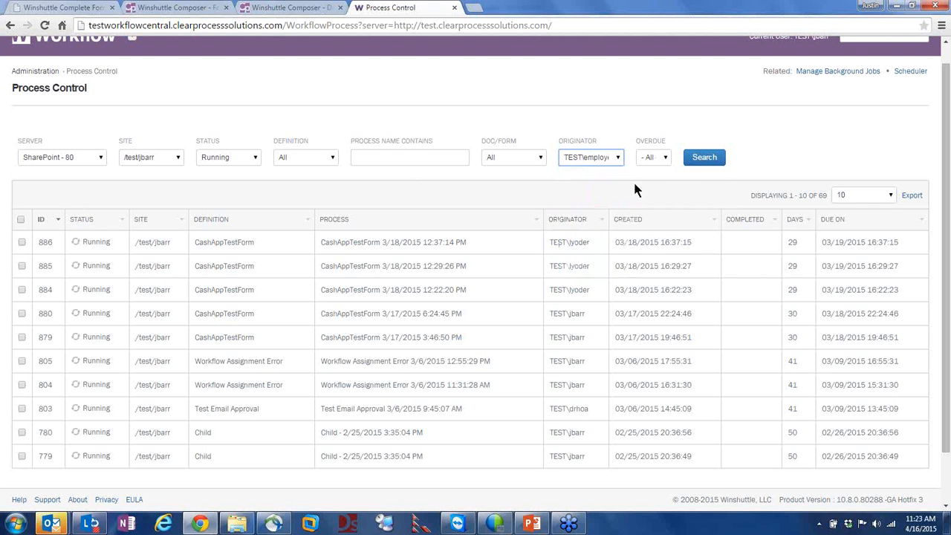
pyautogui.click(149, 156)
pyautogui.click(141, 171)
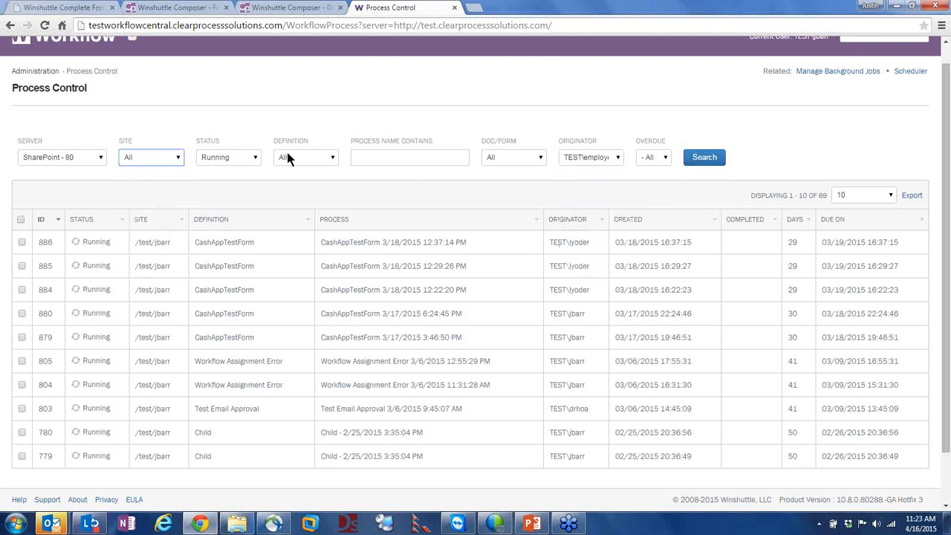
pyautogui.click(228, 158)
pyautogui.click(223, 180)
pyautogui.click(699, 158)
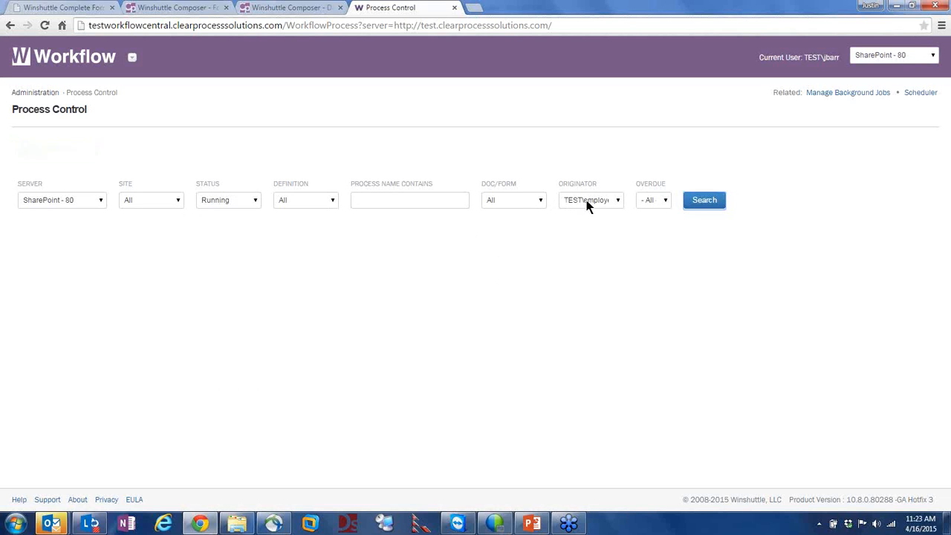
# Widen Status to All and search, listing the Cancelled, Approved and Rejected processes
pyautogui.click(314, 178)
pyautogui.click(223, 179)
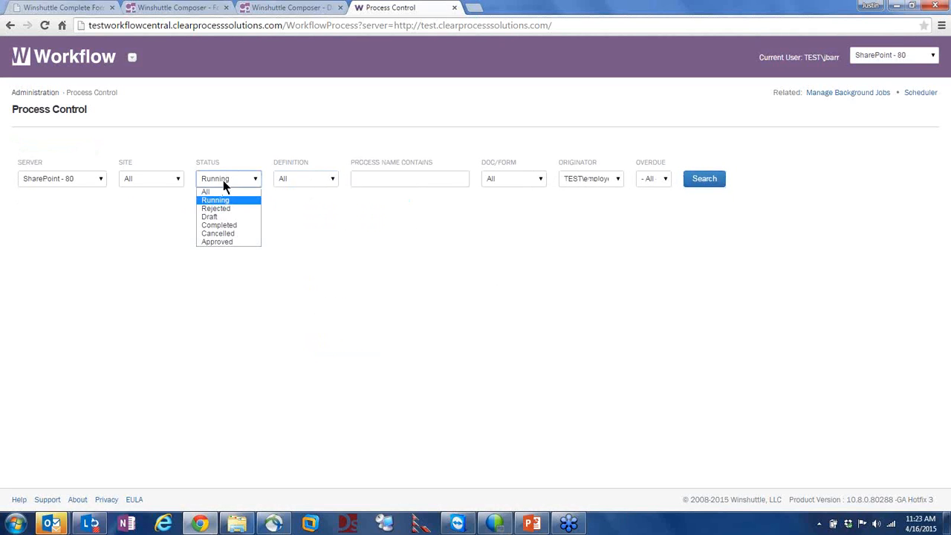
pyautogui.click(220, 189)
pyautogui.click(706, 180)
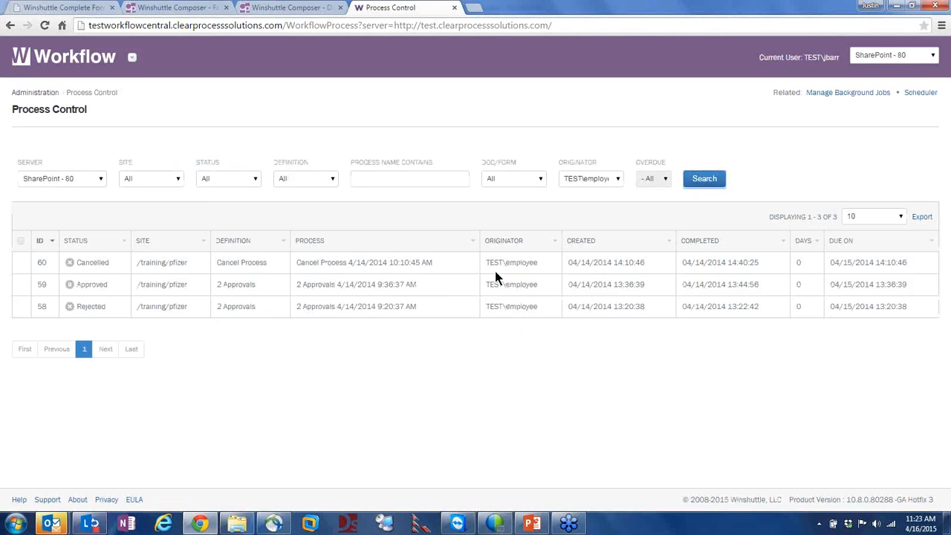
# Return to the Administration overview and scroll down through its sections
pyautogui.click(34, 94)
pyautogui.scroll(-1, 331, 245)
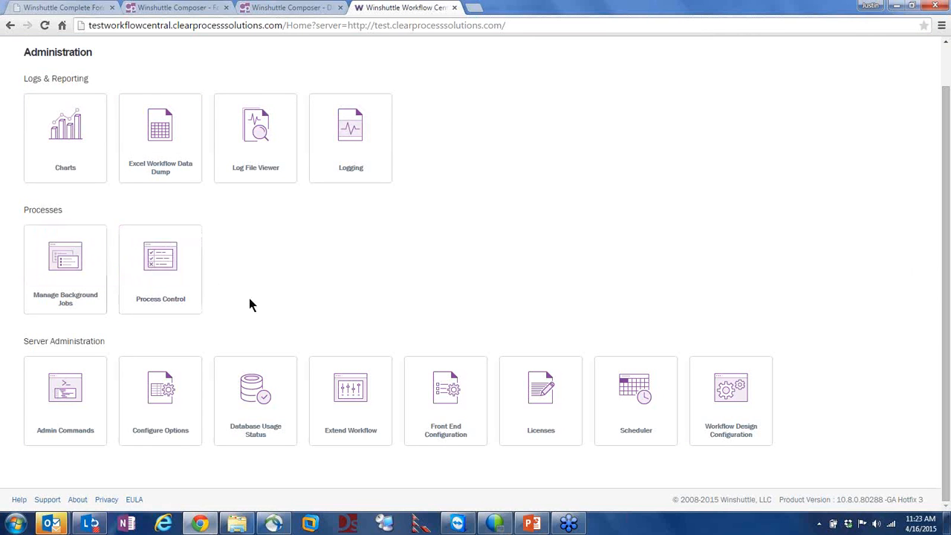
pyautogui.moveTo(29, 342); pyautogui.dragTo(102, 344)
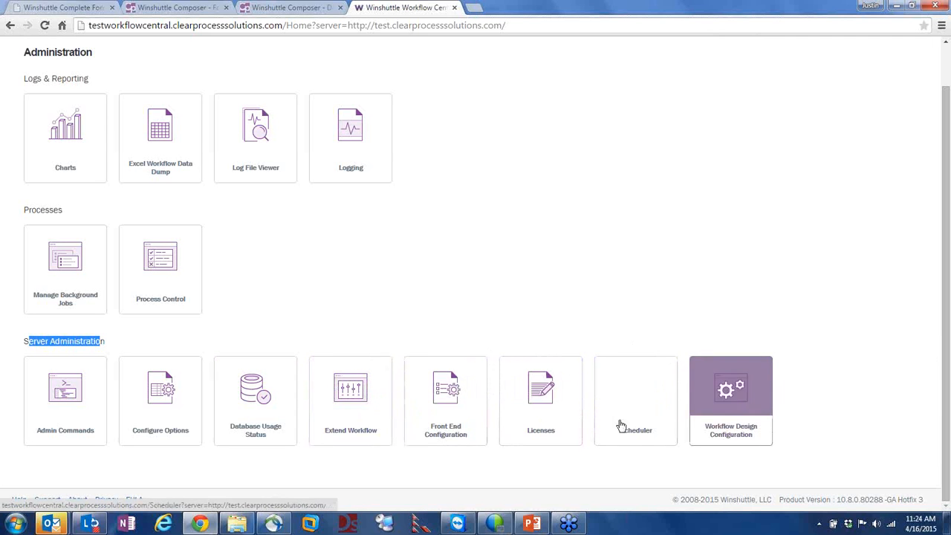
# On Configure Options, search SharePoint keys showing only those with no values assigned
pyautogui.click(165, 383)
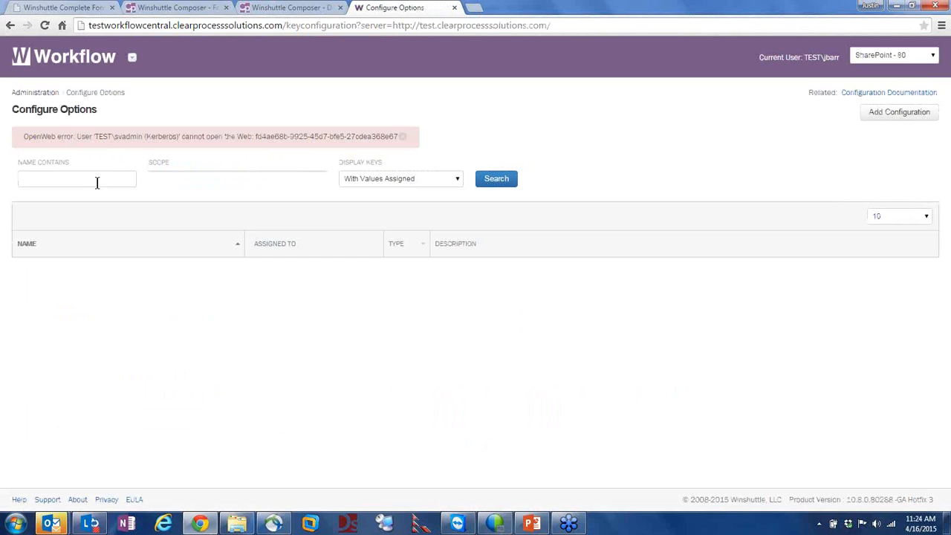
pyautogui.click(66, 178)
pyautogui.write('S')
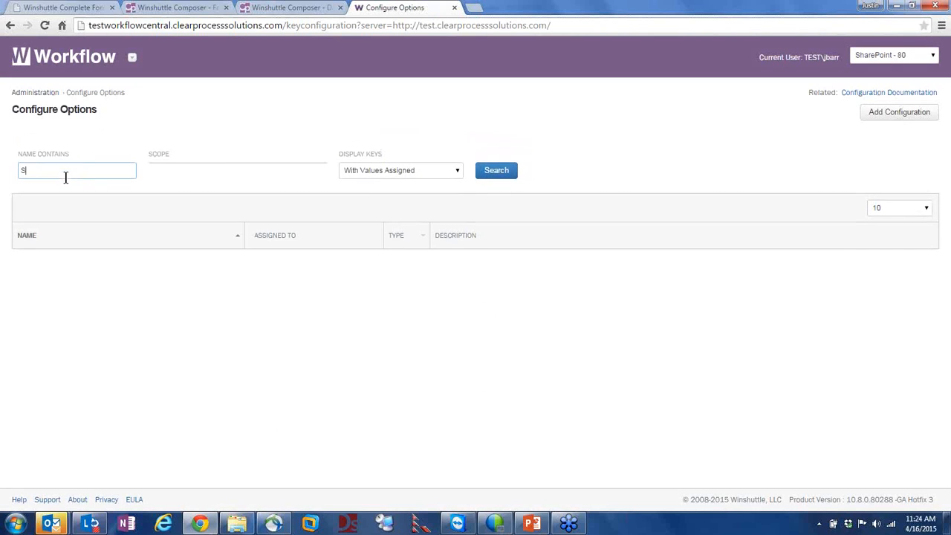
pyautogui.write('harePoint')
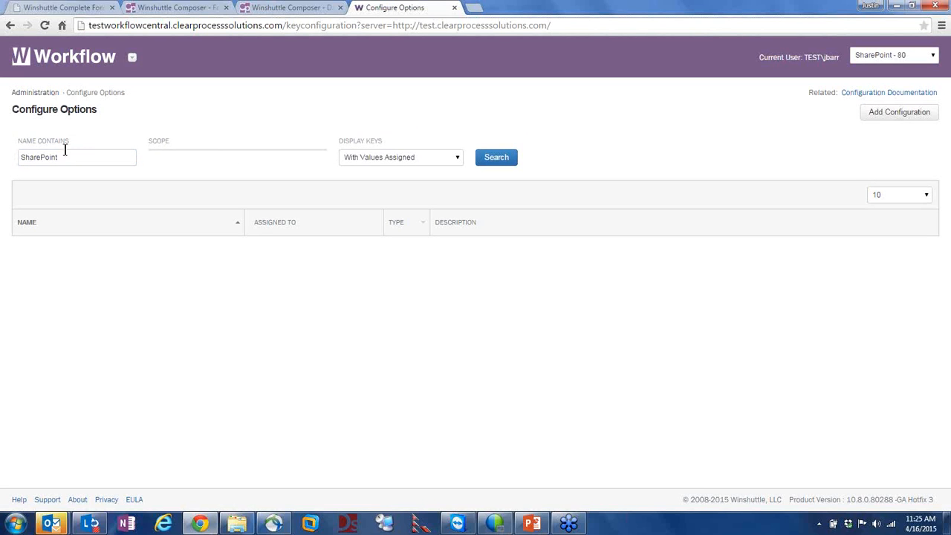
pyautogui.click(383, 157)
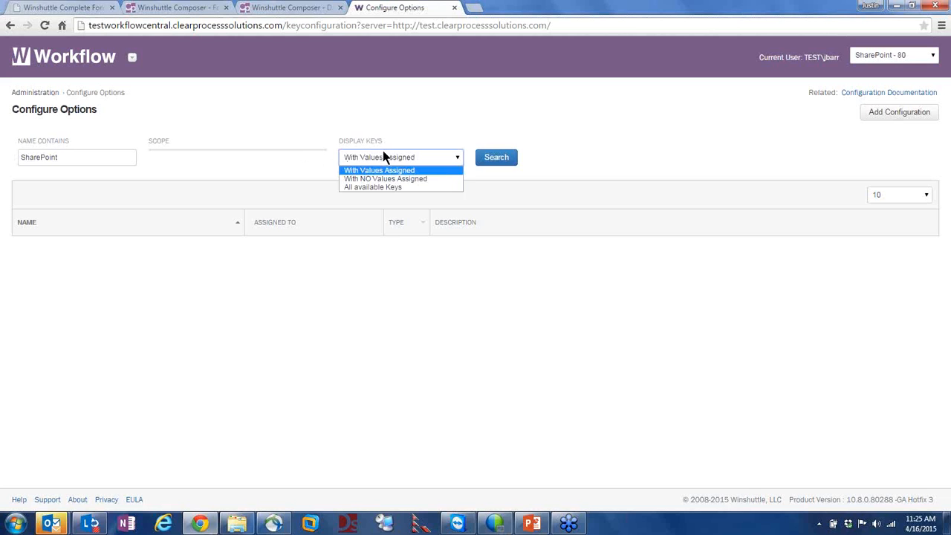
pyautogui.click(403, 178)
pyautogui.click(502, 157)
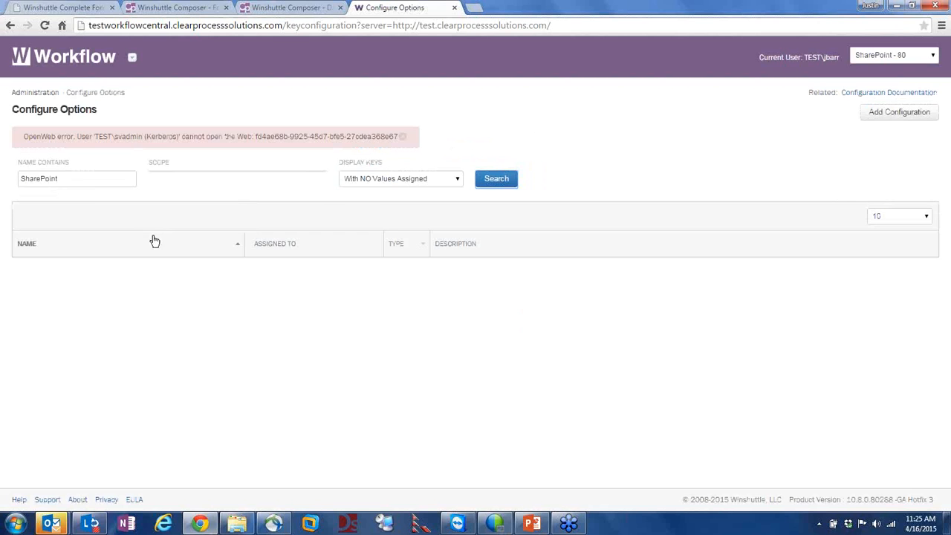
# Clear the SharePoint name filter and search all keys with no values assigned
pyautogui.click(75, 176)
pyautogui.doubleClick(85, 180)
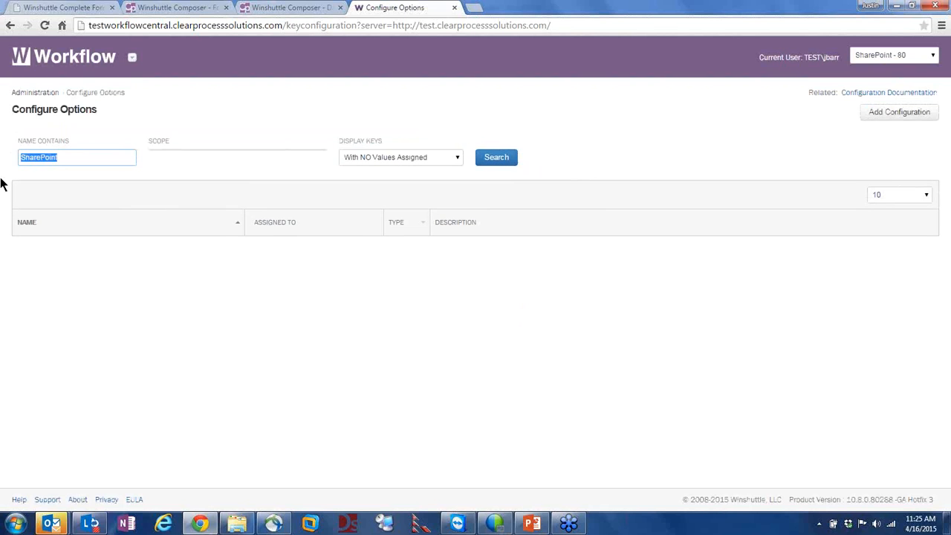
pyautogui.press('BackSpace')
pyautogui.click(496, 161)
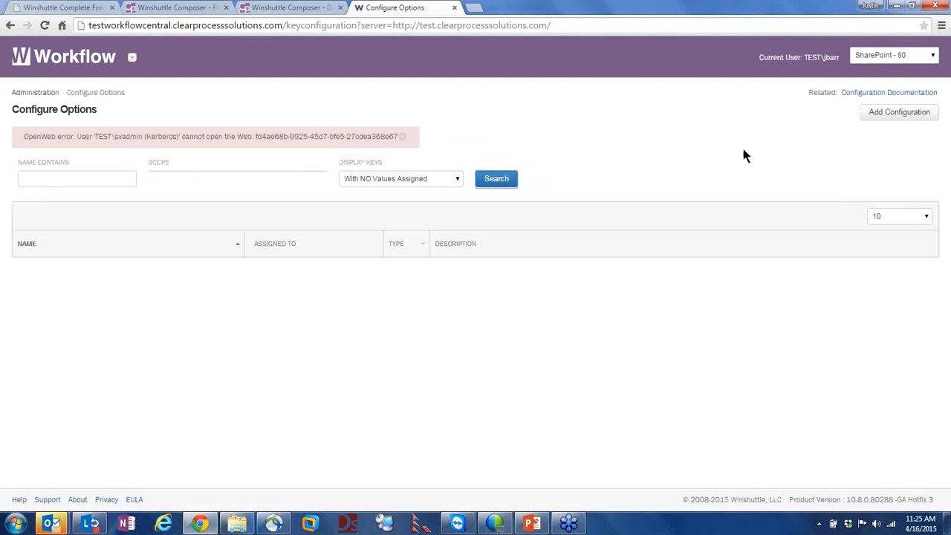
# Keep the SharePoint - 80 server selected and return to the Administration page
pyautogui.moveTo(310, 138); pyautogui.dragTo(294, 137)
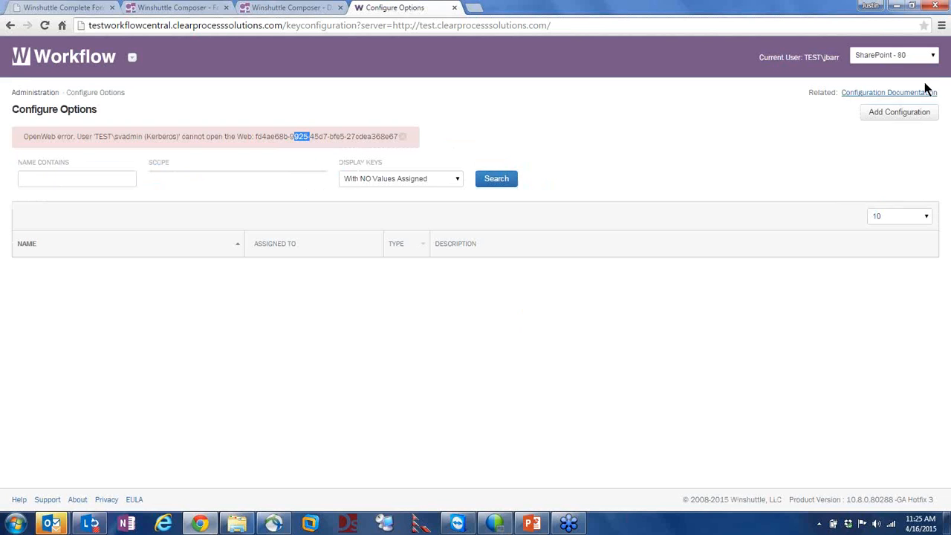
pyautogui.click(878, 55)
pyautogui.click(880, 68)
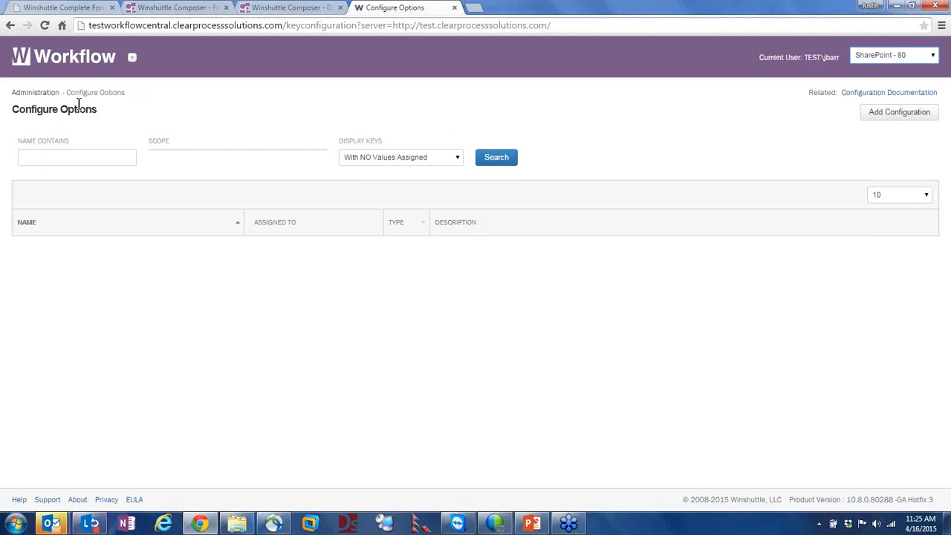
pyautogui.click(35, 93)
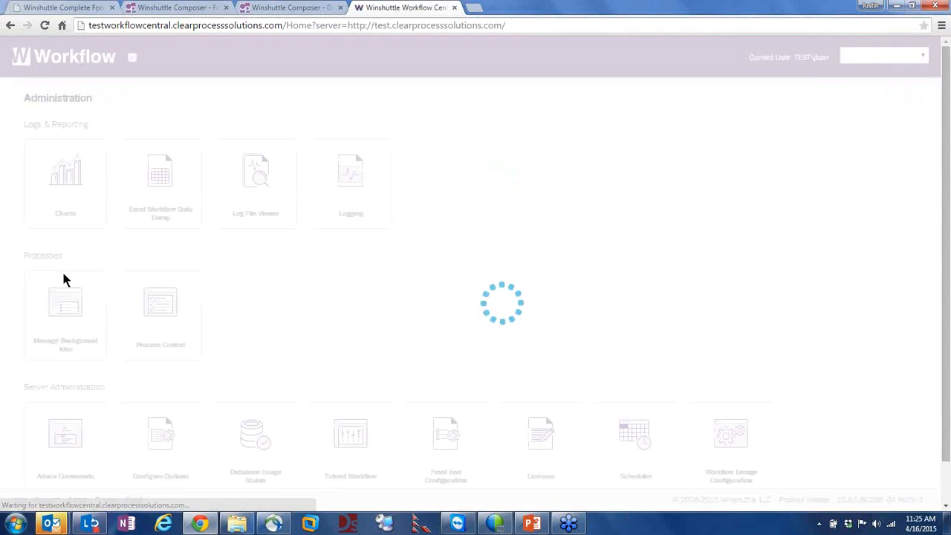
# Revisit Configure Options and its OpenWeb error, then go back and open Database Usage Status
pyautogui.click(160, 435)
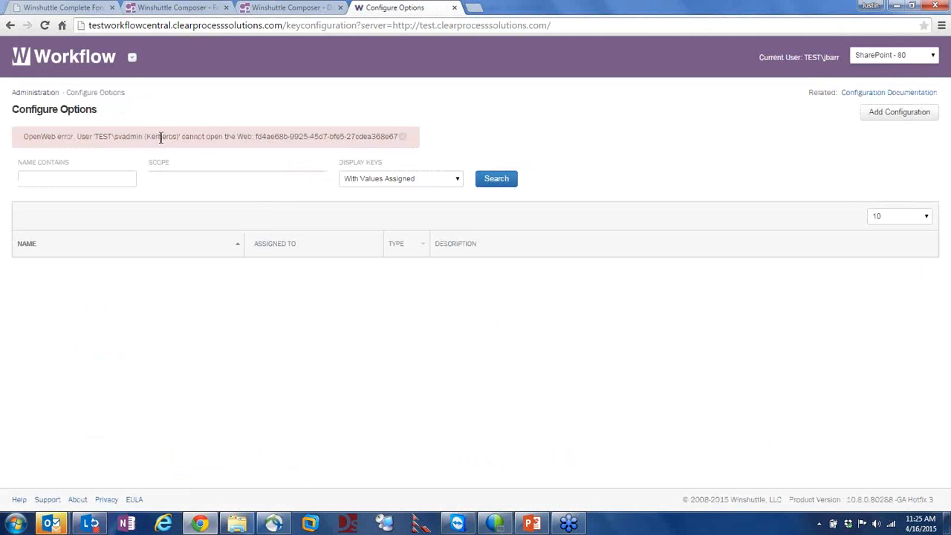
pyautogui.moveTo(148, 125); pyautogui.dragTo(161, 138)
pyautogui.click(146, 135)
pyautogui.click(46, 94)
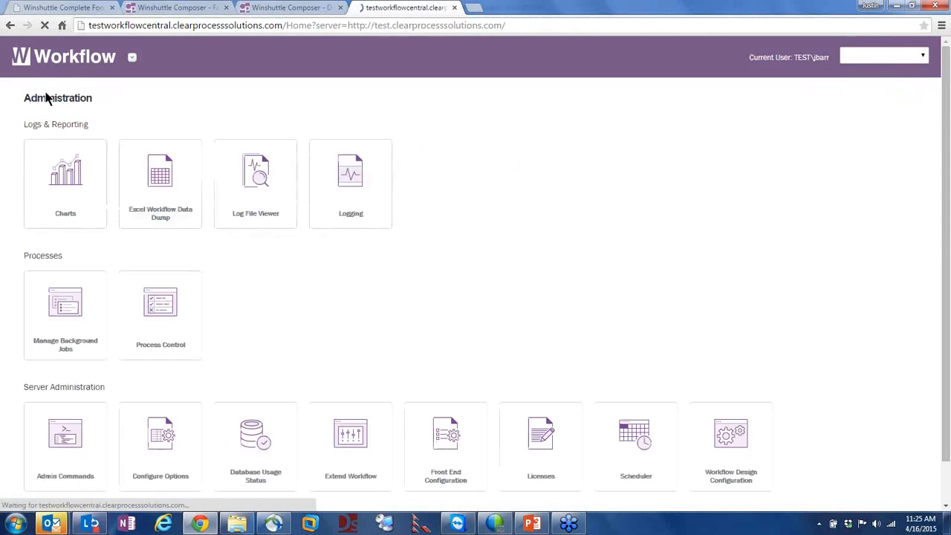
pyautogui.scroll(-1, 368, 416)
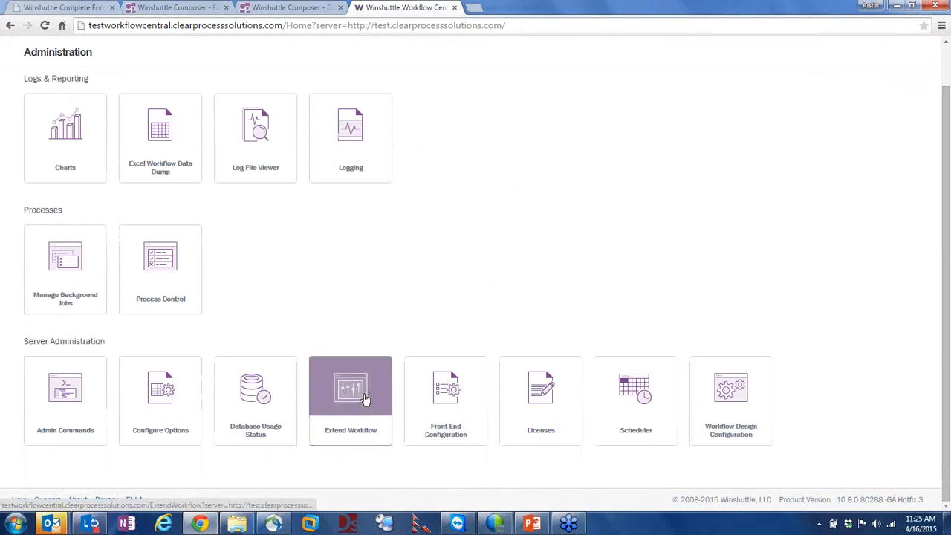
pyautogui.click(255, 392)
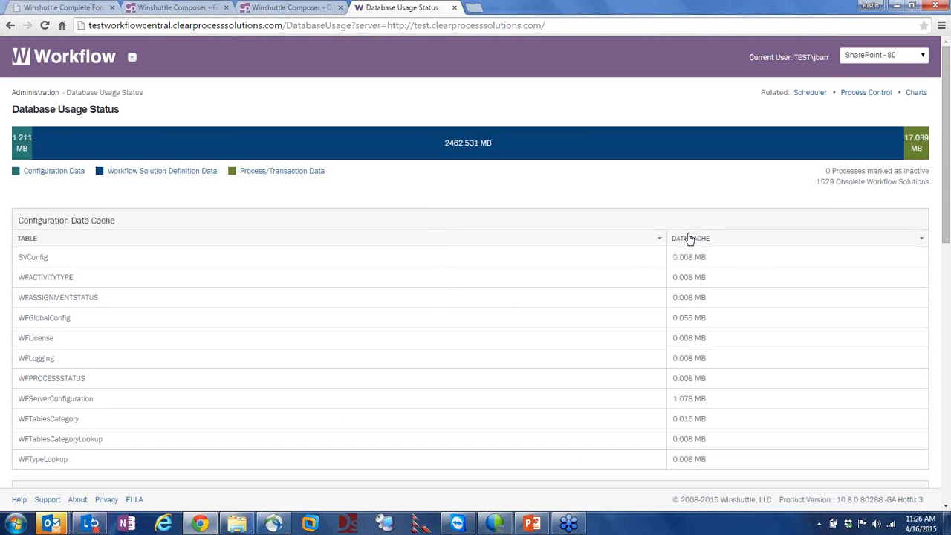
# Review the Database Usage Status tables and the storage usage bar's details
pyautogui.scroll(-1, 713, 257)
pyautogui.scroll(-2, 312, 385)
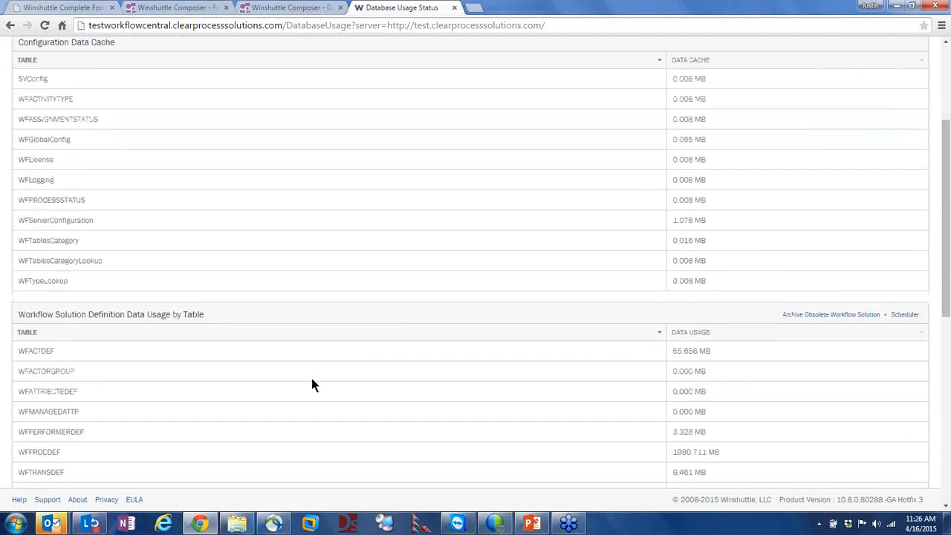
pyautogui.scroll(-2, 379, 320)
pyautogui.scroll(-1, 357, 245)
pyautogui.scroll(3, 297, 260)
pyautogui.scroll(-2, 707, 206)
pyautogui.scroll(5, 686, 233)
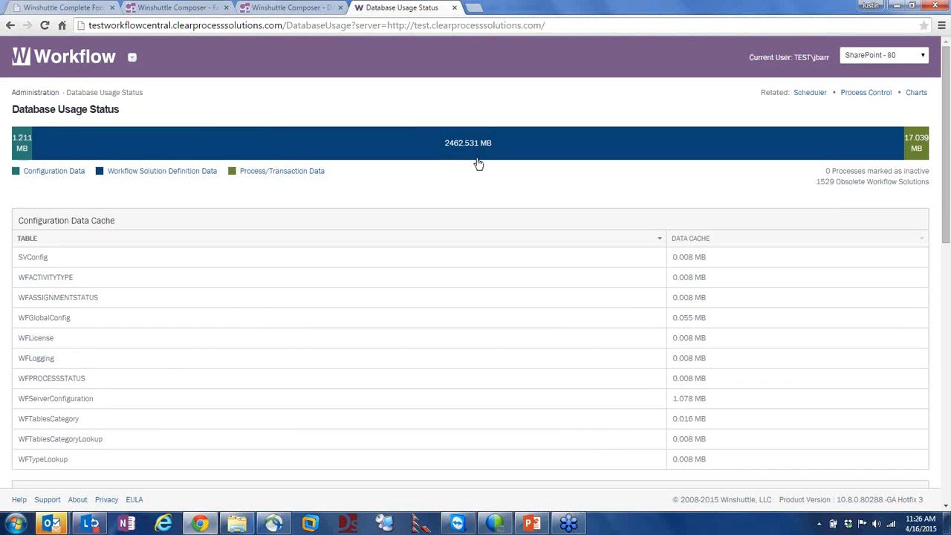
pyautogui.moveTo(478, 164)
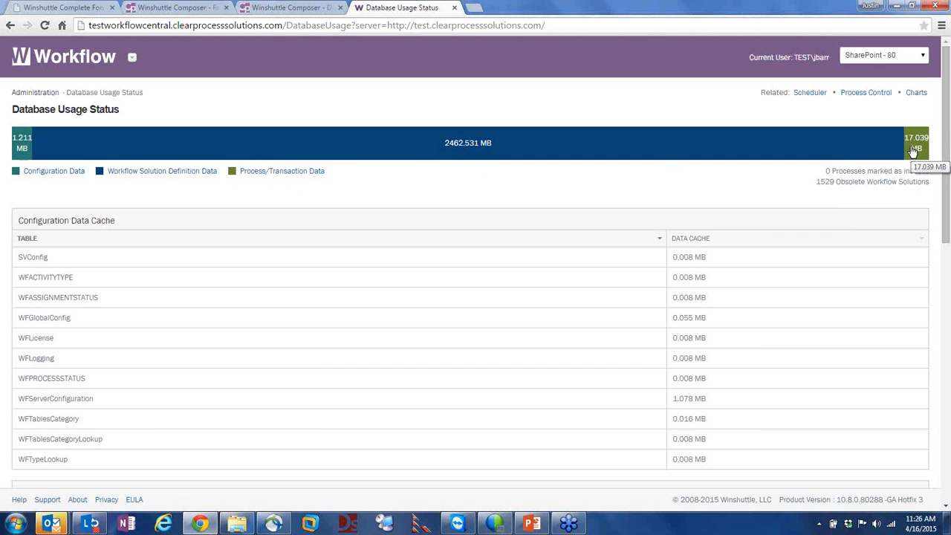
# Jump to the Process/Transaction data table, then return to the Administration page
pyautogui.click(271, 172)
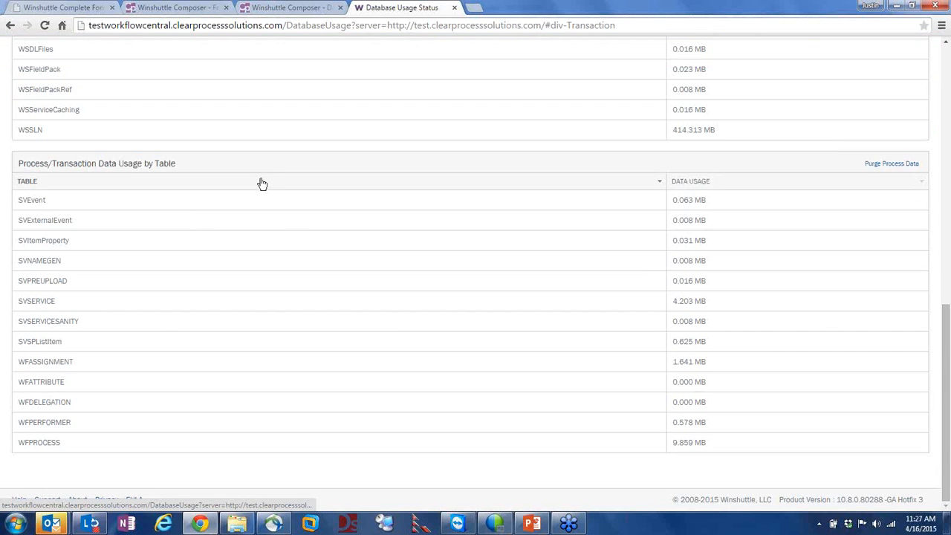
pyautogui.scroll(1, 217, 247)
pyautogui.scroll(4, 463, 259)
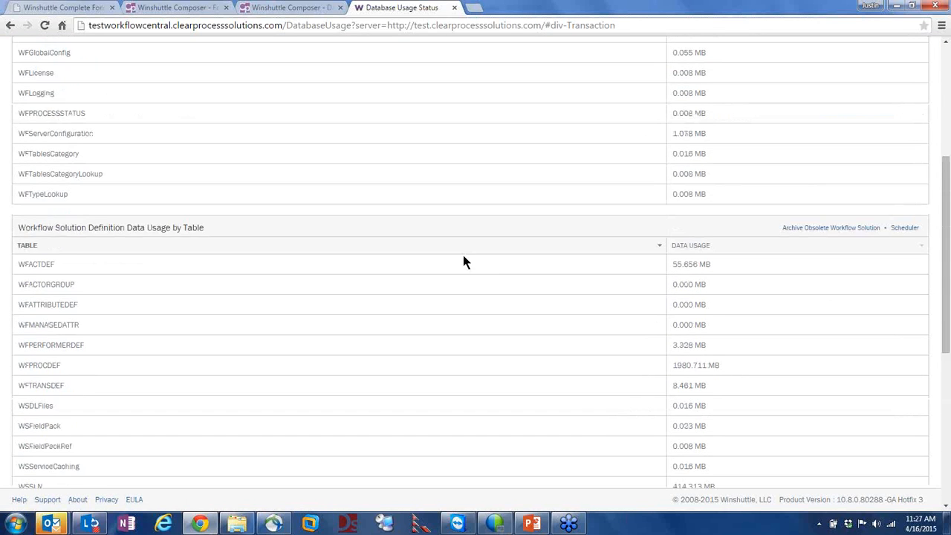
pyautogui.scroll(-2, 463, 261)
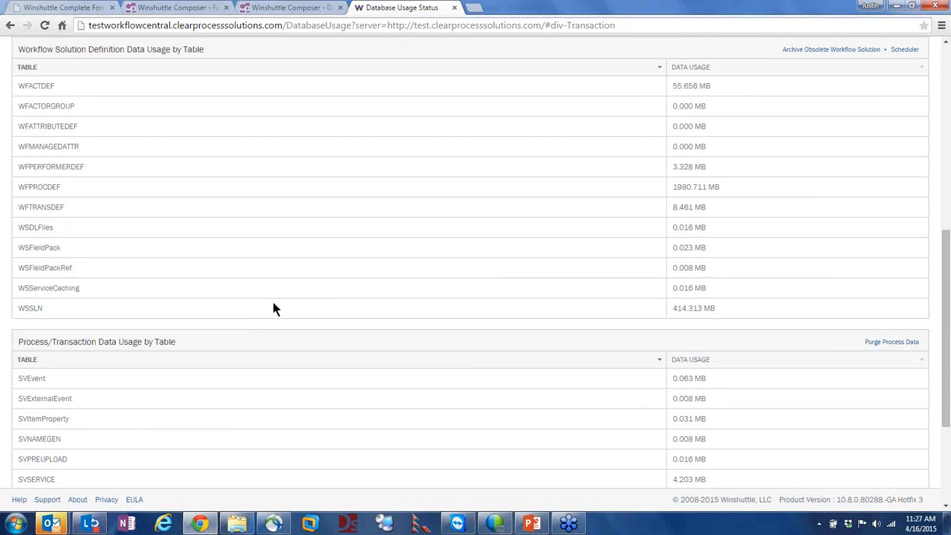
pyautogui.scroll(6, 256, 333)
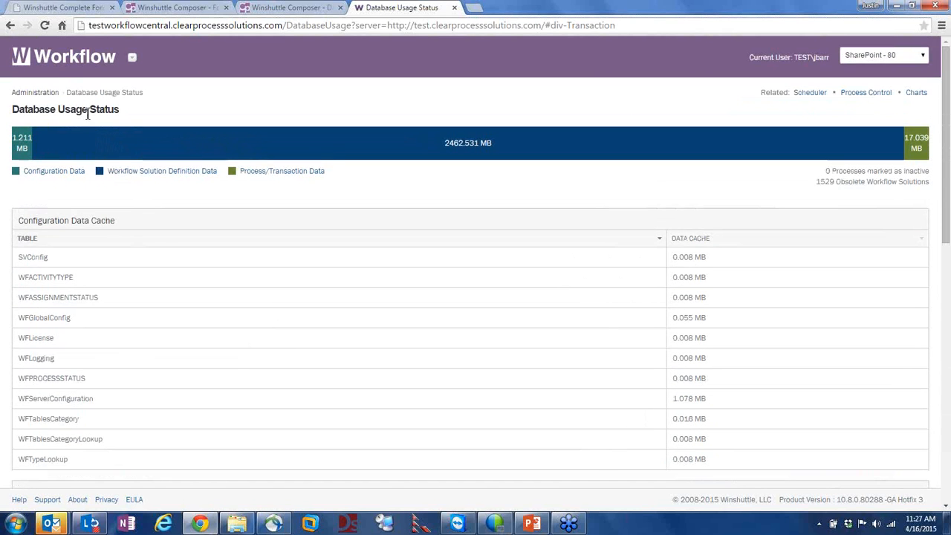
pyautogui.click(41, 93)
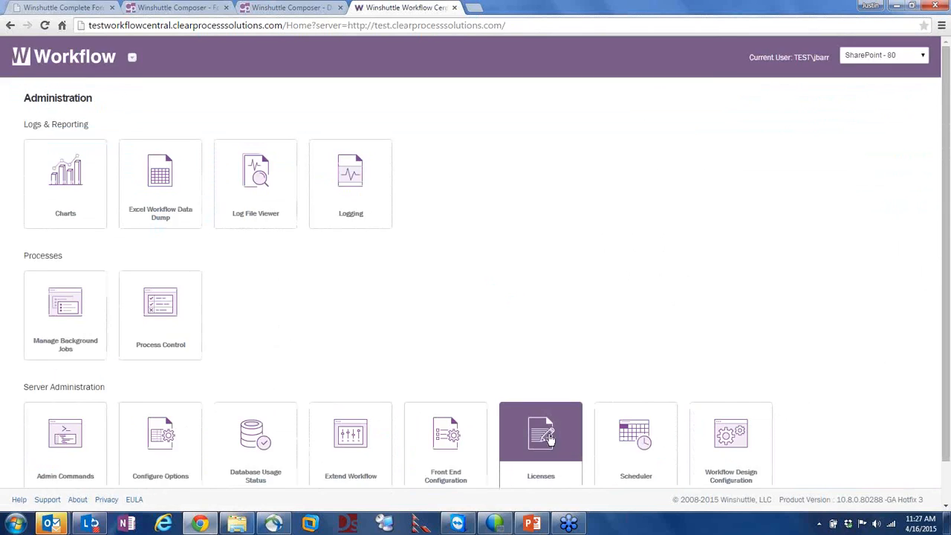
# Open the Scheduler from the Administration page's tiles
pyautogui.scroll(-1, 540, 475)
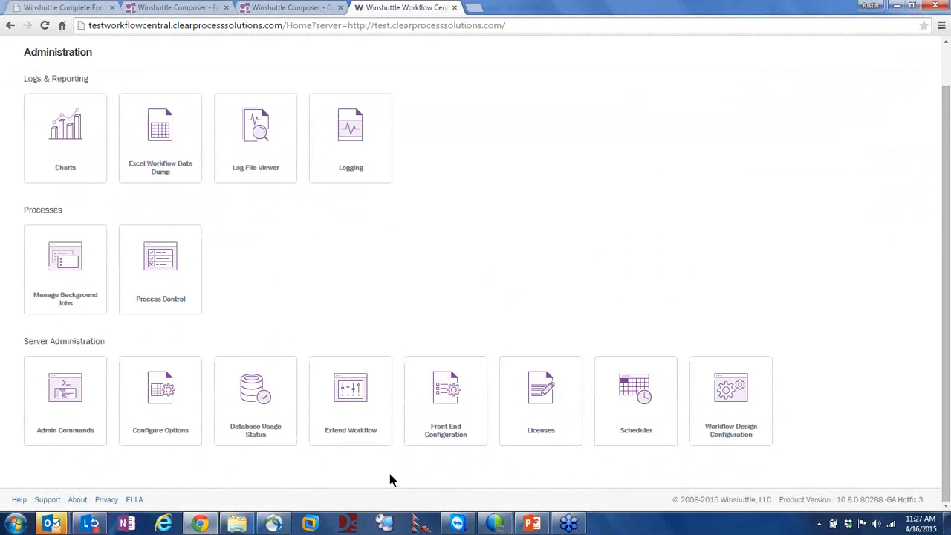
pyautogui.click(634, 388)
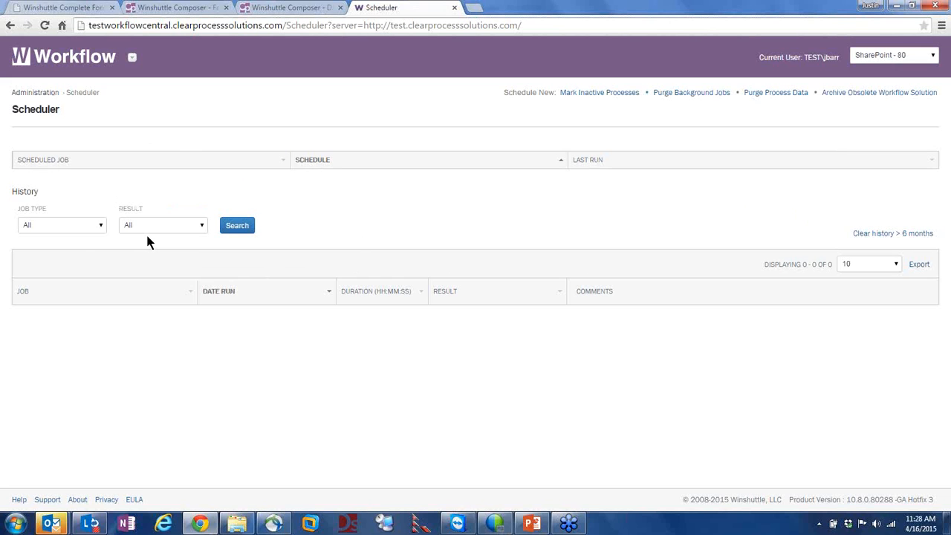
pyautogui.click(98, 227)
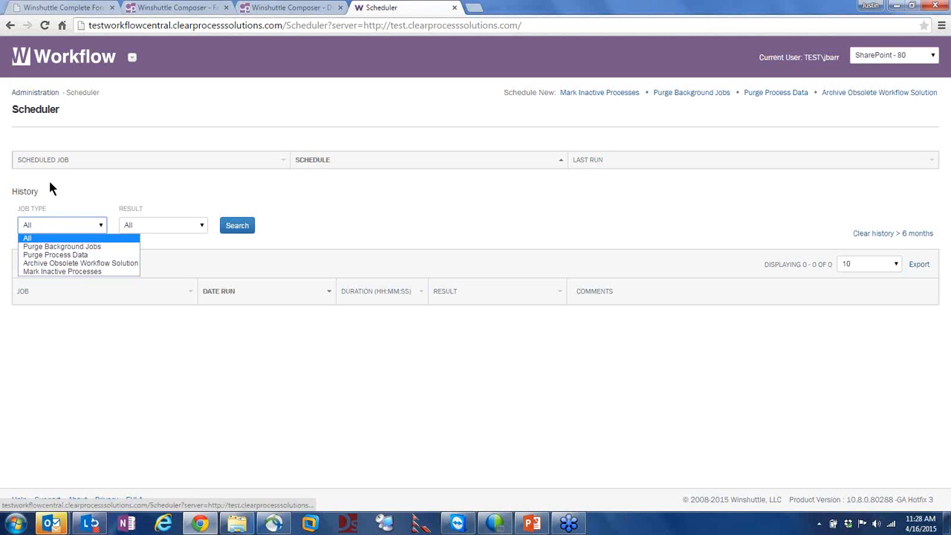
pyautogui.click(68, 246)
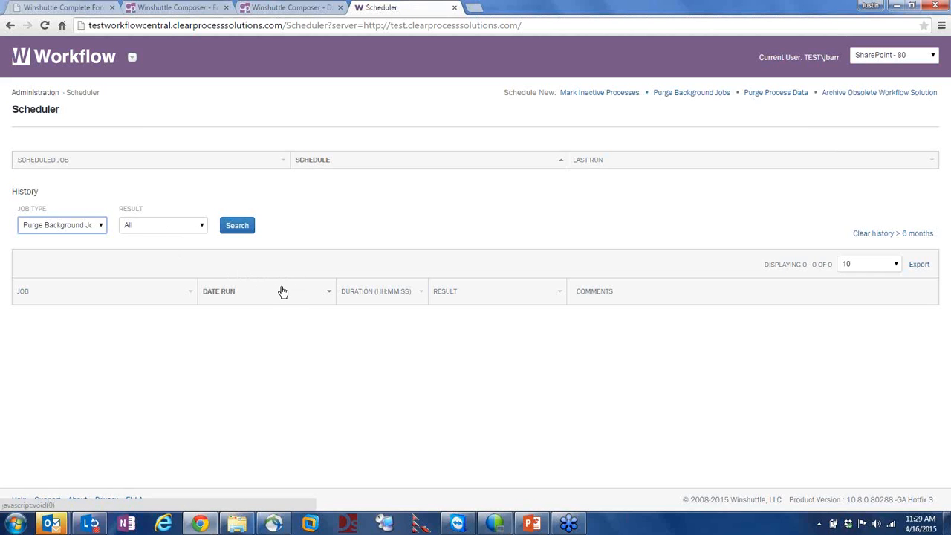
pyautogui.click(244, 231)
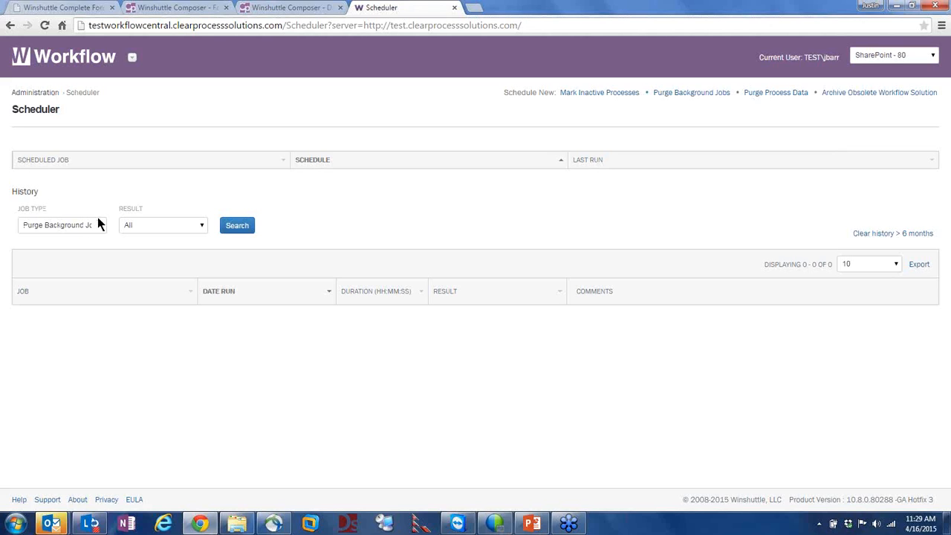
pyautogui.click(76, 225)
pyautogui.click(53, 238)
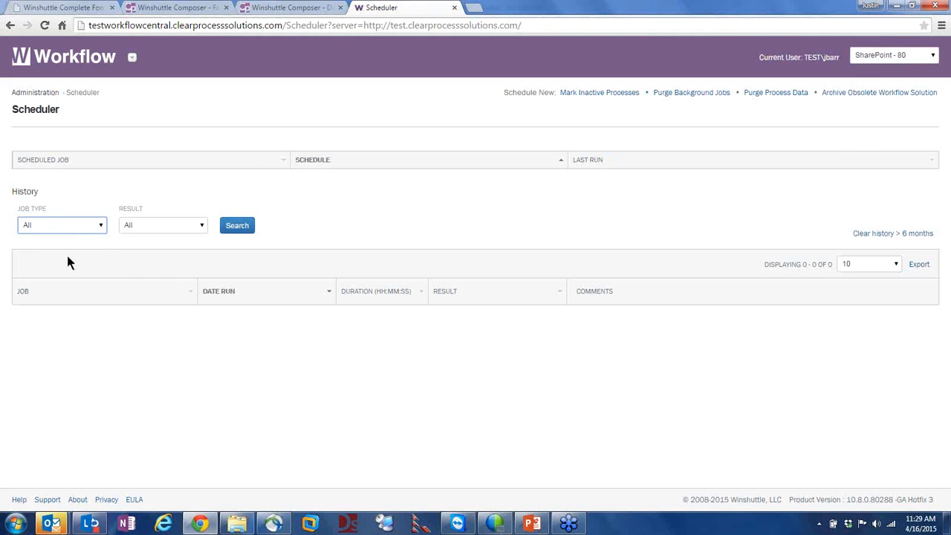
pyautogui.click(41, 225)
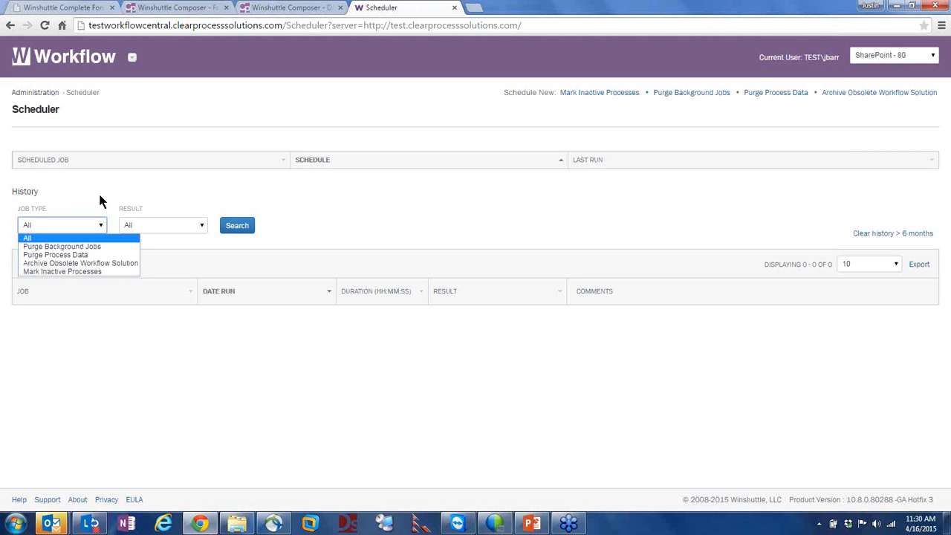
# Leave the Scheduler for the Administration page and browse down to Server Administration
pyautogui.click(37, 93)
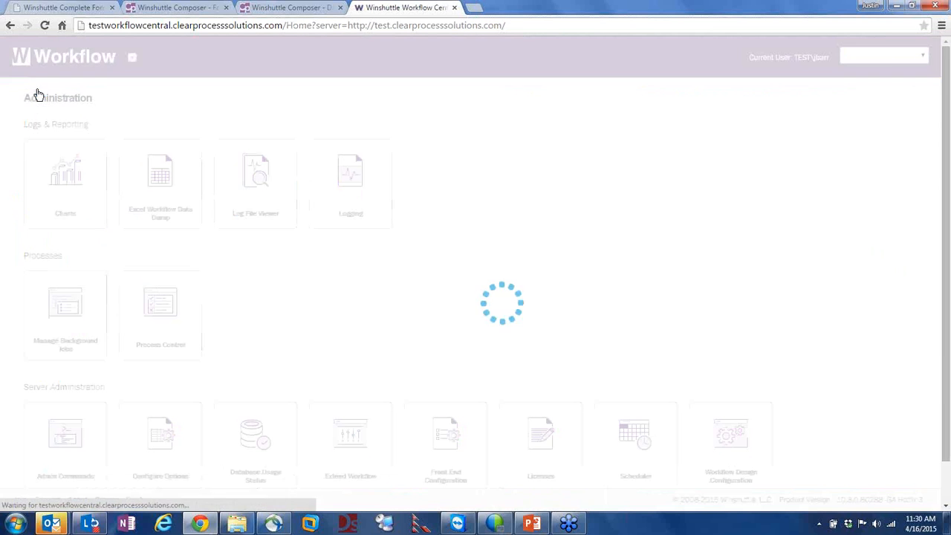
pyautogui.scroll(-1, 658, 367)
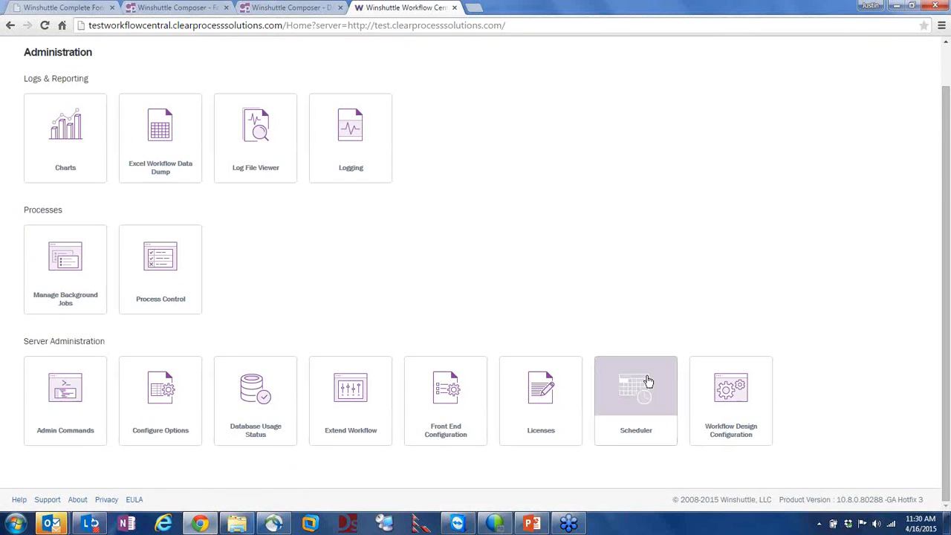
pyautogui.scroll(1, 546, 210)
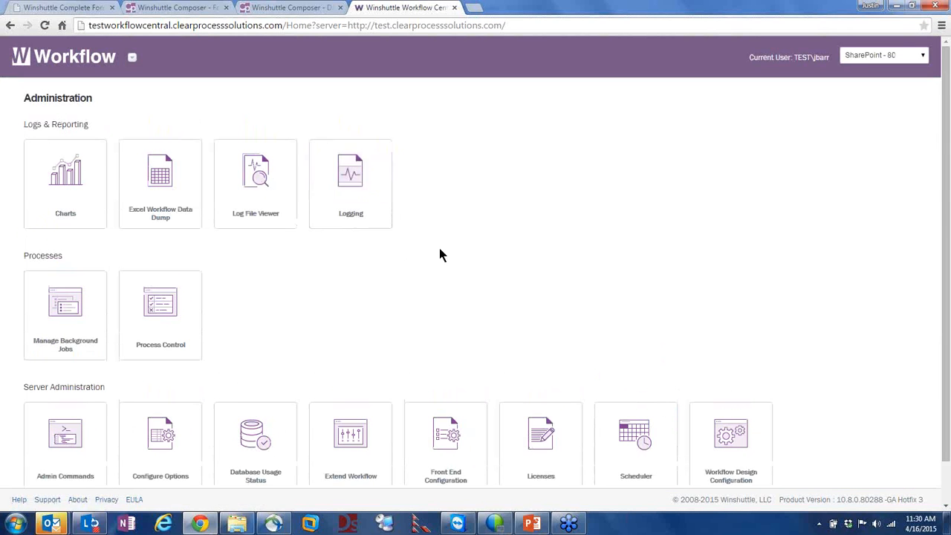
pyautogui.scroll(-1, 545, 340)
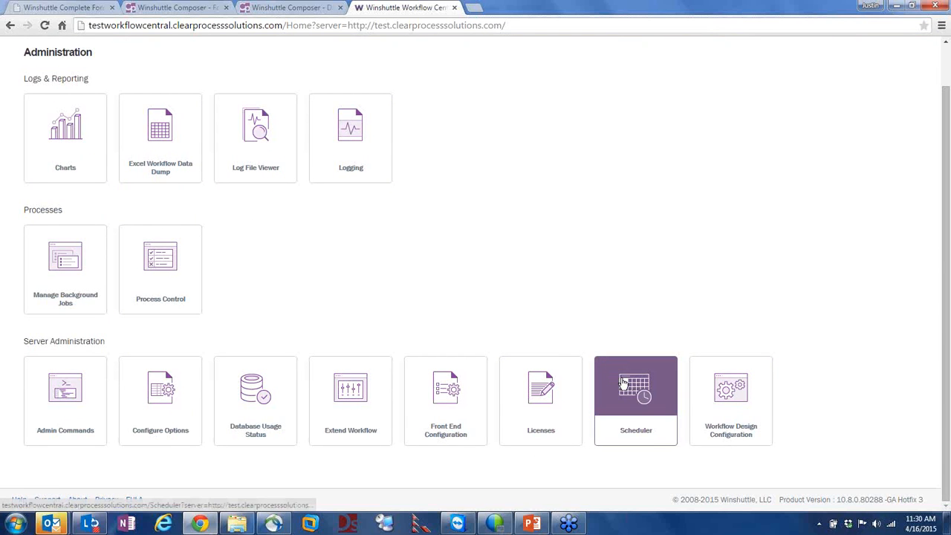
# Open Workflow Design Configuration and follow the Plugin row's 55 link to the Plugins list
pyautogui.click(755, 383)
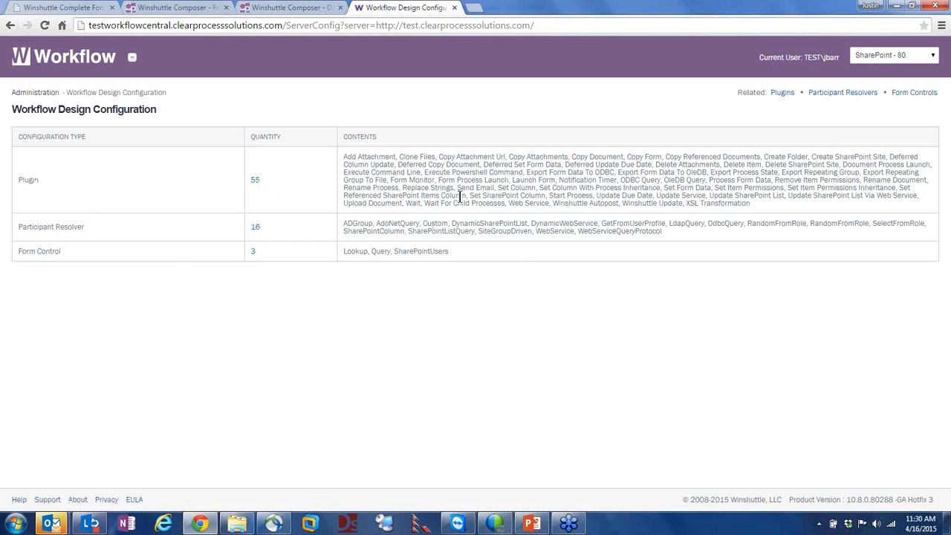
pyautogui.moveTo(410, 171); pyautogui.dragTo(471, 196)
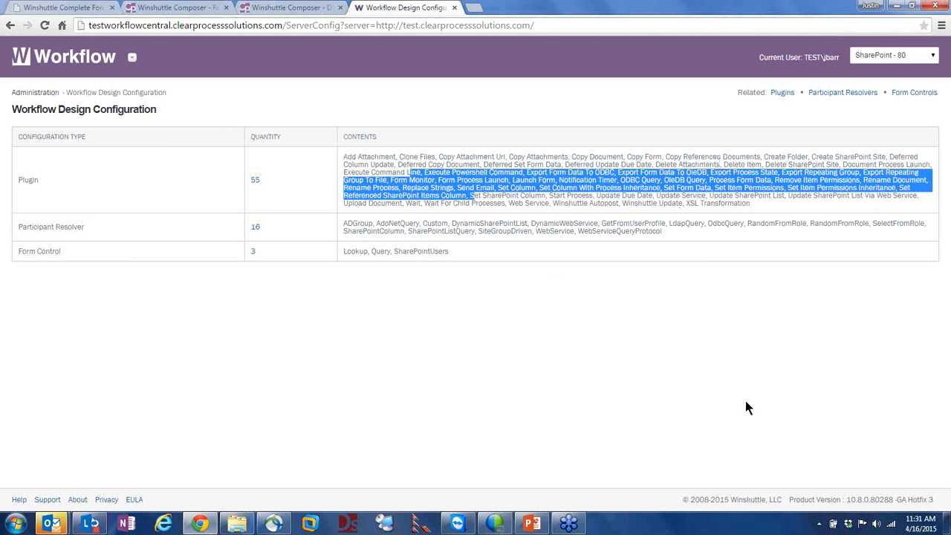
pyautogui.click(682, 336)
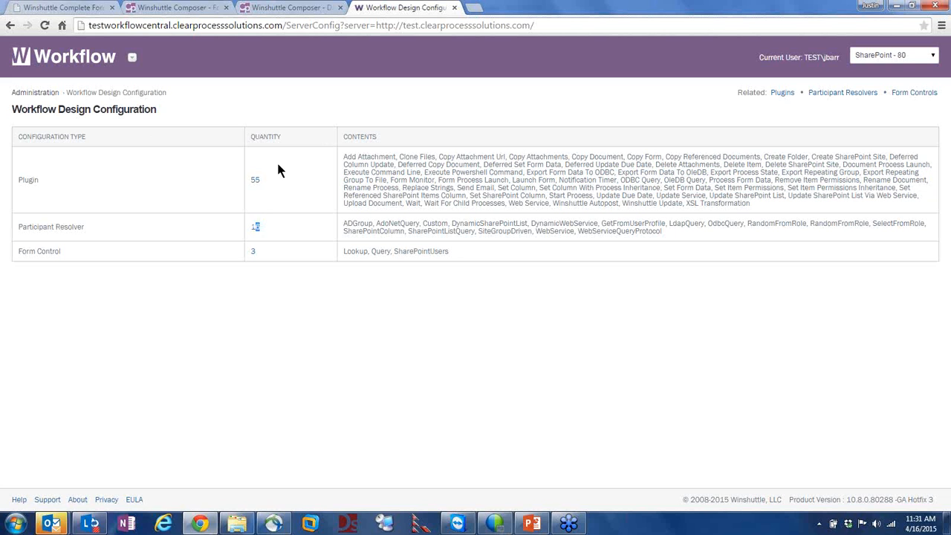
pyautogui.tripleClick(260, 179)
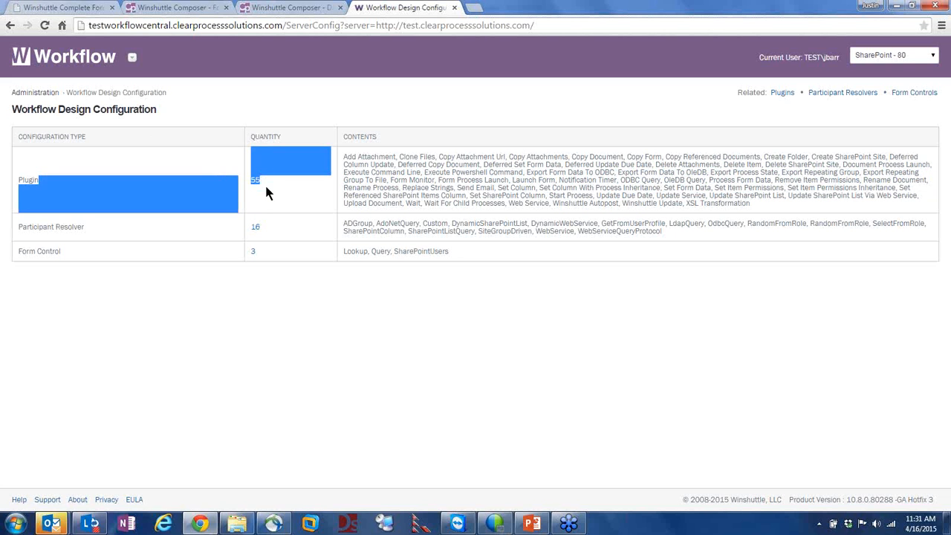
pyautogui.click(265, 184)
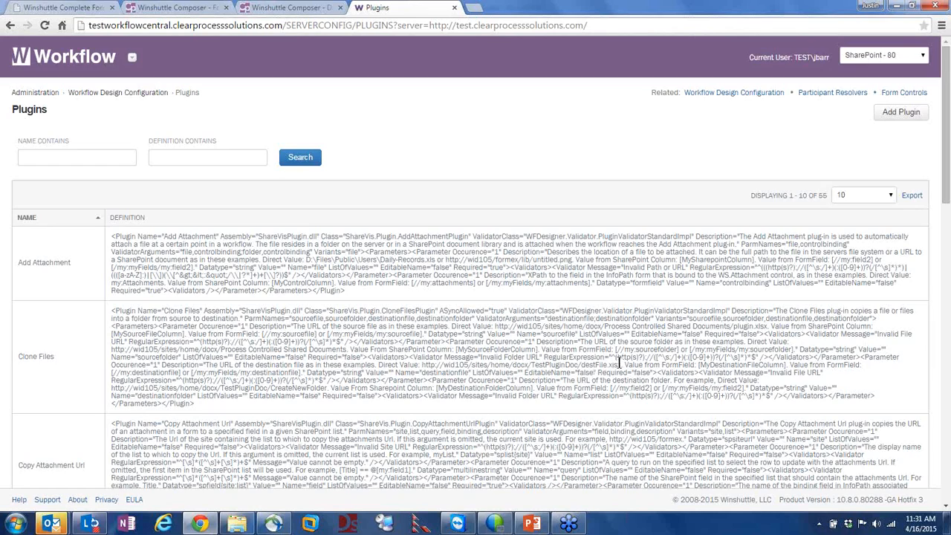
# Scroll through the list of 55 plugin definitions
pyautogui.scroll(-5, 746, 295)
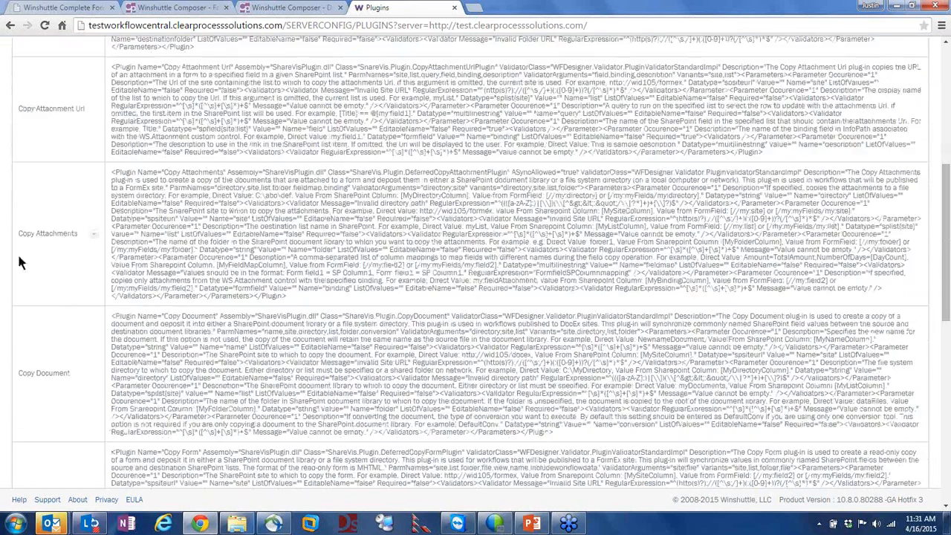
pyautogui.scroll(-2, 57, 256)
pyautogui.scroll(-6, 106, 306)
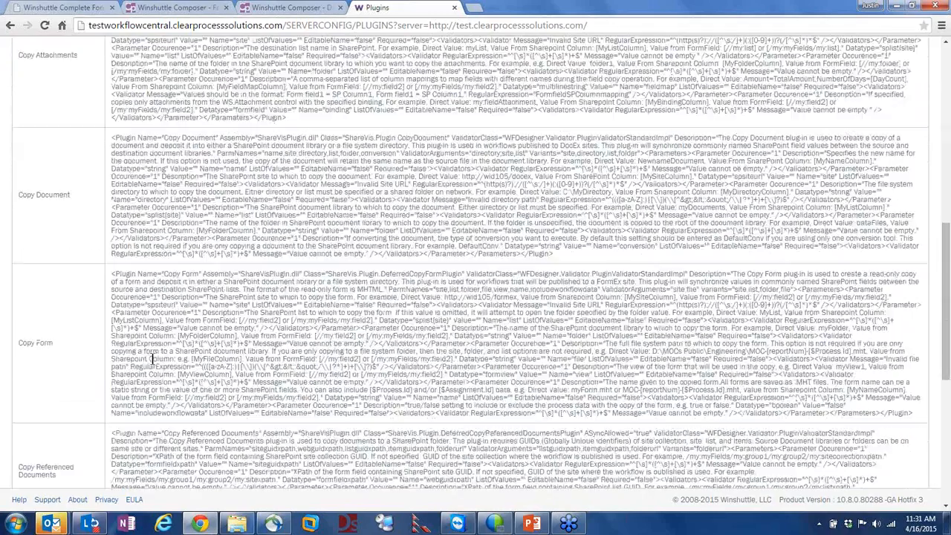
pyautogui.scroll(15, 114, 293)
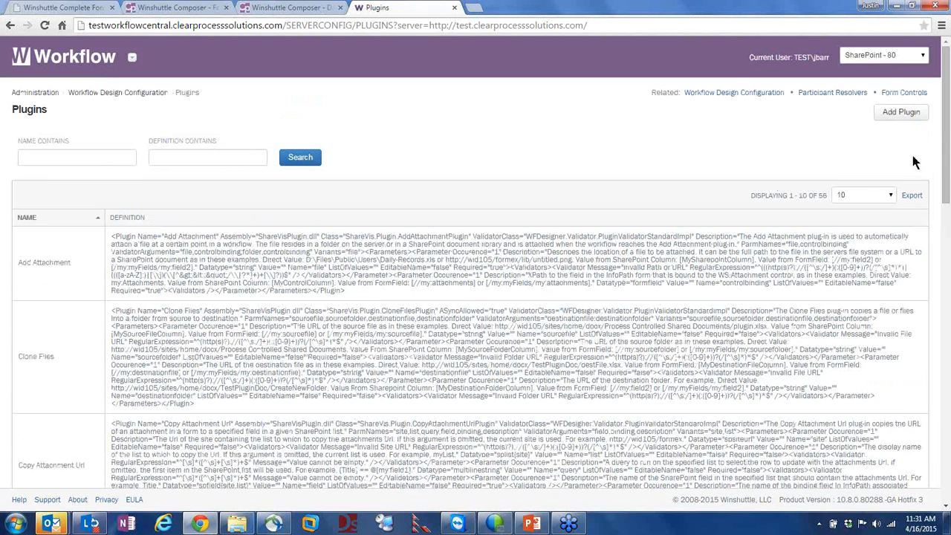
# Start a new plugin with Add Plugin, then cancel it without saving
pyautogui.click(902, 115)
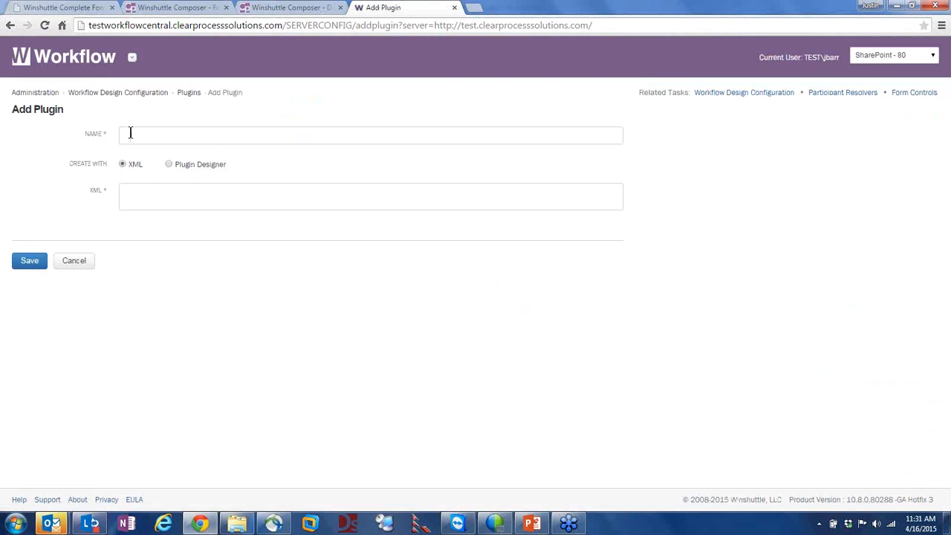
pyautogui.click(78, 260)
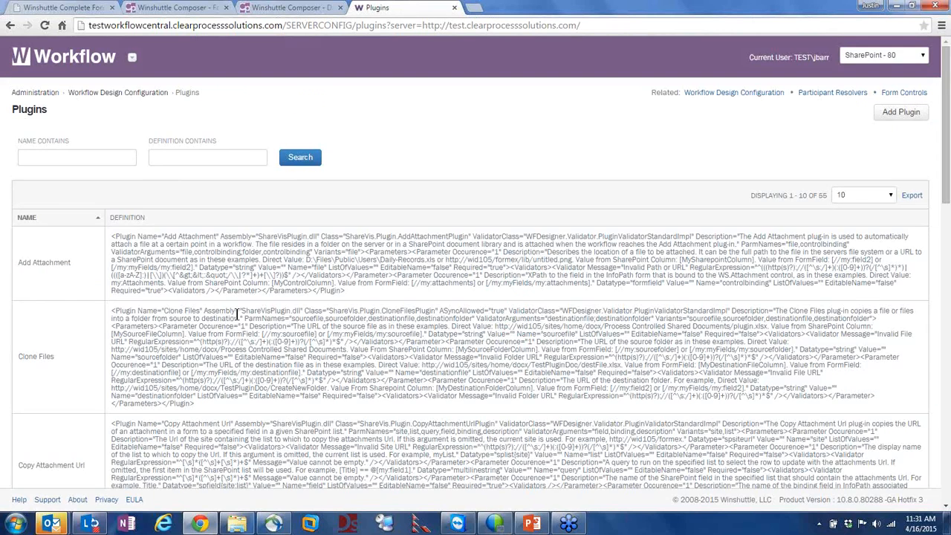
pyautogui.moveTo(124, 244)
pyautogui.mouseDown()
pyautogui.moveTo(391, 306)
pyautogui.moveTo(170, 235)
pyautogui.moveTo(104, 235)
pyautogui.mouseUp()
pyautogui.click(358, 295)
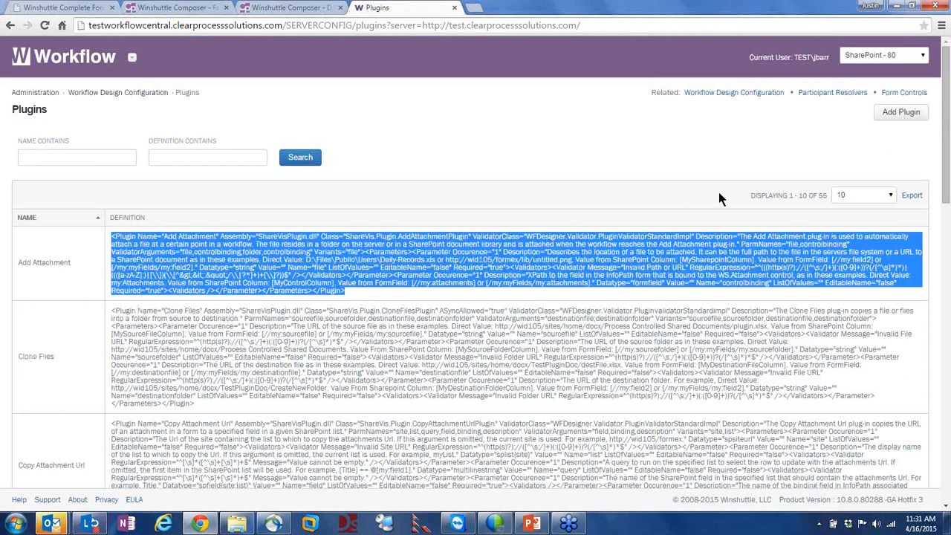
# Search plugins whose name contains 'Duplicate', then clear the filter and search again
pyautogui.click(72, 156)
pyautogui.write('Duplicate')
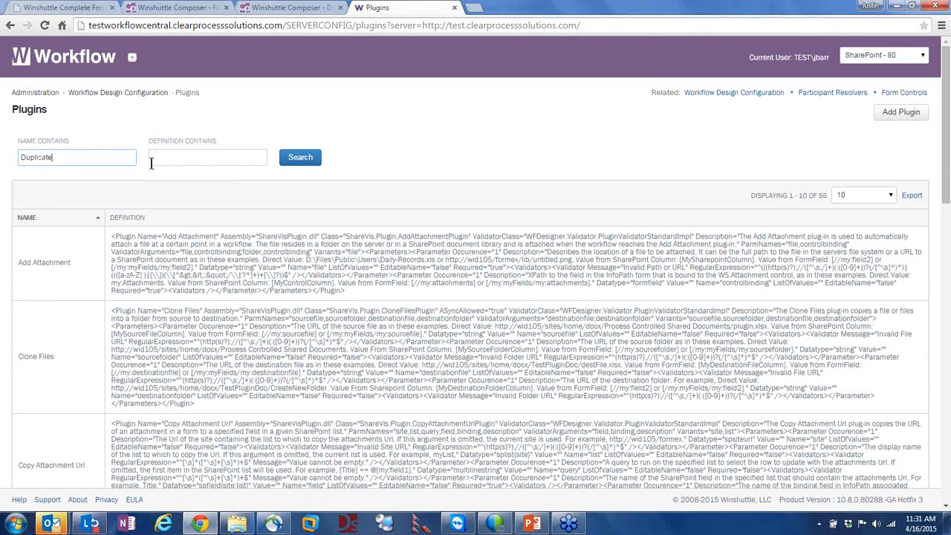
pyautogui.click(303, 161)
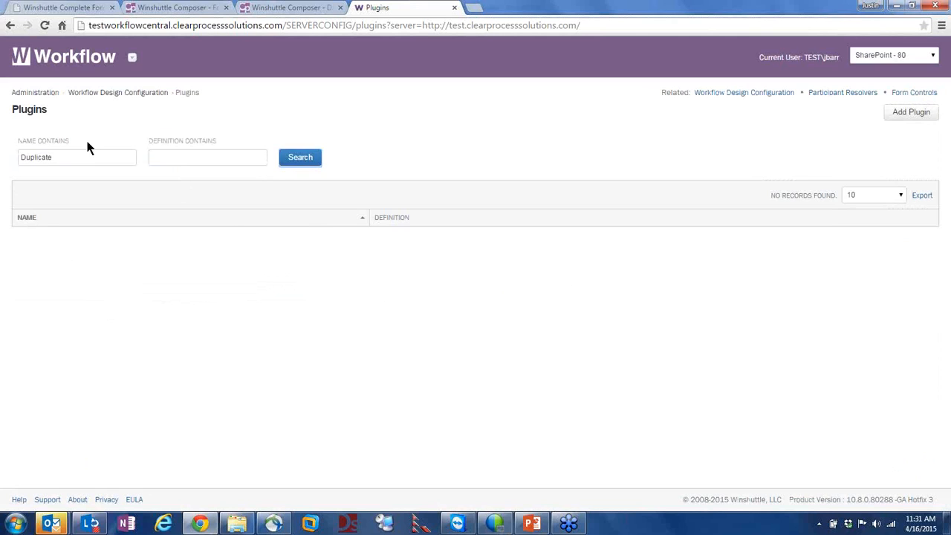
pyautogui.moveTo(70, 154); pyautogui.dragTo(9, 159)
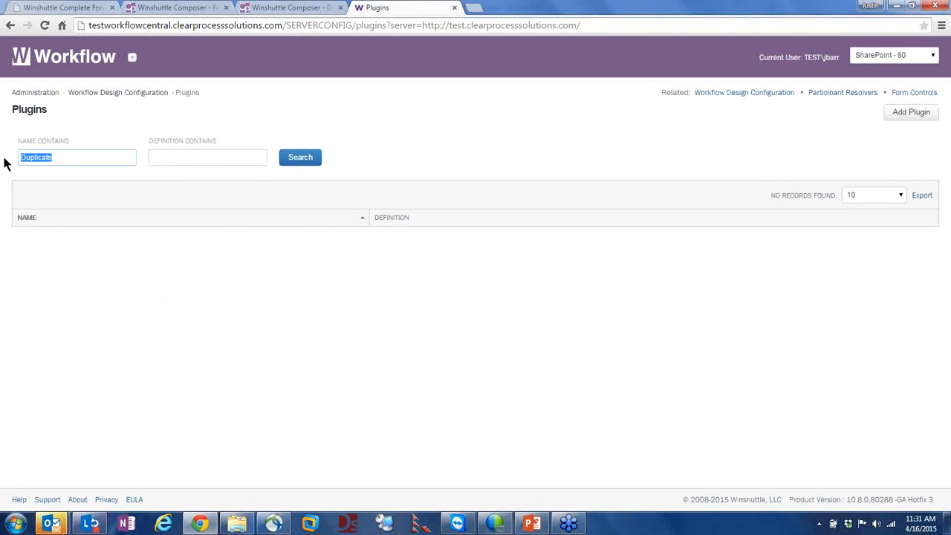
pyautogui.write('FBHS')
pyautogui.moveTo(49, 159); pyautogui.dragTo(5, 153)
pyautogui.press('BackSpace')
pyautogui.press('Return')
# Search plugin names for 'Power', finding Execute Powershell Command, then return to Administration
pyautogui.scroll(-4, 204, 293)
pyautogui.scroll(4, 204, 294)
pyautogui.click(51, 158)
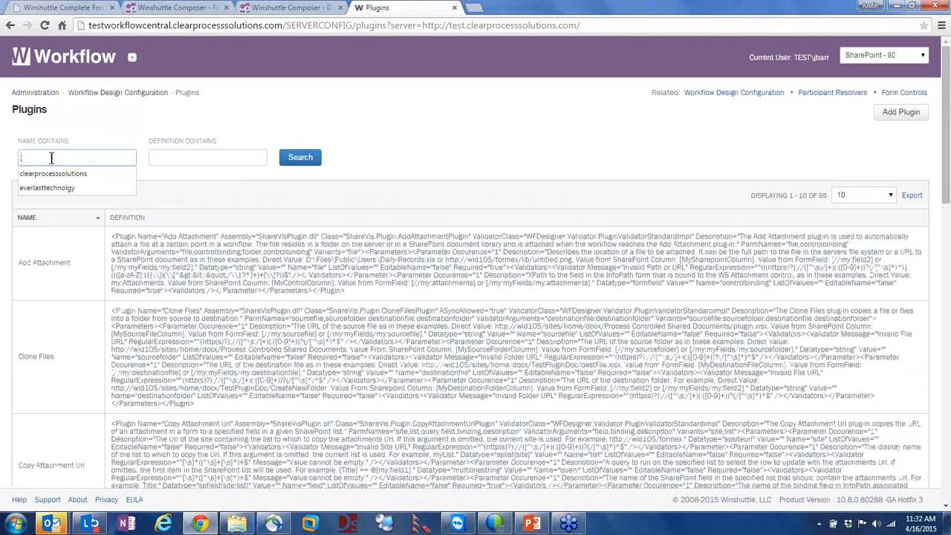
pyautogui.write('Power')
pyautogui.press('Return')
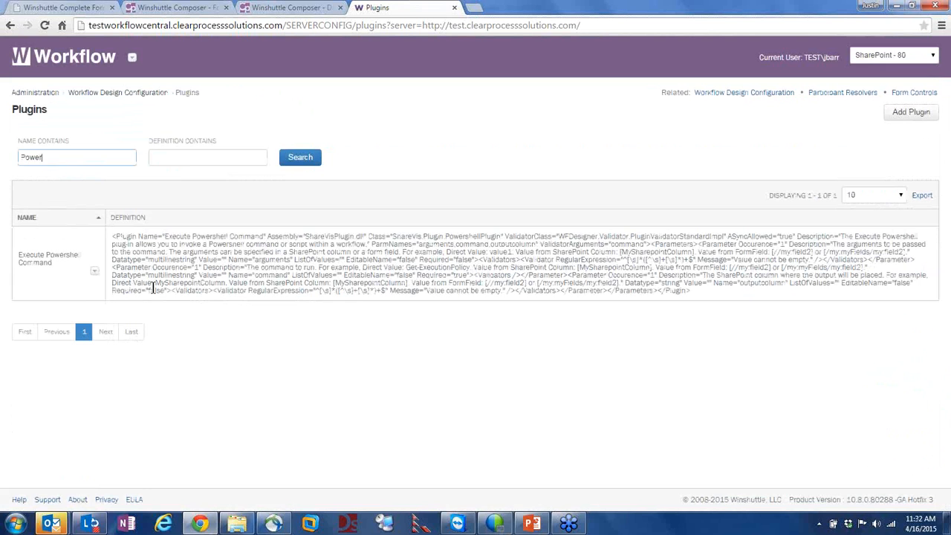
pyautogui.moveTo(116, 245); pyautogui.dragTo(249, 293)
pyautogui.click(249, 295)
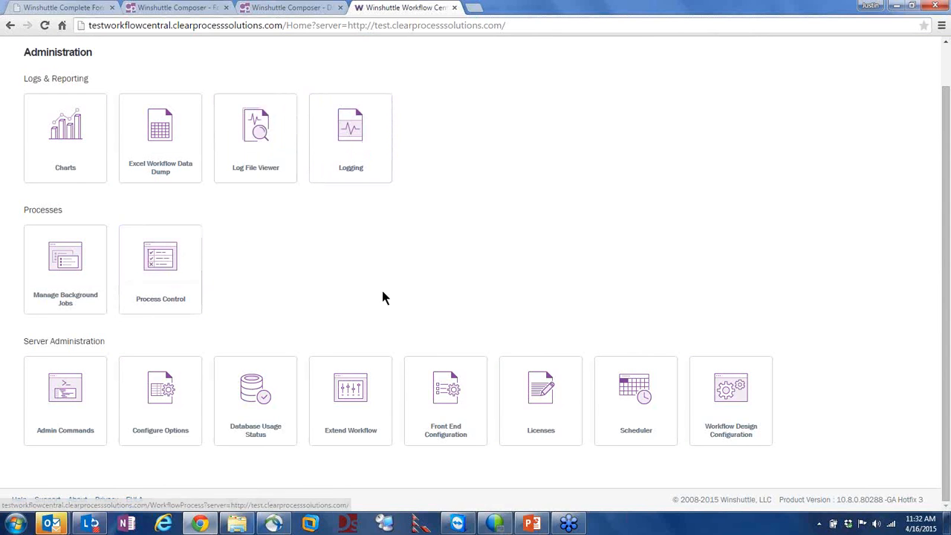
# In Process Control, search for processes with Running status
pyautogui.scroll(1, 358, 305)
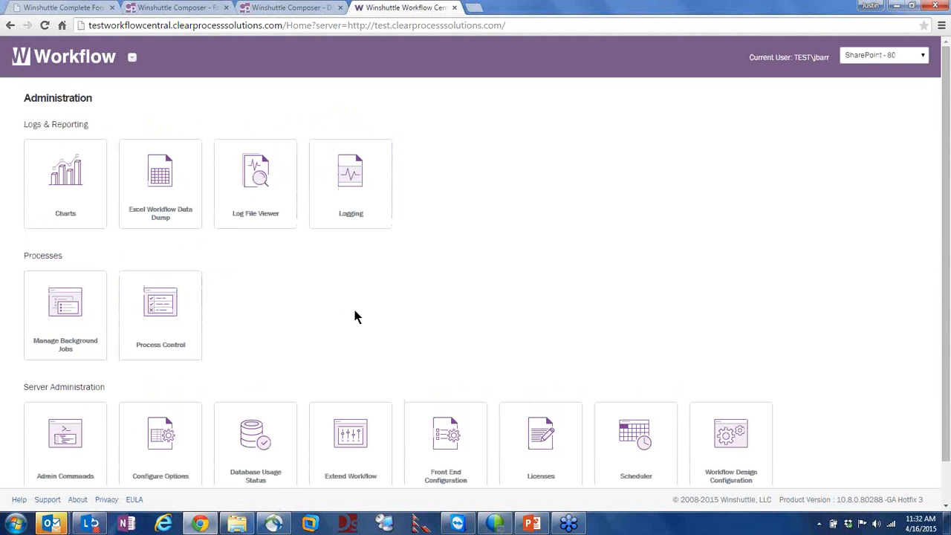
pyautogui.click(152, 301)
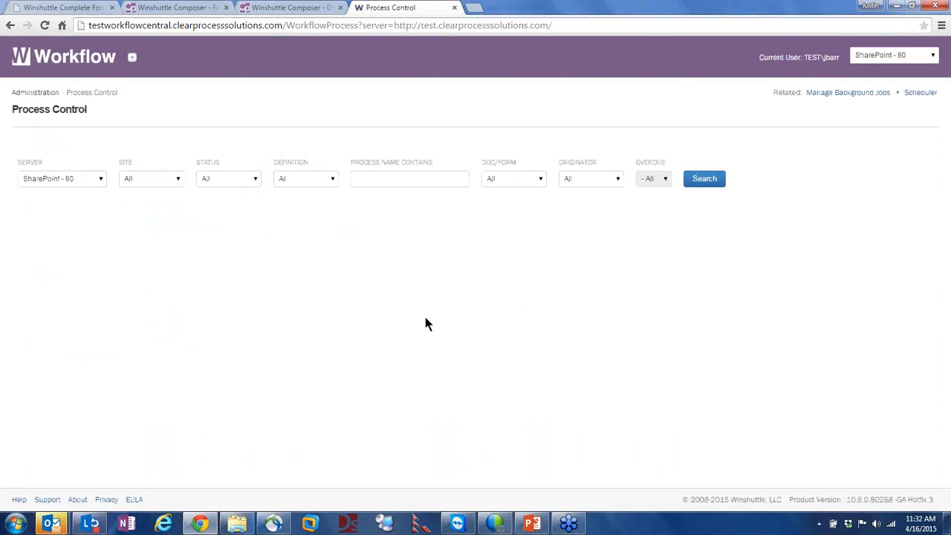
pyautogui.click(252, 181)
pyautogui.click(240, 200)
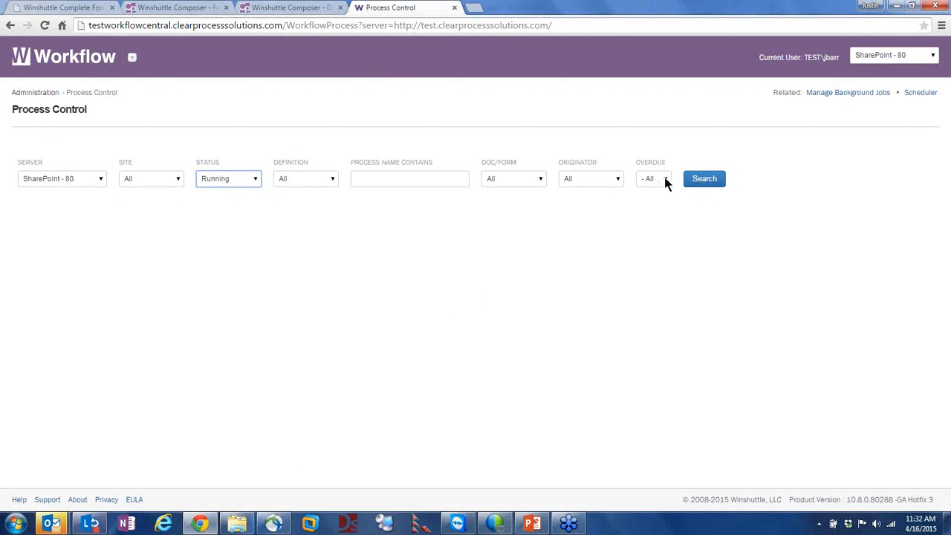
pyautogui.click(697, 179)
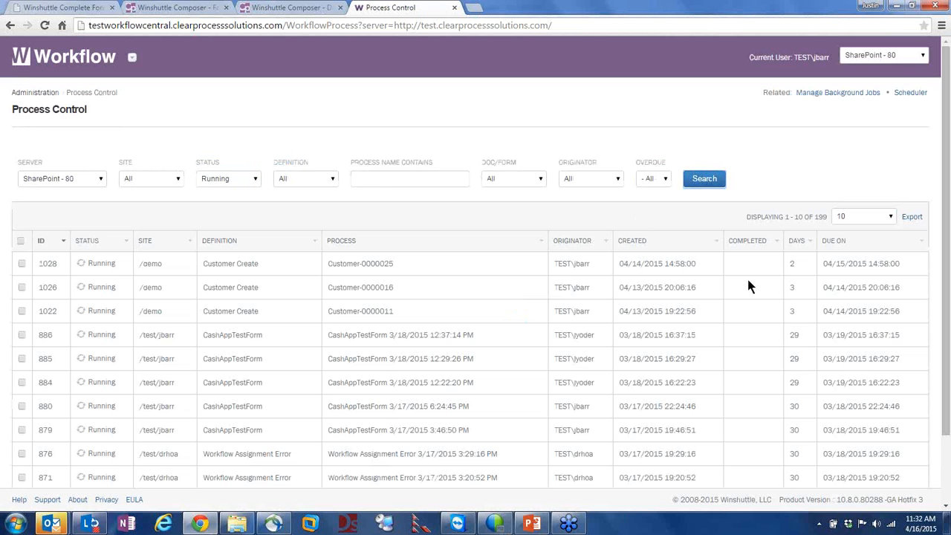
# Show 100 running processes per page and select them all
pyautogui.click(861, 215)
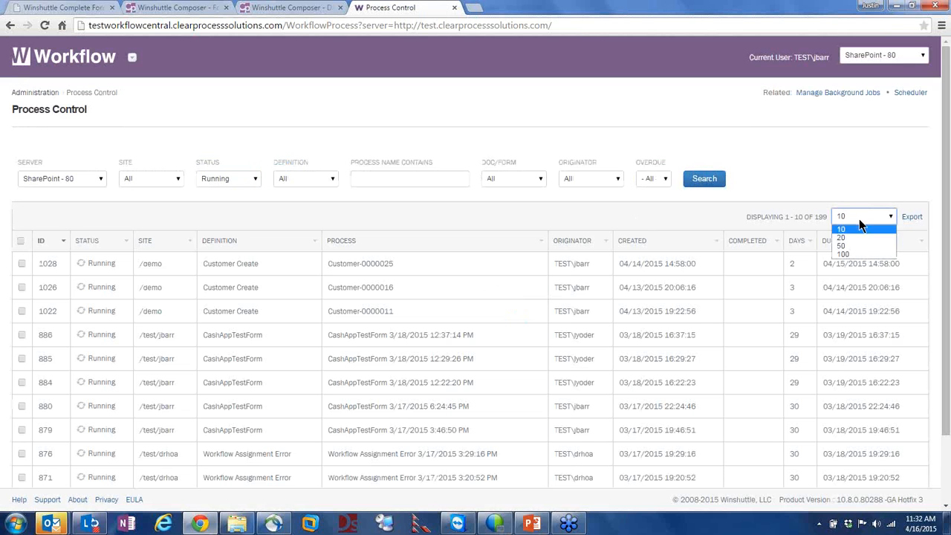
pyautogui.click(858, 253)
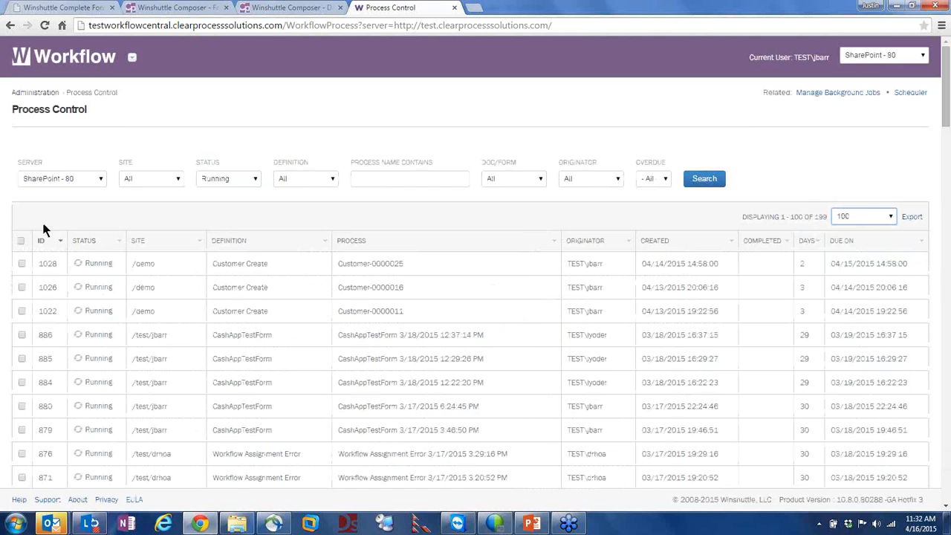
pyautogui.click(21, 241)
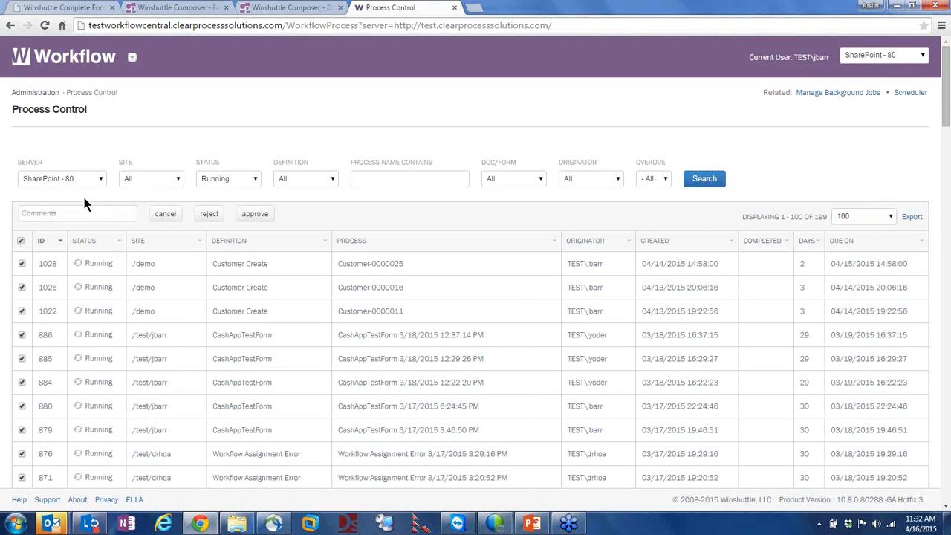
pyautogui.scroll(-5, 288, 266)
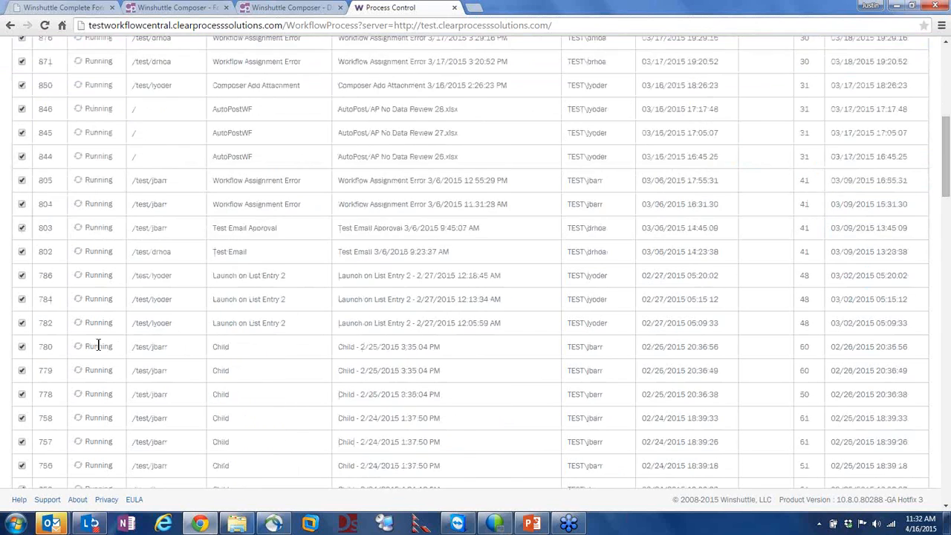
pyautogui.scroll(5, 150, 251)
pyautogui.scroll(-3, 126, 255)
pyautogui.scroll(3, 112, 245)
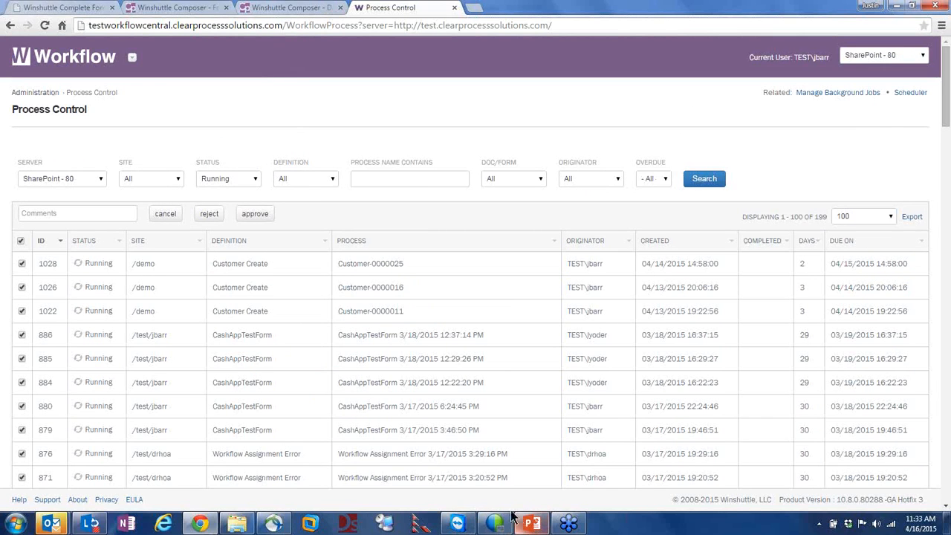
pyautogui.click(70, 56)
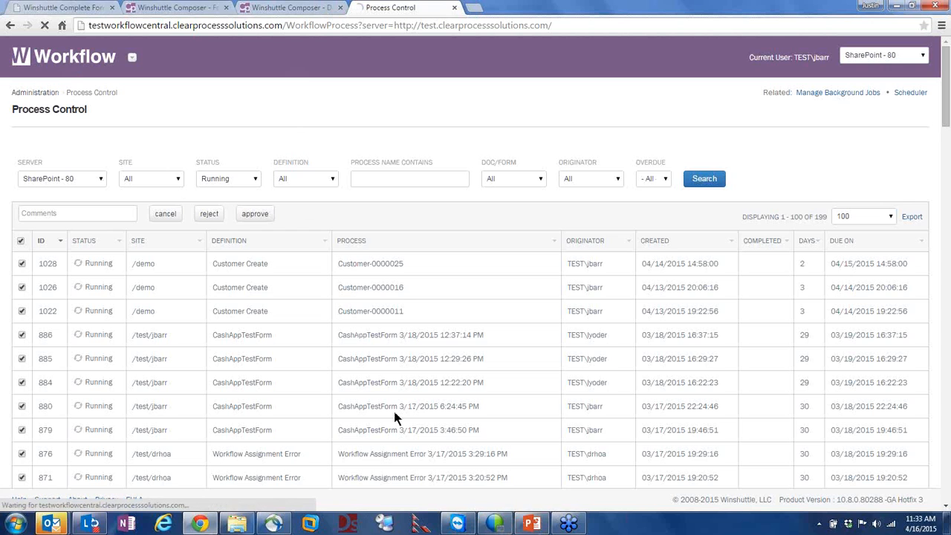
# Switch to the PowerPoint presentation and advance to slide 6, Form Delegation
pyautogui.click(532, 524)
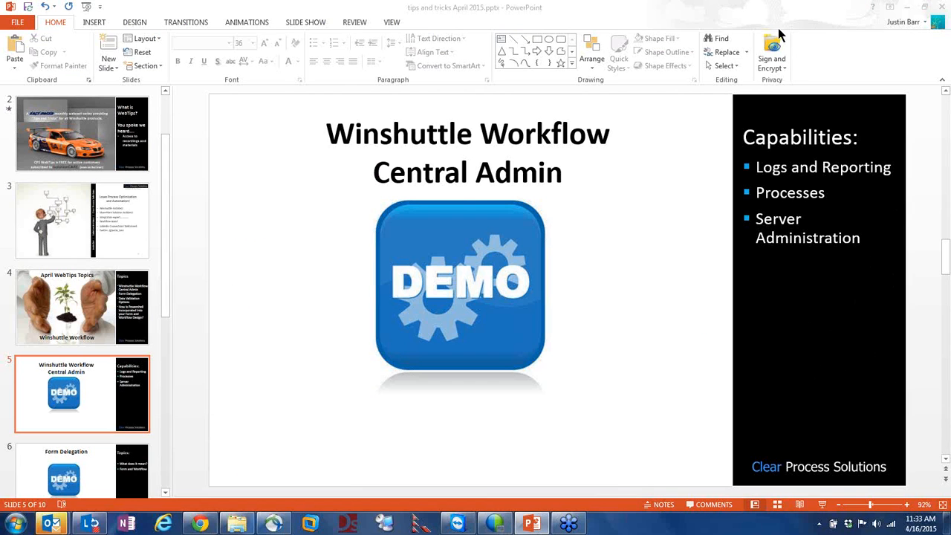
pyautogui.click(461, 198)
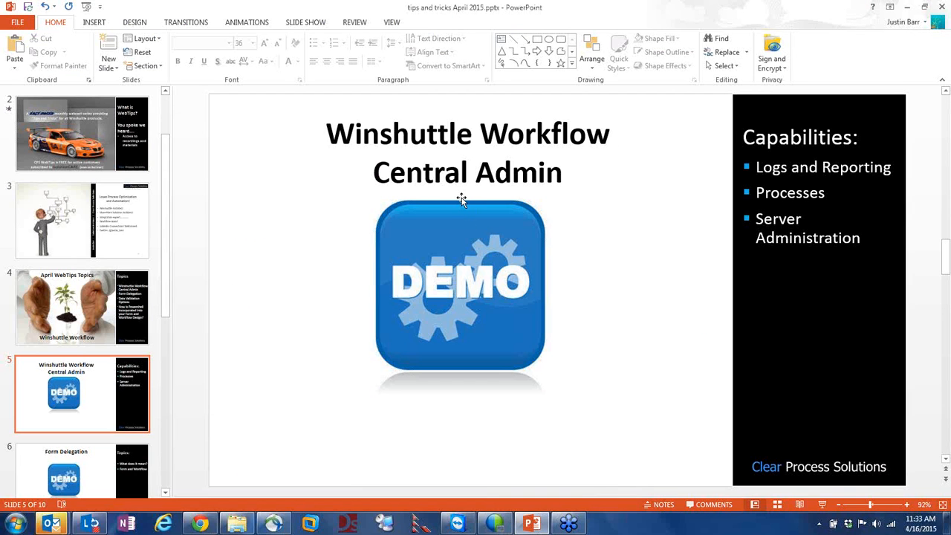
pyautogui.scroll(-1, 462, 199)
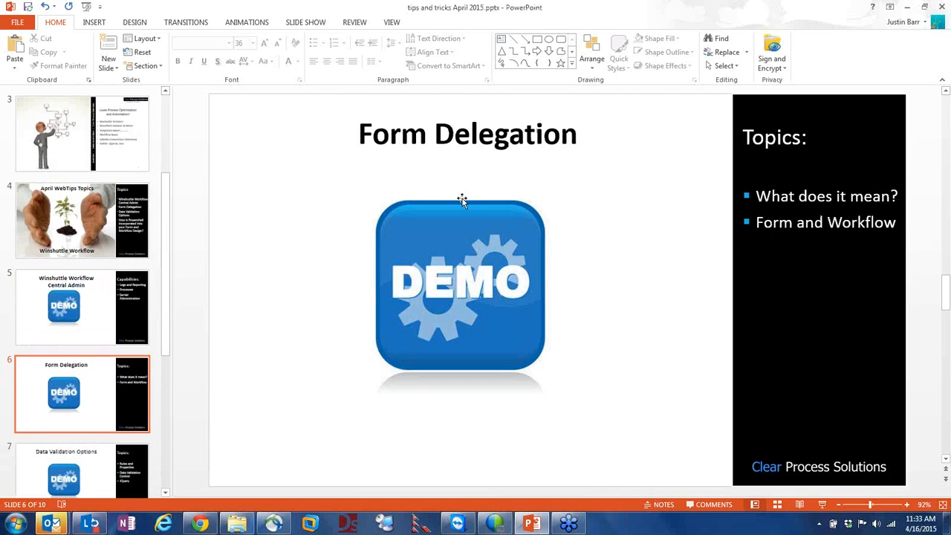
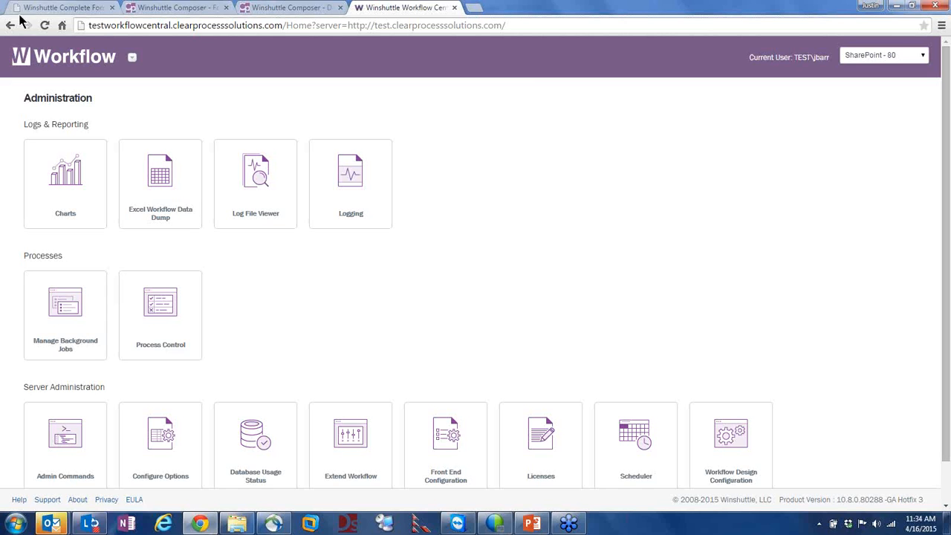
# Open Workflow Central's Logging settings, then return the form tab to the SharePoint home page
pyautogui.click(101, 7)
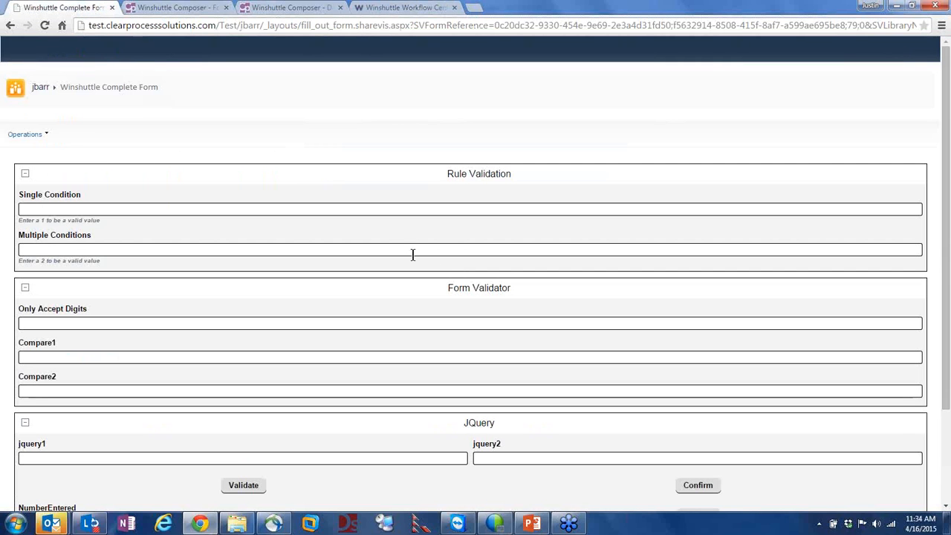
pyautogui.click(41, 88)
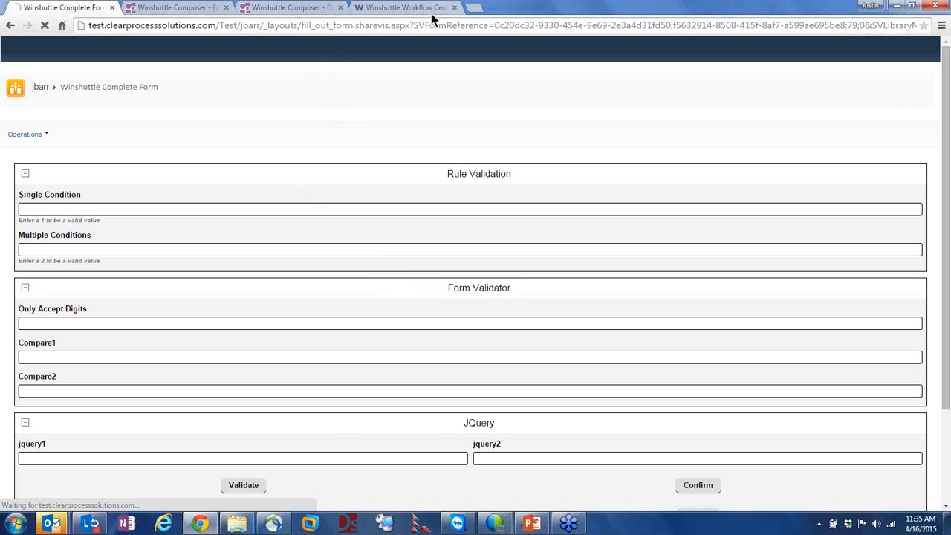
pyautogui.click(405, 8)
pyautogui.click(346, 175)
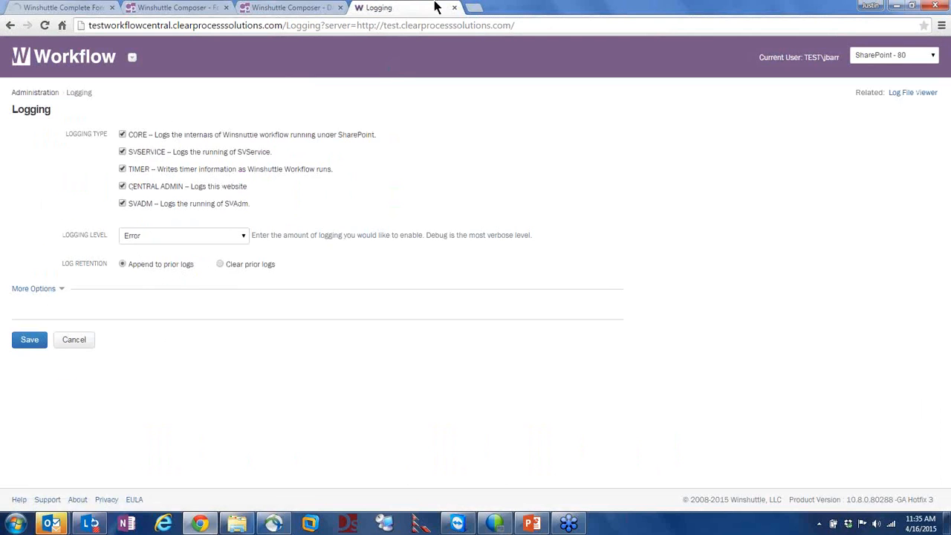
pyautogui.click(42, 7)
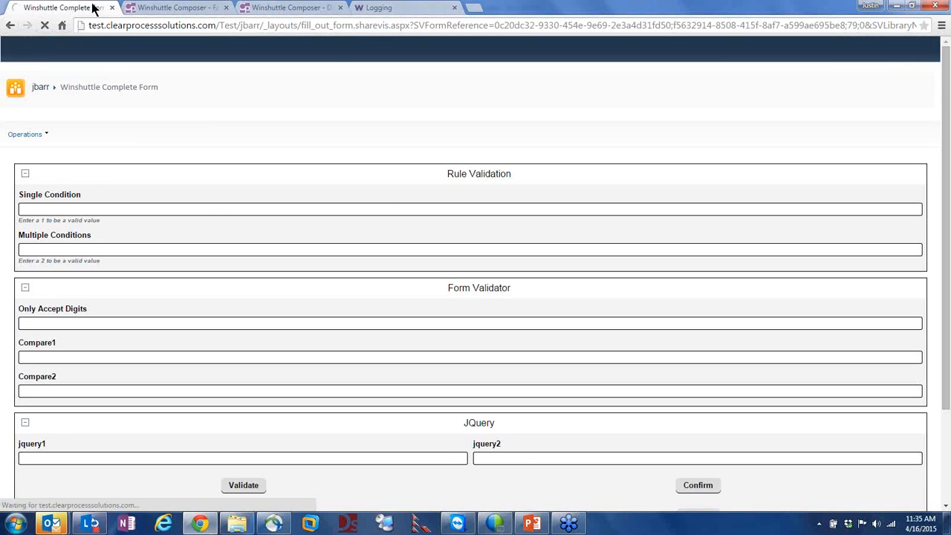
pyautogui.click(12, 26)
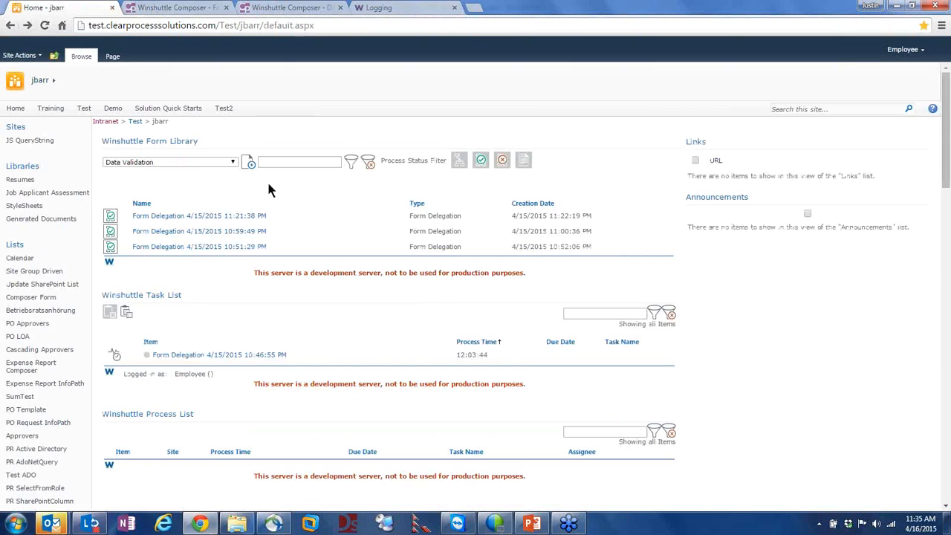
# Filter the Winshuttle Form Library to Form Delegation and start a new Form Delegation form
pyautogui.click(159, 161)
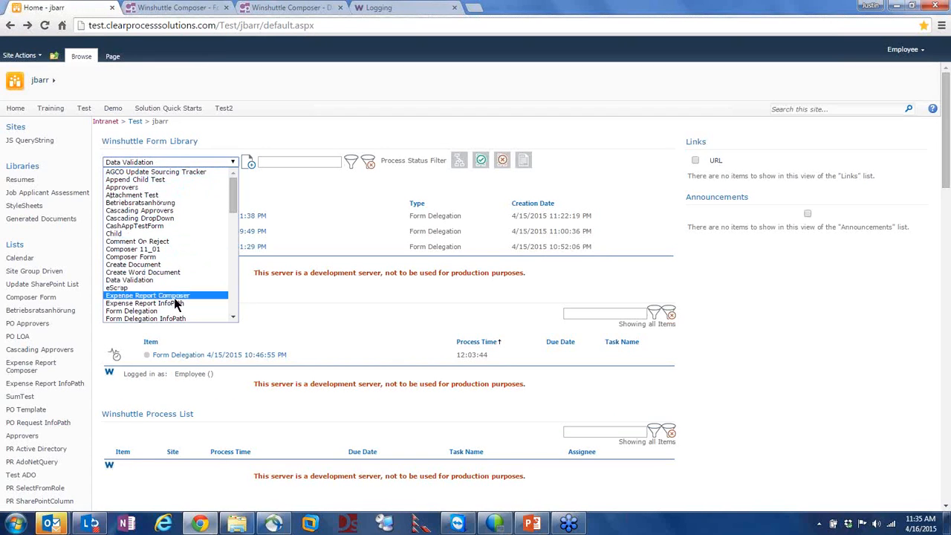
pyautogui.click(165, 312)
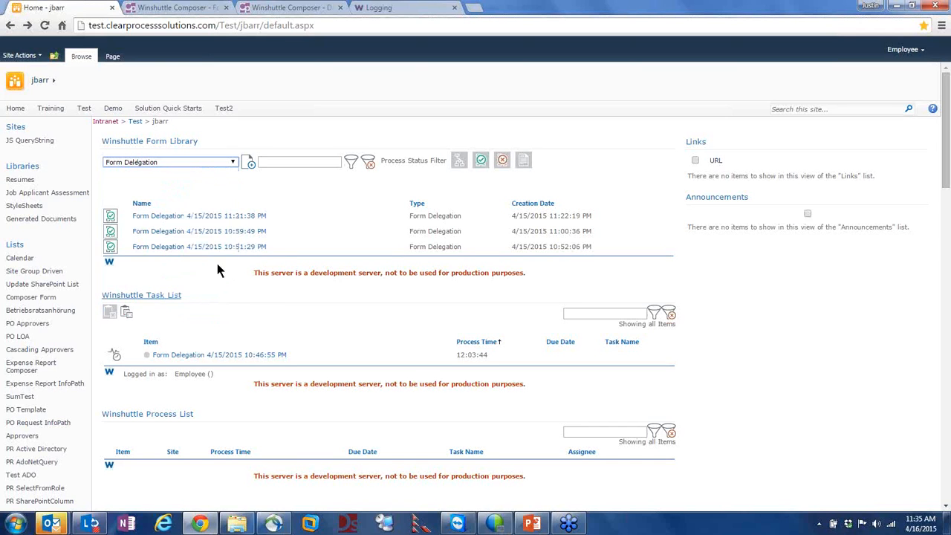
pyautogui.click(250, 165)
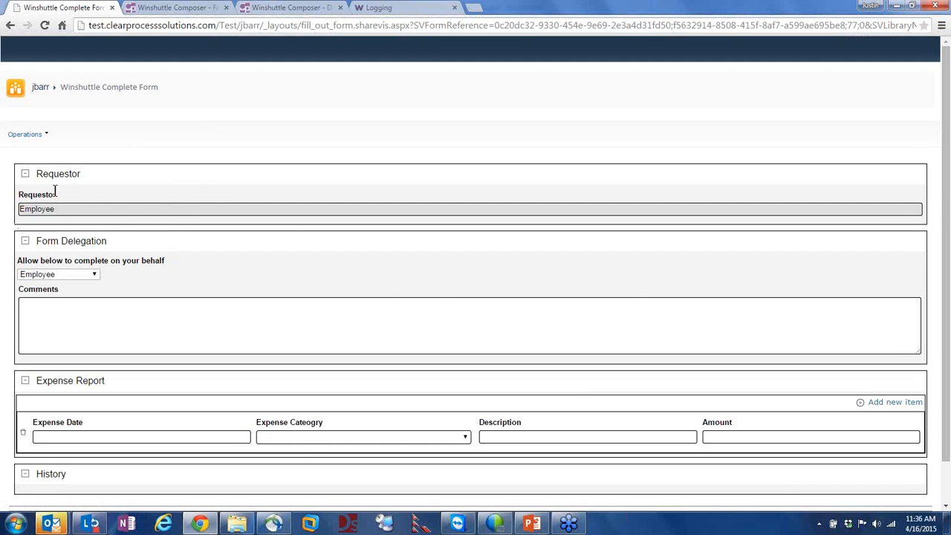
# Point out the Requestor and Form Delegation sections of the new form
pyautogui.moveTo(55, 191); pyautogui.dragTo(19, 193)
pyautogui.click(43, 209)
pyautogui.moveTo(96, 247); pyautogui.dragTo(58, 246)
pyautogui.click(80, 312)
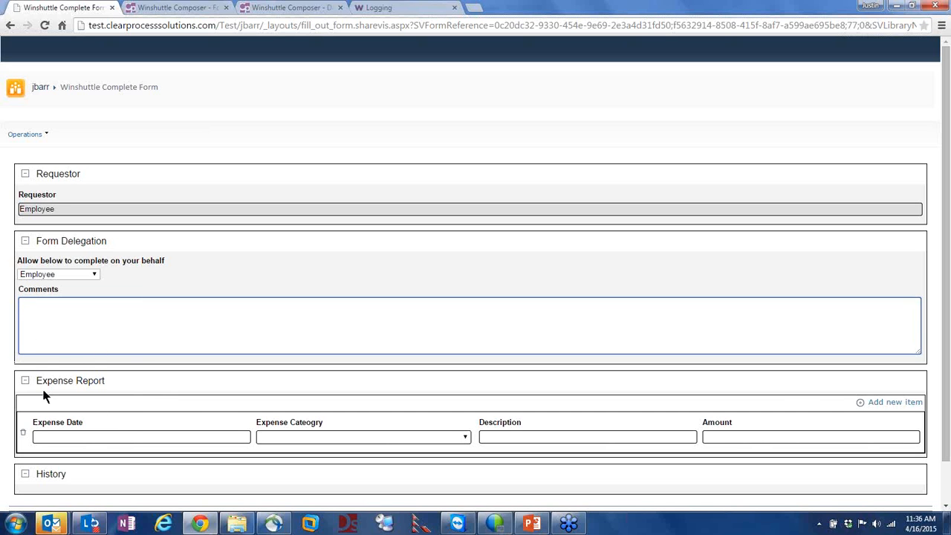
# Pick a colleague as delegate and comment 'Fill out my expense report I have to leave but I heed paid.'
pyautogui.click(52, 274)
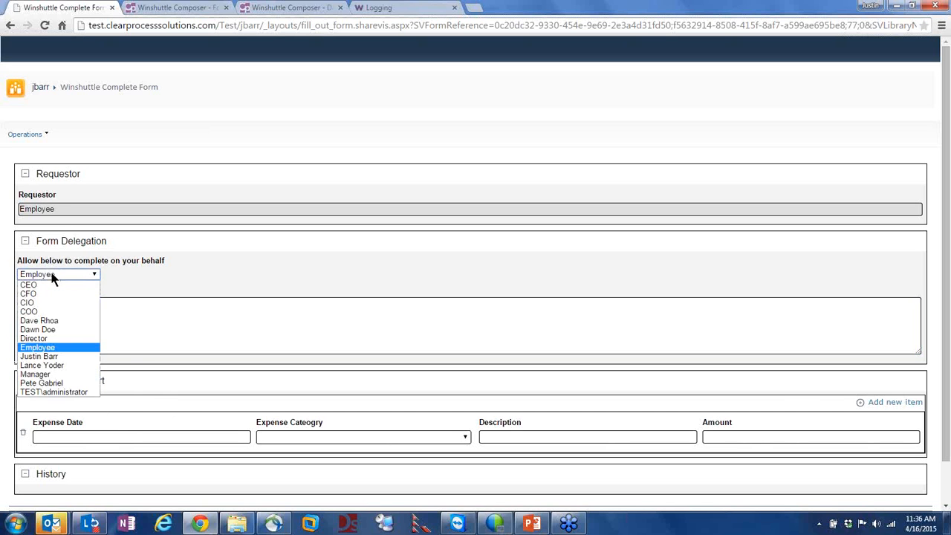
pyautogui.click(53, 358)
pyautogui.click(67, 315)
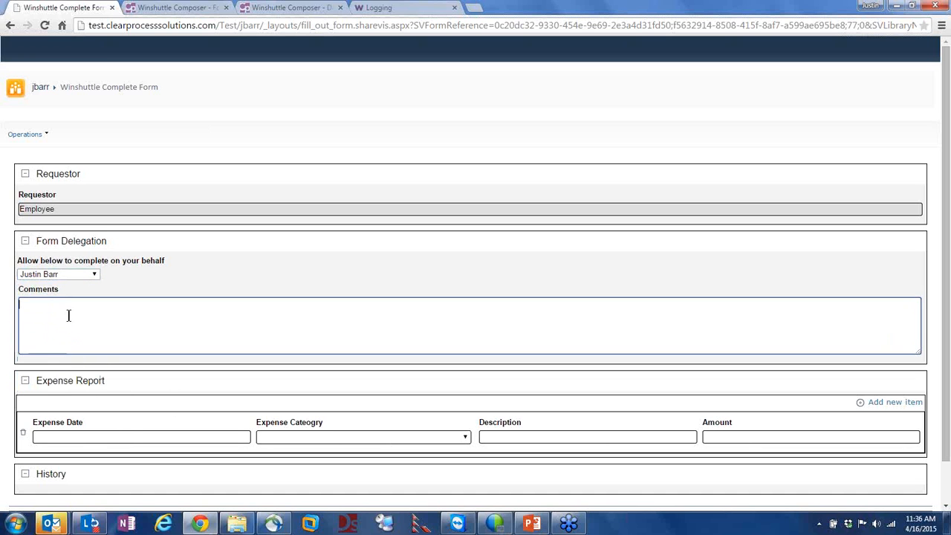
pyautogui.write('Fill out my expense report I have to leave but')
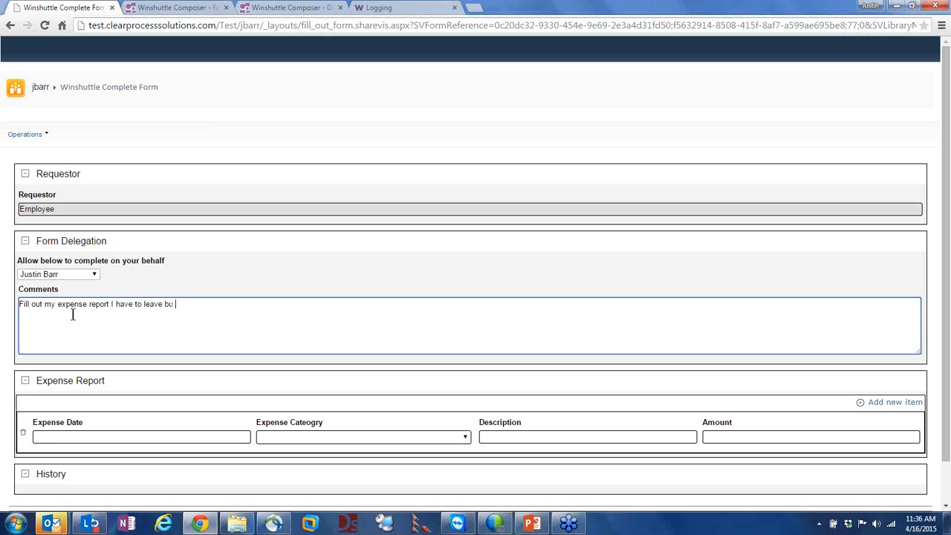
pyautogui.write(' I heed paid.')
pyautogui.scroll(-1, 460, 347)
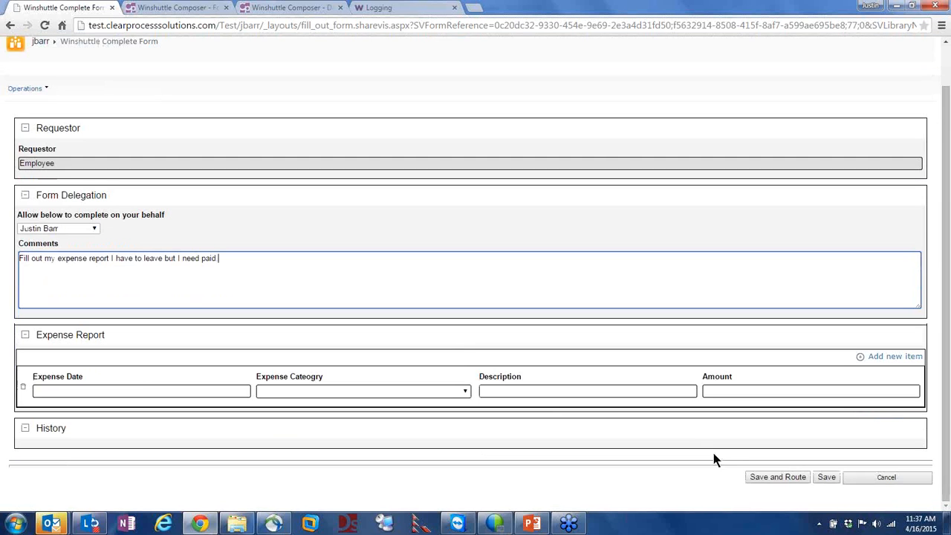
# Save and route the form, then sort the library by Creation Date to show the new entry
pyautogui.click(778, 478)
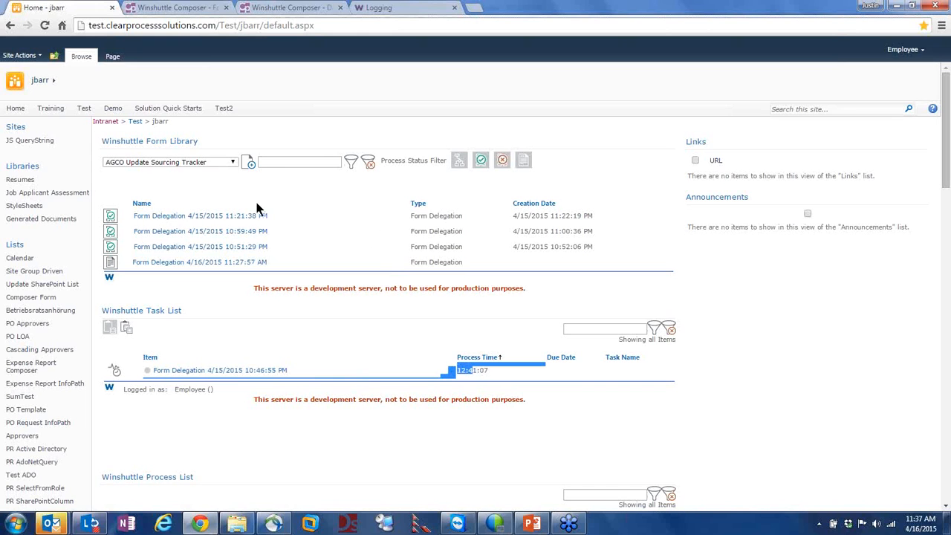
pyautogui.click(536, 202)
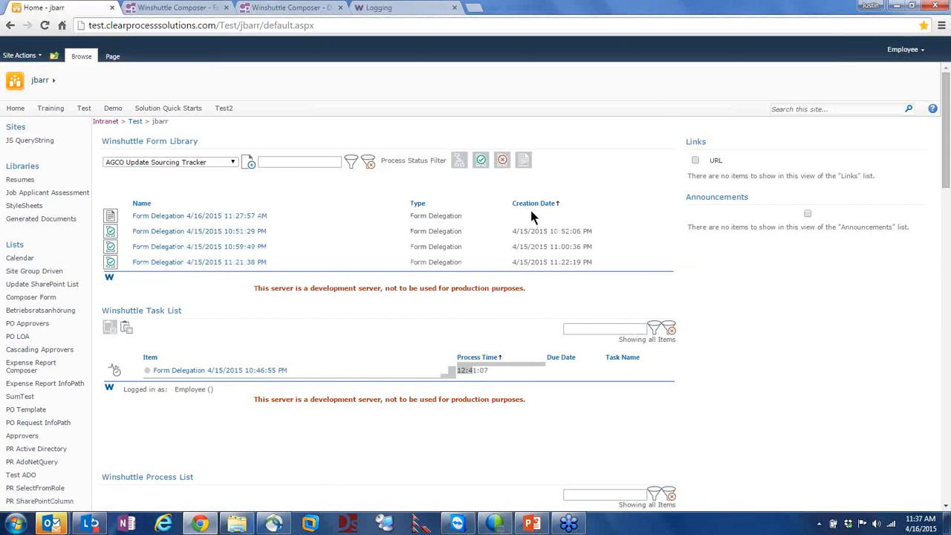
pyautogui.click(530, 205)
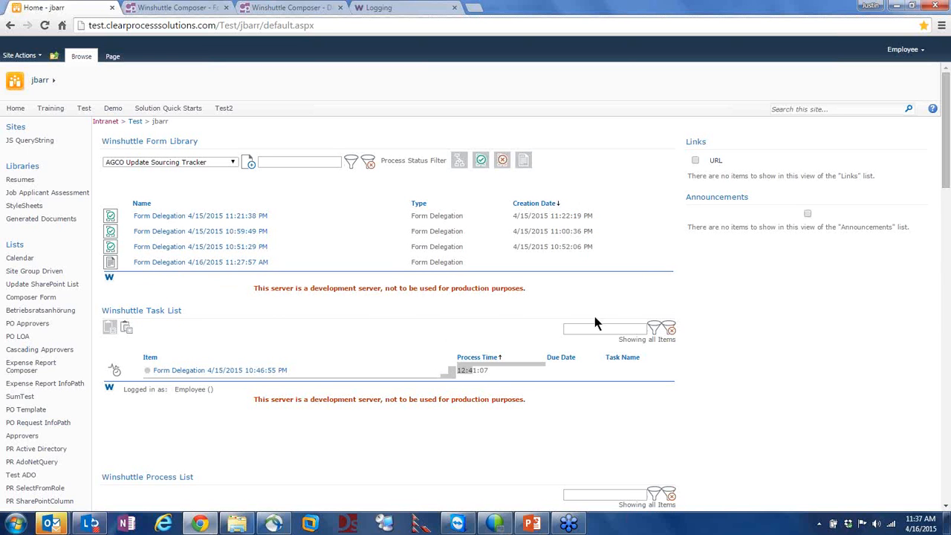
# Sign in as a different user with the delegate's user name and password, retrying once with the domain
pyautogui.click(911, 53)
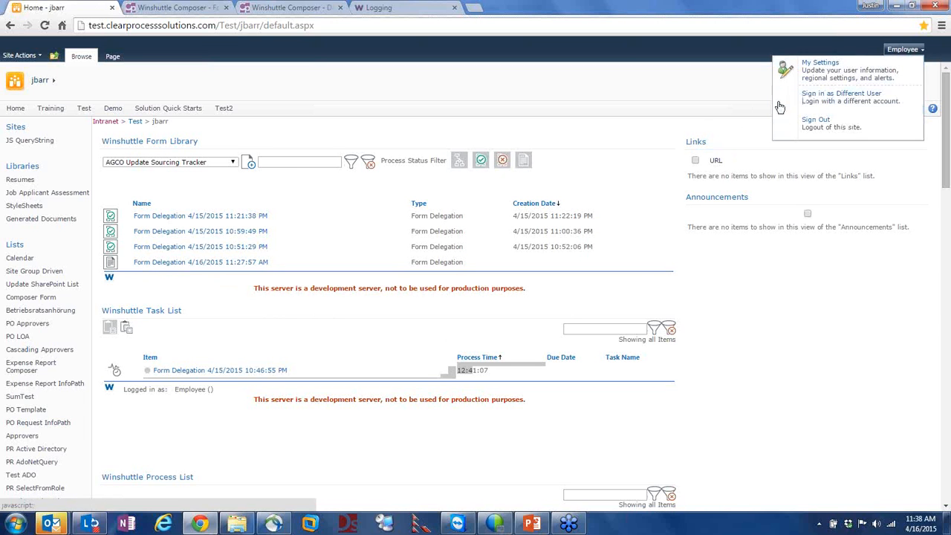
pyautogui.click(860, 104)
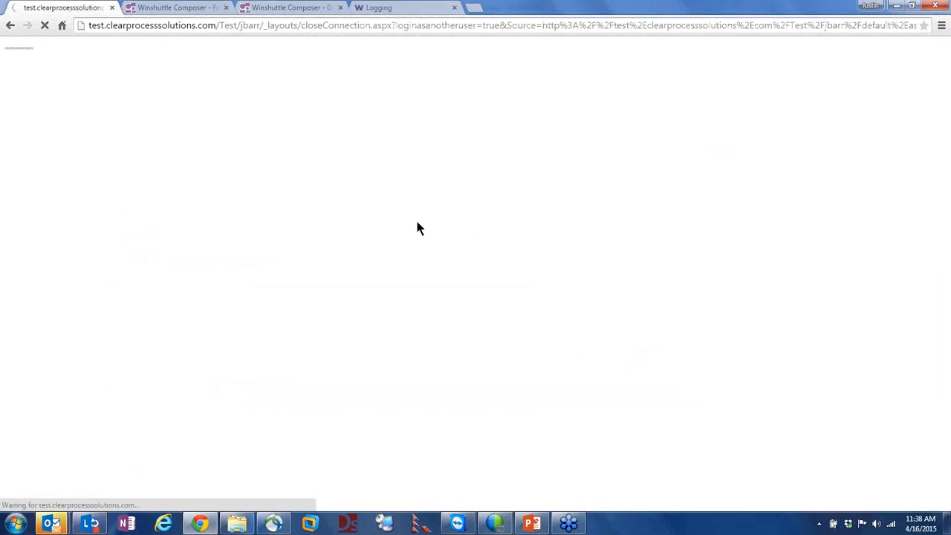
pyautogui.press('Tab')
pyautogui.write('**********')
pyautogui.press('Return')
pyautogui.press('Tab')
pyautogui.write('**********')
pyautogui.press('Return')
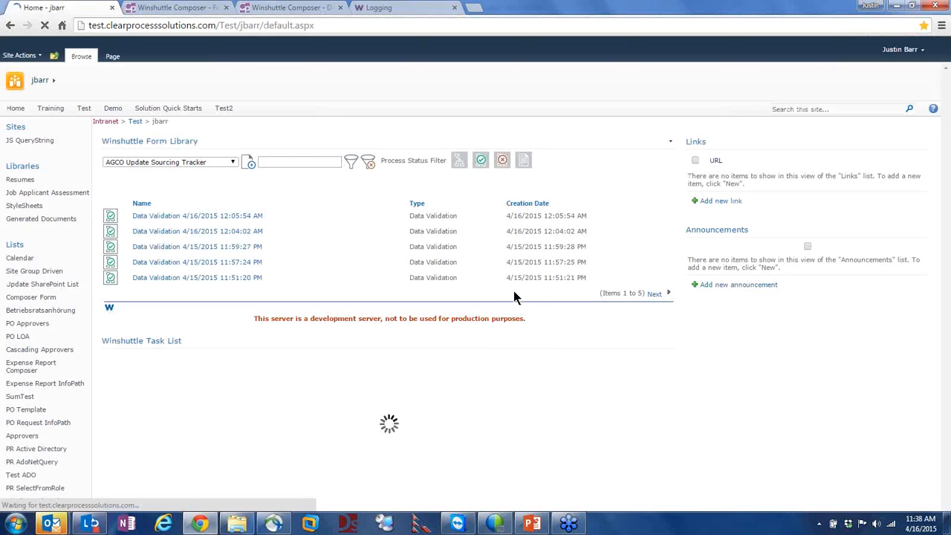
# Sort the task list by Process Time and open the 4/16/2015 11:27:57 AM Form Delegation task
pyautogui.click(539, 209)
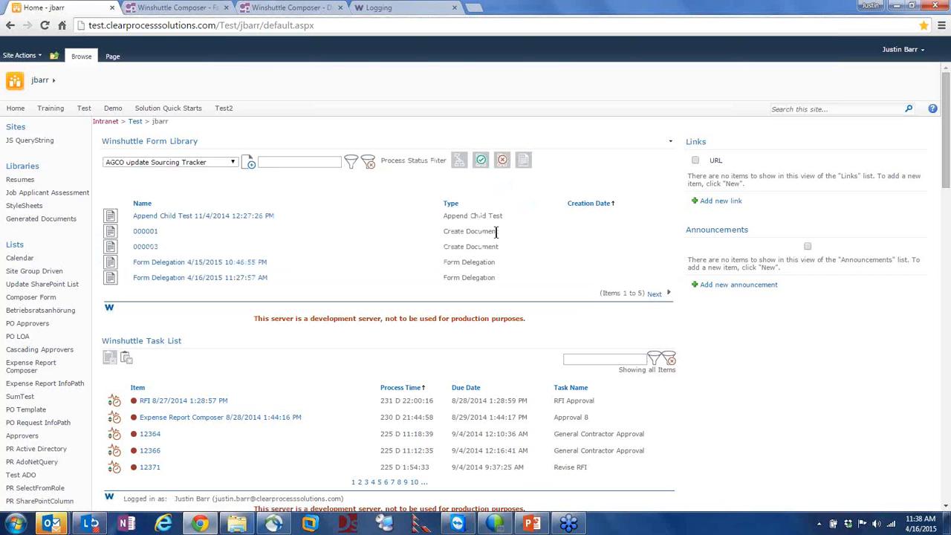
pyautogui.click(581, 205)
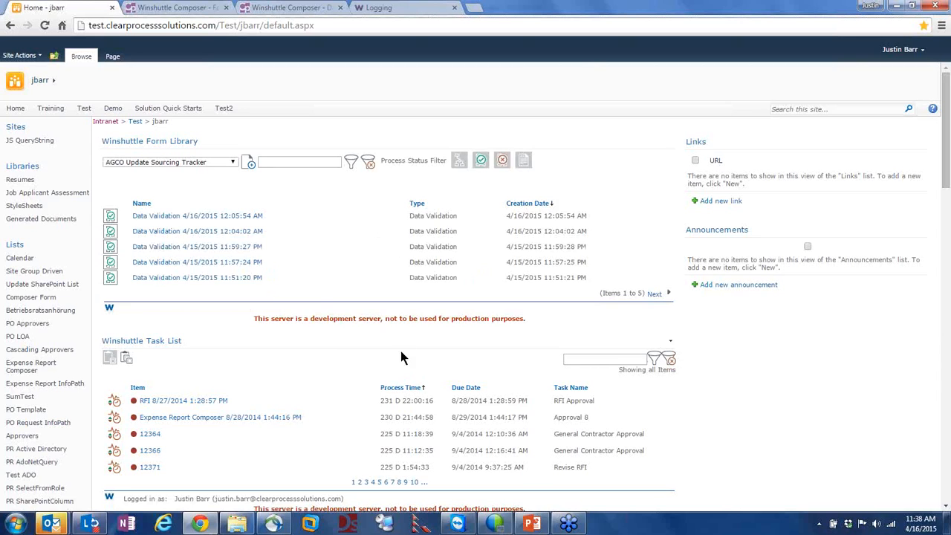
pyautogui.scroll(-1, 309, 327)
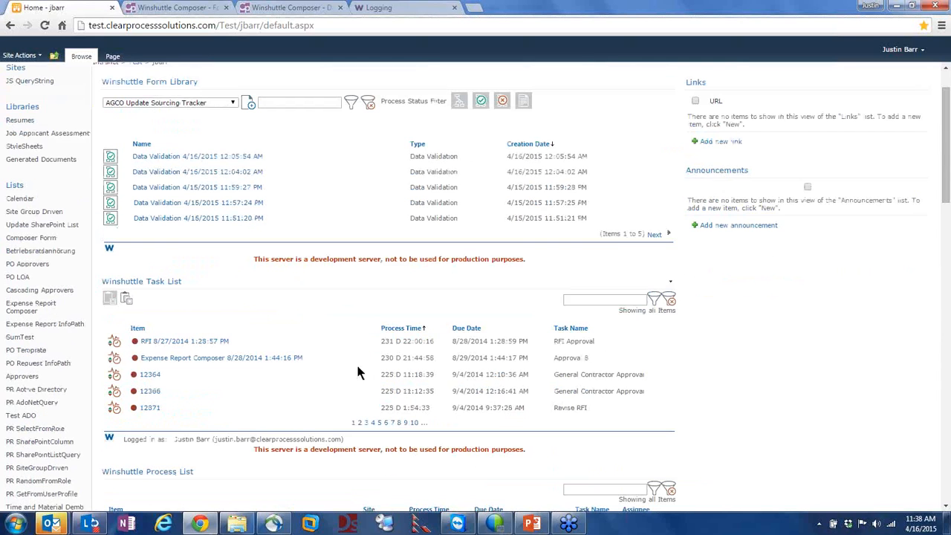
pyautogui.click(394, 329)
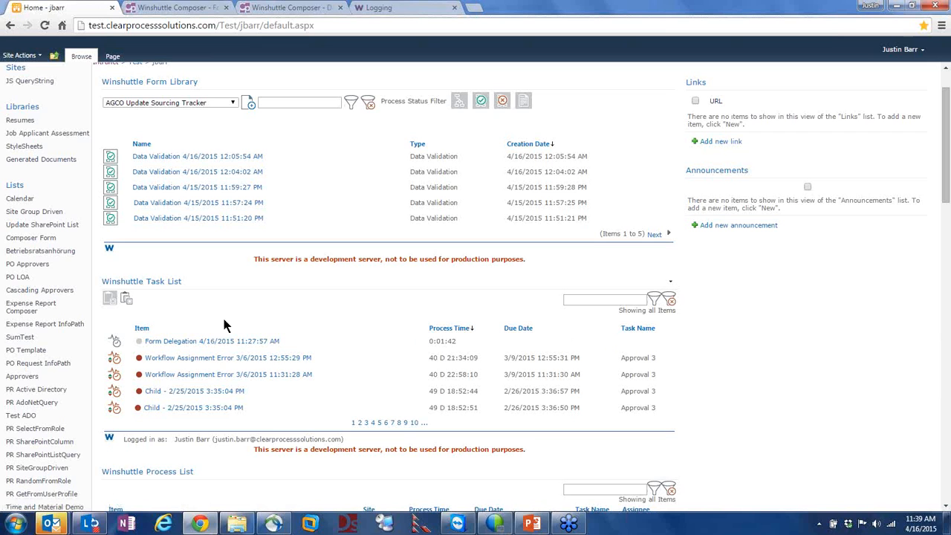
pyautogui.click(225, 341)
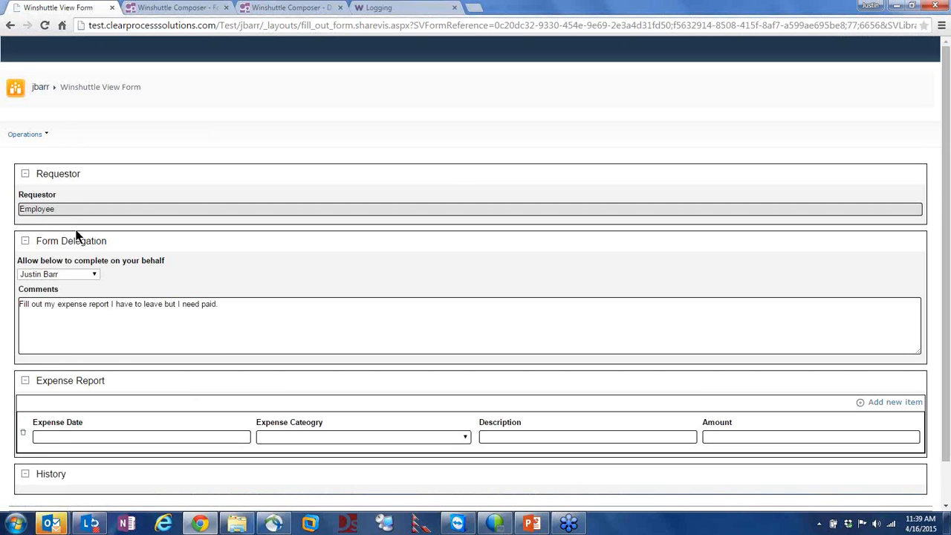
# Highlight the requester's expense report comment and save the form without routing
pyautogui.scroll(-1, 50, 242)
pyautogui.click(56, 258)
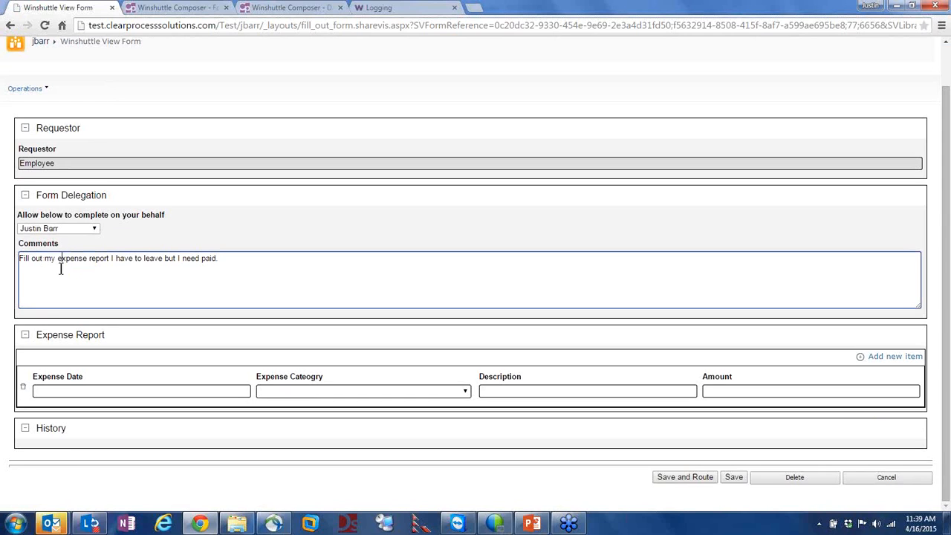
pyautogui.moveTo(43, 258); pyautogui.dragTo(113, 260)
pyautogui.click(171, 258)
pyautogui.click(733, 478)
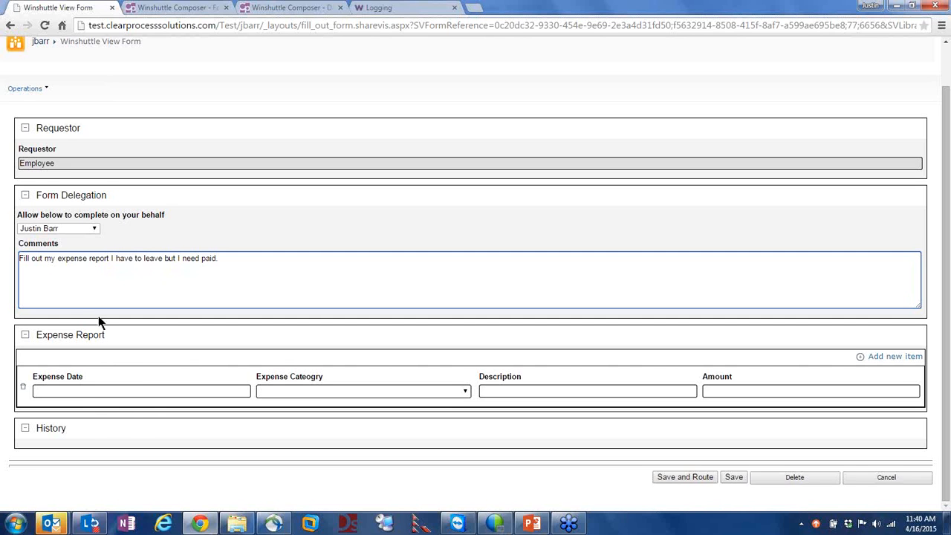
# Fill the expense line with 04/18/2015, Option1, Fuel and 50, then save and route it
pyautogui.click(70, 389)
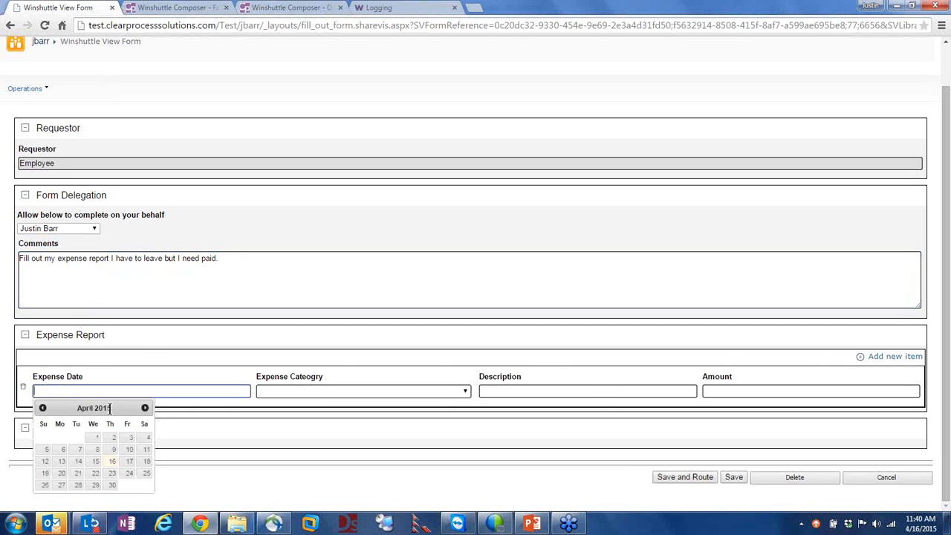
pyautogui.click(146, 462)
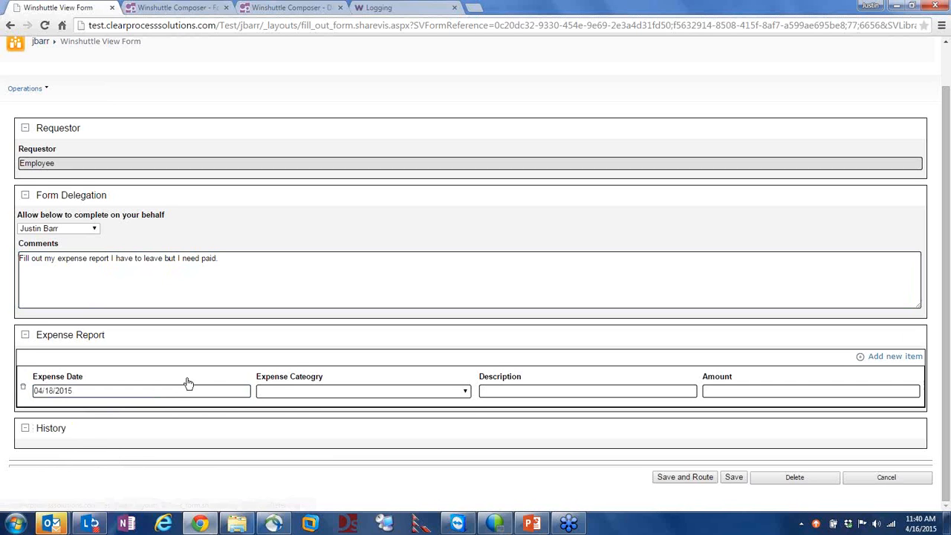
pyautogui.click(260, 396)
pyautogui.click(285, 410)
pyautogui.click(525, 394)
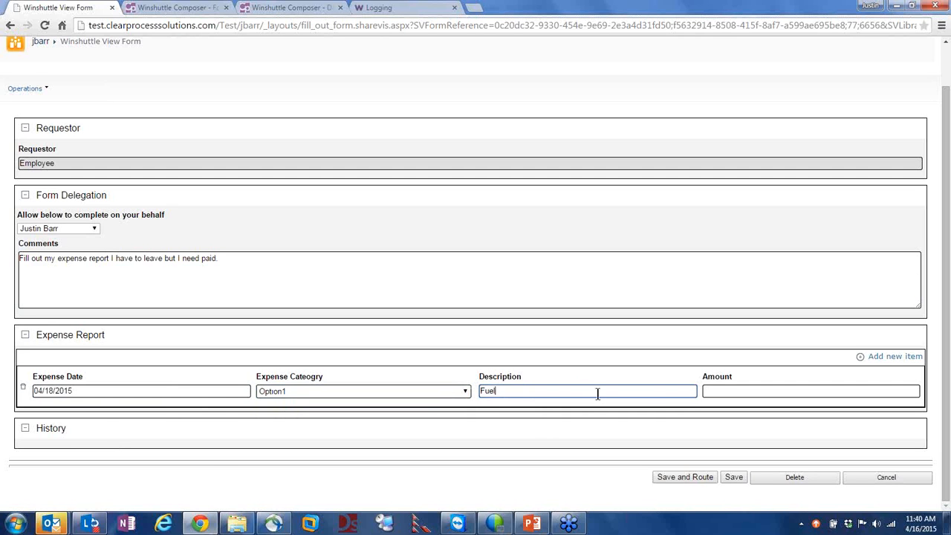
pyautogui.click(730, 391)
pyautogui.write('50')
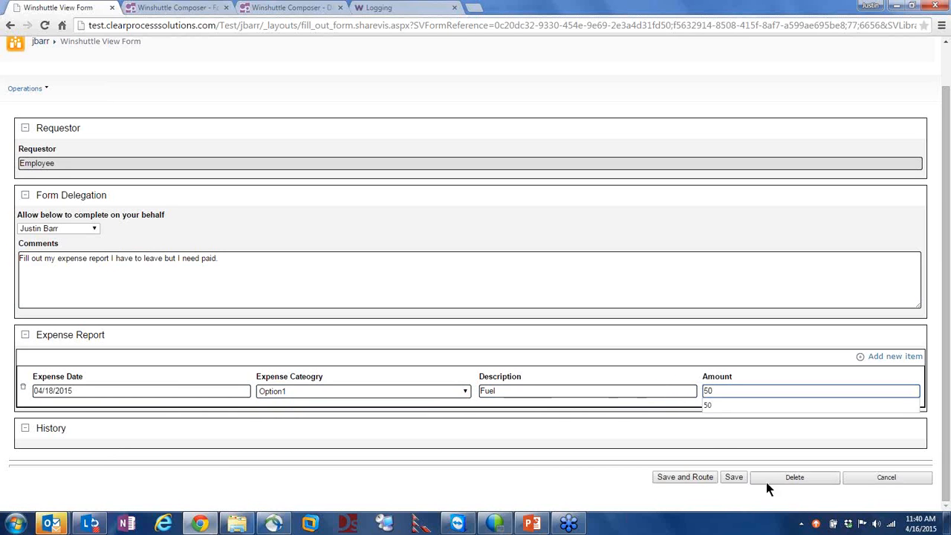
pyautogui.click(580, 465)
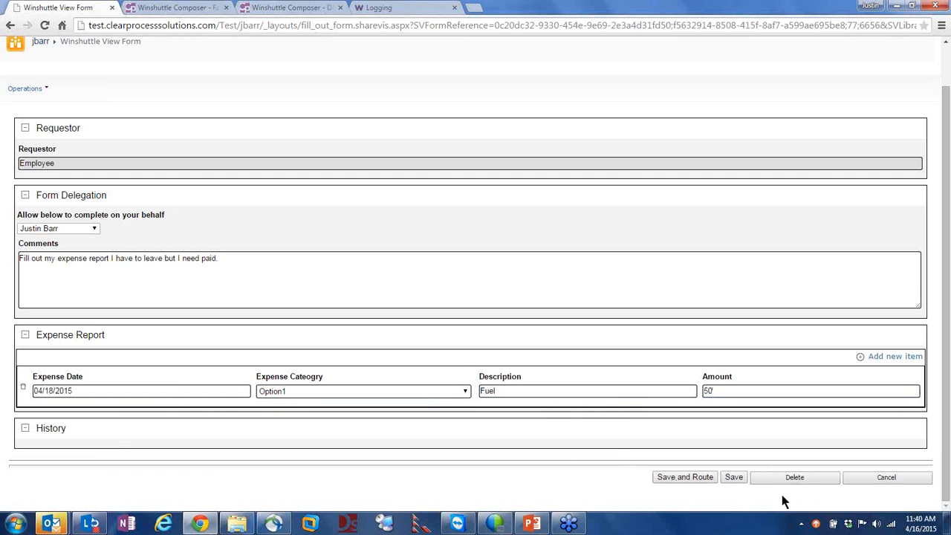
pyautogui.click(684, 478)
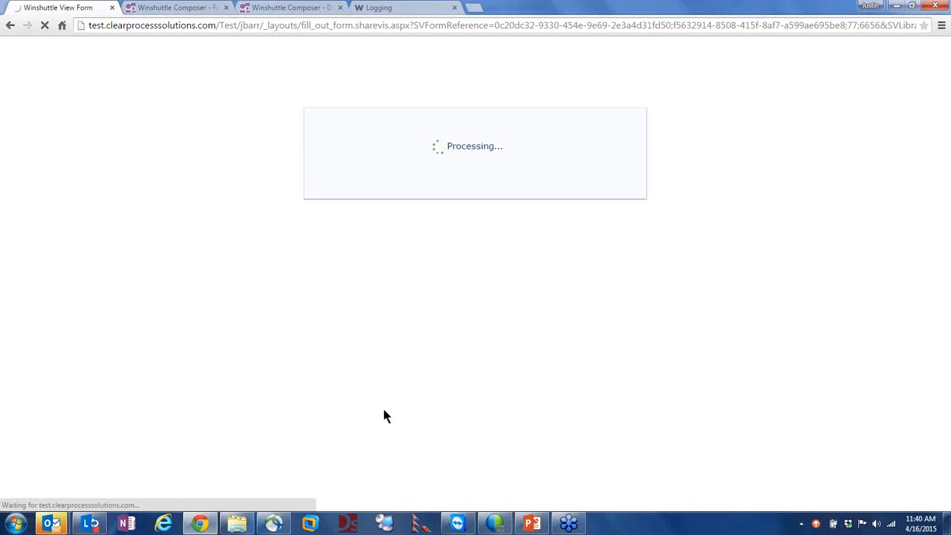
pyautogui.click(149, 9)
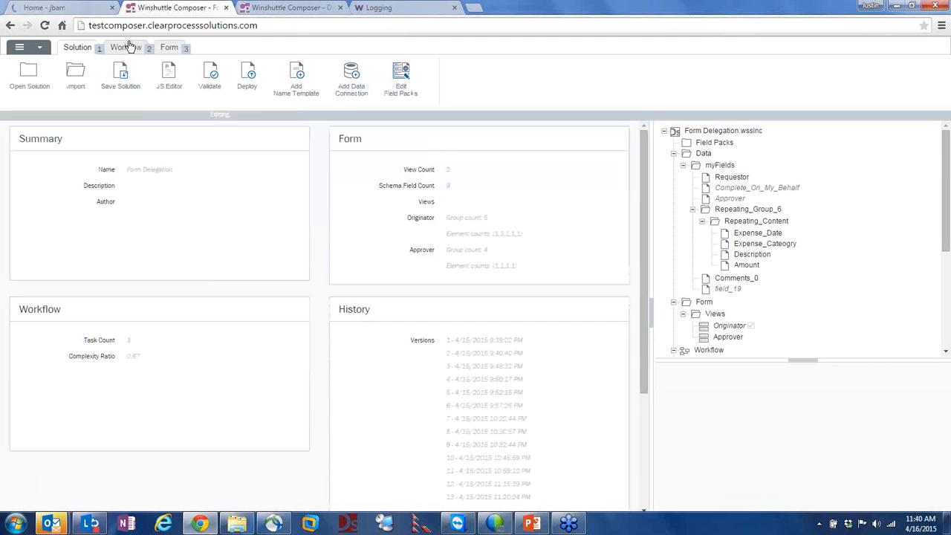
# Inspect the Start step in Composer's workflow diagram and the new approval task in SharePoint
pyautogui.click(127, 47)
pyautogui.click(104, 175)
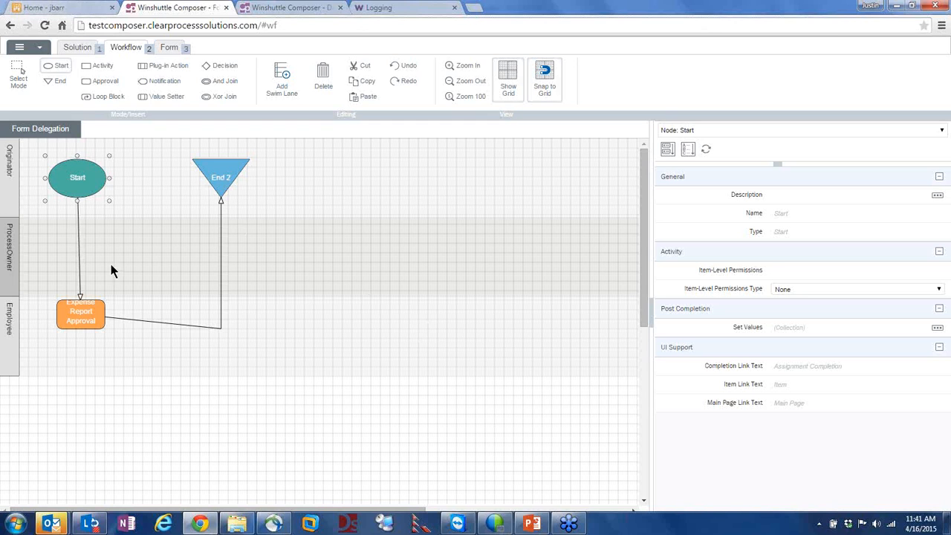
pyautogui.click(95, 7)
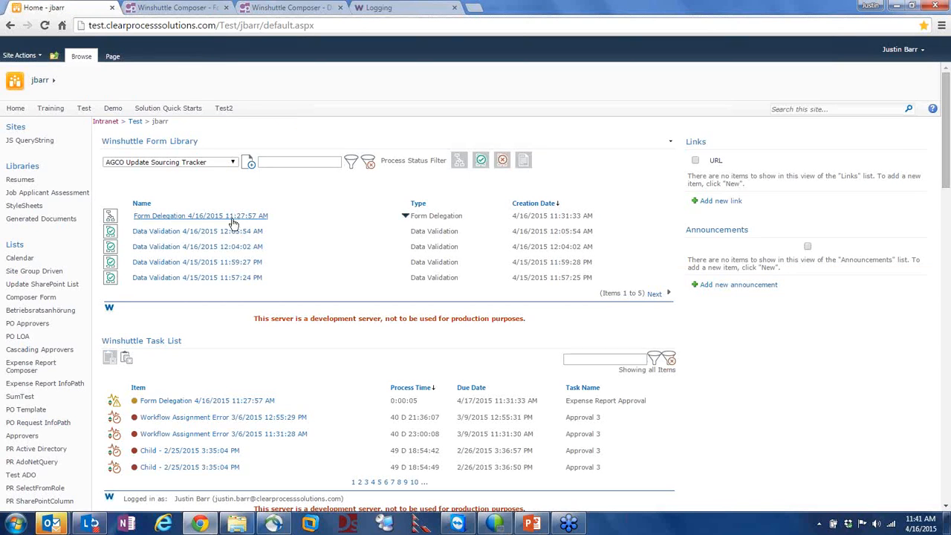
pyautogui.scroll(-1, 255, 267)
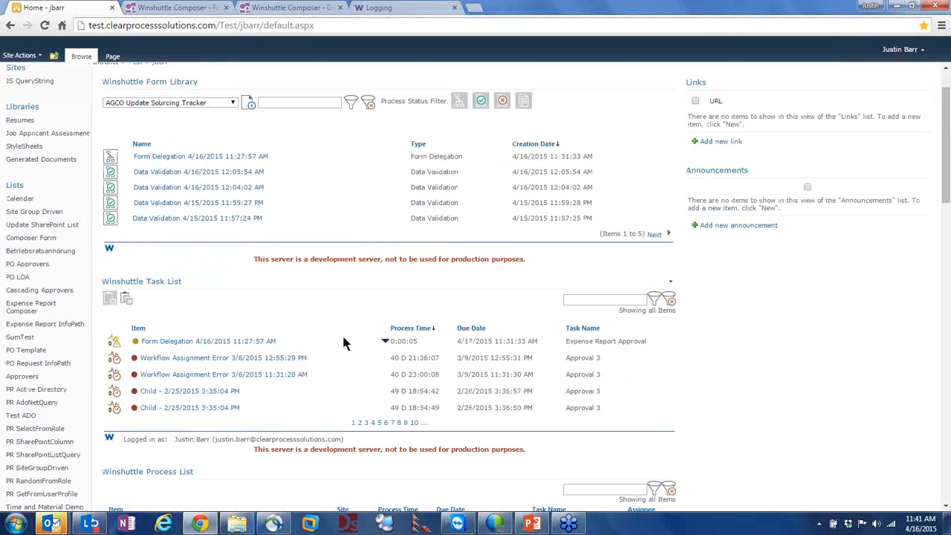
pyautogui.moveTo(568, 347); pyautogui.dragTo(613, 345)
pyautogui.click(619, 349)
# Inspect the Expense Report Approval step in Composer, then return to SharePoint
pyautogui.click(143, 13)
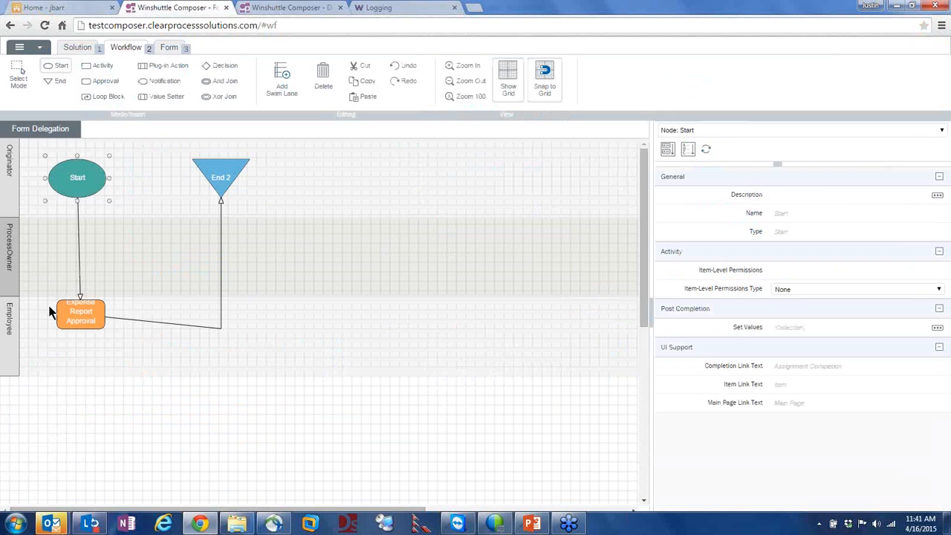
pyautogui.click(79, 315)
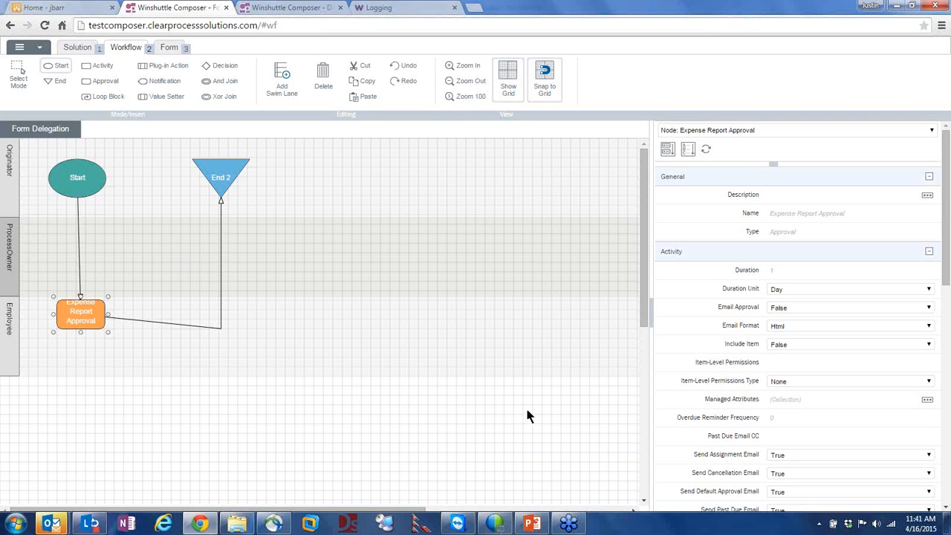
pyautogui.click(36, 11)
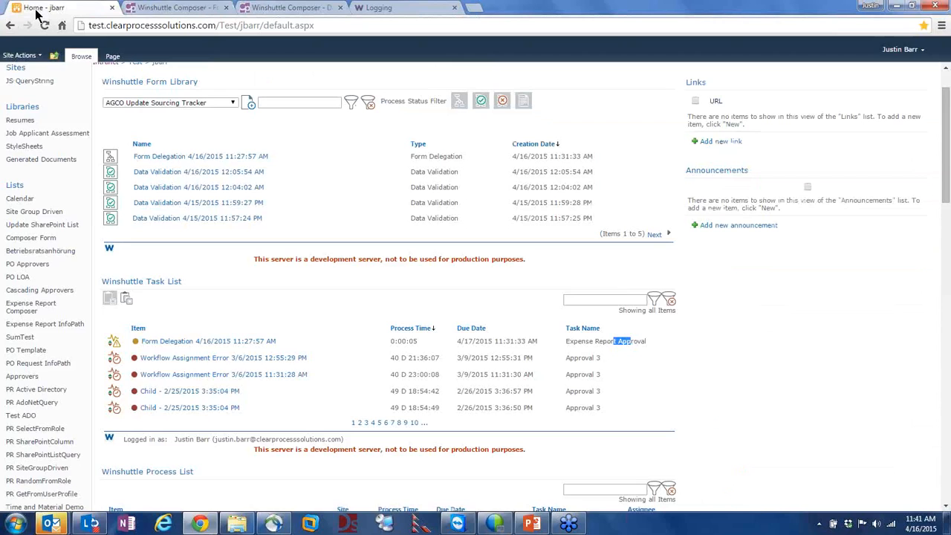
# Open the Form Delegation approval task, review its Requestor and History entries, and approve it
pyautogui.click(186, 341)
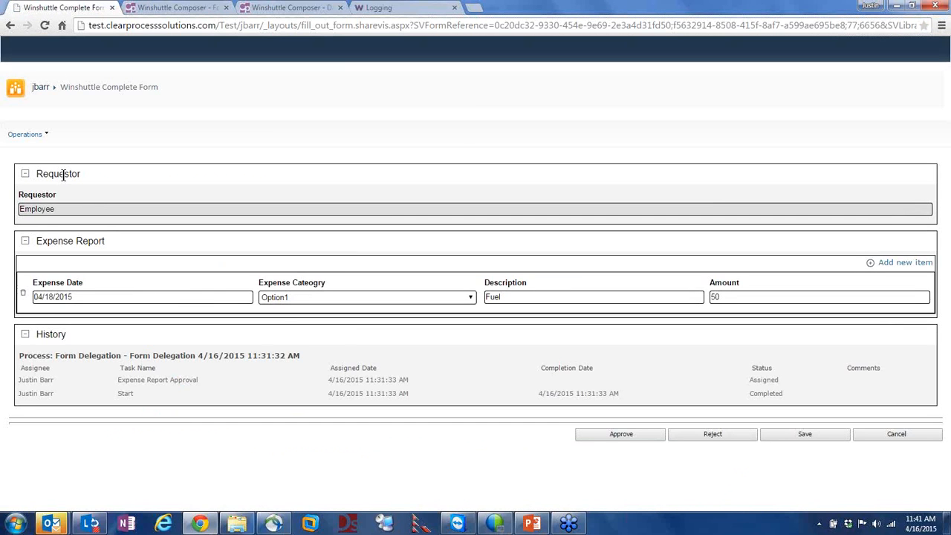
pyautogui.moveTo(59, 208); pyautogui.dragTo(21, 209)
pyautogui.moveTo(32, 393); pyautogui.dragTo(124, 394)
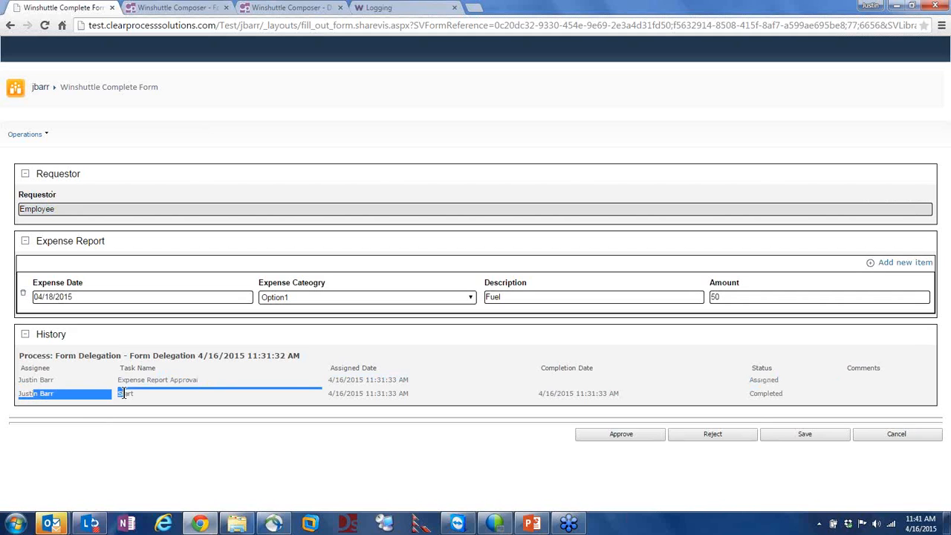
pyautogui.click(87, 393)
pyautogui.moveTo(41, 394); pyautogui.dragTo(9, 395)
pyautogui.click(40, 391)
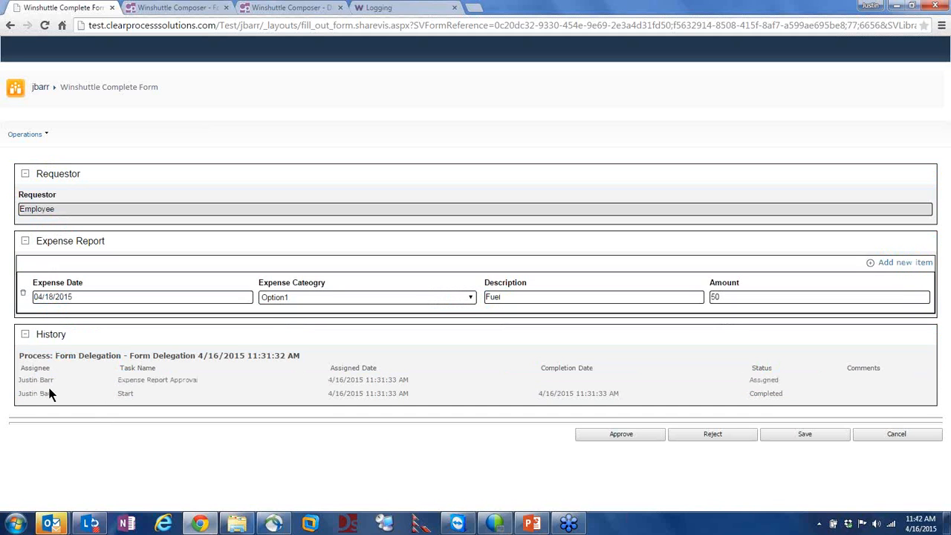
pyautogui.moveTo(31, 393); pyautogui.dragTo(54, 393)
pyautogui.moveTo(31, 194); pyautogui.dragTo(39, 220)
pyautogui.click(41, 195)
pyautogui.click(603, 437)
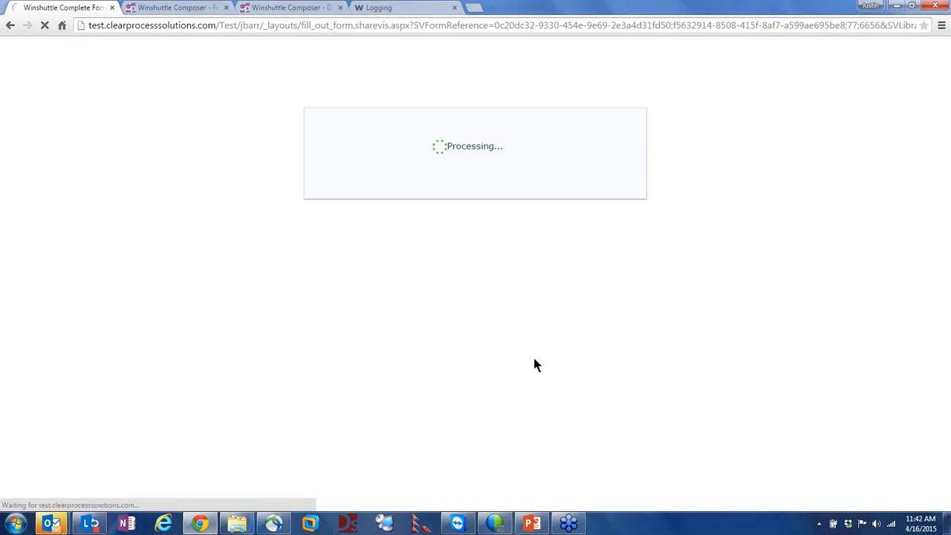
pyautogui.rightClick(52, 522)
# Dismiss Outlook's recent-items list while the approval finishes processing
pyautogui.click(58, 486)
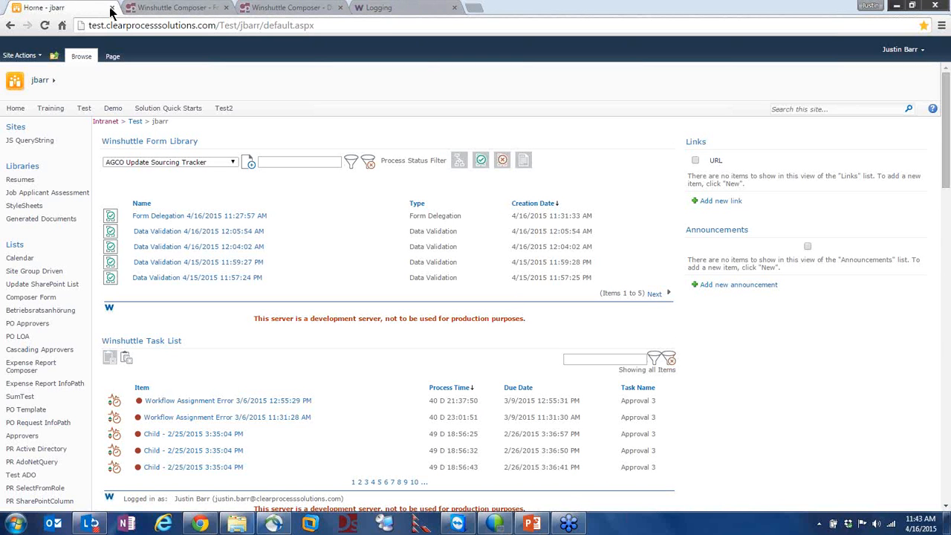
# Open the Form Delegation solution's form design on the Originator view in Composer
pyautogui.click(179, 9)
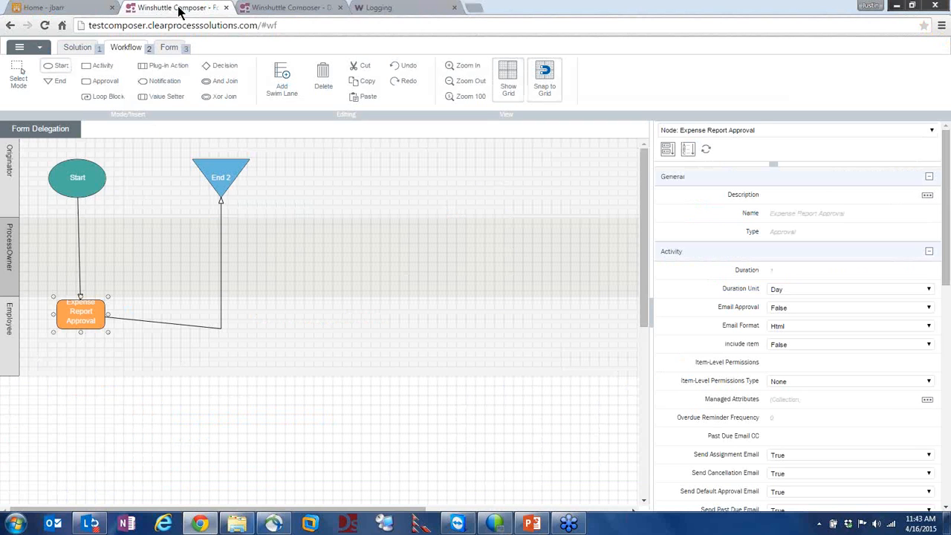
pyautogui.click(172, 51)
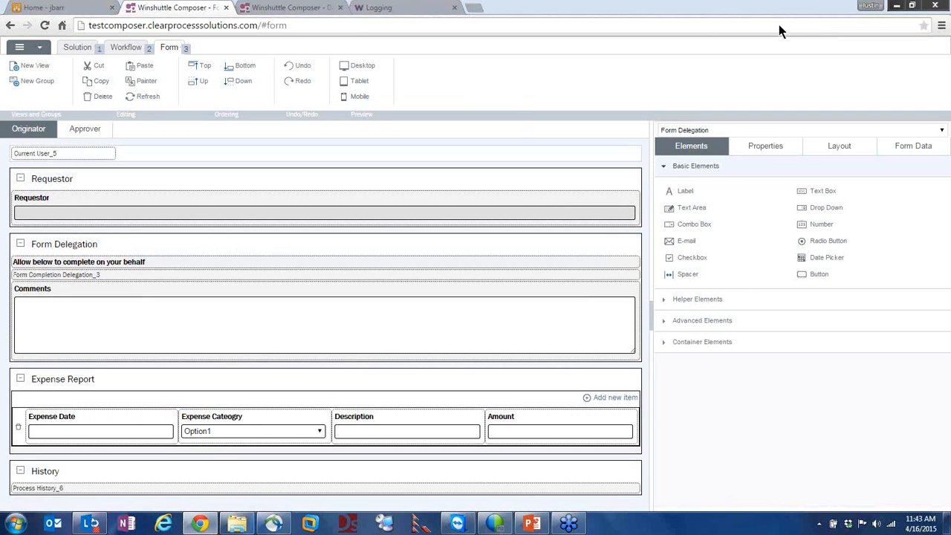
# Toggle Form Completion Delegation_3's Use Form Value to True and back to False, then inspect Current User_5
pyautogui.click(51, 275)
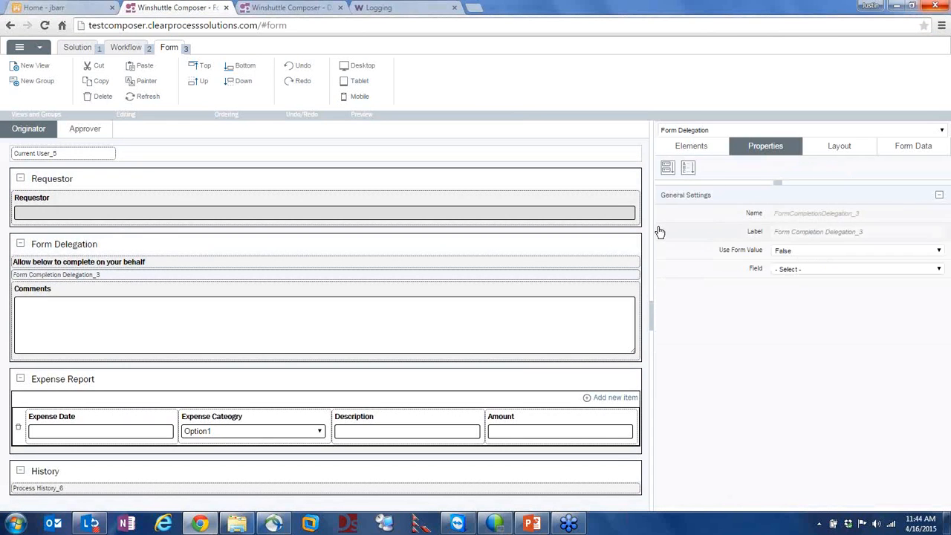
pyautogui.click(792, 251)
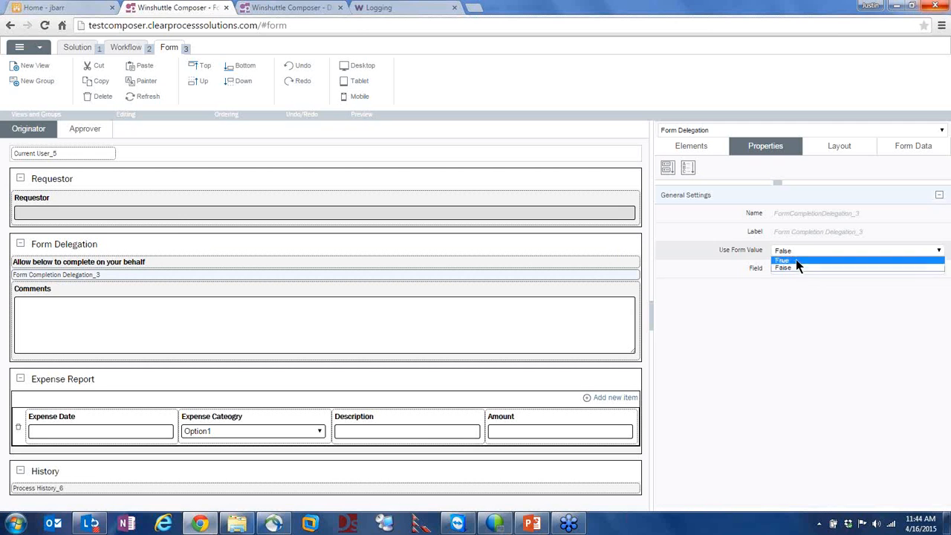
pyautogui.click(798, 262)
pyautogui.click(798, 269)
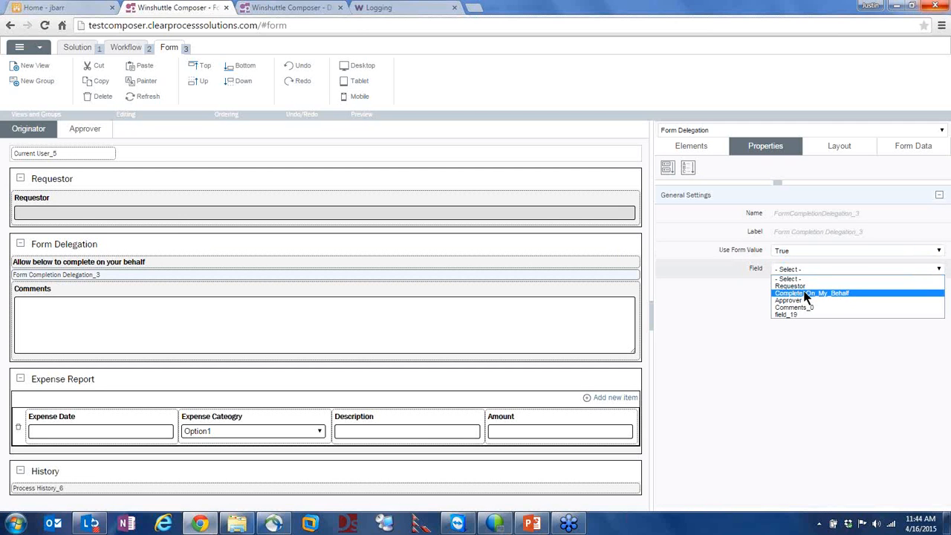
pyautogui.click(781, 279)
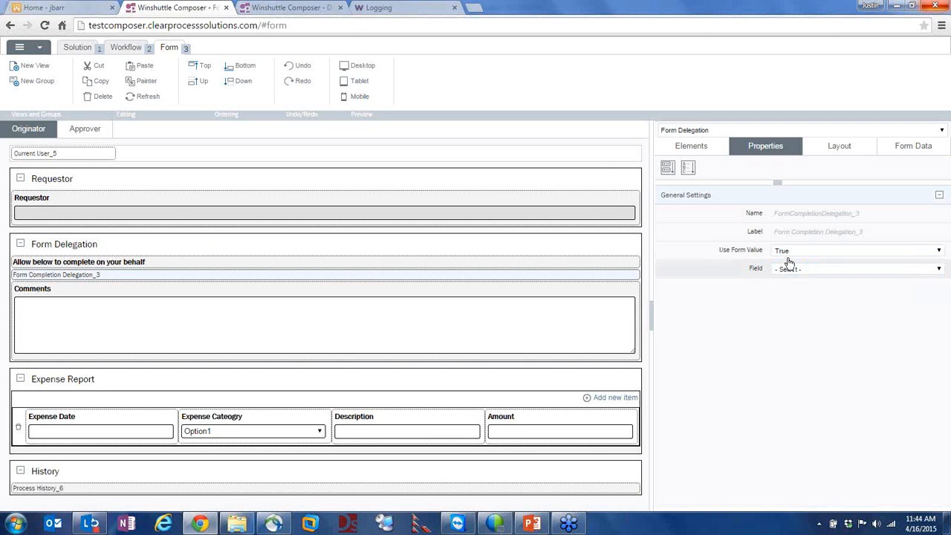
pyautogui.click(787, 252)
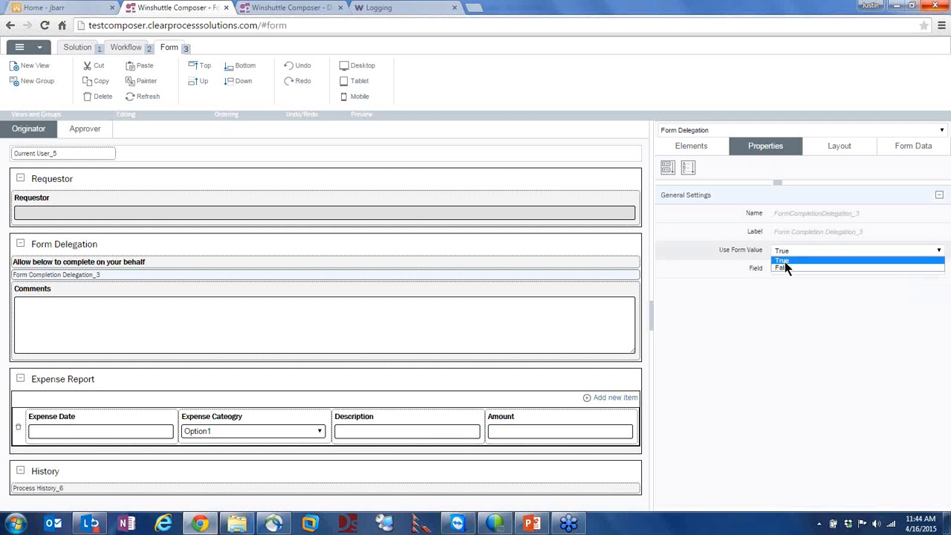
pyautogui.click(784, 267)
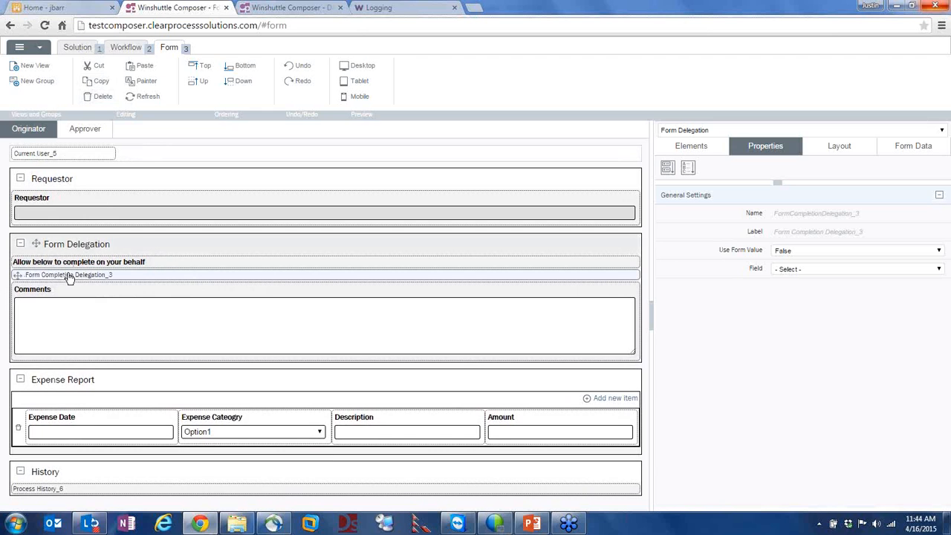
pyautogui.click(48, 155)
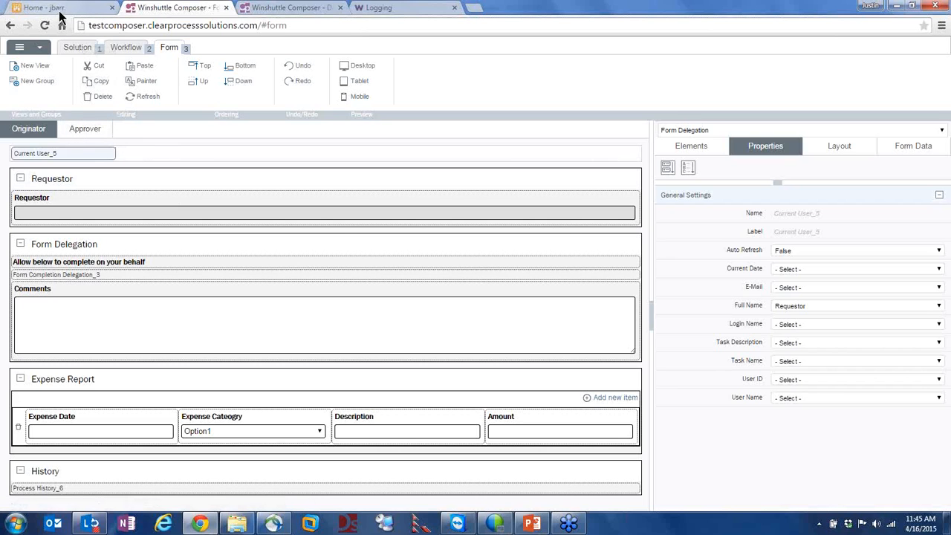
# Close the Form Delegation solution without saving and switch to PowerPoint
pyautogui.click(227, 7)
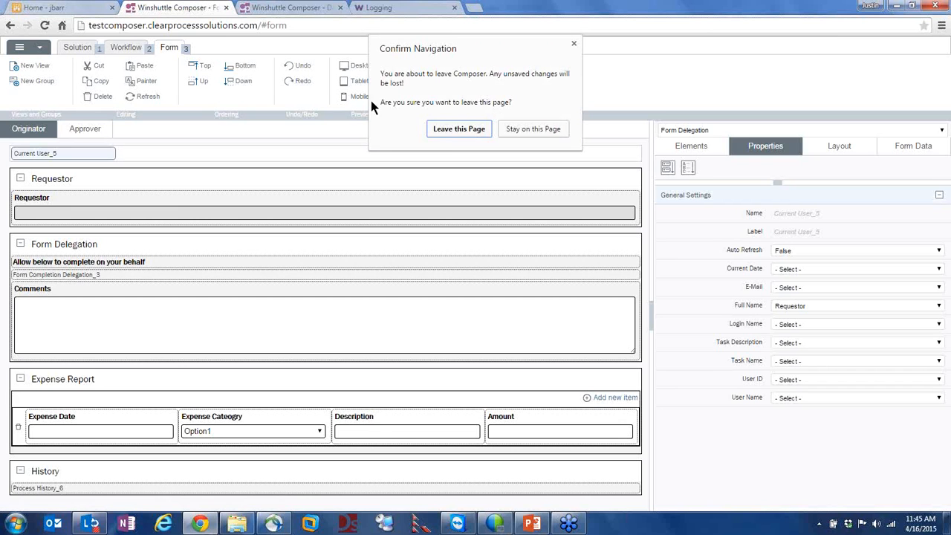
pyautogui.click(451, 132)
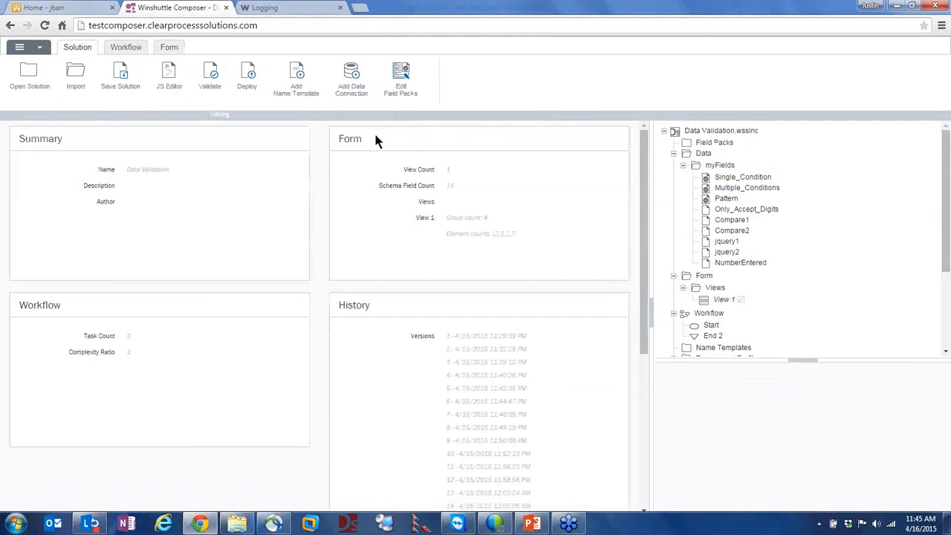
pyautogui.hotkey('alt', 'Tab')
pyautogui.hotkey('alt', 'Tab')
pyautogui.hotkey('alt', 'Tab')
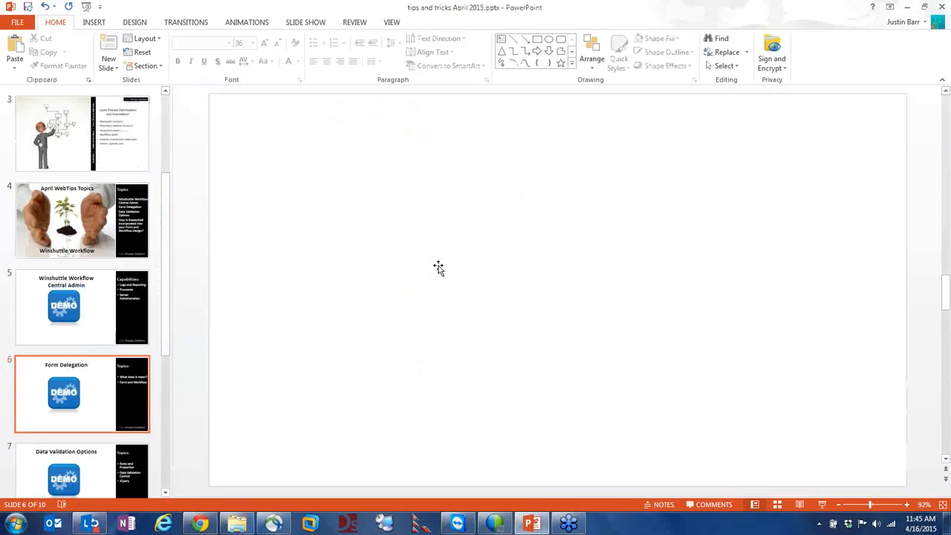
# Scroll ahead to slide 8 and back to slide 7, Data Validation Options
pyautogui.scroll(-1, 455, 264)
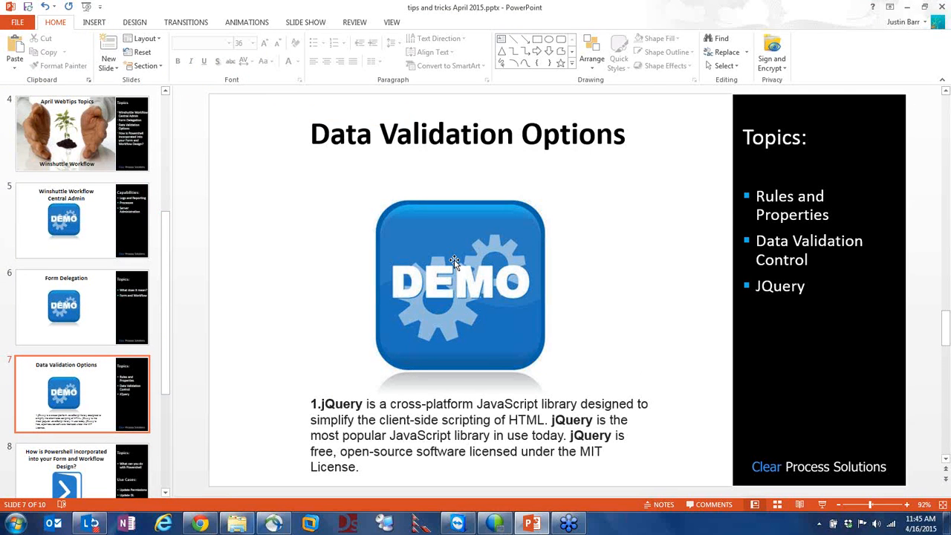
pyautogui.scroll(-1, 457, 272)
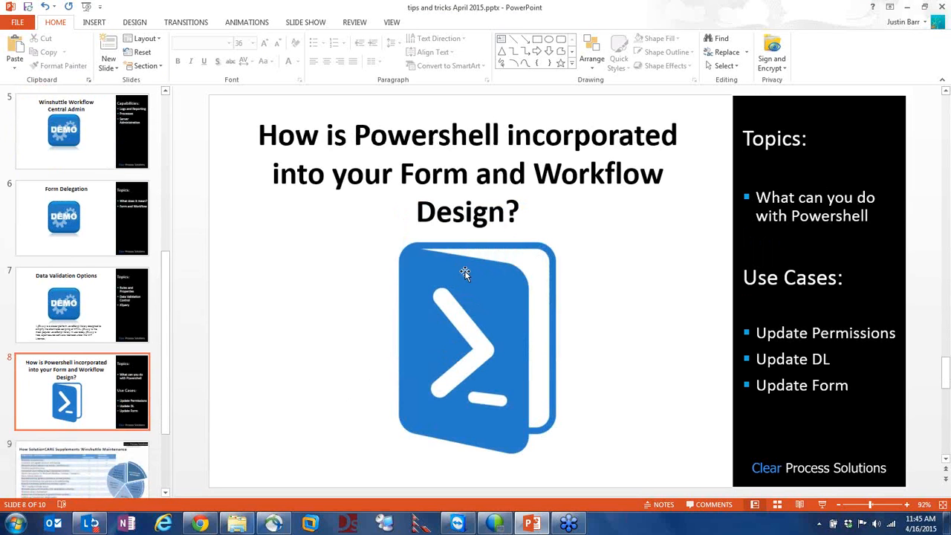
pyautogui.scroll(1, 467, 270)
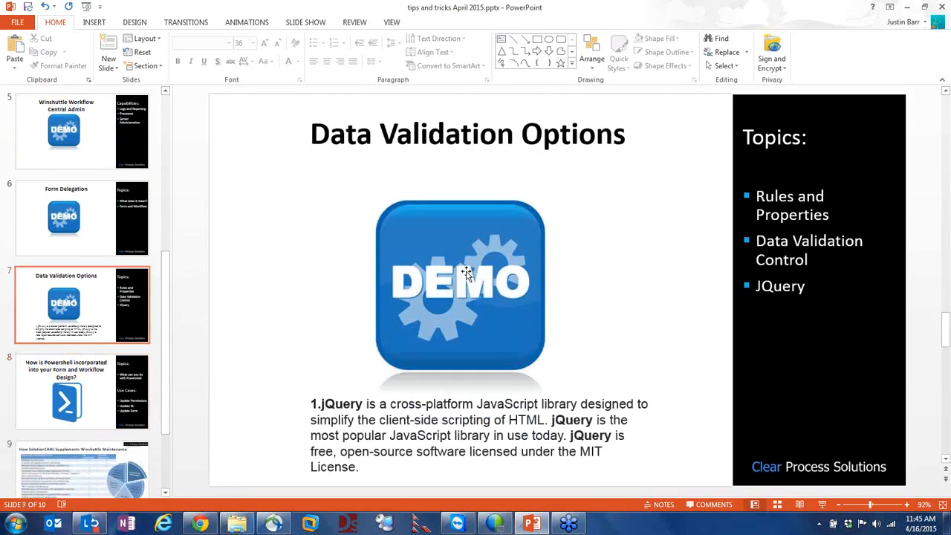
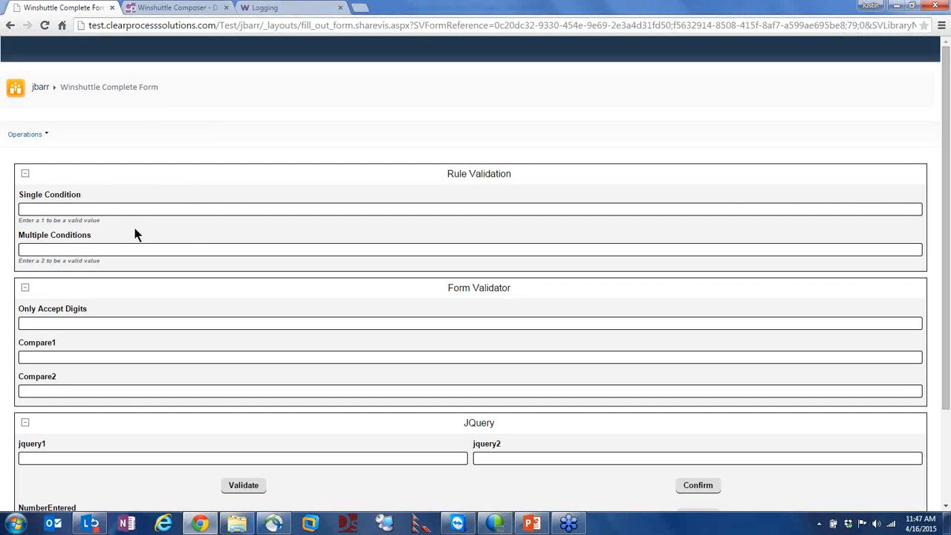
# Attempt Save and Route with the conditions empty and dismiss the validation errors alert
pyautogui.click(55, 209)
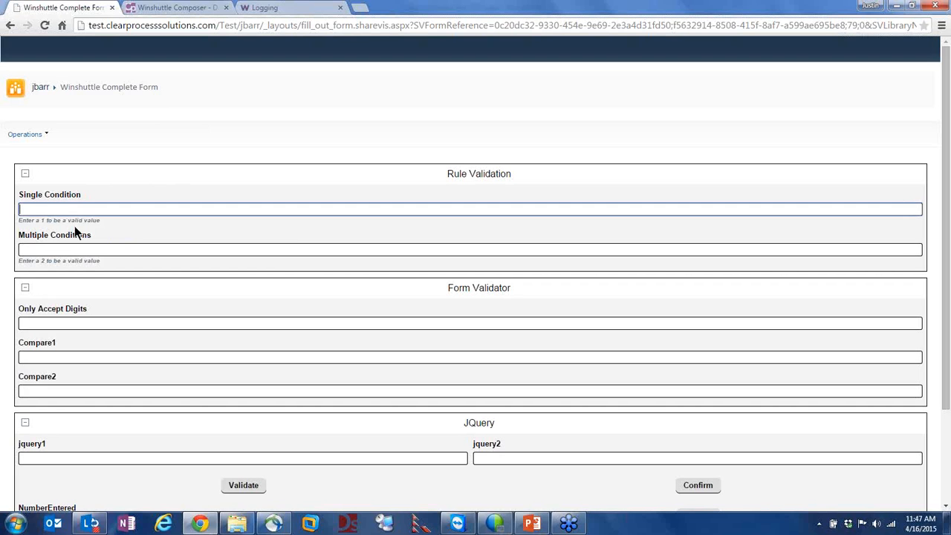
pyautogui.click(36, 211)
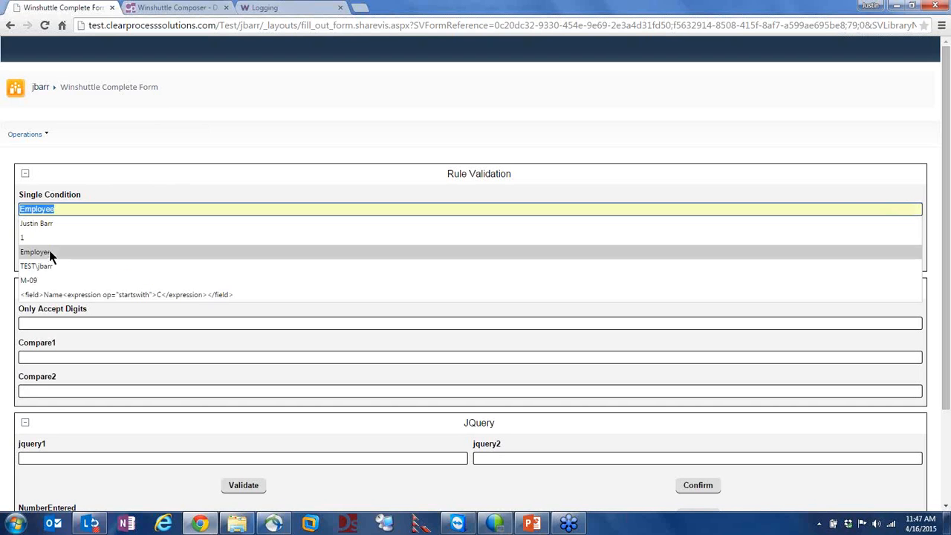
pyautogui.moveTo(80, 183); pyautogui.dragTo(147, 196)
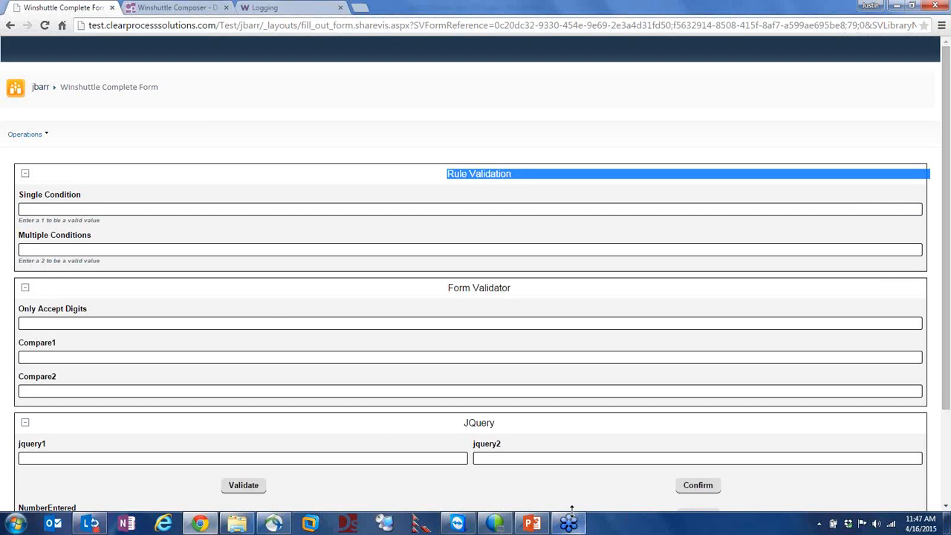
pyautogui.scroll(-3, 652, 488)
pyautogui.click(807, 478)
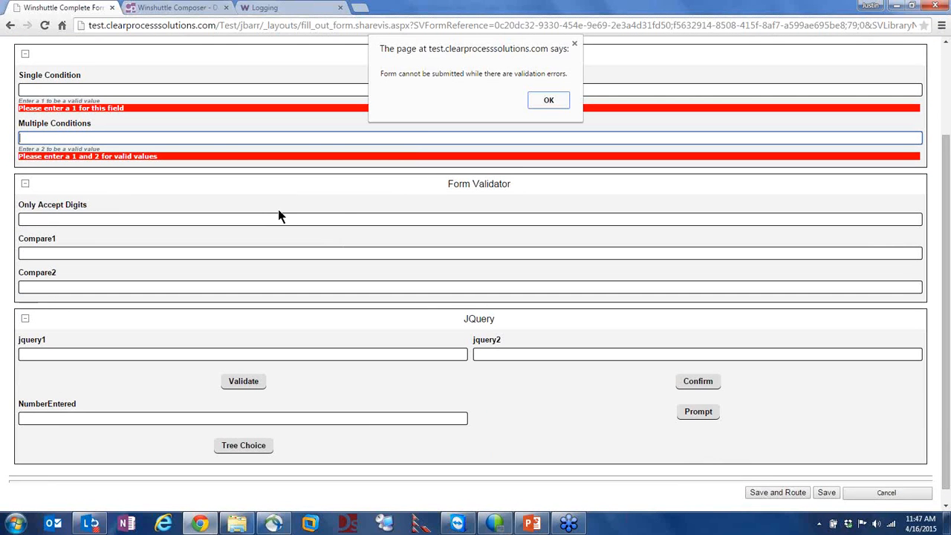
pyautogui.click(548, 104)
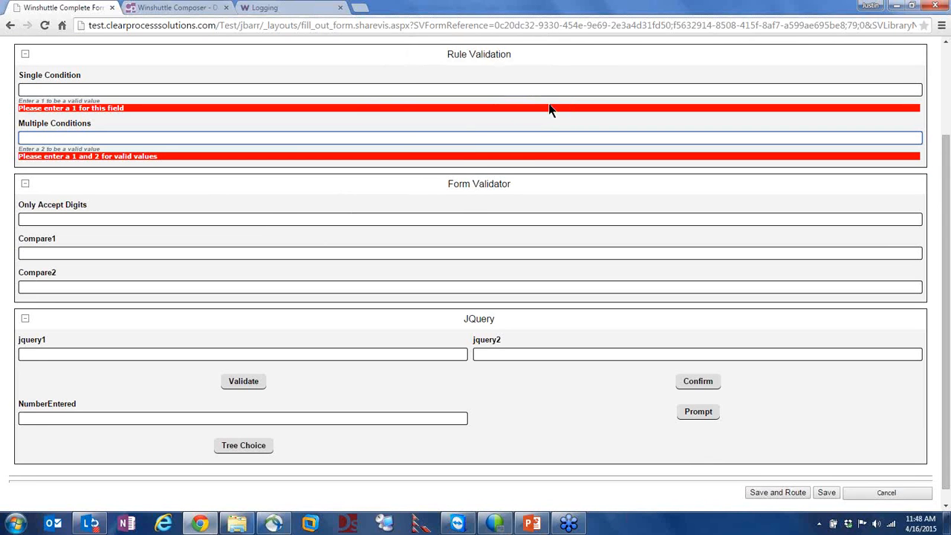
pyautogui.scroll(1, 424, 216)
pyautogui.scroll(1, 413, 221)
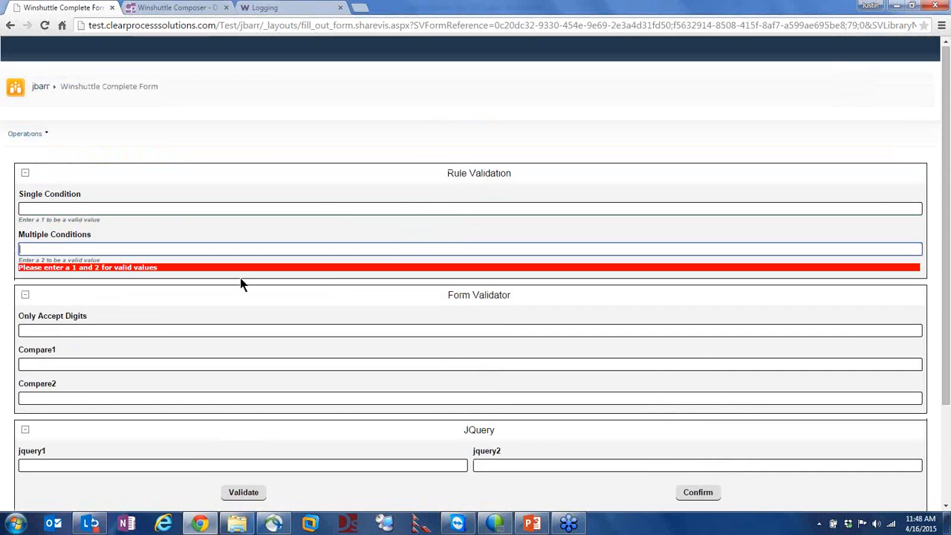
# Enter 2 in Multiple Conditions and resubmit, dismissing the remaining validation alert
pyautogui.click(81, 249)
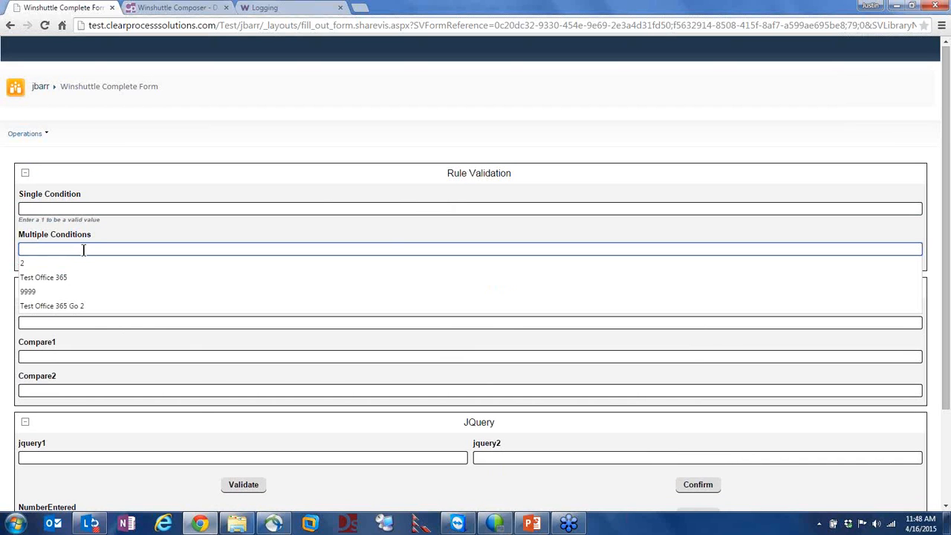
pyautogui.write('2')
pyautogui.click(178, 309)
pyautogui.scroll(-2, 557, 488)
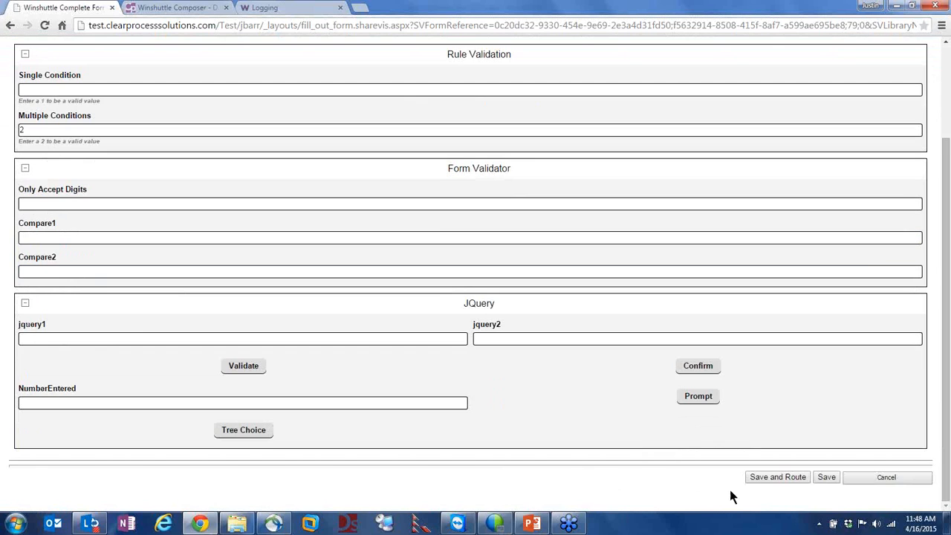
pyautogui.click(754, 478)
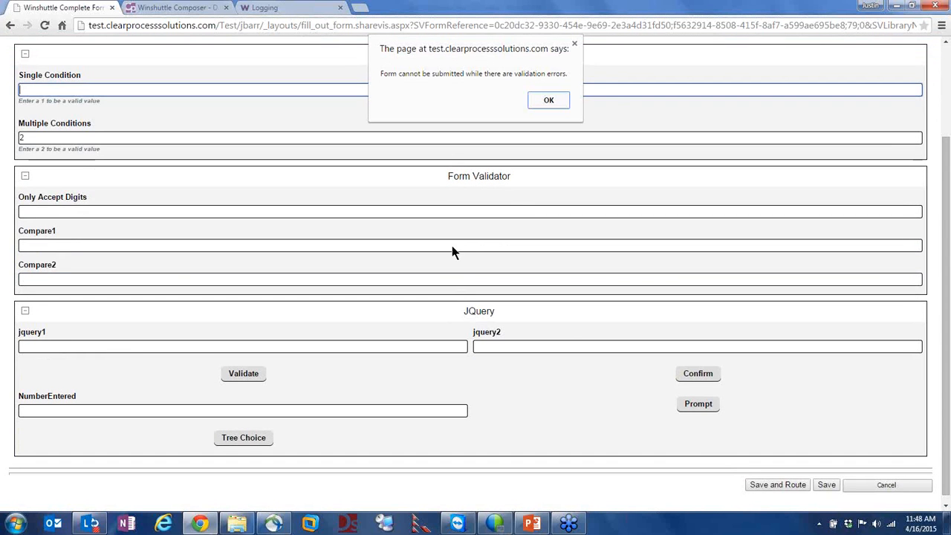
pyautogui.click(548, 101)
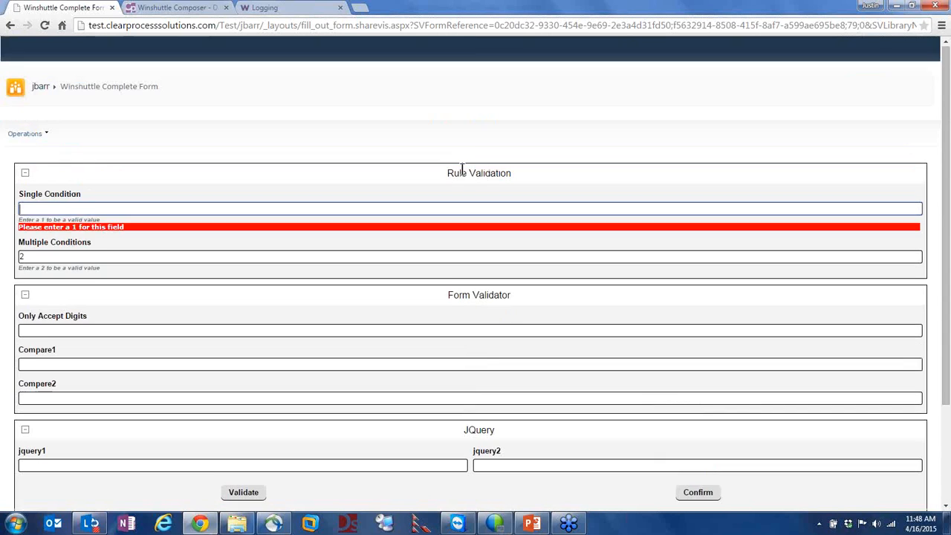
# Enter 1 in Single Condition so its validation error clears
pyautogui.click(57, 213)
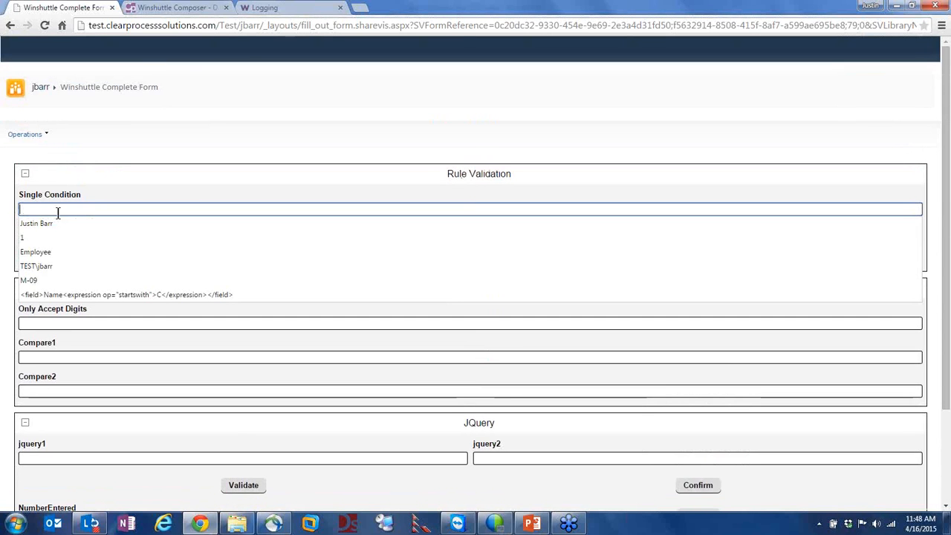
pyautogui.click(99, 181)
pyautogui.click(47, 205)
pyautogui.write('1')
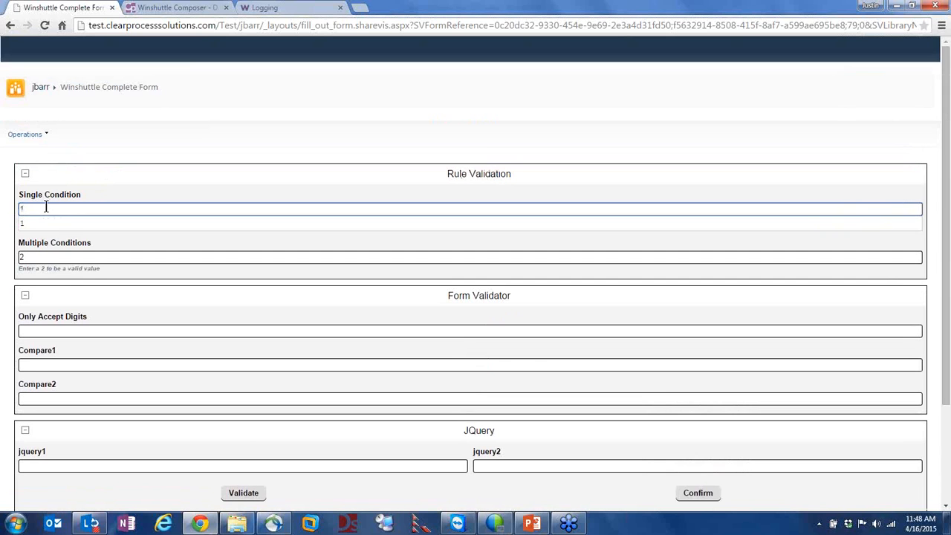
pyautogui.click(62, 241)
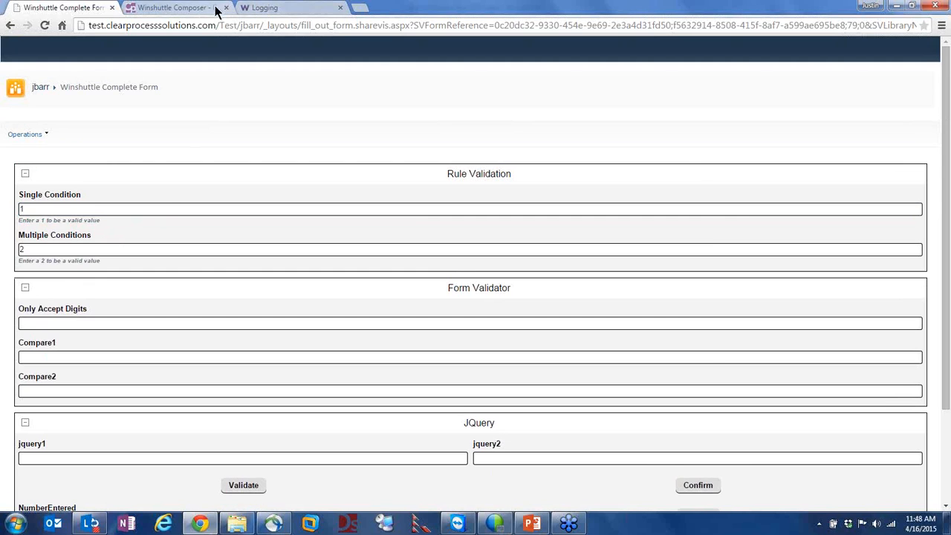
# In Composer's form designer, right-click the Single Condition field to reach its rules
pyautogui.click(188, 14)
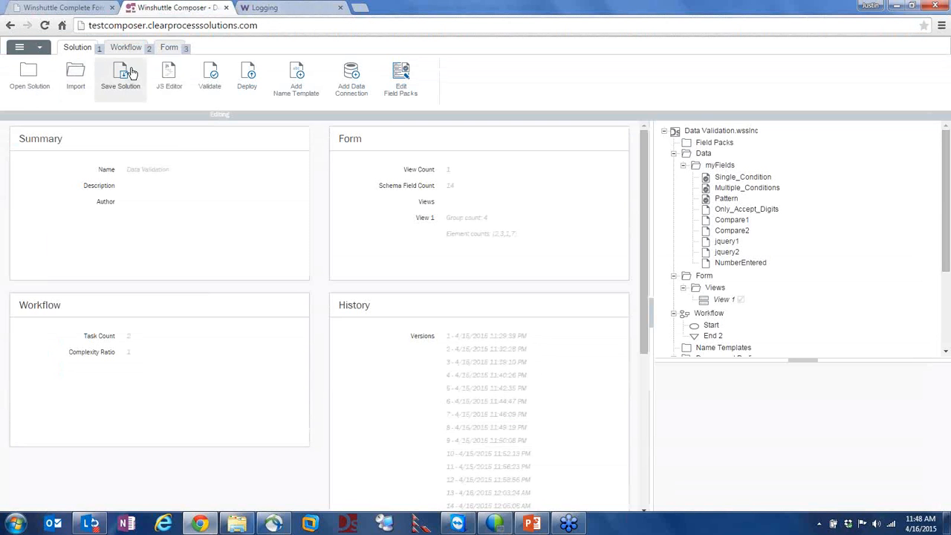
pyautogui.click(171, 49)
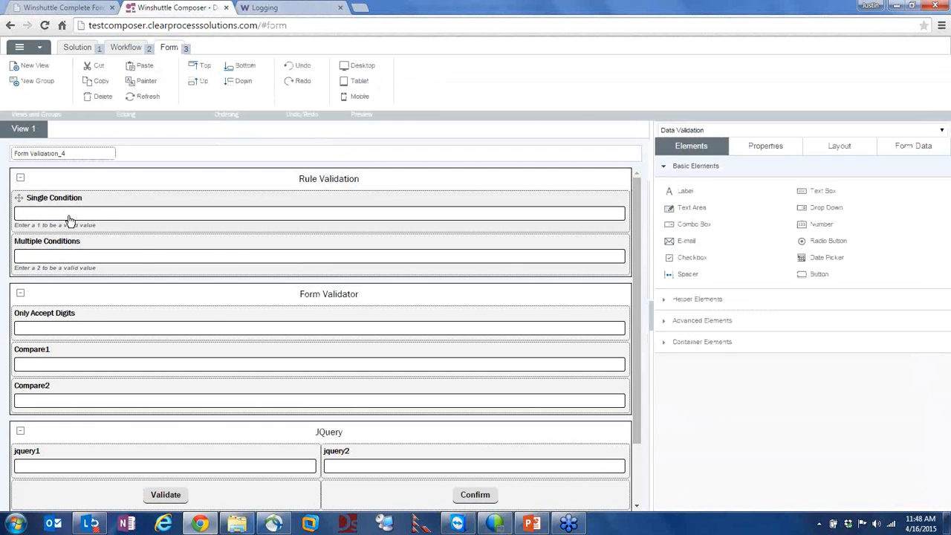
pyautogui.click(68, 219)
pyautogui.rightClick(69, 216)
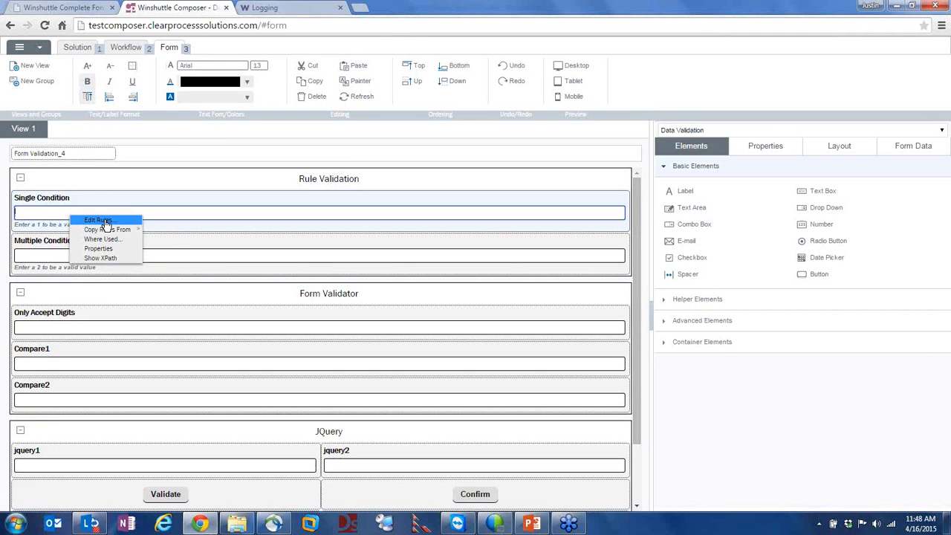
pyautogui.click(98, 220)
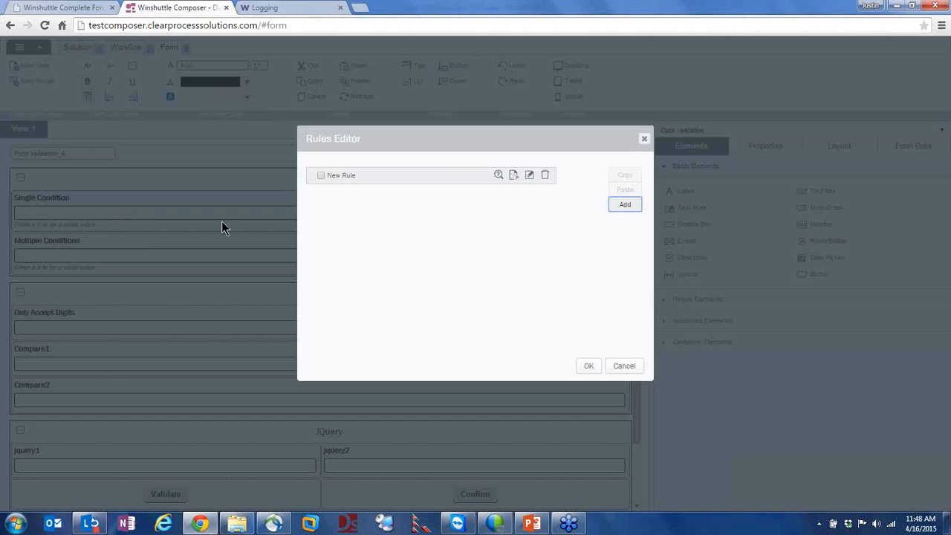
pyautogui.click(529, 176)
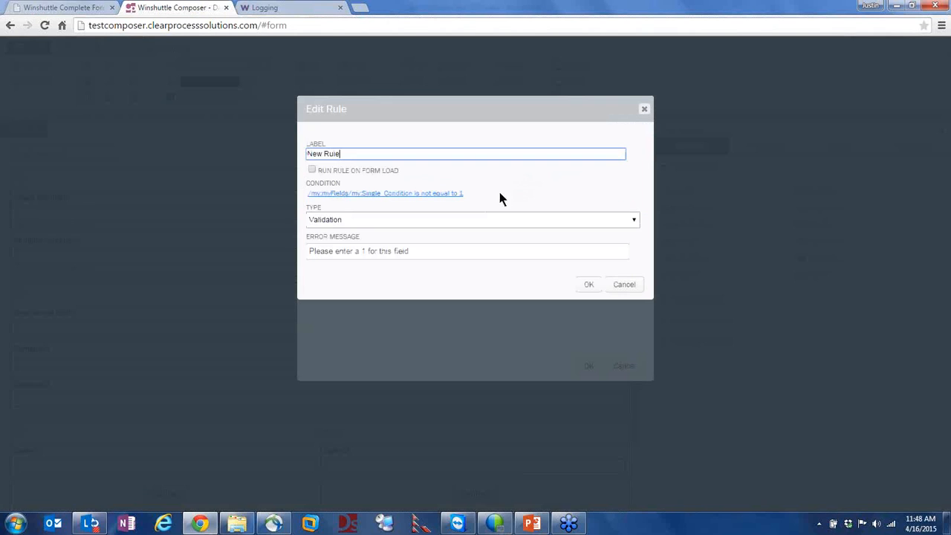
pyautogui.click(342, 194)
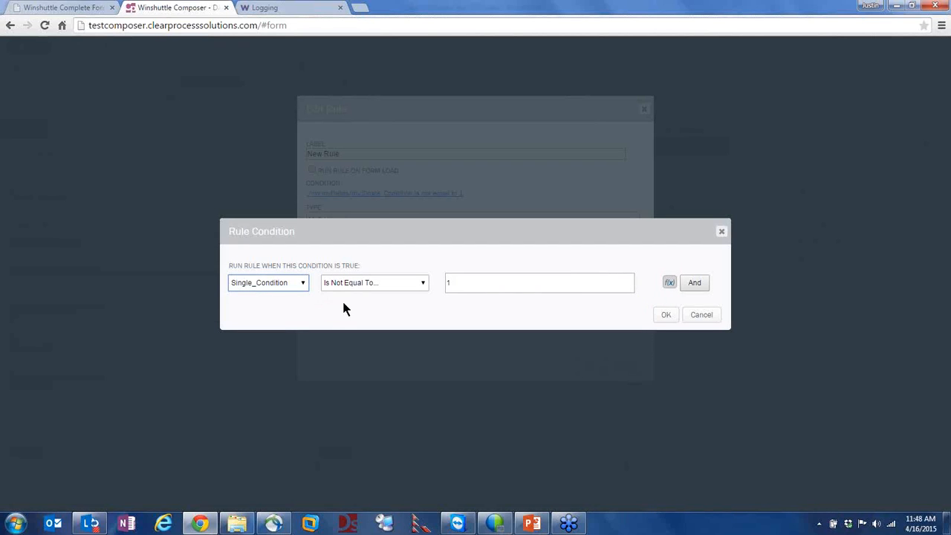
pyautogui.click(281, 291)
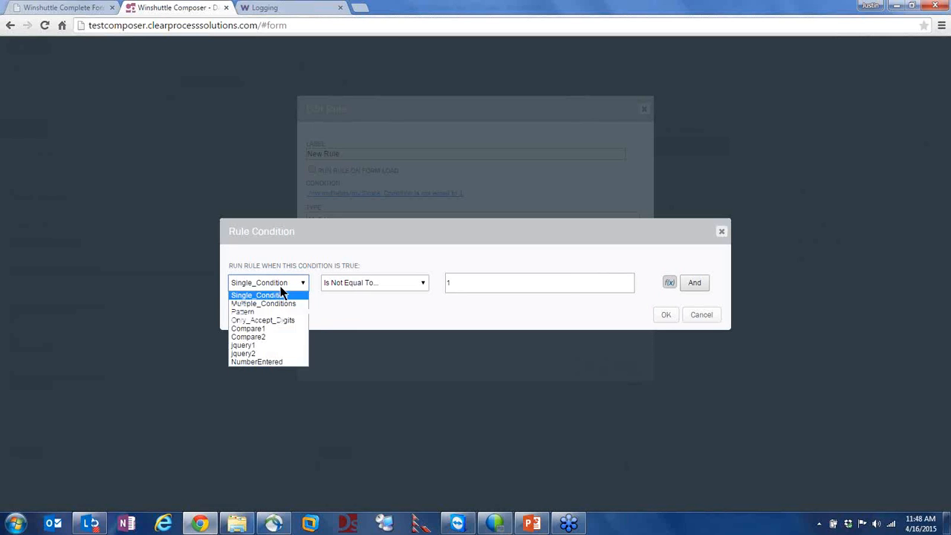
pyautogui.click(281, 295)
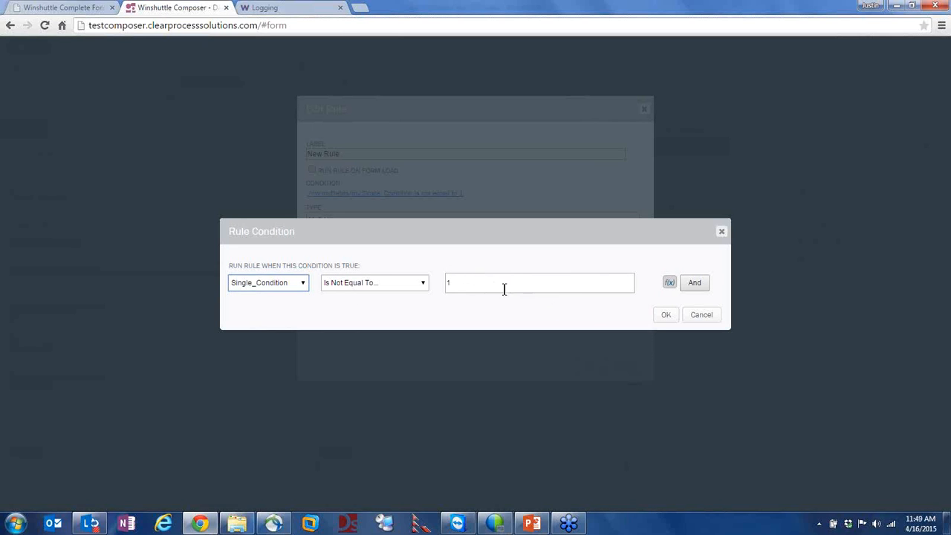
pyautogui.click(697, 317)
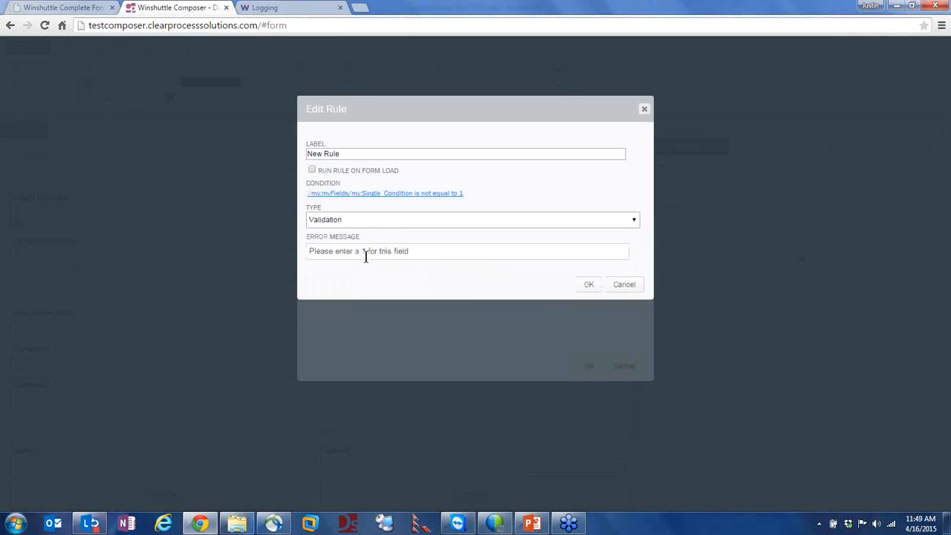
pyautogui.moveTo(355, 251); pyautogui.dragTo(413, 257)
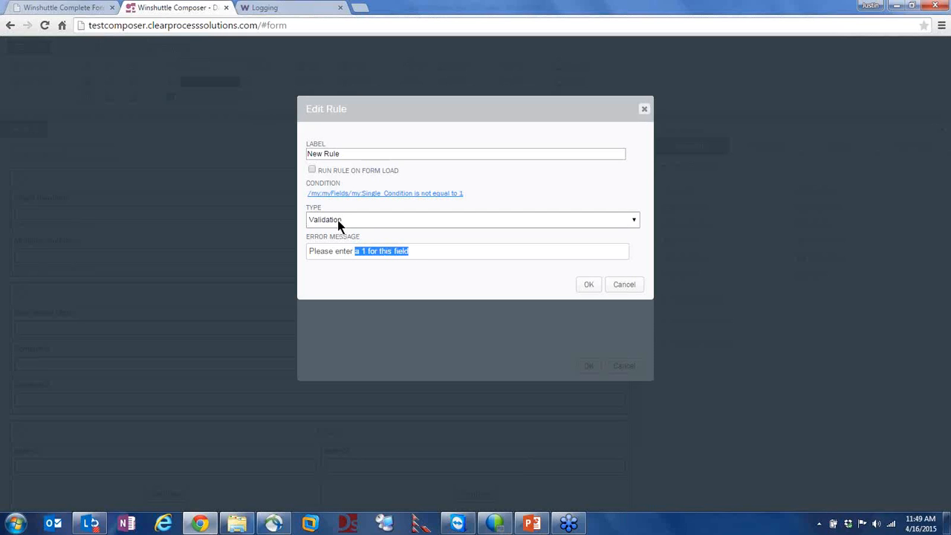
pyautogui.click(366, 218)
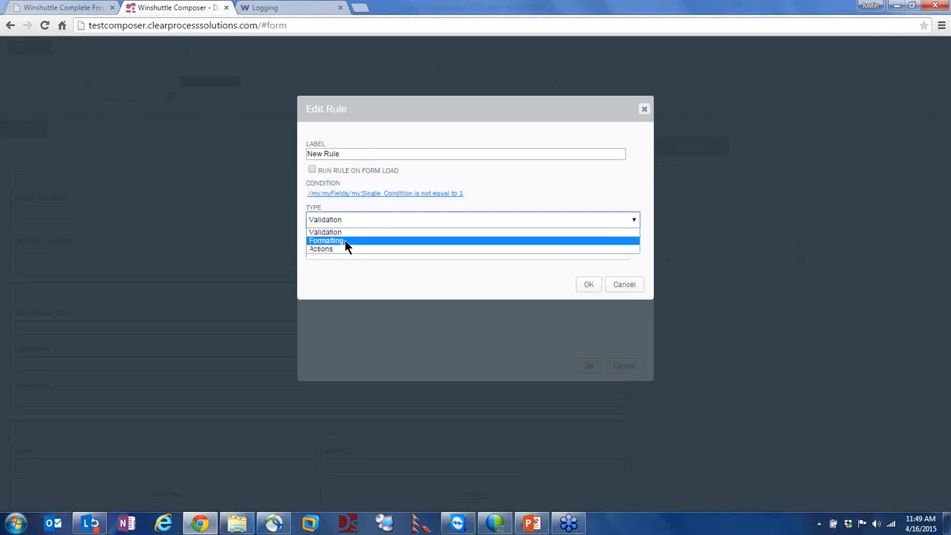
pyautogui.click(345, 232)
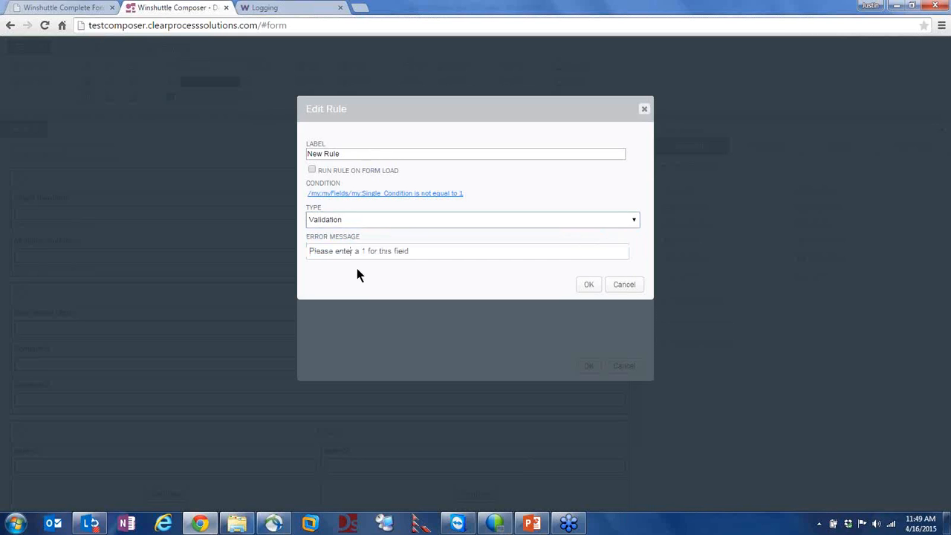
pyautogui.moveTo(319, 252); pyautogui.dragTo(414, 261)
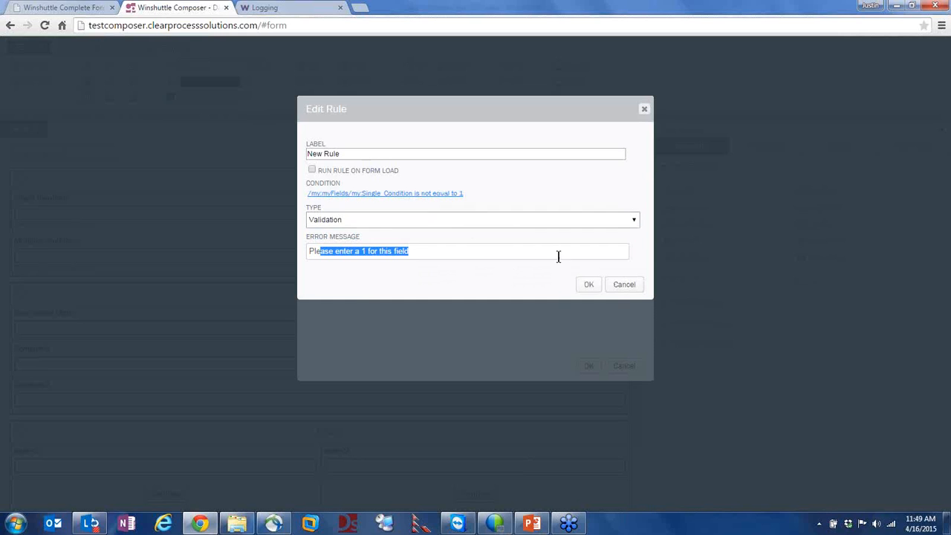
pyautogui.click(626, 285)
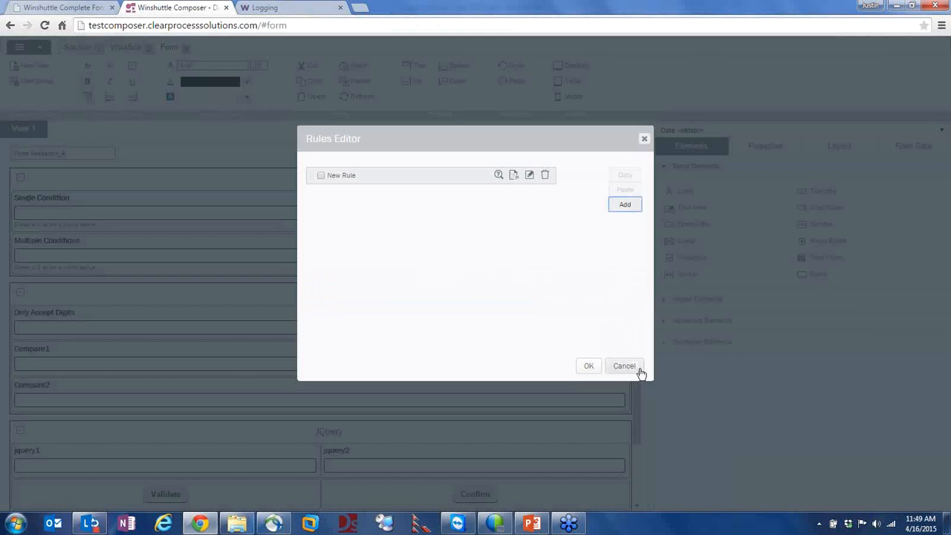
pyautogui.click(624, 366)
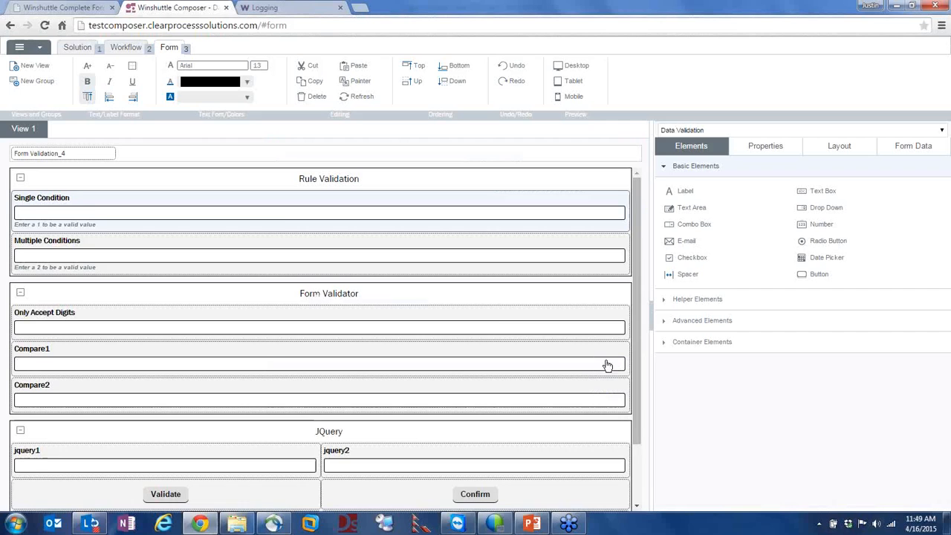
pyautogui.rightClick(273, 216)
pyautogui.click(318, 219)
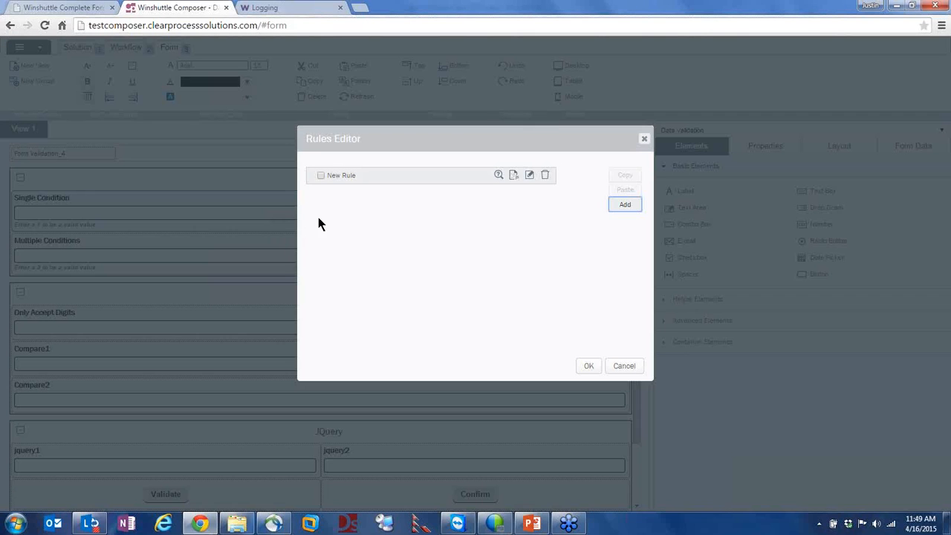
pyautogui.click(528, 176)
pyautogui.click(415, 192)
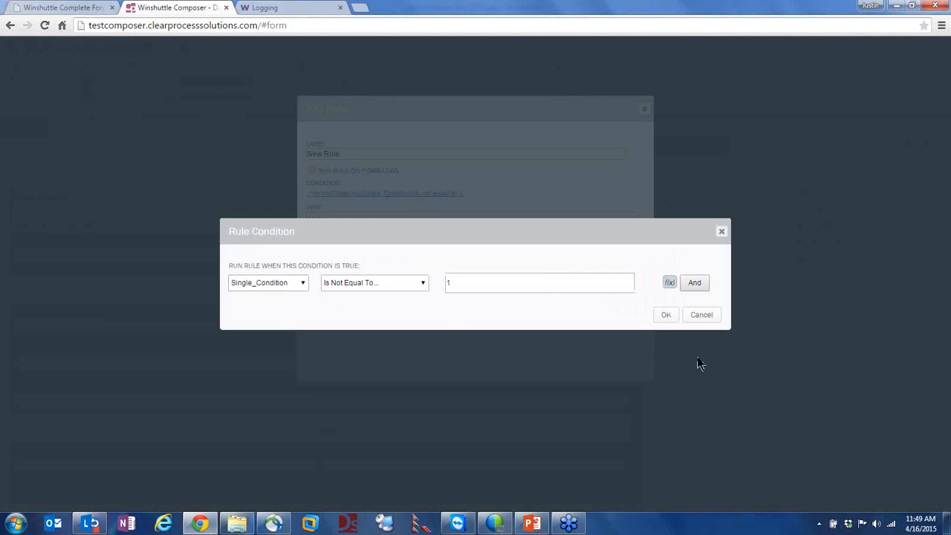
pyautogui.click(696, 315)
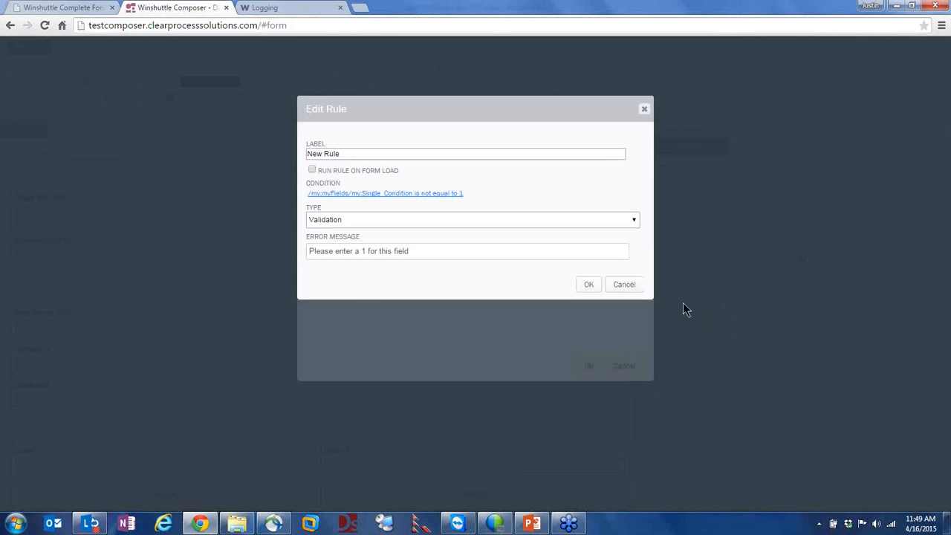
pyautogui.click(628, 283)
pyautogui.click(622, 366)
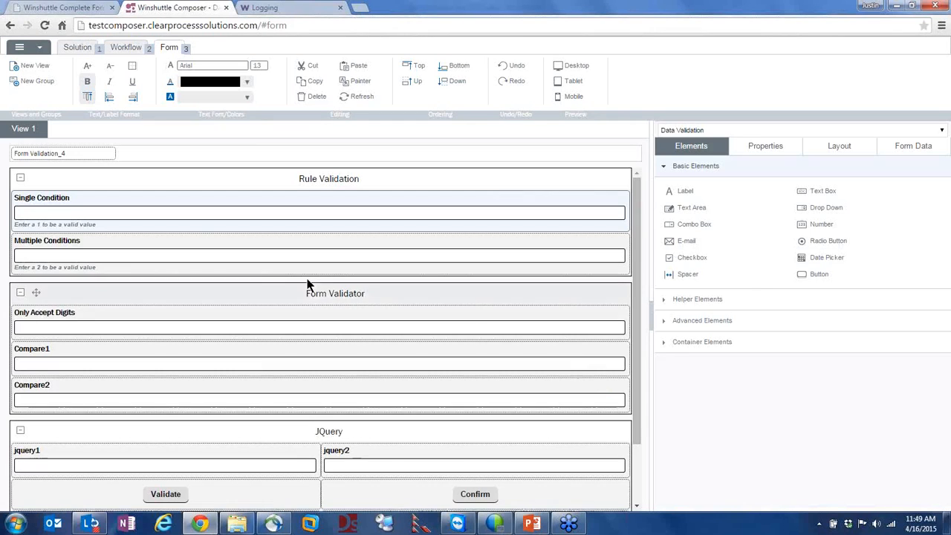
pyautogui.click(147, 258)
pyautogui.click(146, 256)
pyautogui.rightClick(144, 253)
pyautogui.click(163, 261)
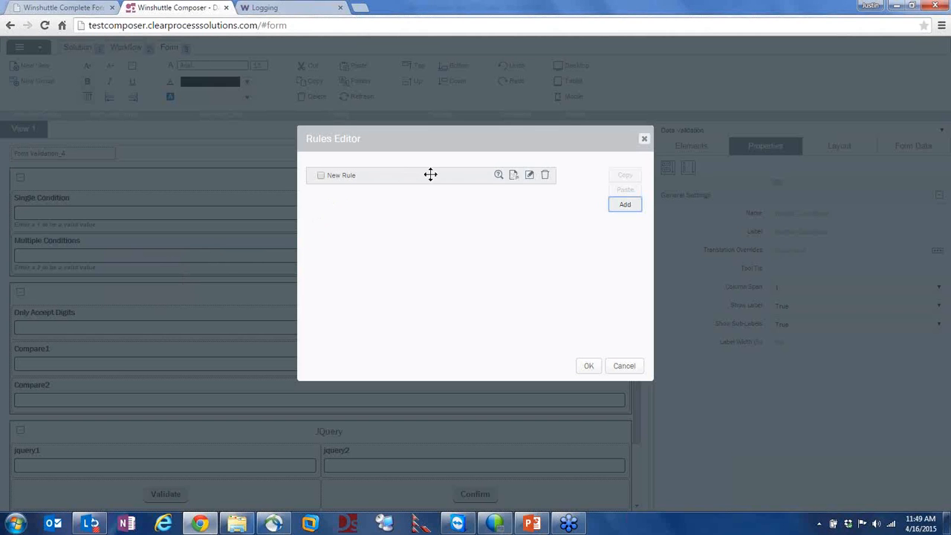
pyautogui.click(530, 177)
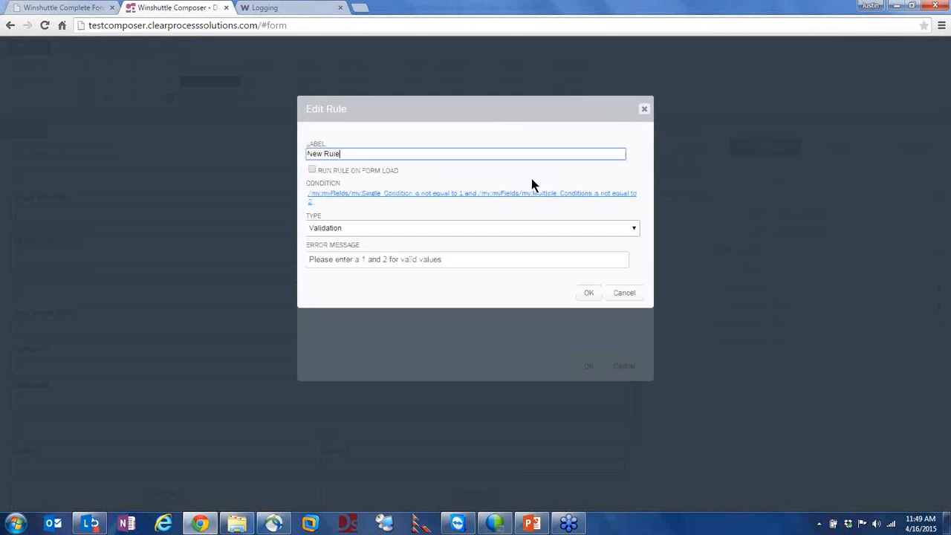
pyautogui.click(407, 196)
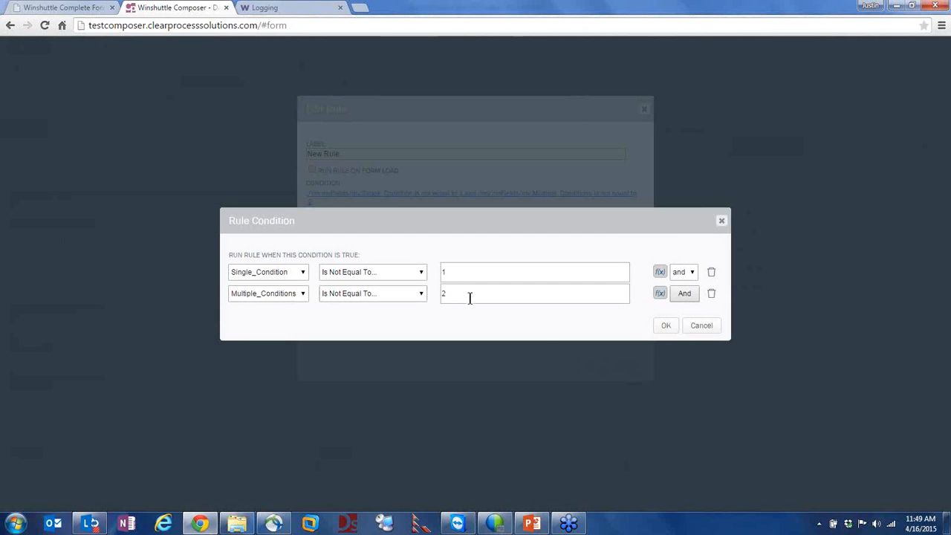
pyautogui.click(712, 329)
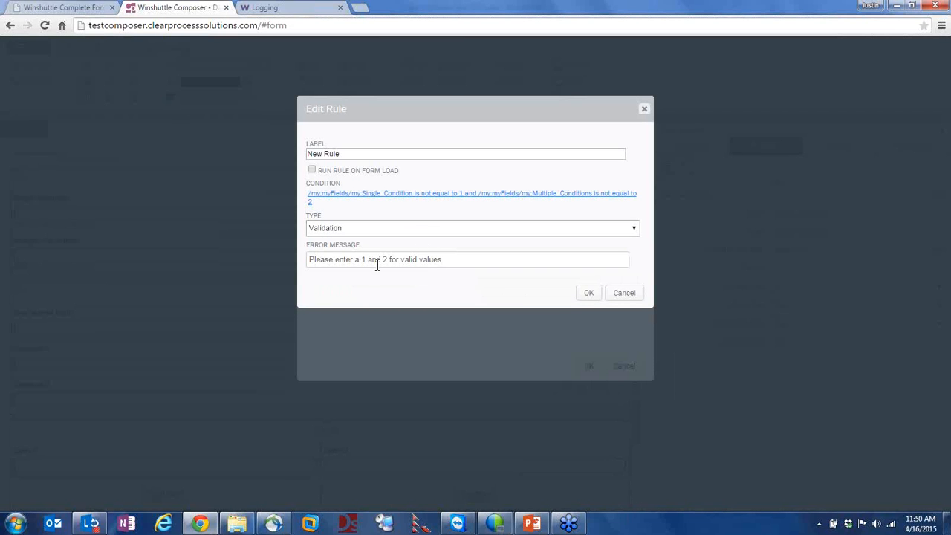
pyautogui.click(460, 195)
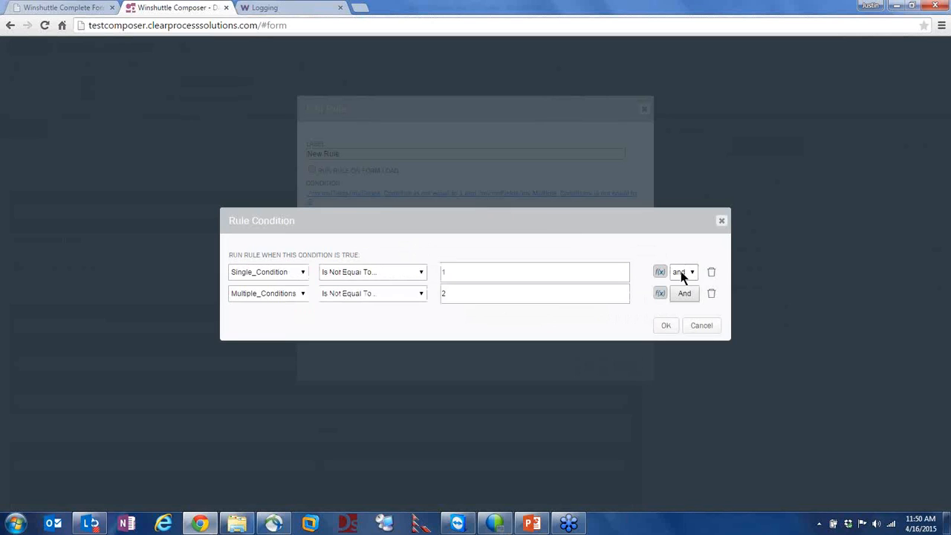
pyautogui.click(691, 300)
pyautogui.click(690, 296)
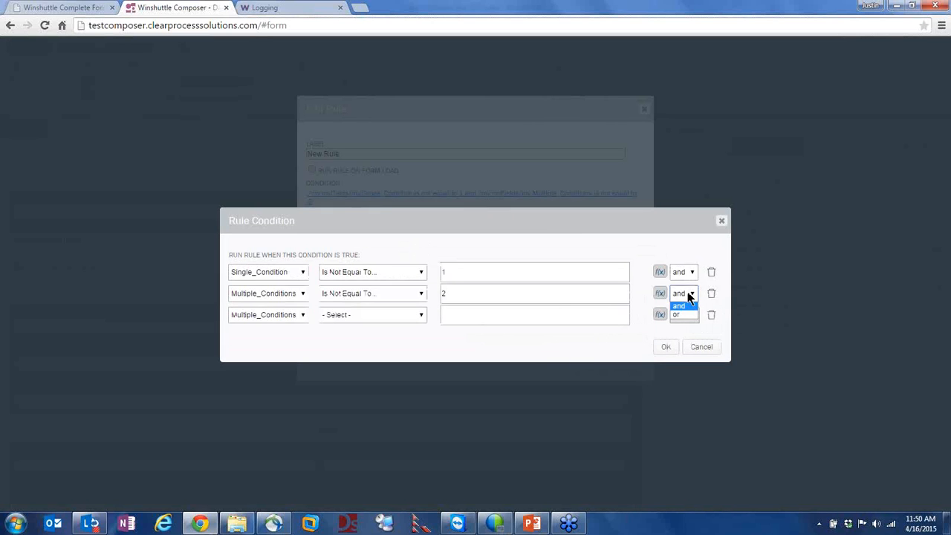
pyautogui.click(678, 314)
pyautogui.click(683, 315)
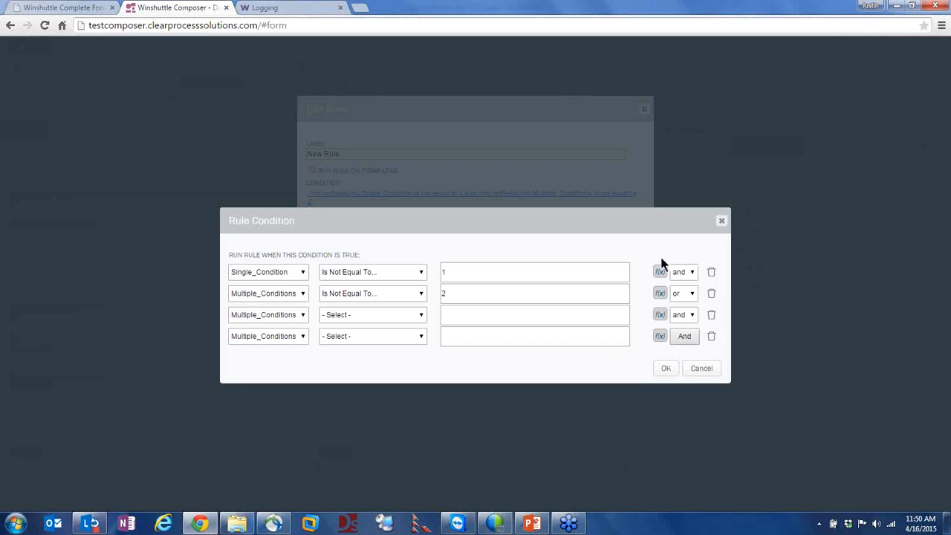
pyautogui.click(689, 294)
pyautogui.click(684, 305)
pyautogui.click(683, 314)
pyautogui.click(655, 358)
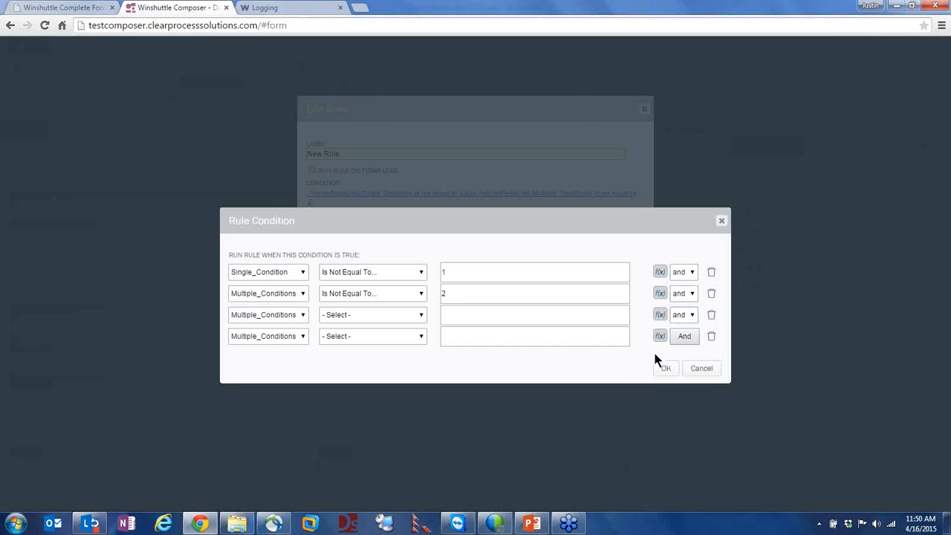
pyautogui.click(702, 369)
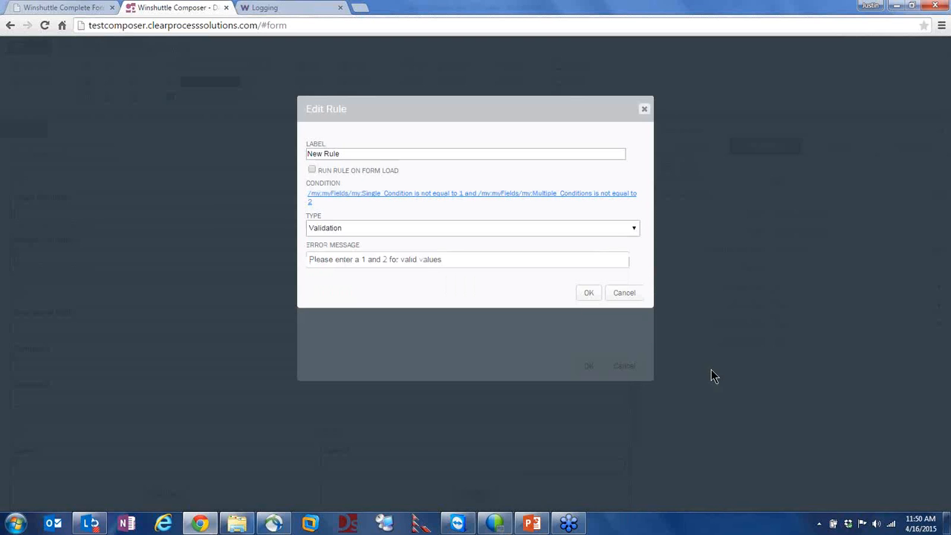
pyautogui.click(623, 294)
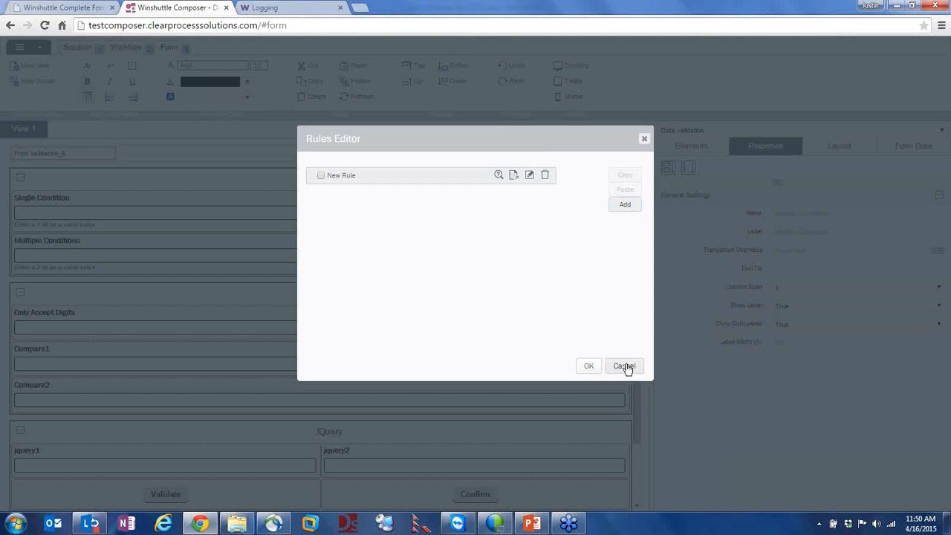
pyautogui.click(624, 366)
# Select the whole form and review the [0-9] regex on Only_Accept_Digits and its error message
pyautogui.scroll(-1, 67, 235)
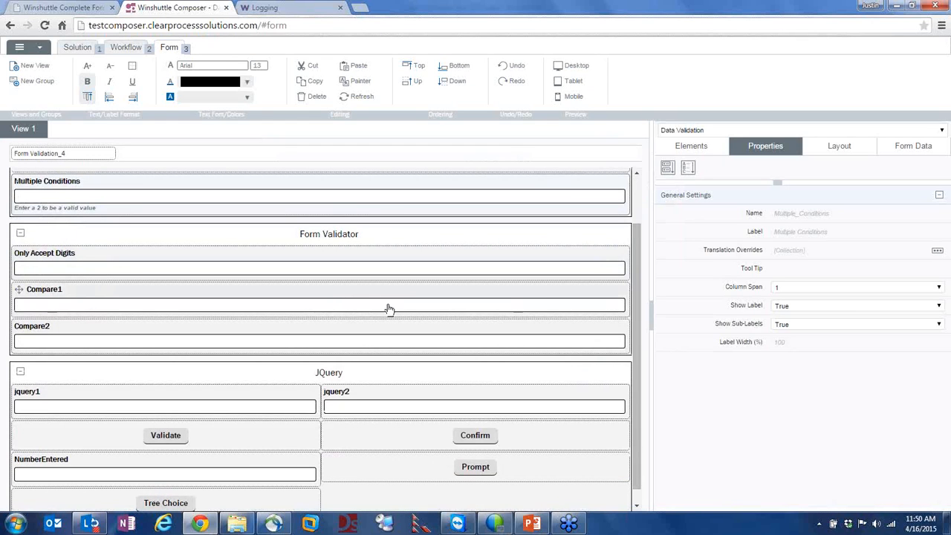
pyautogui.click(312, 232)
pyautogui.scroll(1, 275, 249)
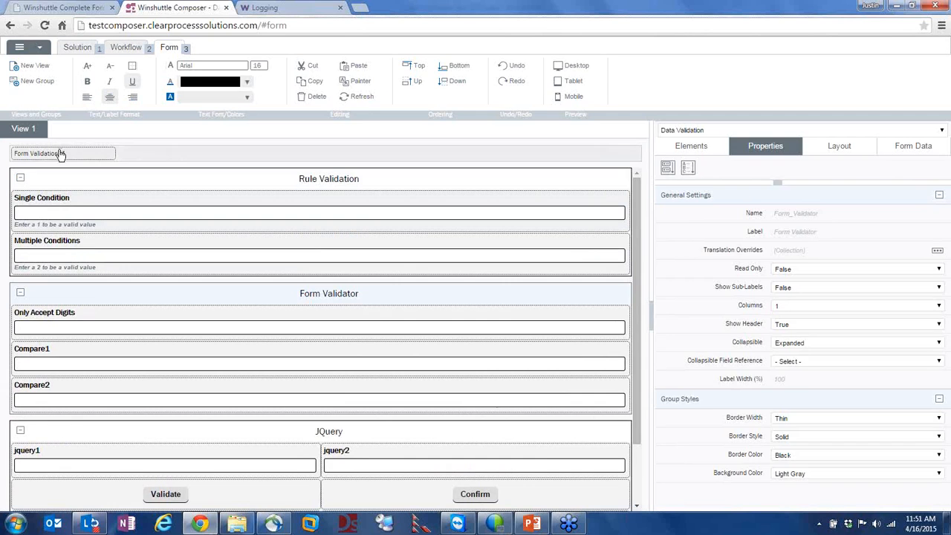
pyautogui.click(66, 156)
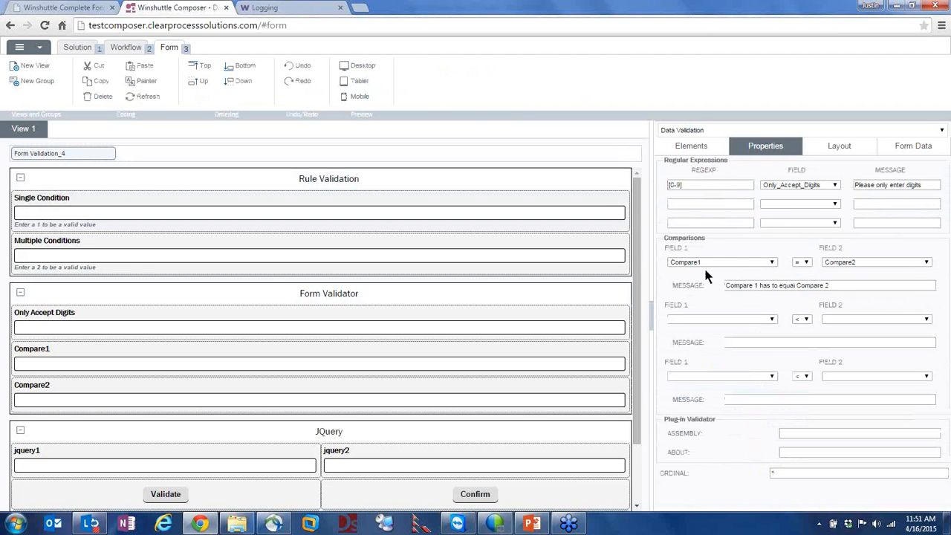
pyautogui.click(698, 186)
pyautogui.click(778, 186)
pyautogui.click(780, 187)
pyautogui.click(863, 188)
pyautogui.moveTo(875, 187); pyautogui.dragTo(928, 186)
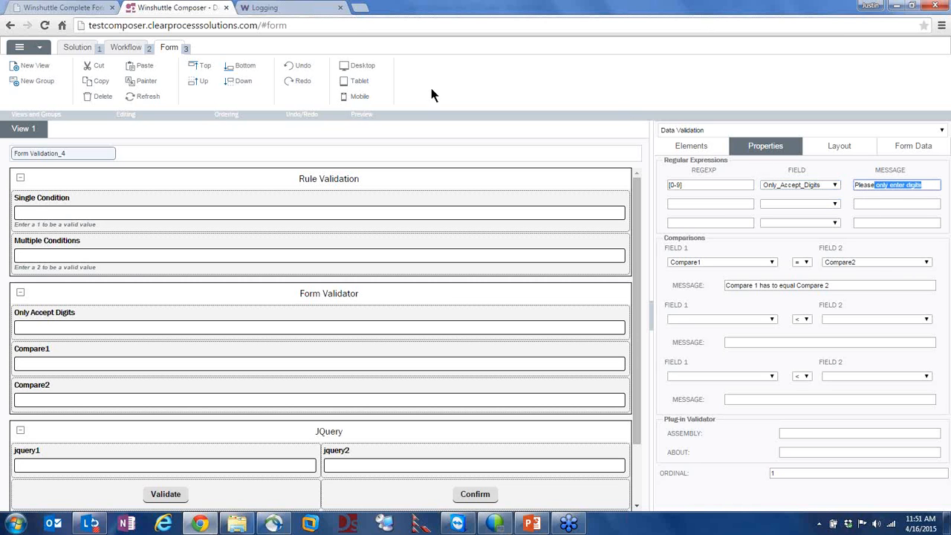
# Enter 'a' in Only Accept Digits and submit, dismissing the digits-only and cannot-submit alerts
pyautogui.click(44, 9)
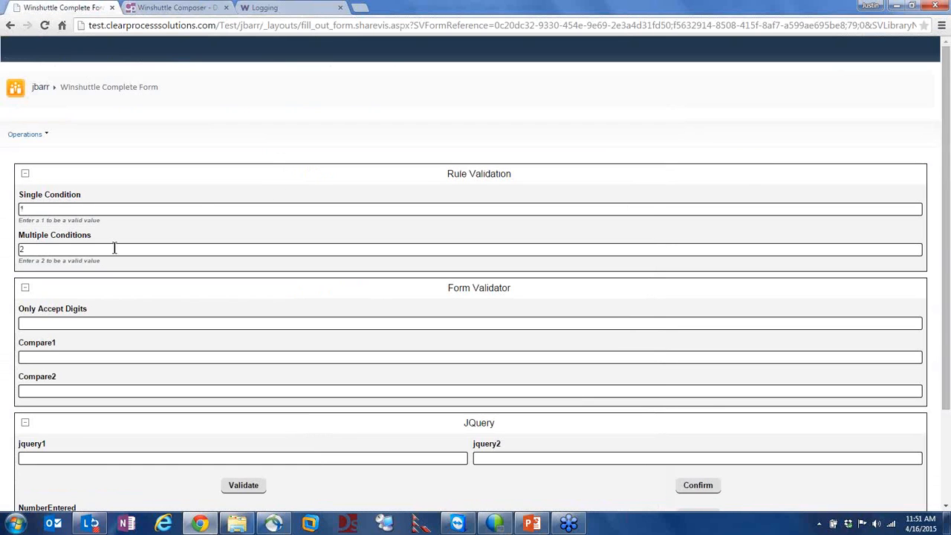
pyautogui.click(63, 323)
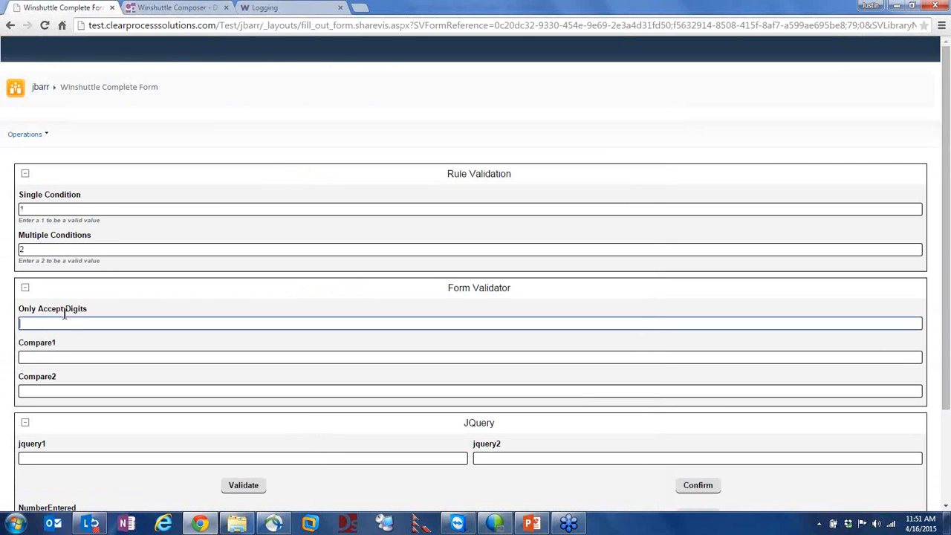
pyautogui.click(44, 324)
pyautogui.write('a')
pyautogui.scroll(-3, 615, 467)
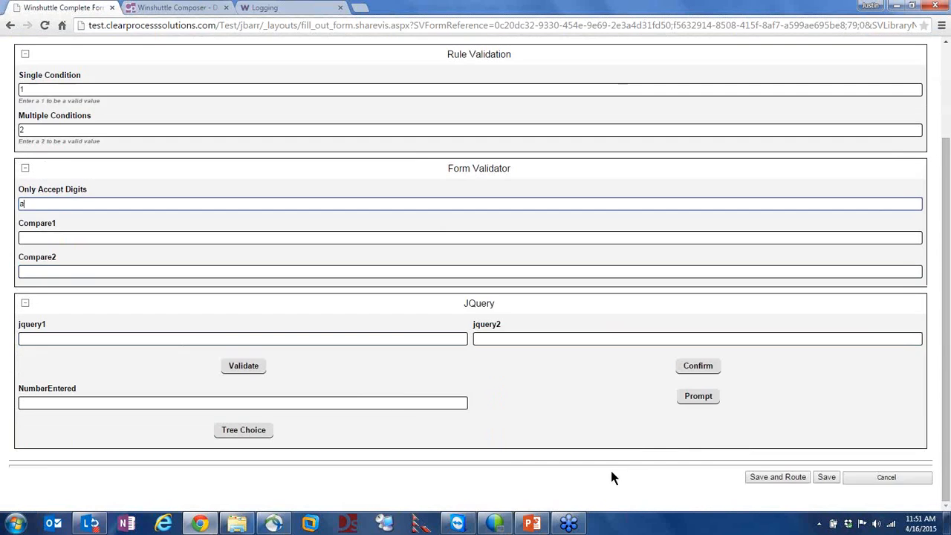
pyautogui.click(777, 478)
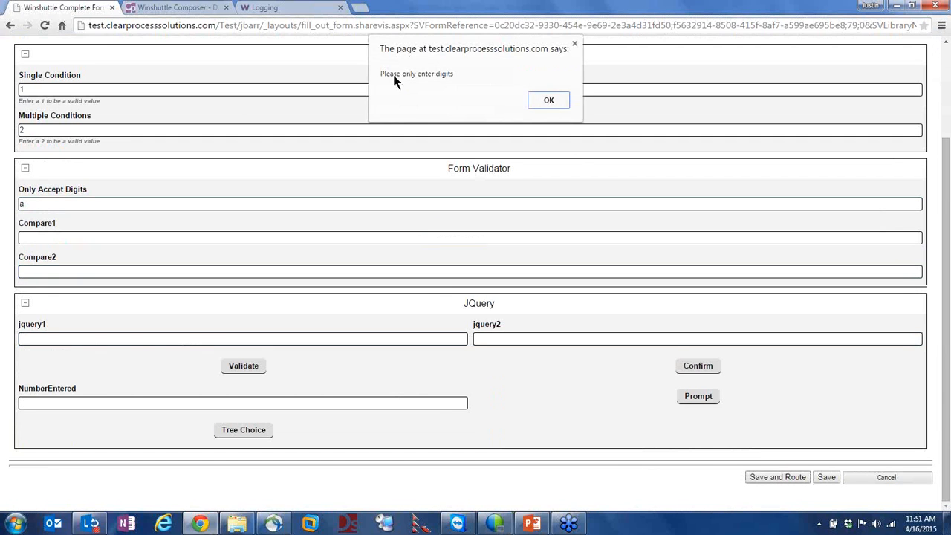
pyautogui.click(547, 102)
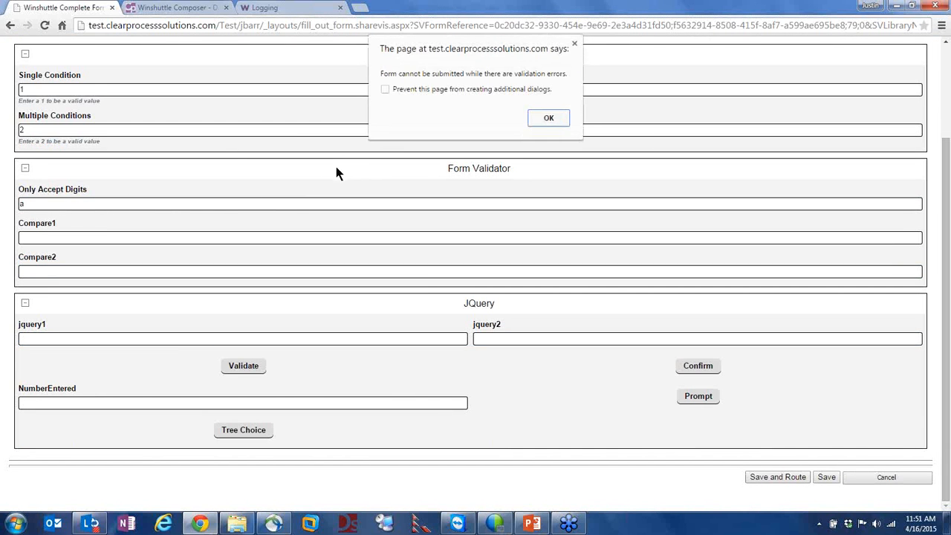
pyautogui.click(548, 124)
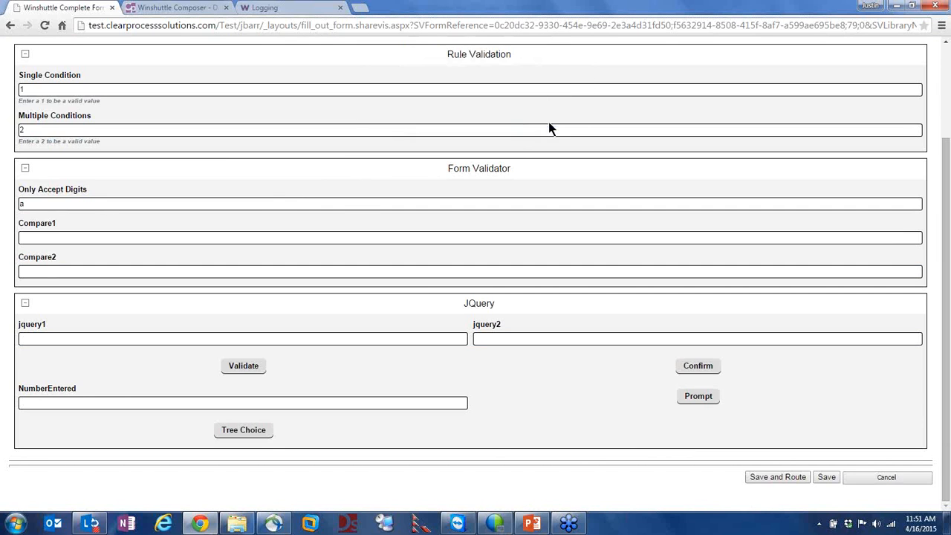
pyautogui.scroll(2, 354, 197)
pyautogui.moveTo(78, 325); pyautogui.dragTo(2, 316)
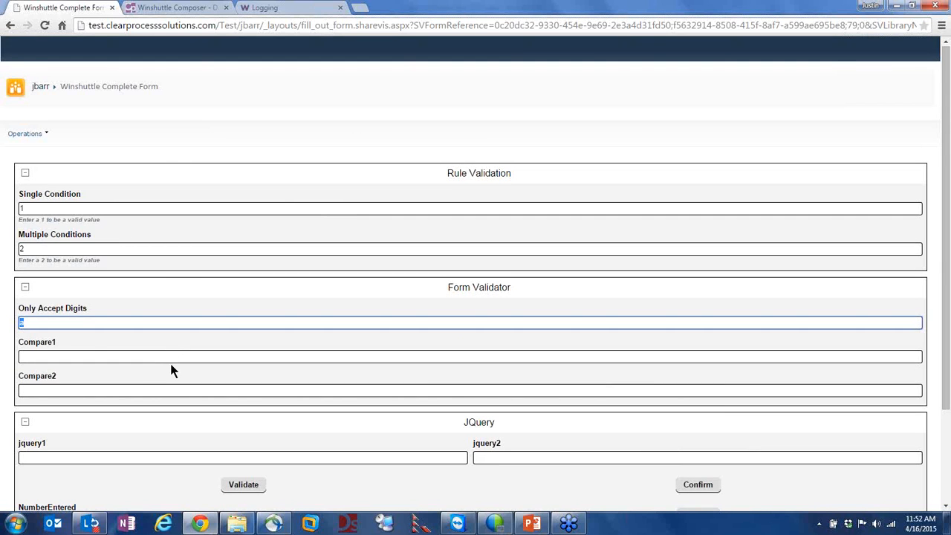
# Type 42 over the selected value to give the form a numeric entry
pyautogui.click(94, 356)
pyautogui.moveTo(37, 251); pyautogui.dragTo(15, 252)
pyautogui.write('4')
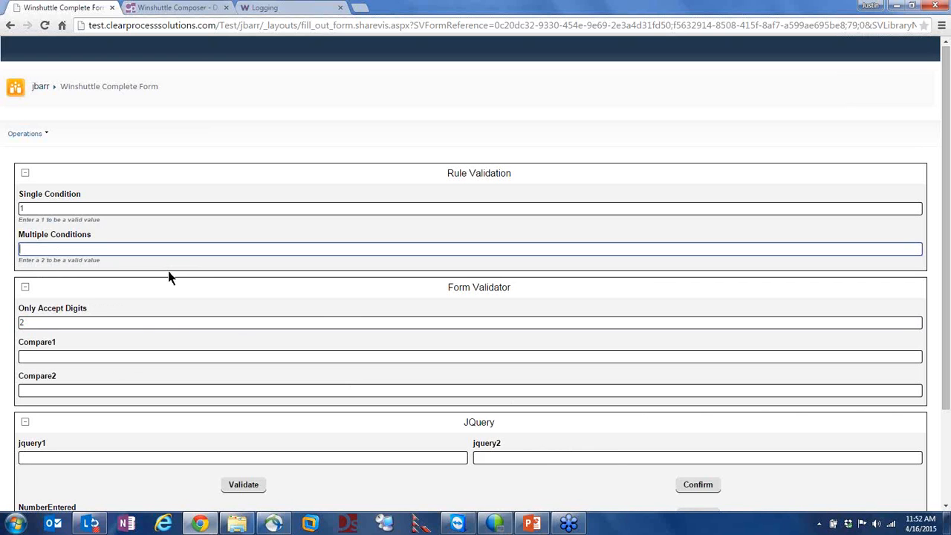
pyautogui.write('2')
pyautogui.click(54, 199)
pyautogui.click(46, 324)
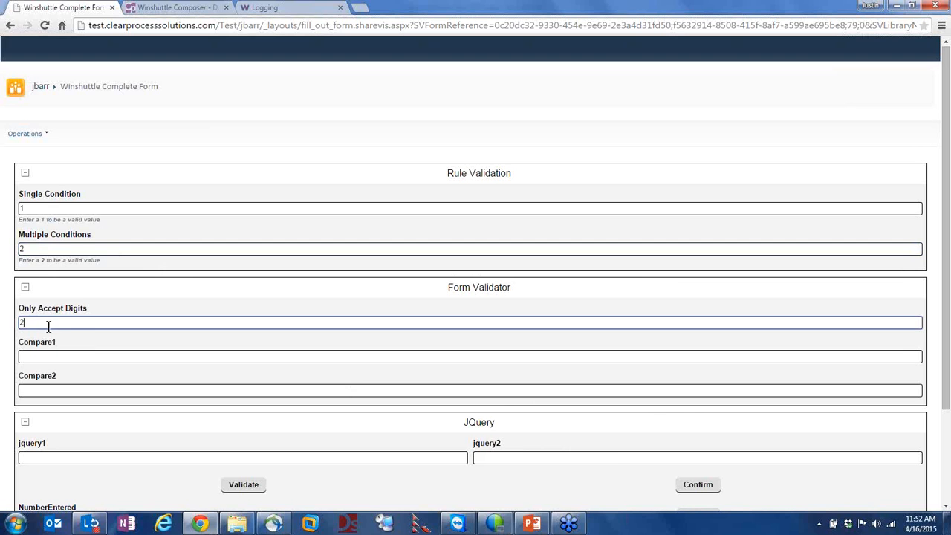
# Enter 'a' in Compare1 and submit, dismissing the Compare 1 has to equal Compare 2 alerts
pyautogui.click(52, 356)
pyautogui.write('a')
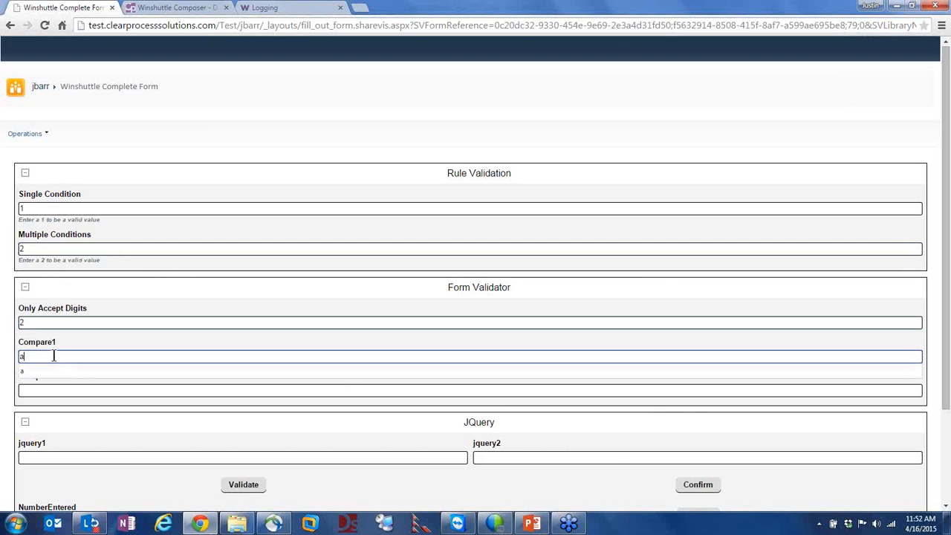
pyautogui.click(90, 390)
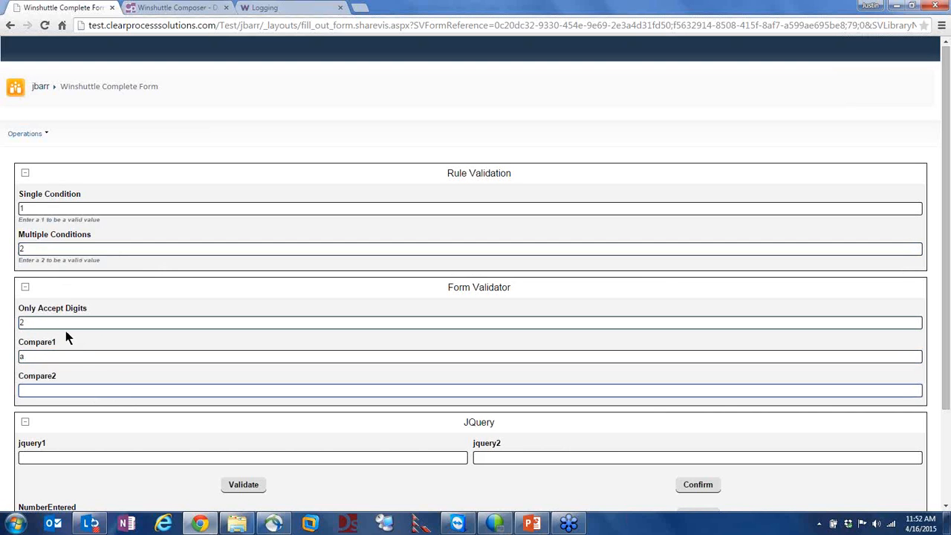
pyautogui.click(613, 360)
pyautogui.scroll(-2, 609, 367)
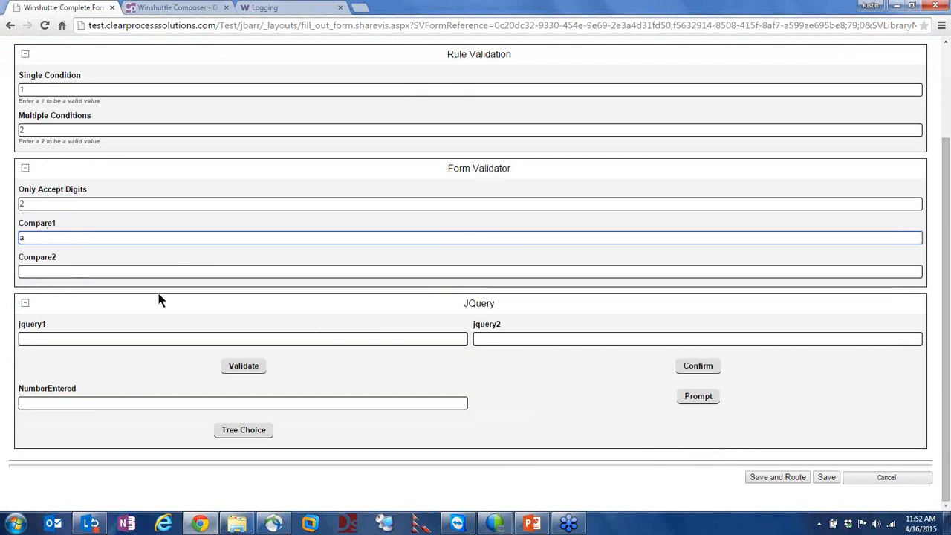
pyautogui.click(792, 476)
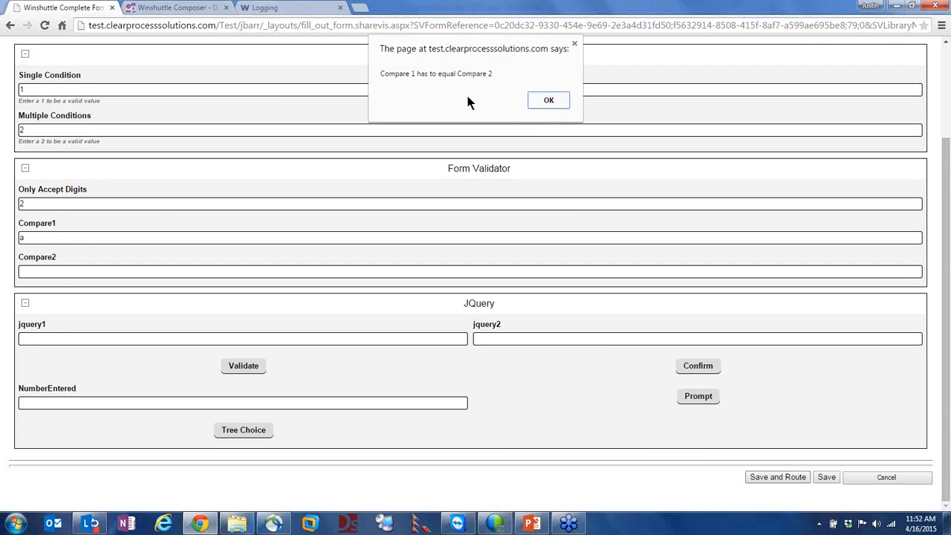
pyautogui.click(530, 107)
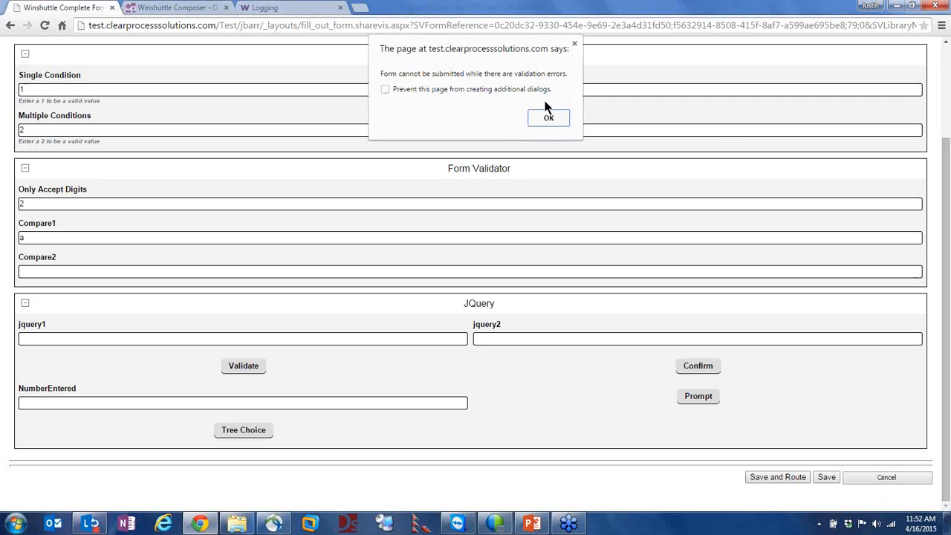
pyautogui.click(550, 119)
# Highlight the comparison rule's error message in Composer, then return to the filled-out form
pyautogui.click(146, 10)
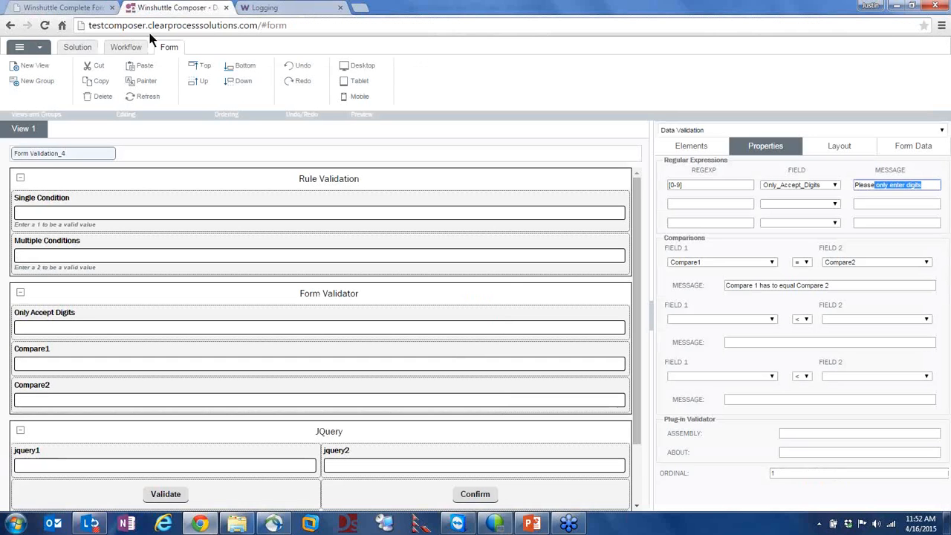
pyautogui.click(37, 159)
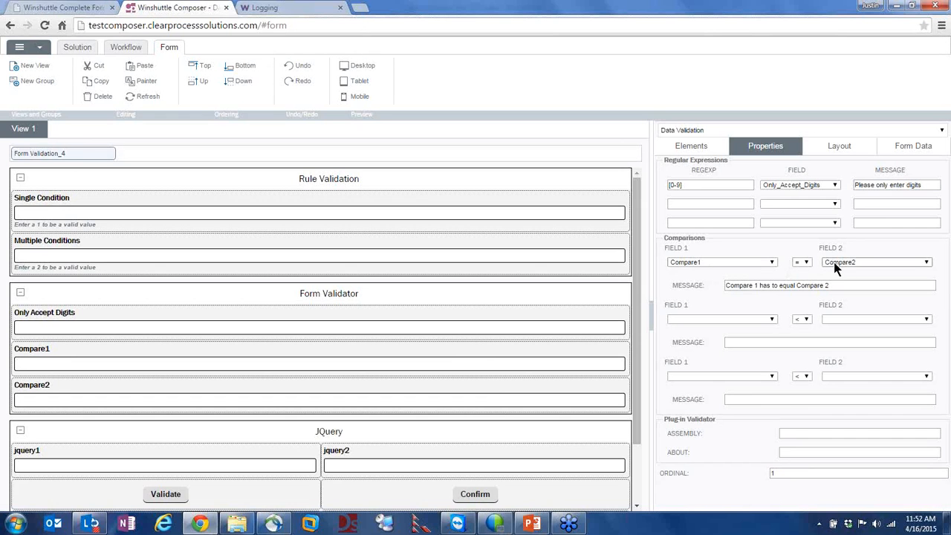
pyautogui.moveTo(749, 285); pyautogui.dragTo(842, 303)
pyautogui.hotkey('alt', 'Tab')
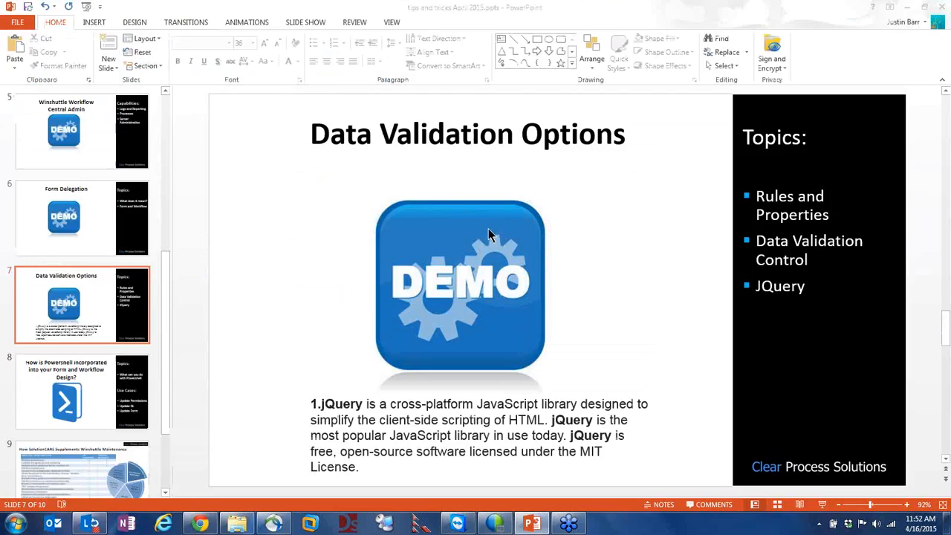
pyautogui.hotkey('alt', 'Tab')
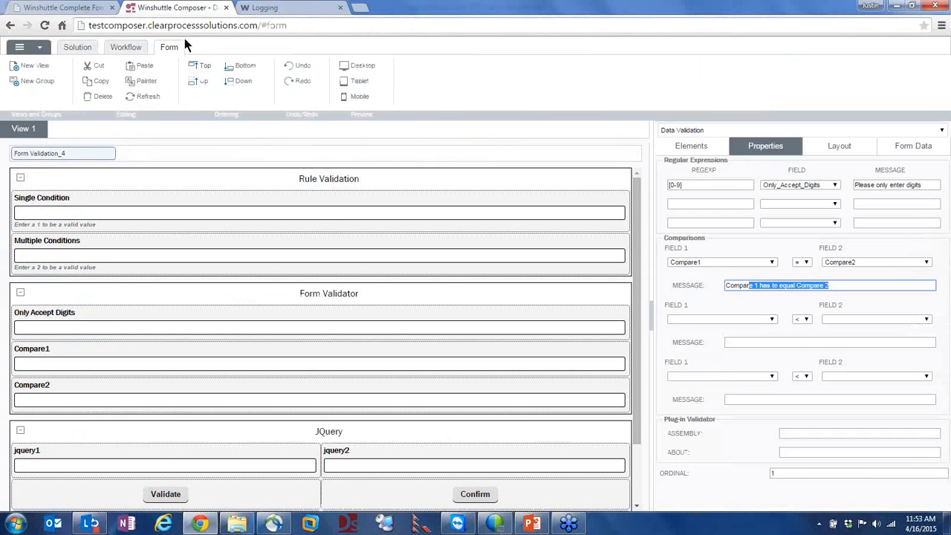
pyautogui.click(59, 7)
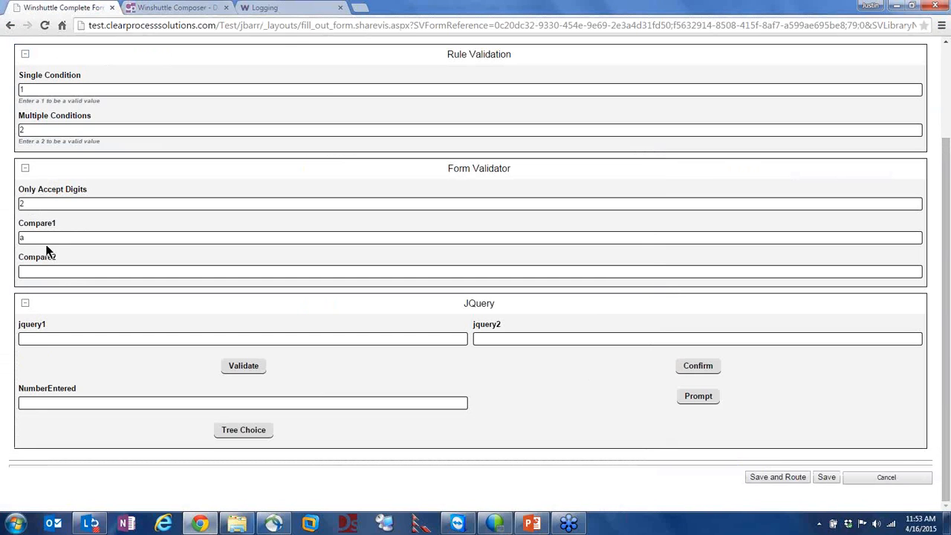
# Submit with 'b' in Compare2 (rejected), then change it to 'a' and submit successfully
pyautogui.click(120, 271)
pyautogui.write('b')
pyautogui.click(777, 479)
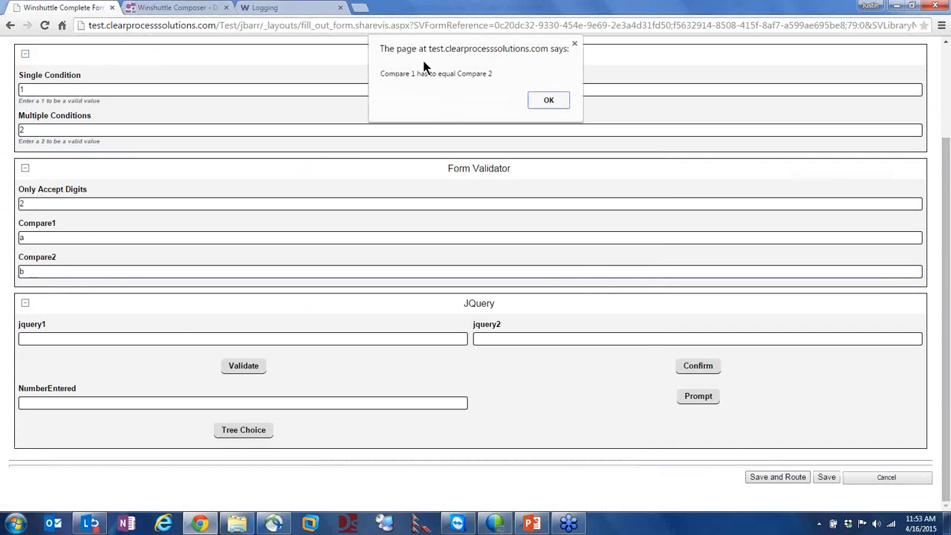
pyautogui.click(548, 104)
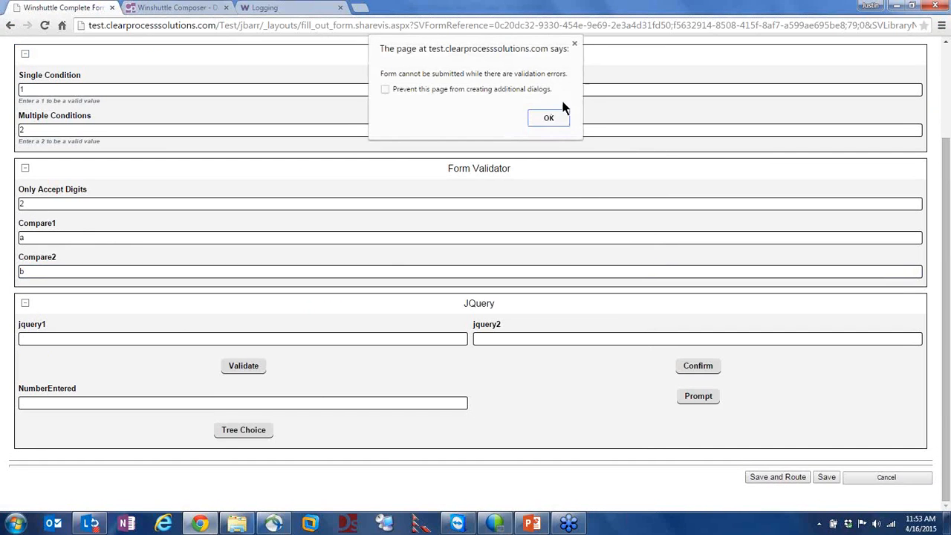
pyautogui.click(556, 123)
pyautogui.moveTo(44, 269); pyautogui.dragTo(2, 260)
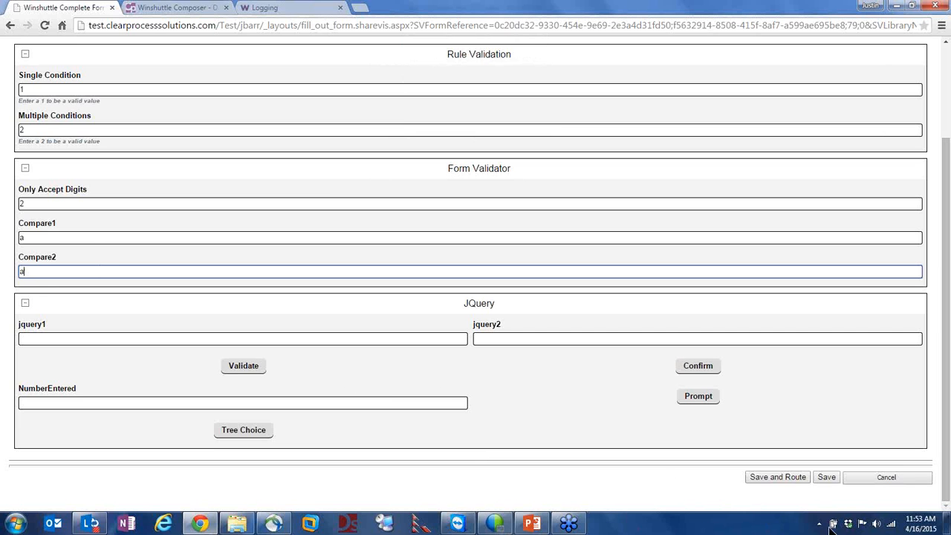
pyautogui.click(758, 477)
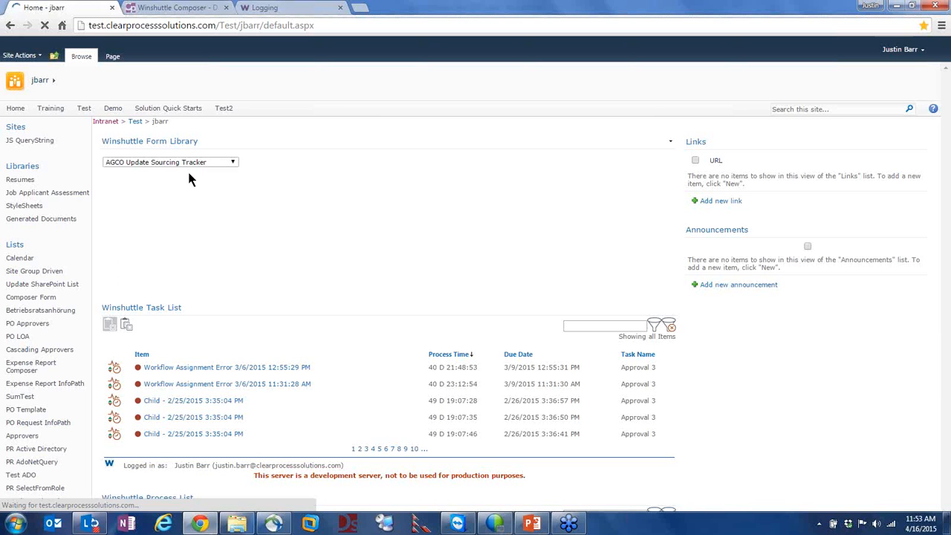
# Filter the form library to Data Validation and start a new Data Validation form
pyautogui.click(187, 165)
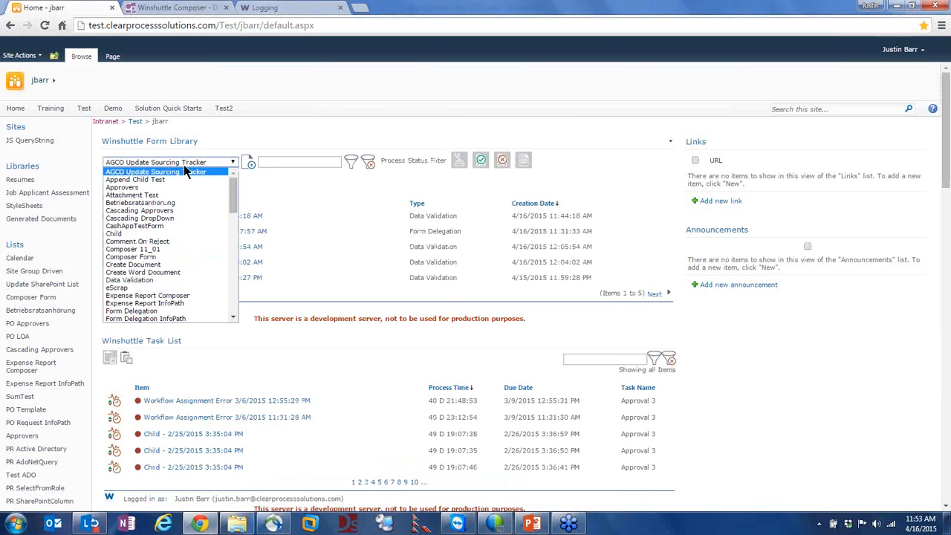
pyautogui.scroll(-5, 122, 286)
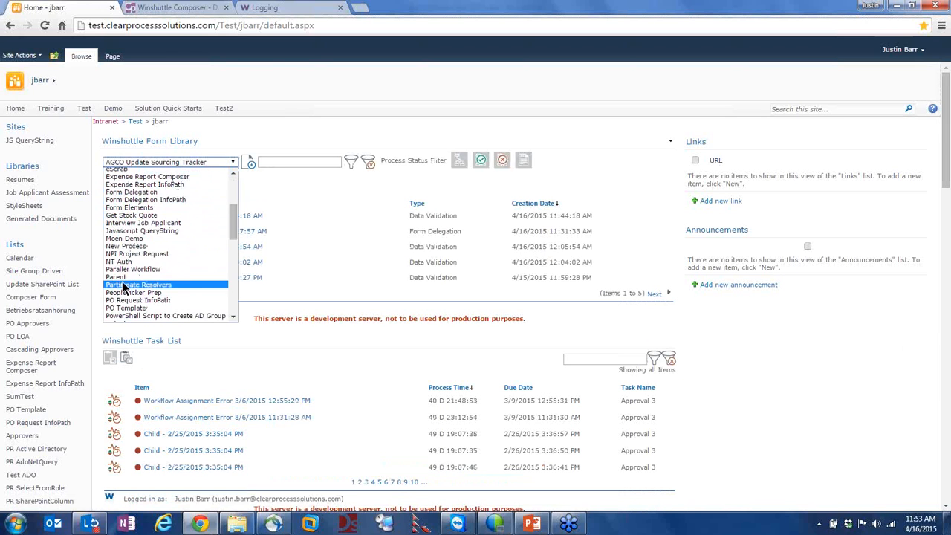
pyautogui.scroll(5, 123, 286)
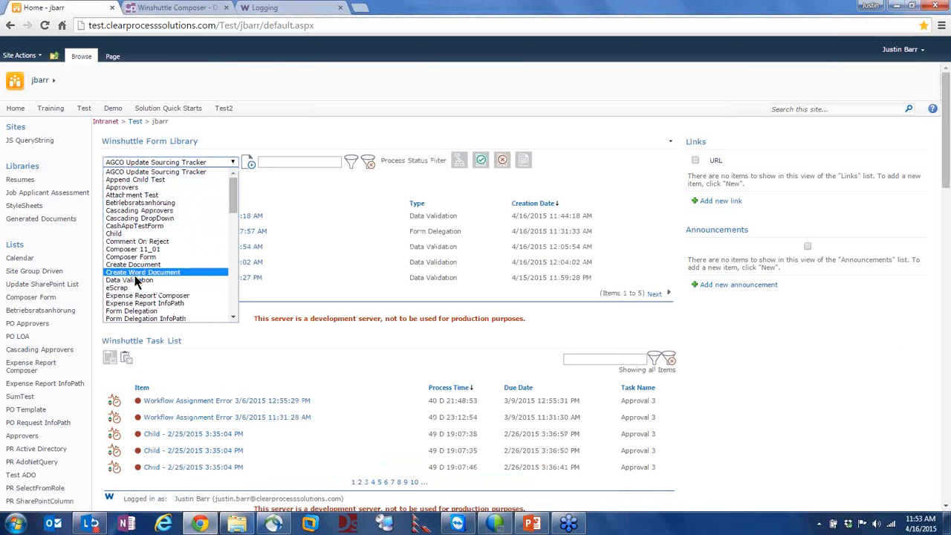
pyautogui.click(137, 281)
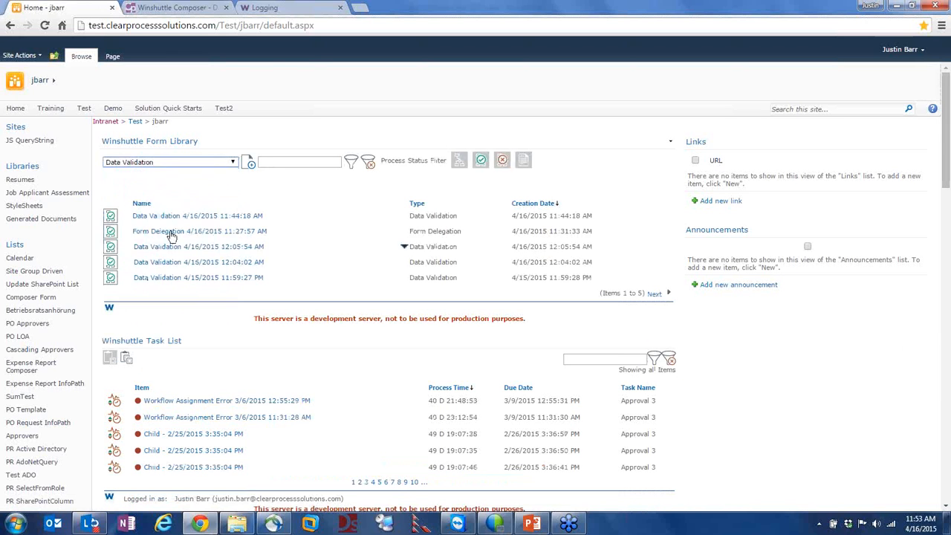
pyautogui.click(248, 164)
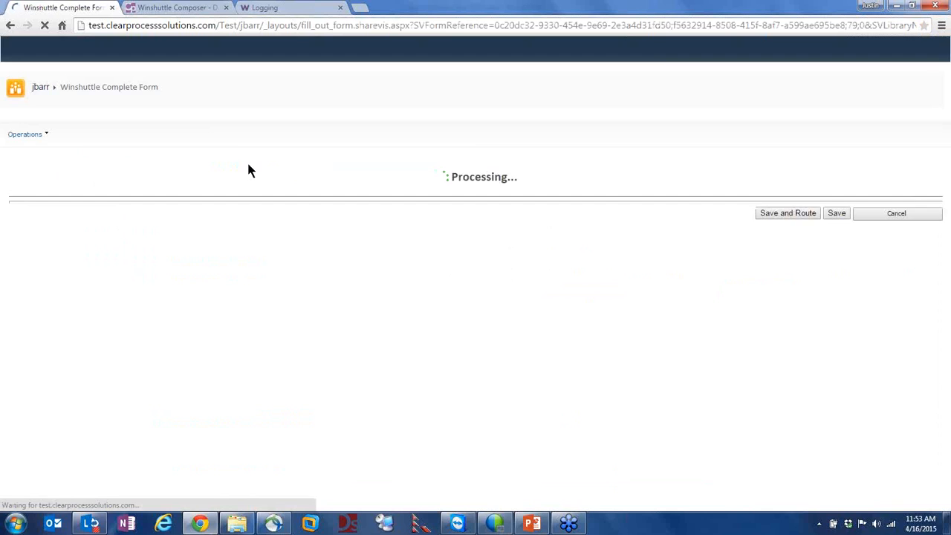
# Validate with only jquery1 filled (Form Error), then enter 'a' in jquery2 and validate (Form Correct)
pyautogui.scroll(-2, 372, 226)
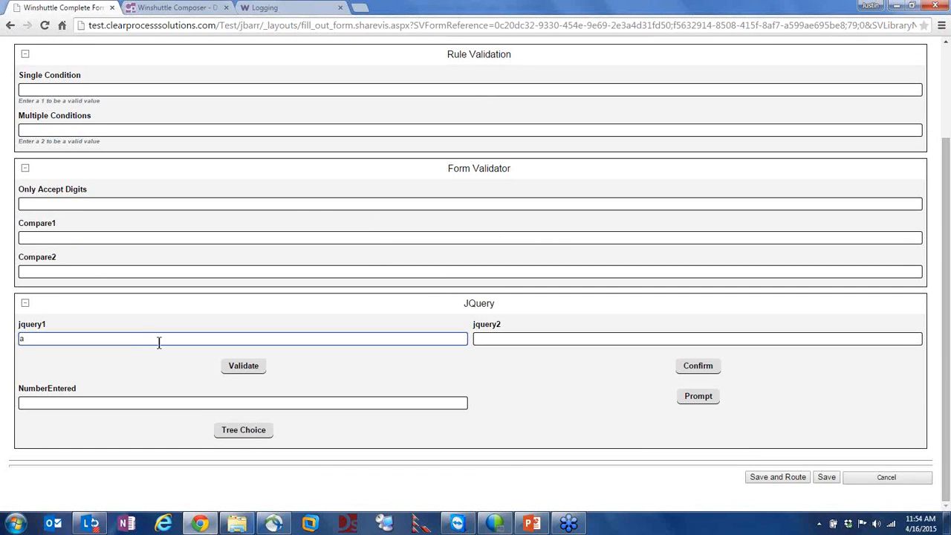
pyautogui.click(240, 370)
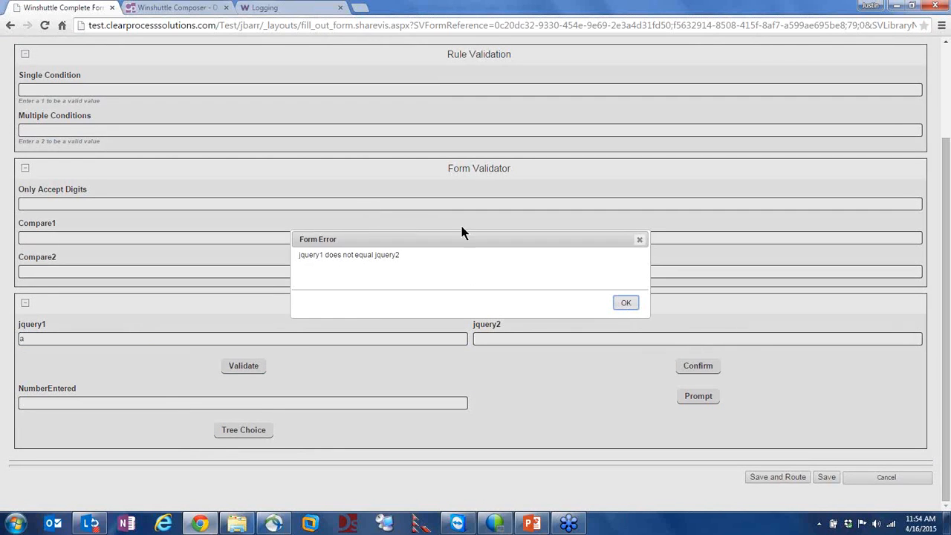
pyautogui.click(626, 303)
pyautogui.click(498, 342)
pyautogui.write('a')
pyautogui.click(229, 366)
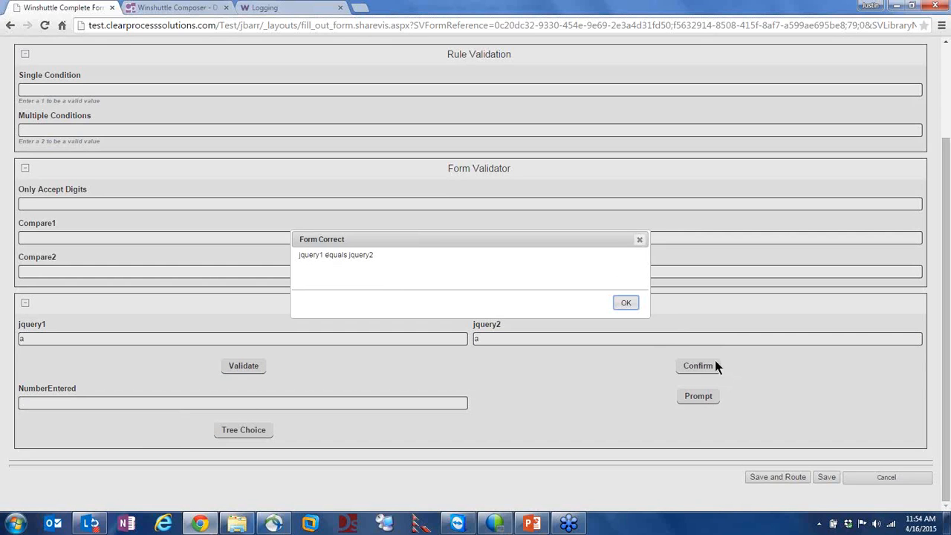
pyautogui.click(618, 303)
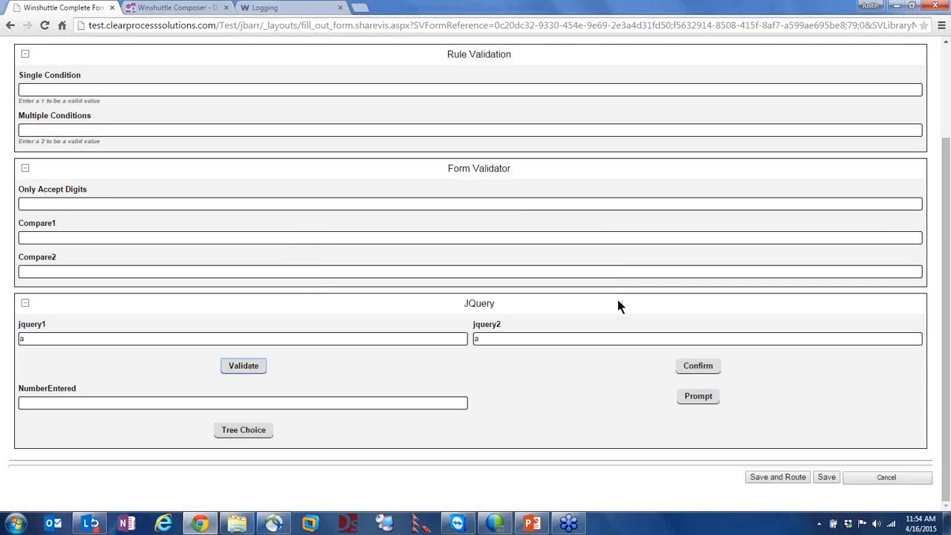
# Open the Validate button's New Rule code in Composer's form designer
pyautogui.click(129, 8)
pyautogui.scroll(-2, 132, 331)
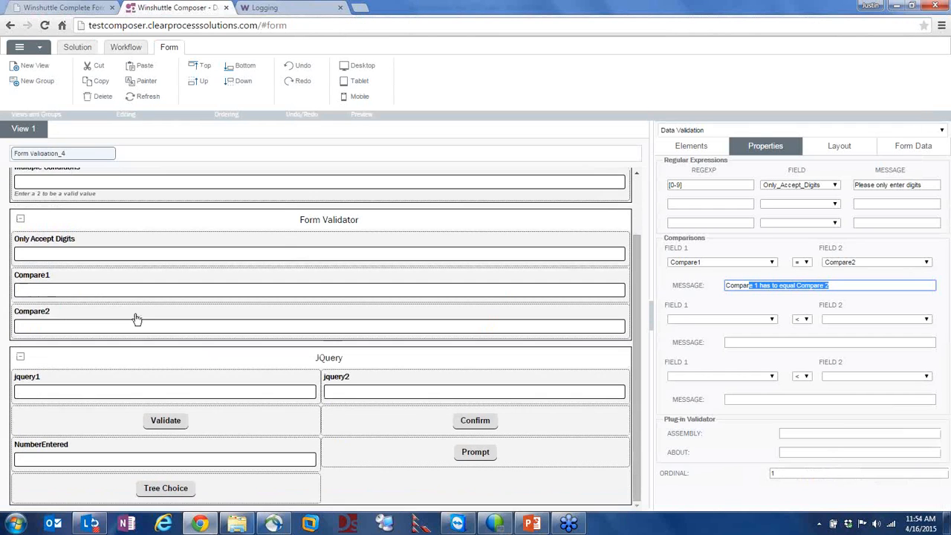
pyautogui.click(183, 424)
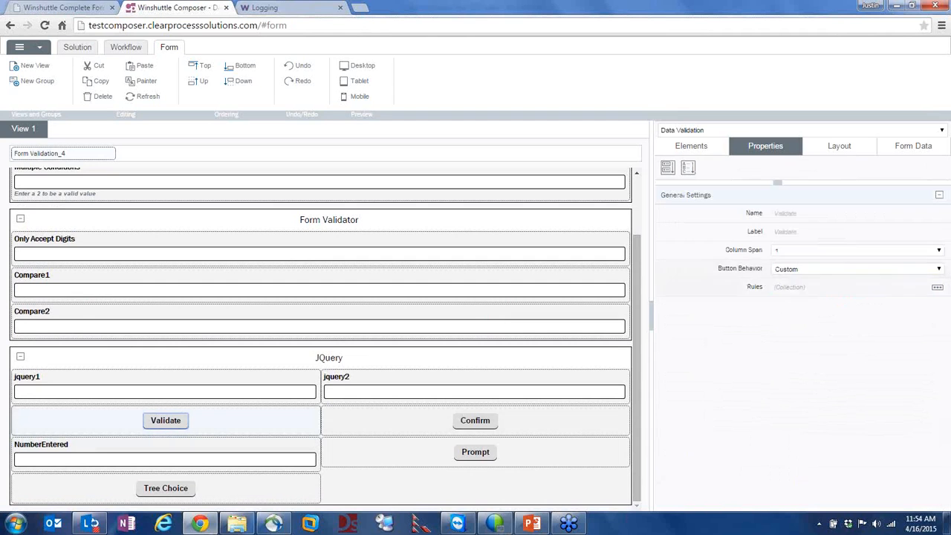
pyautogui.click(936, 288)
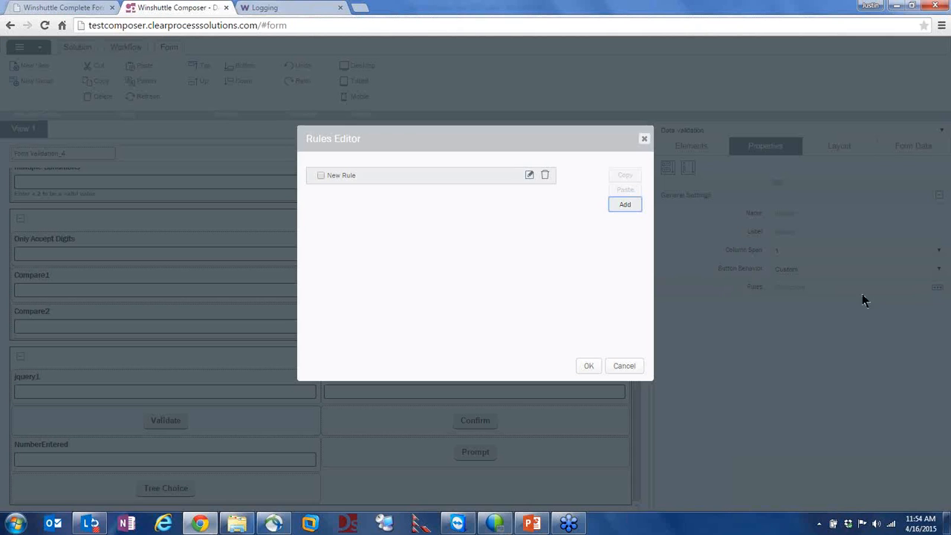
pyautogui.click(529, 176)
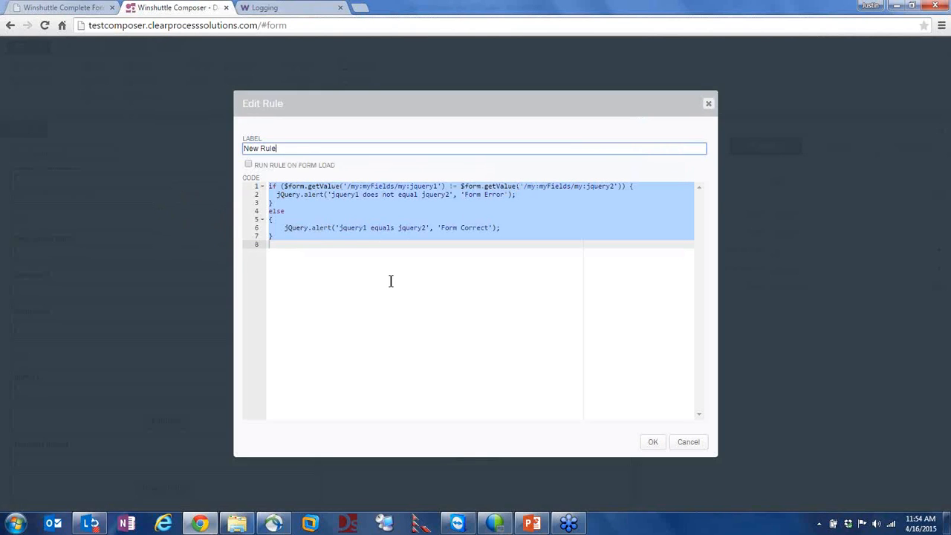
# Walk through the code: alert 'Form Error' when jquery1 differs from jquery2, else 'Form Correct'
pyautogui.click(331, 238)
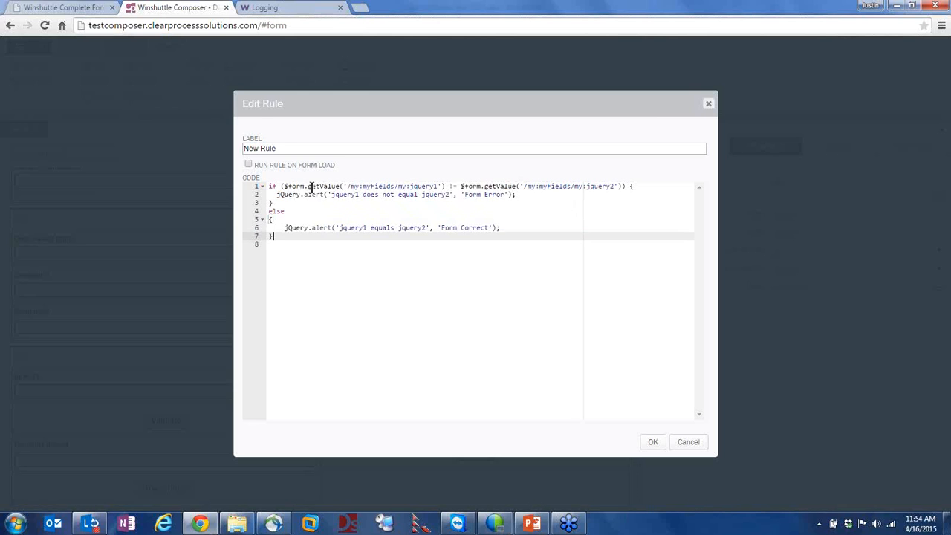
pyautogui.moveTo(437, 186); pyautogui.dragTo(410, 186)
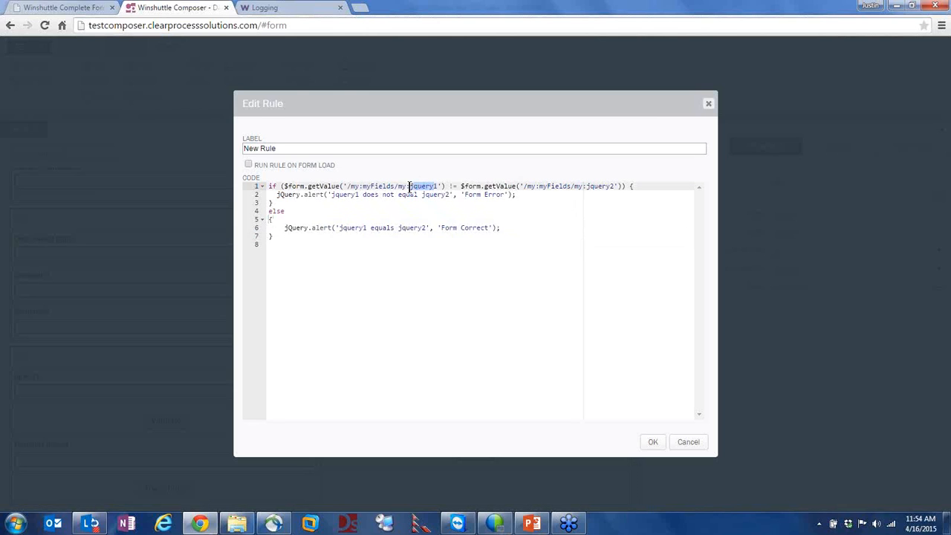
pyautogui.click(452, 188)
pyautogui.moveTo(595, 188); pyautogui.dragTo(620, 193)
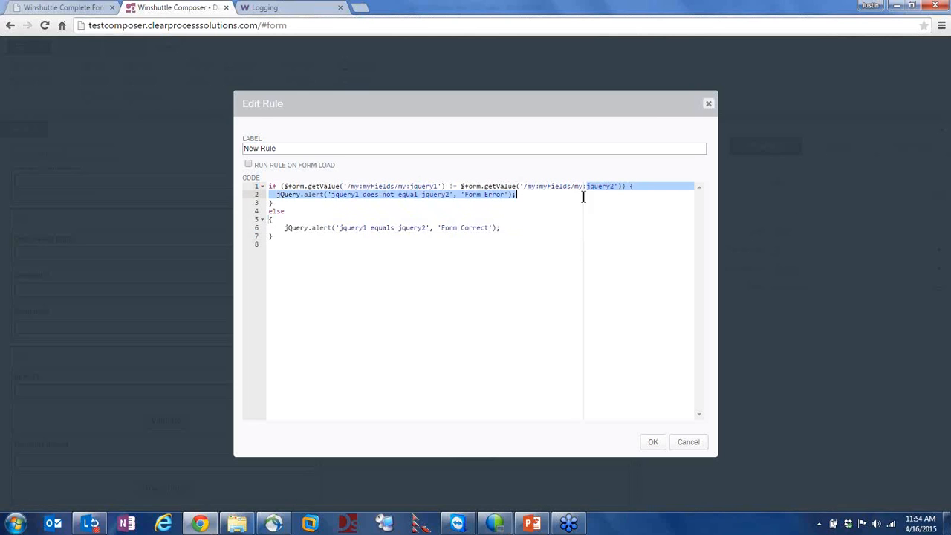
pyautogui.click(306, 211)
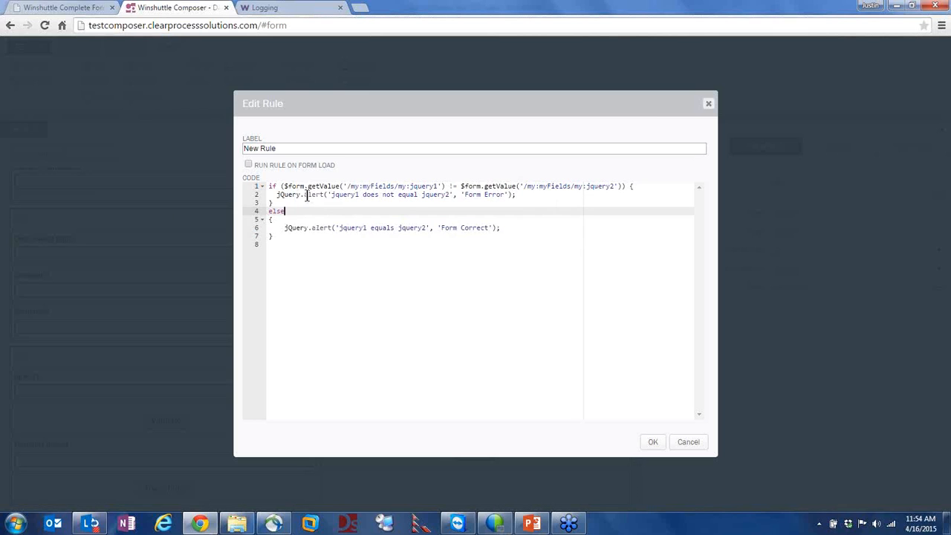
pyautogui.click(306, 195)
pyautogui.click(280, 196)
pyautogui.click(332, 195)
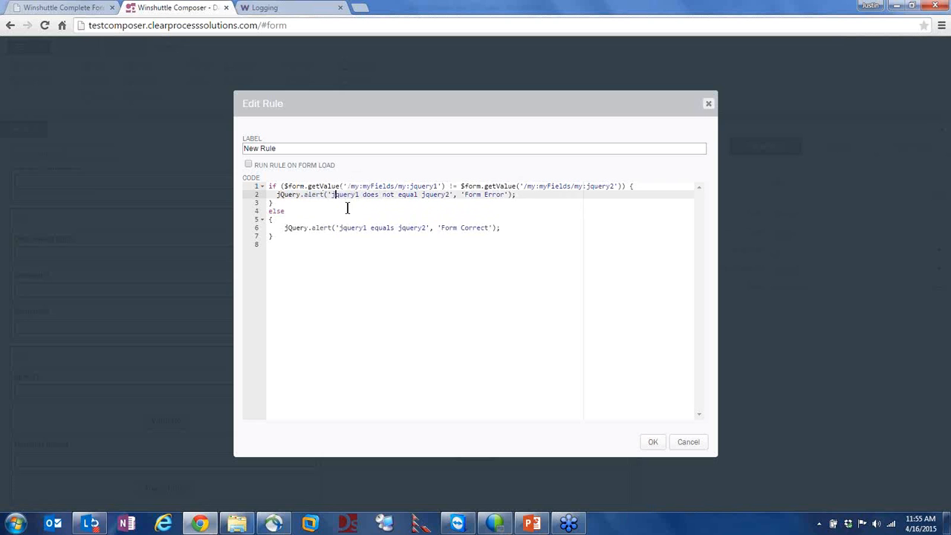
pyautogui.moveTo(340, 201); pyautogui.dragTo(347, 196)
pyautogui.click(343, 197)
pyautogui.click(348, 195)
pyautogui.click(85, 10)
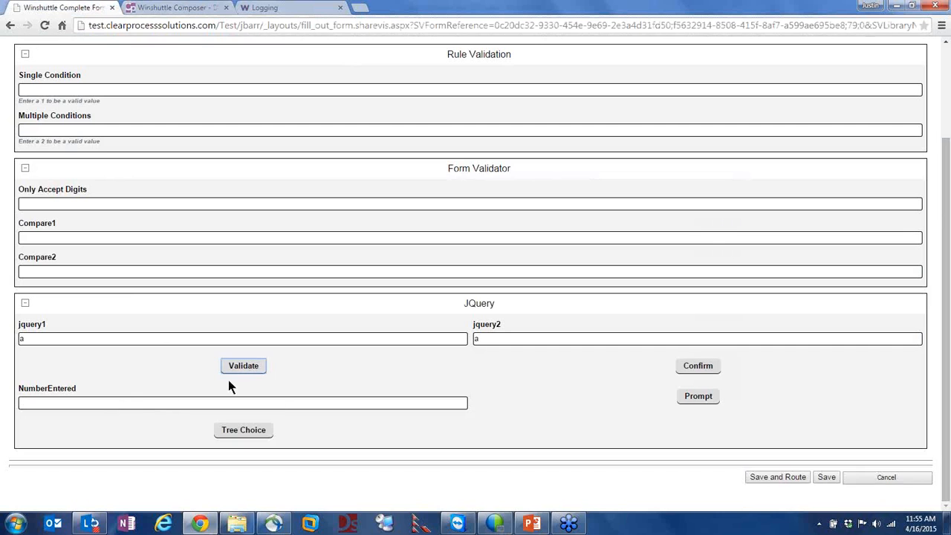
# Pass validation with matching values, then change jquery2 from a to b and validate again
pyautogui.click(250, 367)
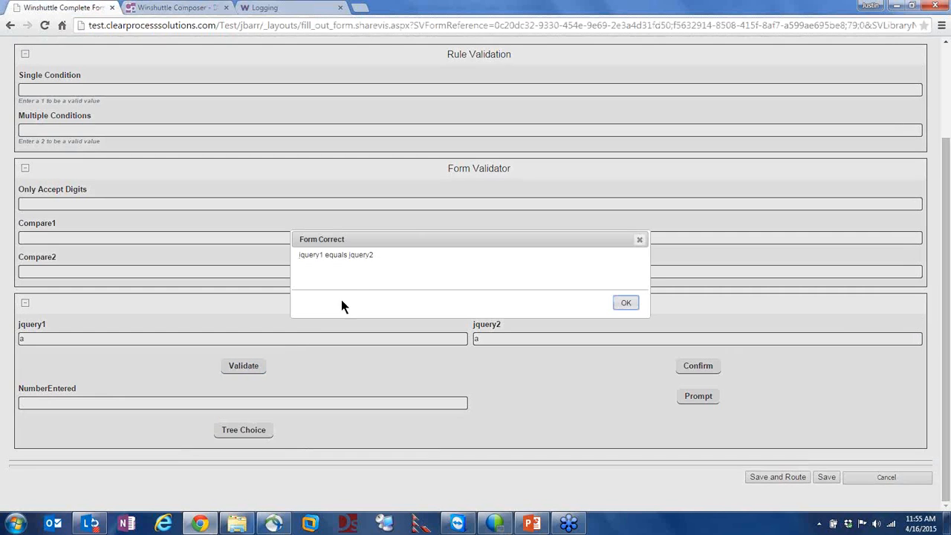
pyautogui.click(621, 303)
pyautogui.moveTo(484, 338); pyautogui.dragTo(455, 336)
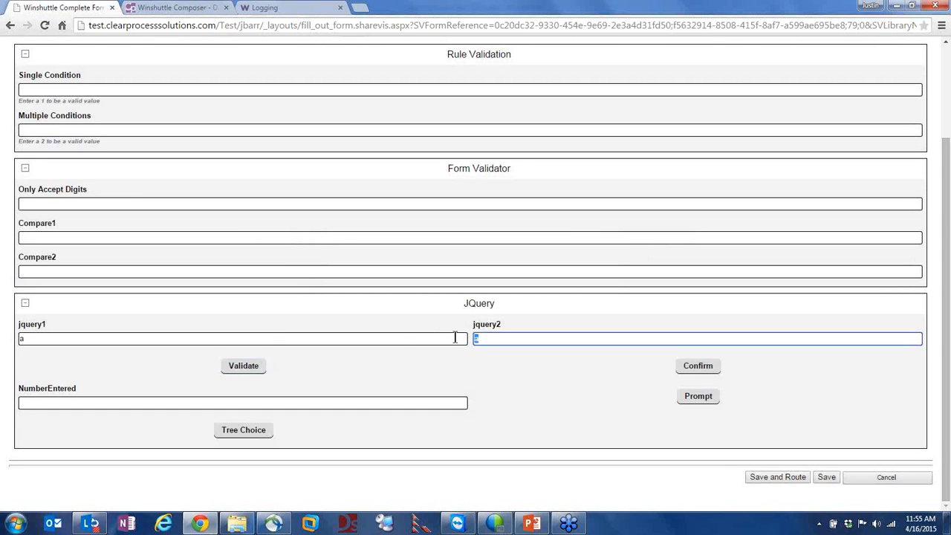
pyautogui.click(249, 367)
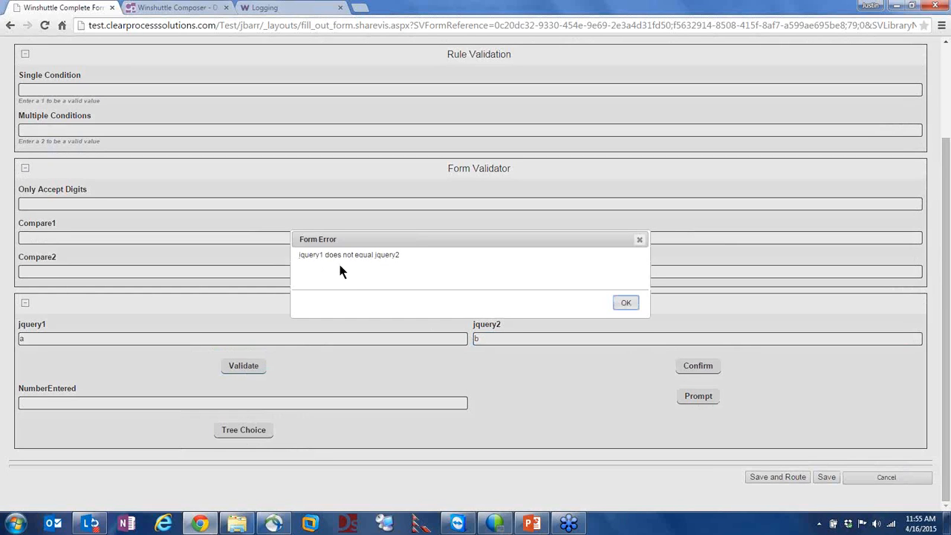
# Rerun validation to show the 'jquery1 does not equal jquery2' Form Error, then dismiss it
pyautogui.moveTo(364, 254)
pyautogui.mouseDown()
pyautogui.moveTo(391, 256)
pyautogui.moveTo(371, 256)
pyautogui.mouseUp()
pyautogui.click(391, 256)
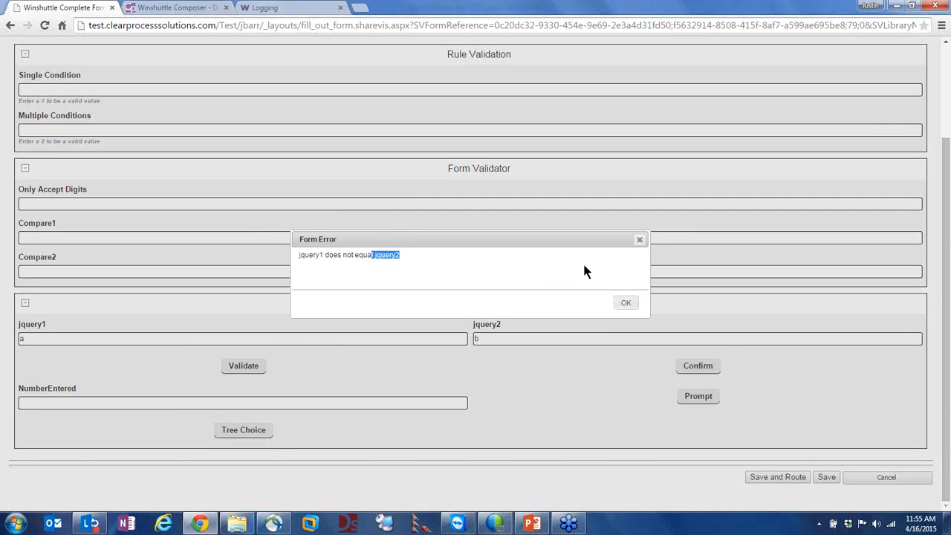
pyautogui.click(627, 305)
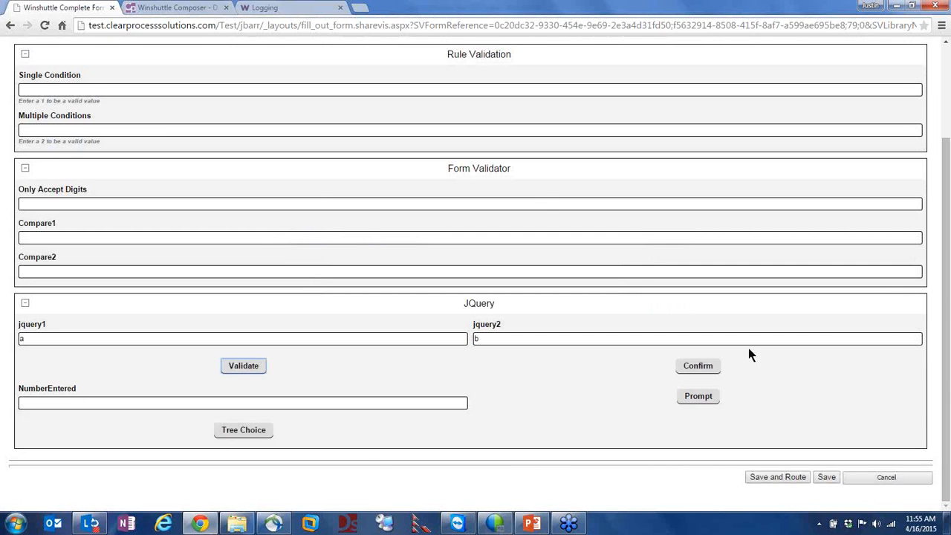
pyautogui.scroll(2, 297, 208)
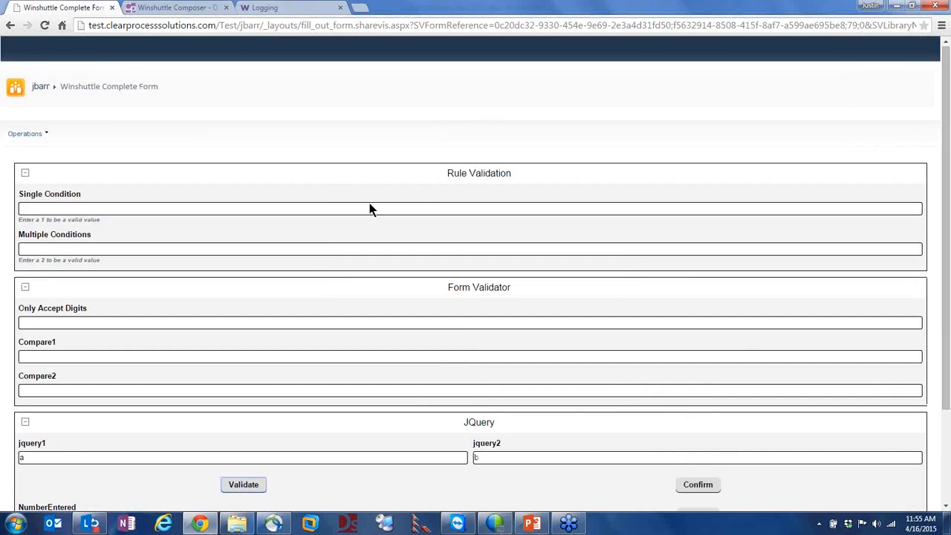
pyautogui.scroll(-2, 342, 216)
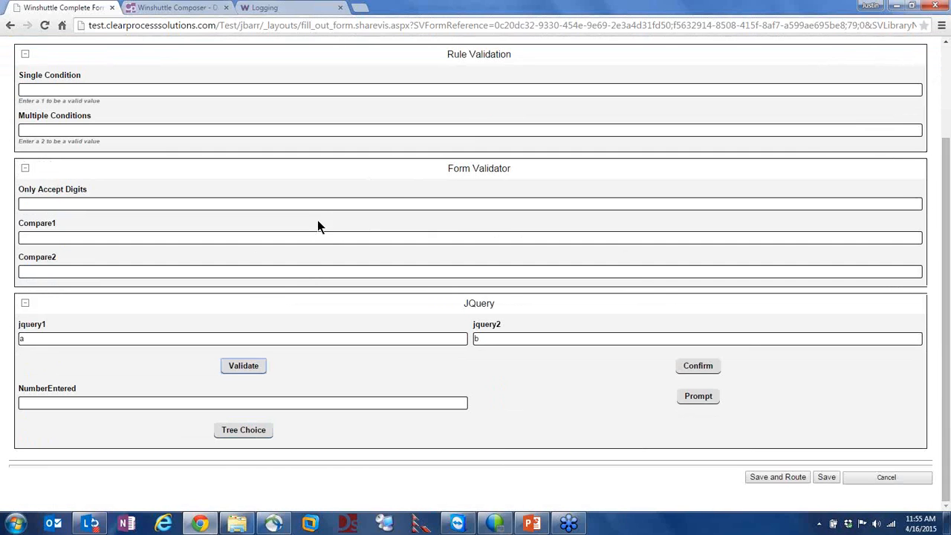
pyautogui.click(240, 367)
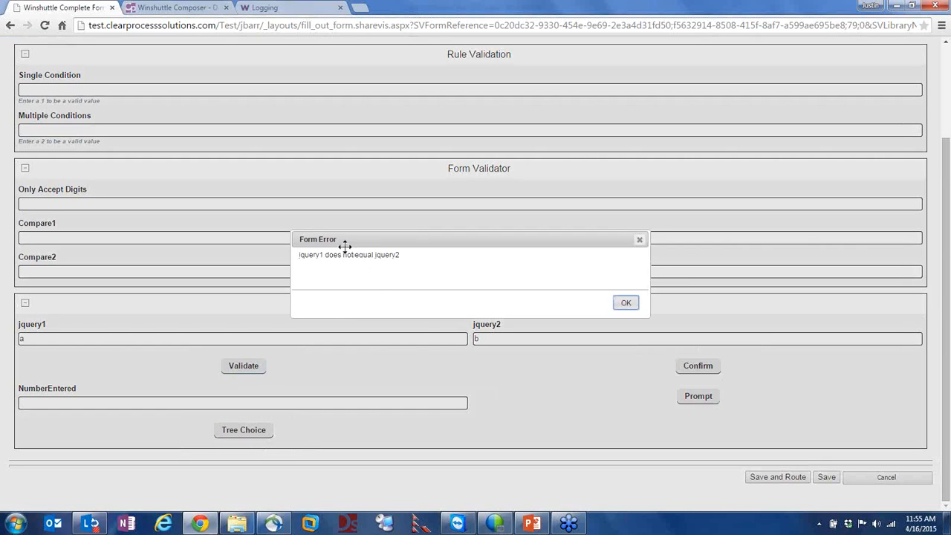
pyautogui.moveTo(316, 254); pyautogui.dragTo(425, 268)
pyautogui.click(622, 303)
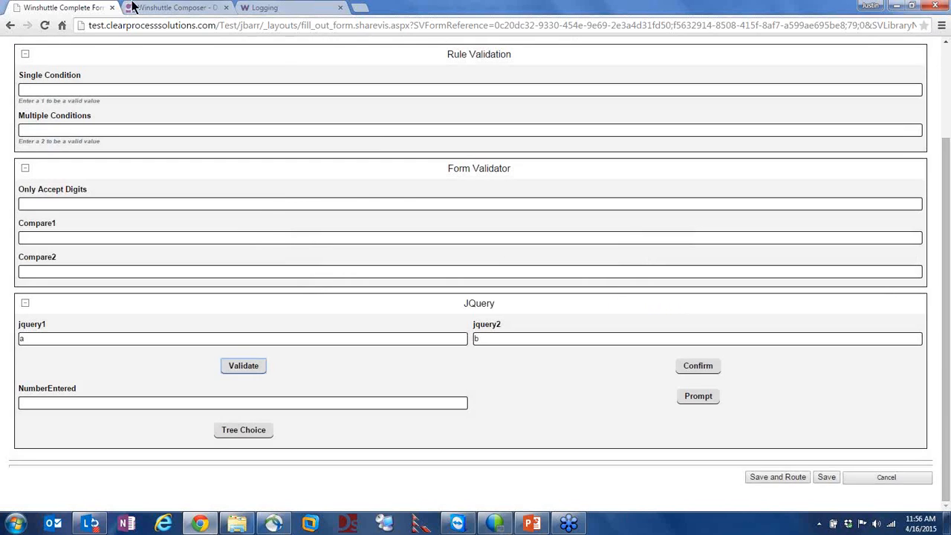
# Review the Validate rule's code (getValue condition, Form Error and Form Correct alerts) and close it unchanged
pyautogui.click(165, 7)
pyautogui.click(312, 196)
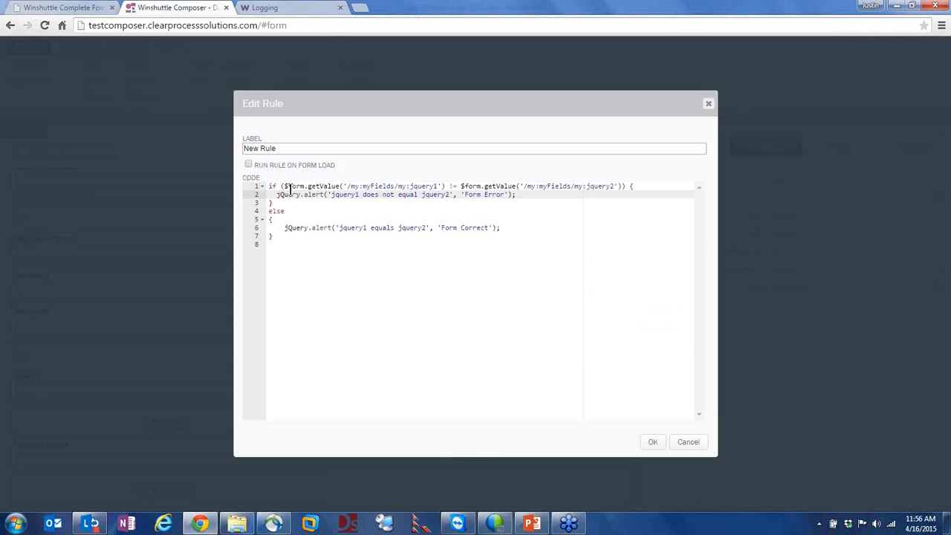
pyautogui.click(290, 187)
pyautogui.click(280, 211)
pyautogui.moveTo(279, 228); pyautogui.dragTo(429, 228)
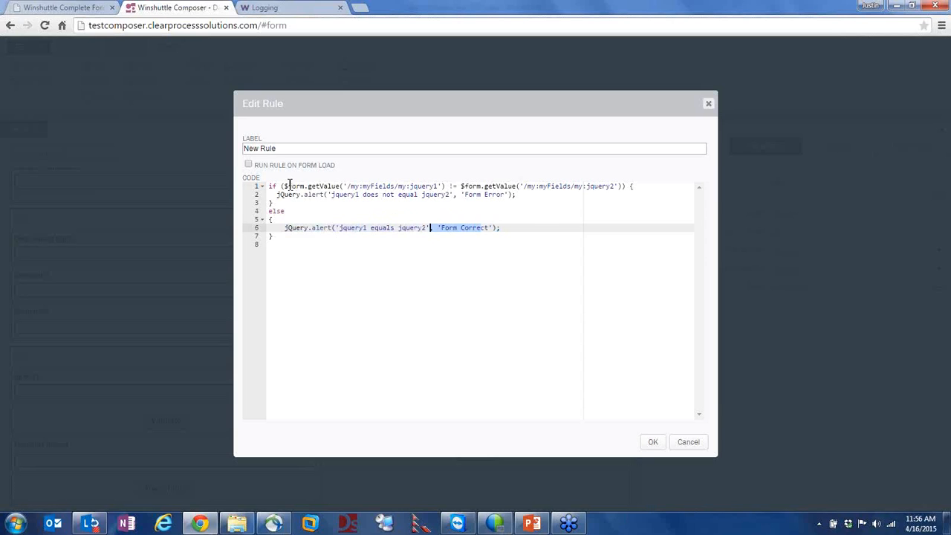
pyautogui.moveTo(290, 186); pyautogui.dragTo(331, 186)
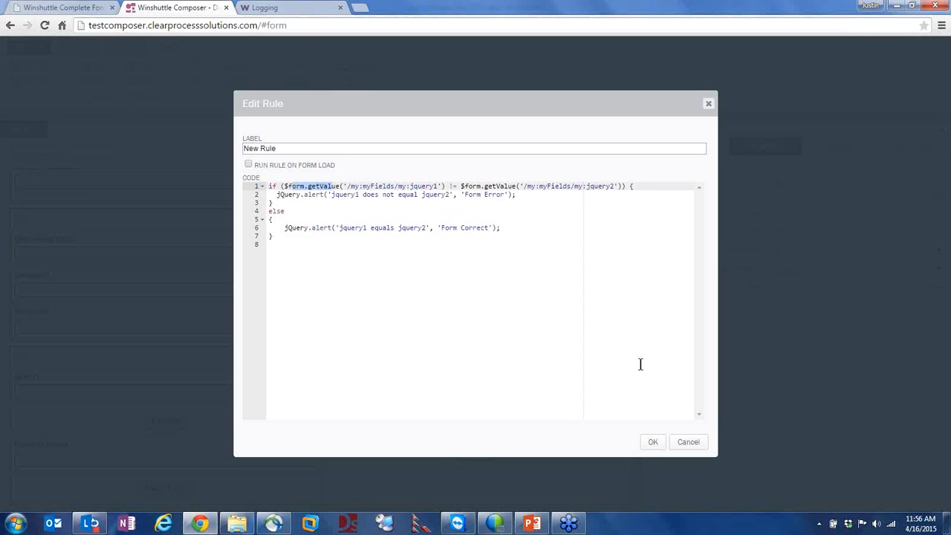
pyautogui.click(690, 444)
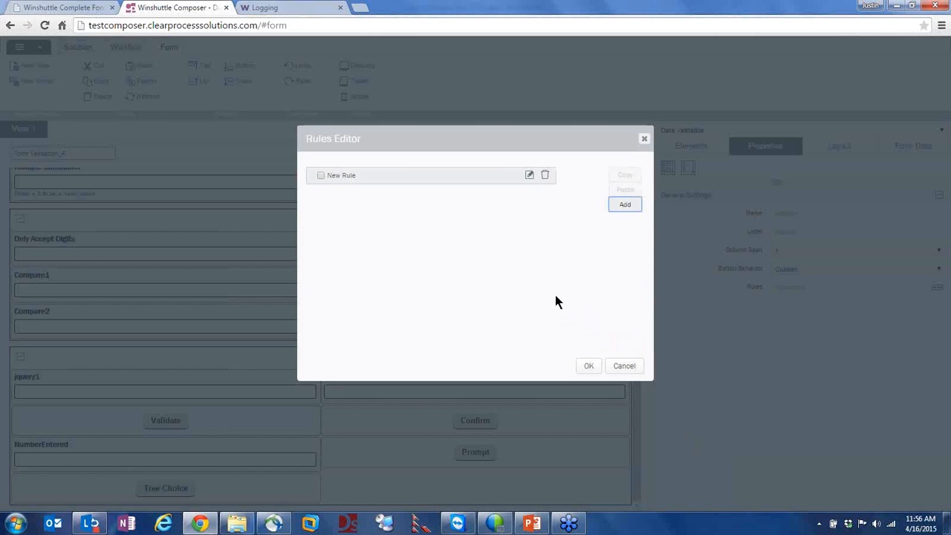
# Start a Rule Wizard rule with the condition jquery1 Is Not Equal To
pyautogui.click(619, 208)
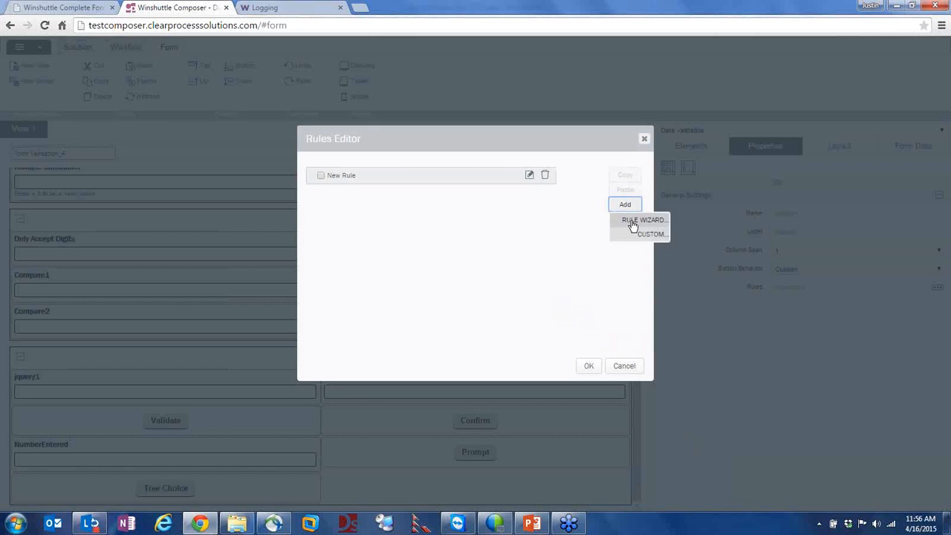
pyautogui.click(632, 221)
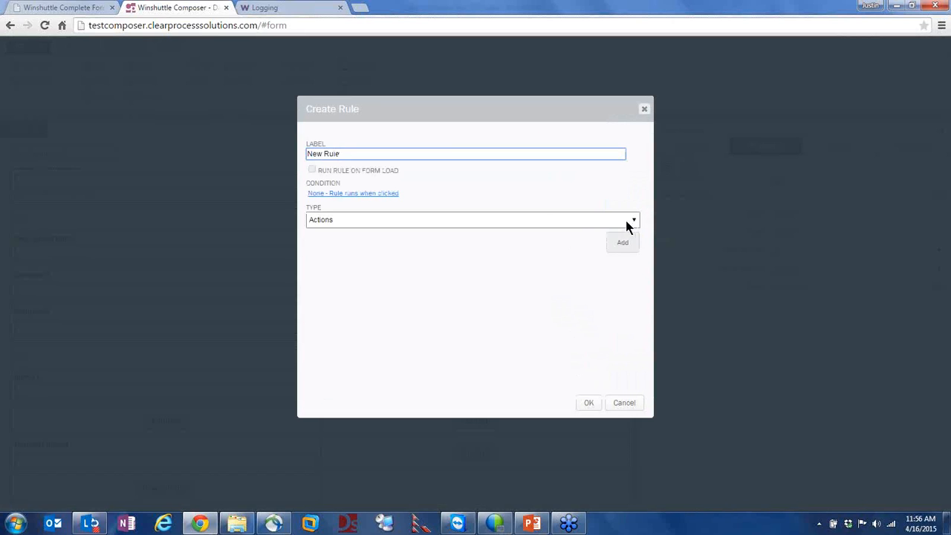
pyautogui.click(332, 195)
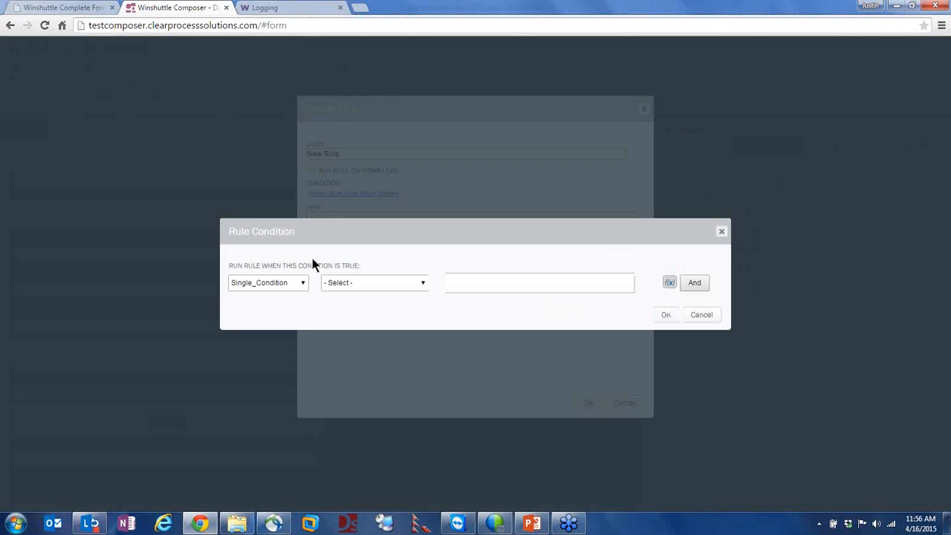
pyautogui.click(268, 283)
pyautogui.click(259, 341)
pyautogui.click(344, 287)
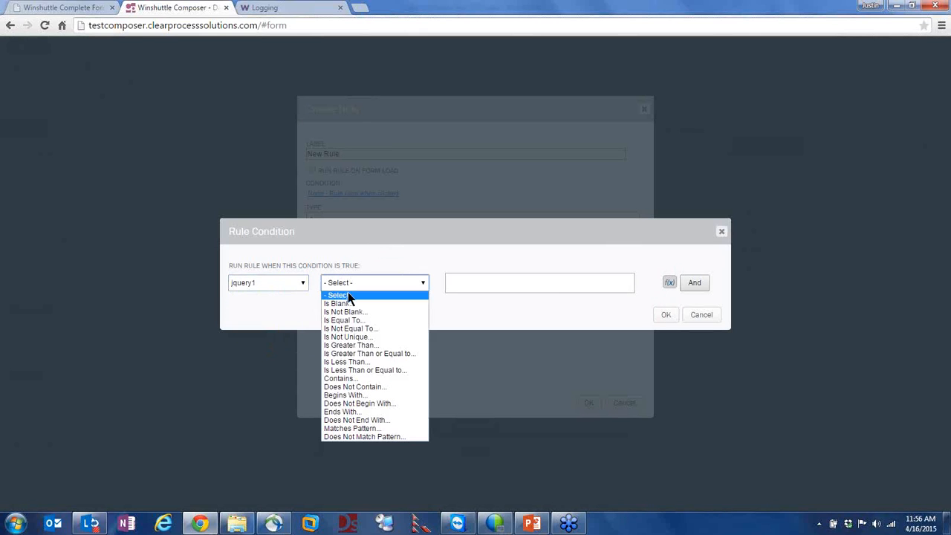
pyautogui.click(359, 332)
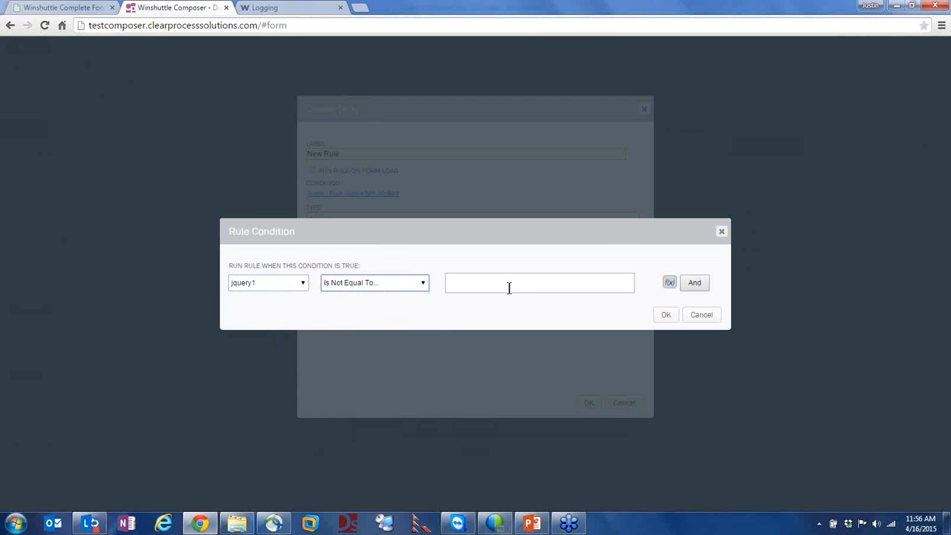
# Set the comparison value to jquery2's field value via f(x) and finish the new rule
pyautogui.click(670, 282)
pyautogui.click(314, 367)
pyautogui.doubleClick(364, 292)
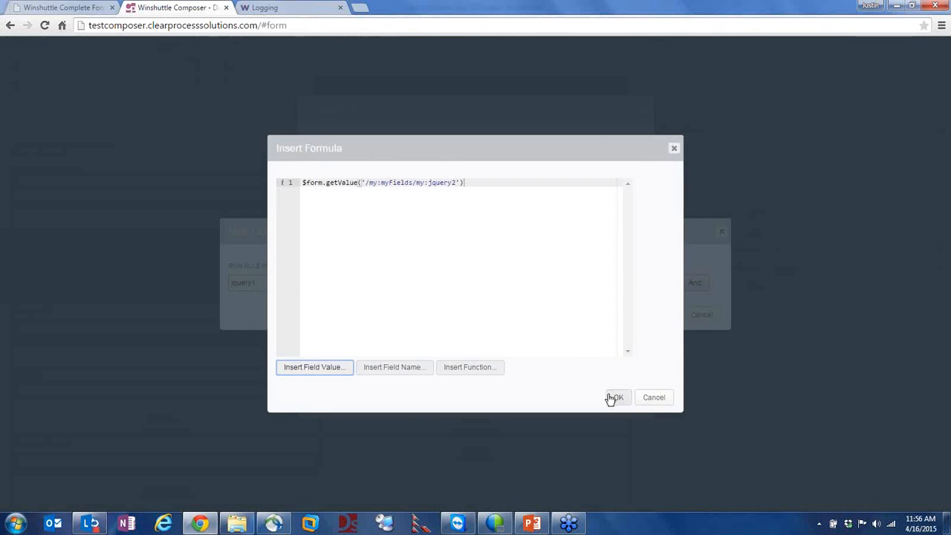
pyautogui.click(614, 396)
pyautogui.click(663, 315)
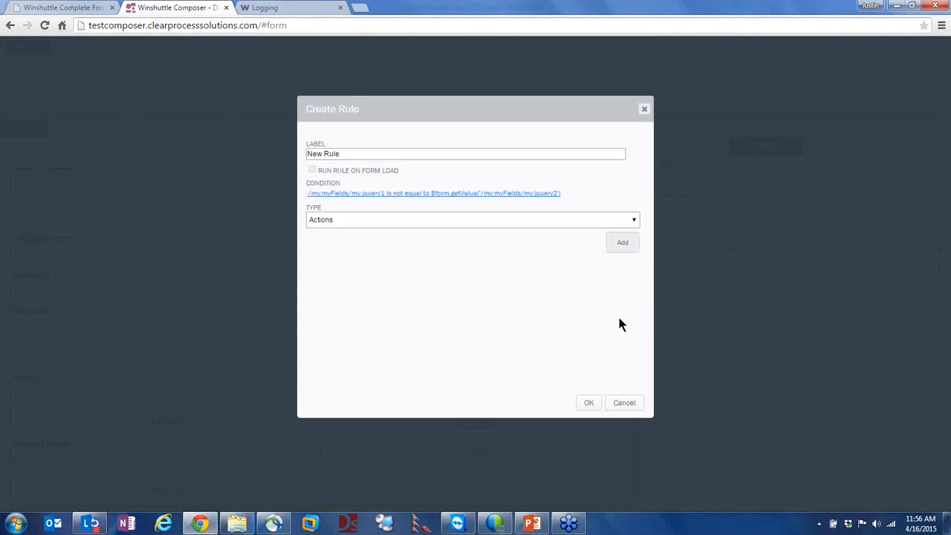
pyautogui.click(590, 403)
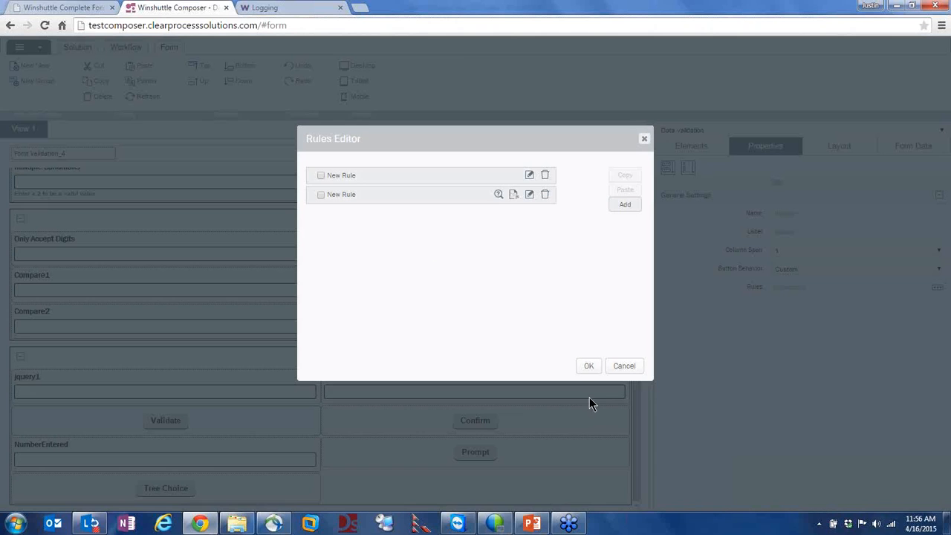
# Review the new rule's generated code comparing jquery1 not equal to jquery2
pyautogui.click(497, 196)
pyautogui.click(346, 226)
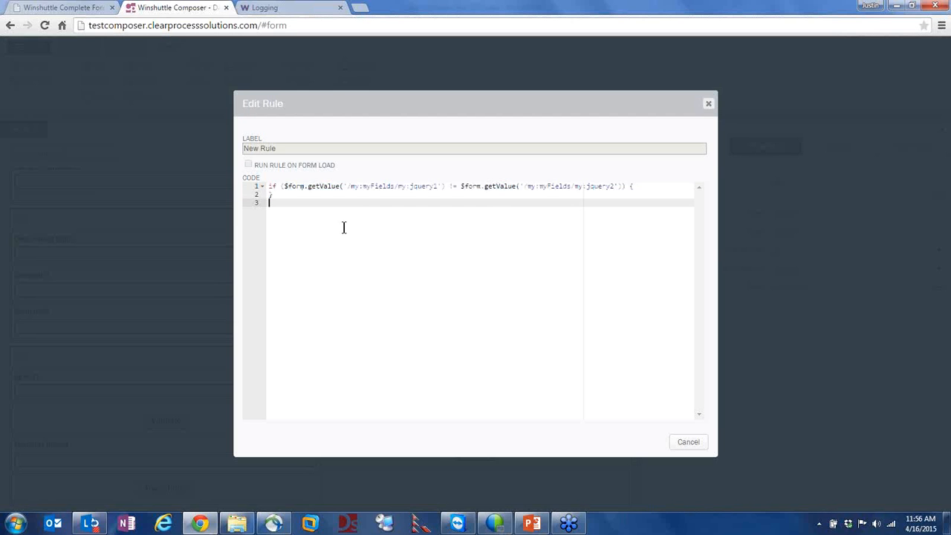
pyautogui.moveTo(283, 186); pyautogui.dragTo(405, 180)
pyautogui.click(424, 204)
pyautogui.click(417, 186)
pyautogui.click(449, 187)
pyautogui.click(587, 187)
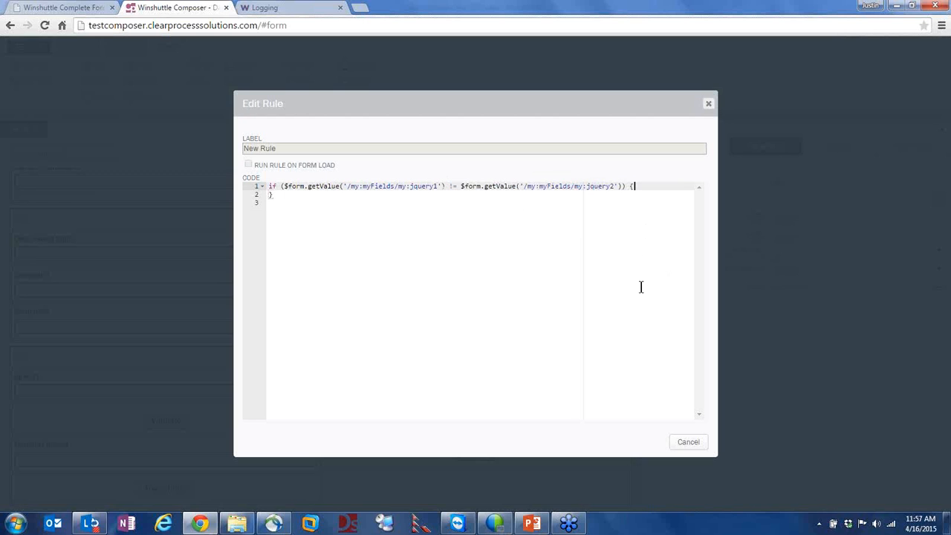
pyautogui.click(688, 442)
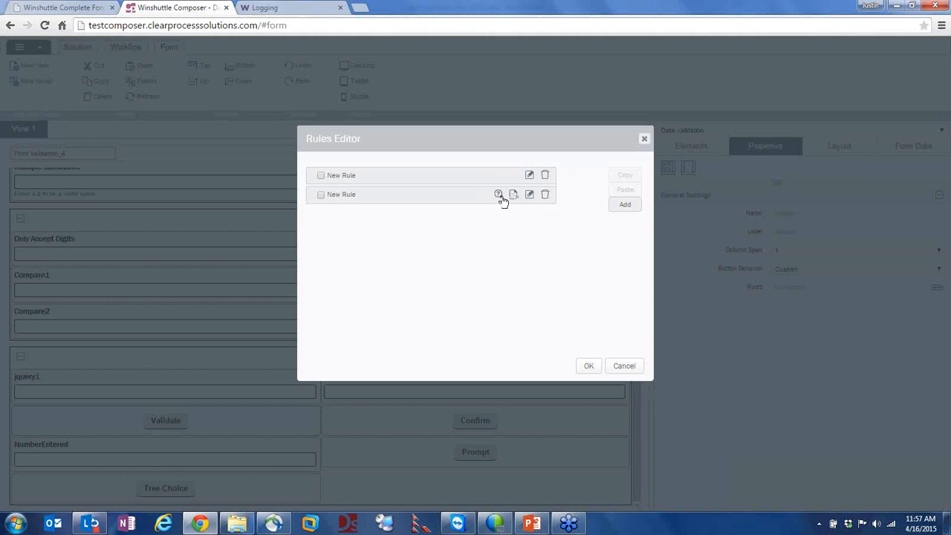
# Delete the second New Rule, recheck the original rule's Form Error/Form Correct alerts, and close the rules
pyautogui.click(545, 194)
pyautogui.click(529, 175)
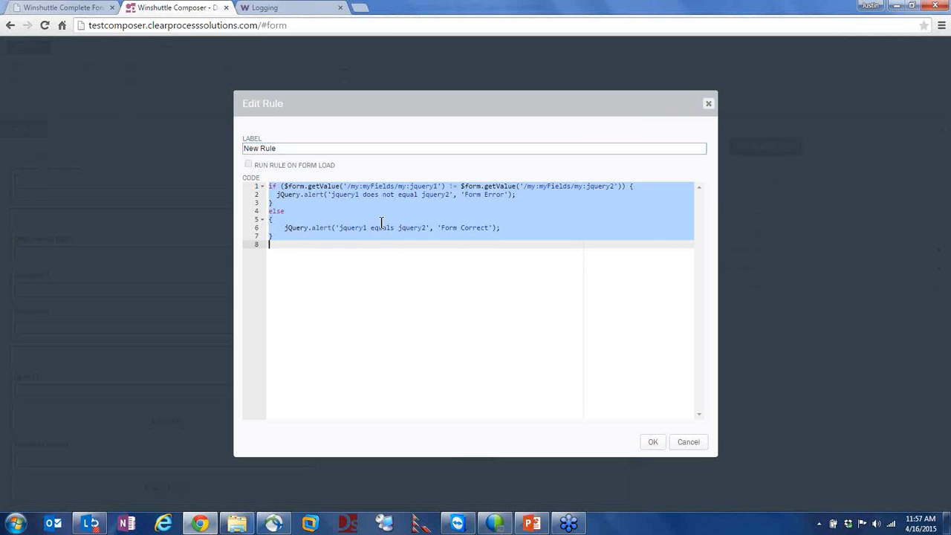
pyautogui.click(334, 218)
pyautogui.moveTo(313, 196); pyautogui.dragTo(343, 196)
pyautogui.click(313, 219)
pyautogui.click(297, 231)
pyautogui.click(688, 442)
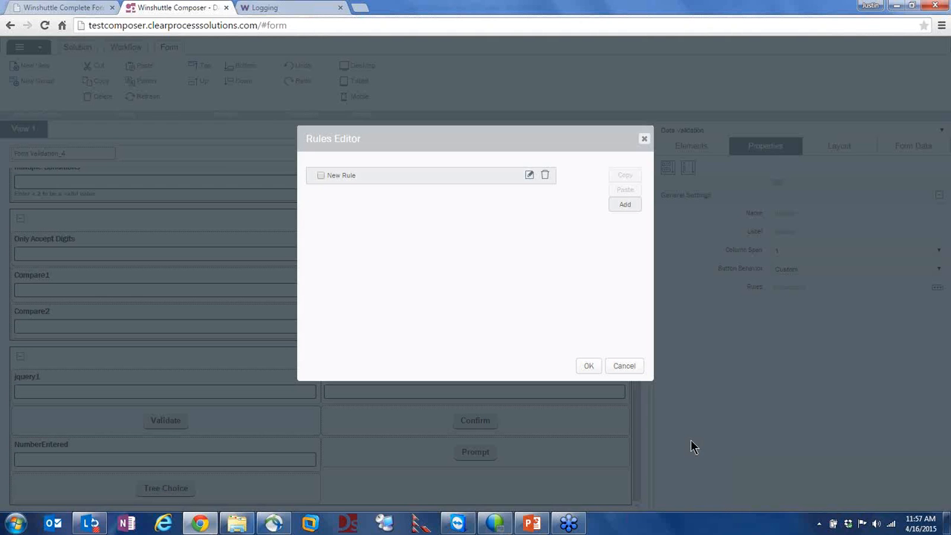
pyautogui.click(625, 366)
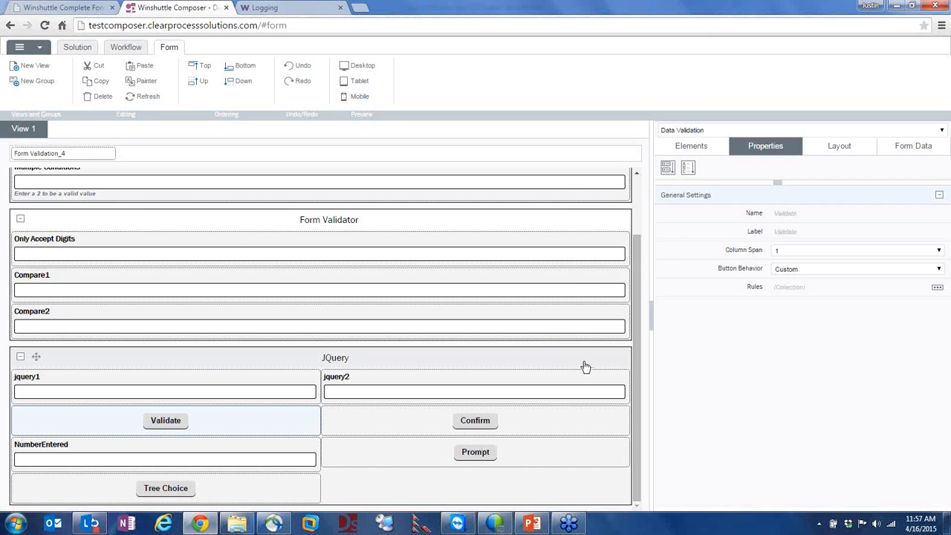
pyautogui.hotkey('alt', 'Tab')
pyautogui.hotkey('alt', 'Tab')
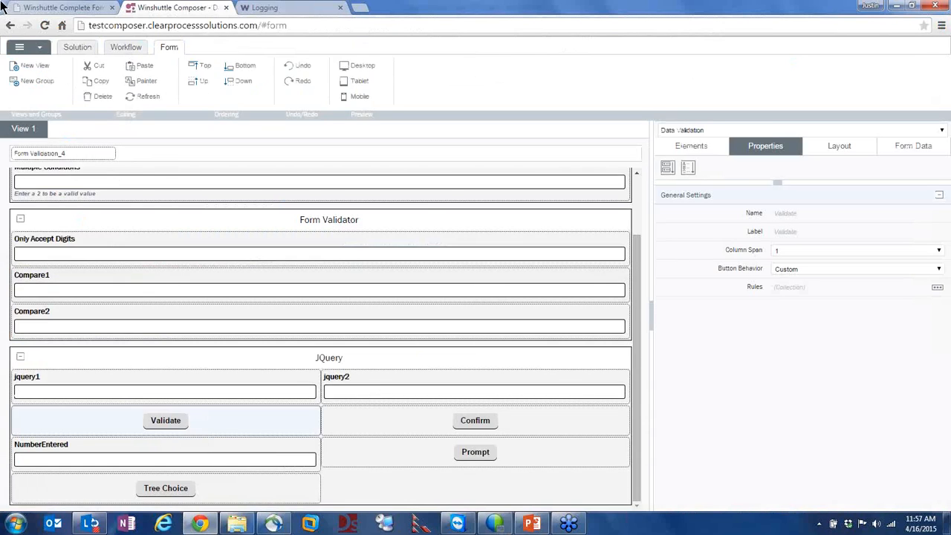
# With jquery1 'a' and jquery2 'b', decline the Confirm prompt to get 'Form not submitted'
pyautogui.click(43, 9)
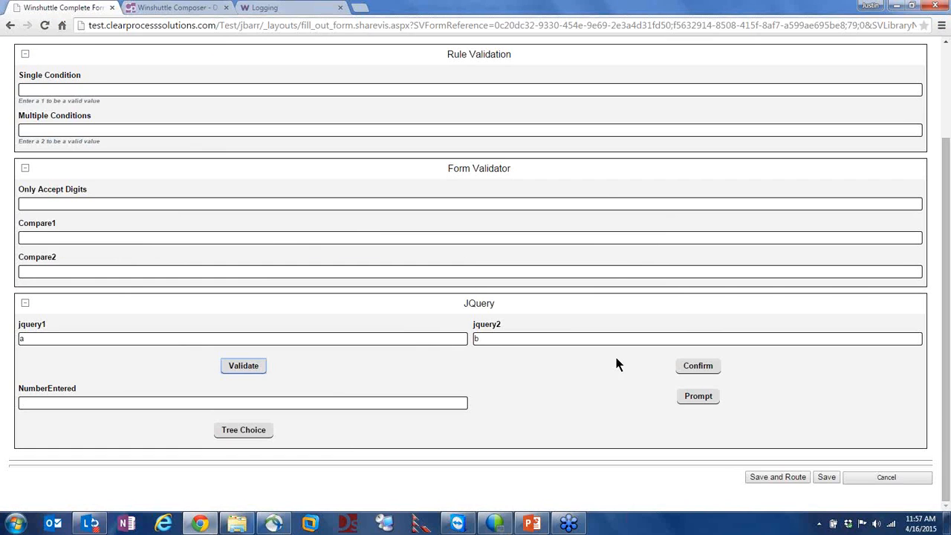
pyautogui.click(441, 333)
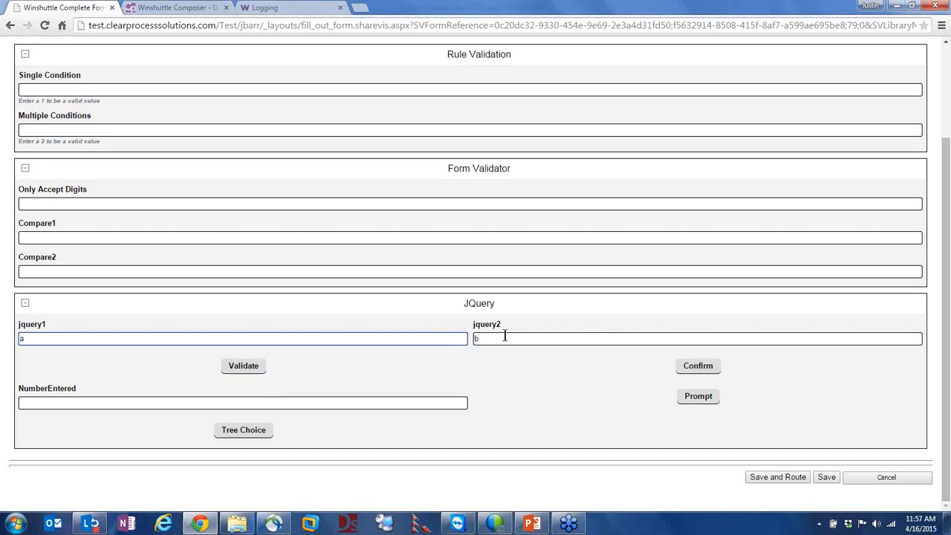
pyautogui.click(697, 366)
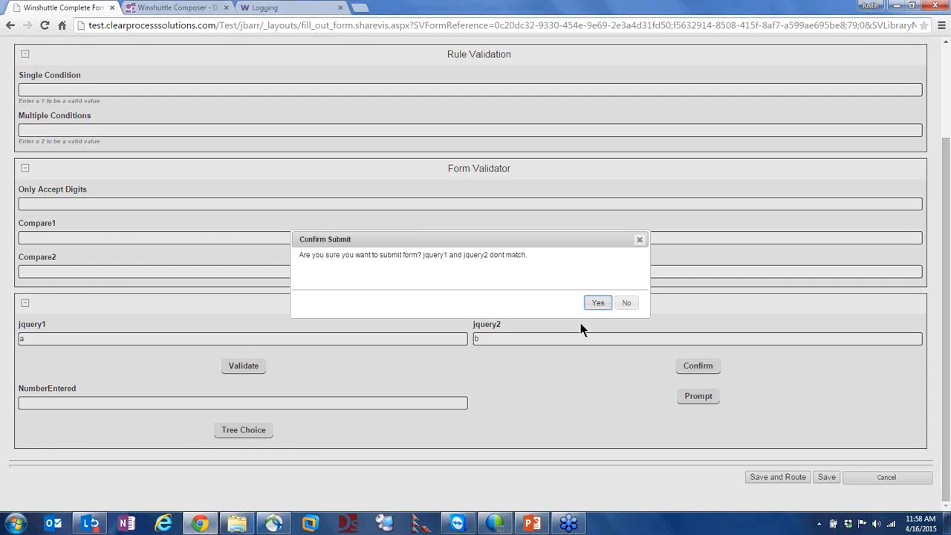
pyautogui.click(628, 306)
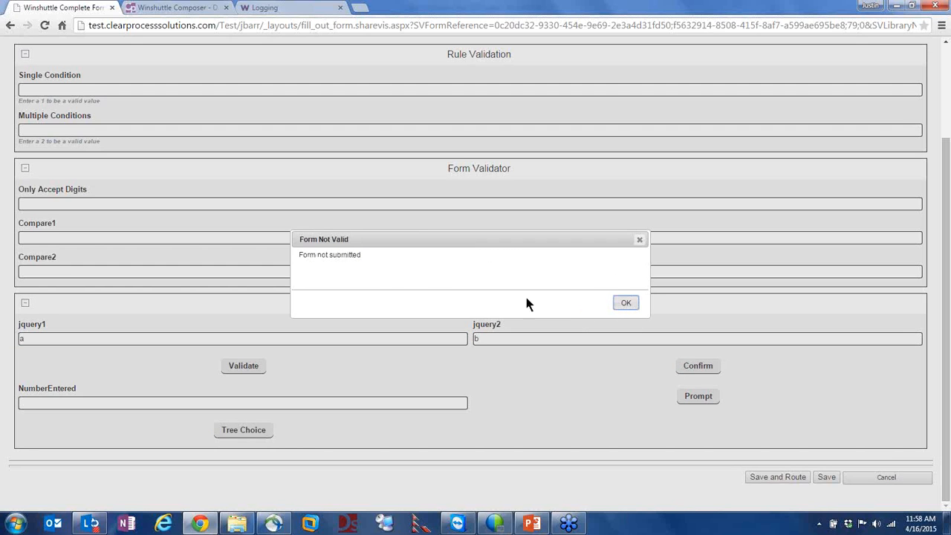
pyautogui.moveTo(308, 256); pyautogui.dragTo(341, 272)
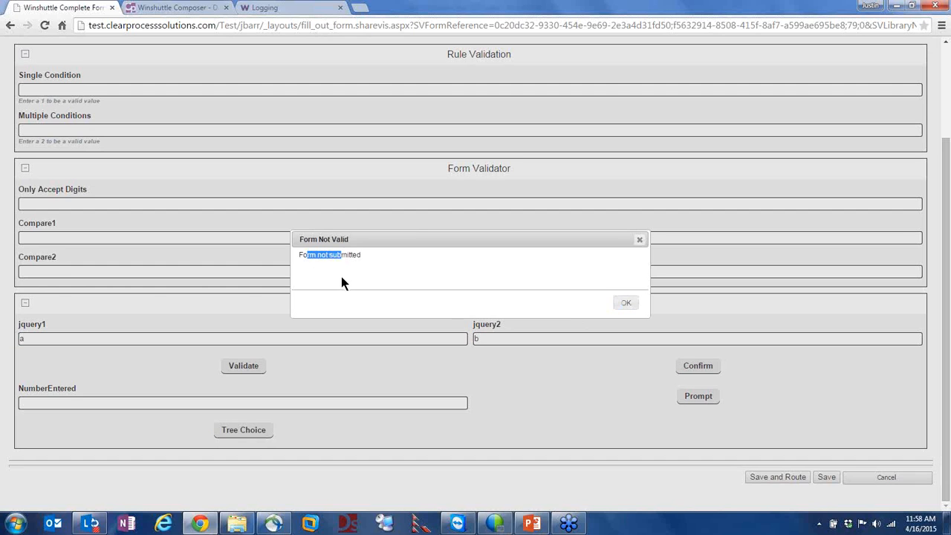
pyautogui.click(342, 273)
pyautogui.click(627, 305)
# Run Confirm again and accept, getting 'Form was submitted', then return to the designer
pyautogui.click(700, 365)
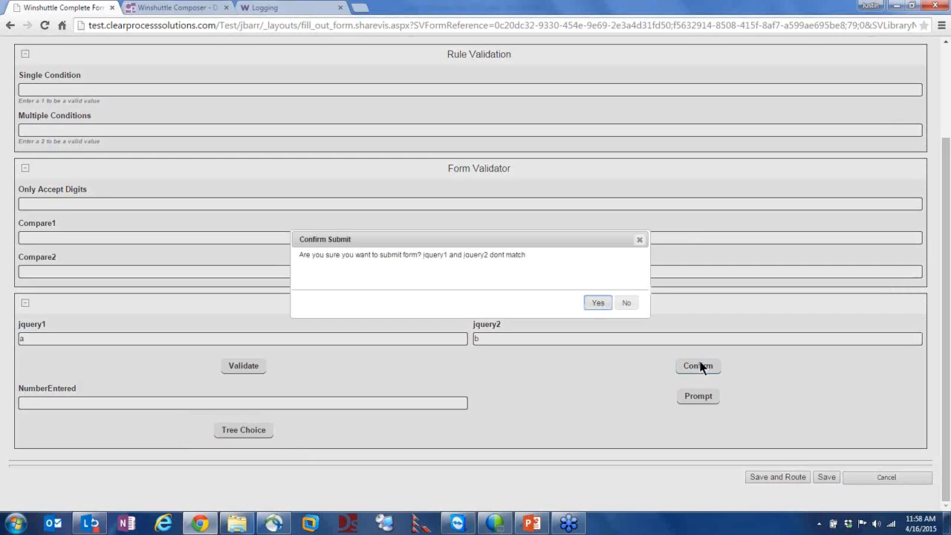
pyautogui.click(588, 306)
pyautogui.moveTo(300, 256); pyautogui.dragTo(344, 257)
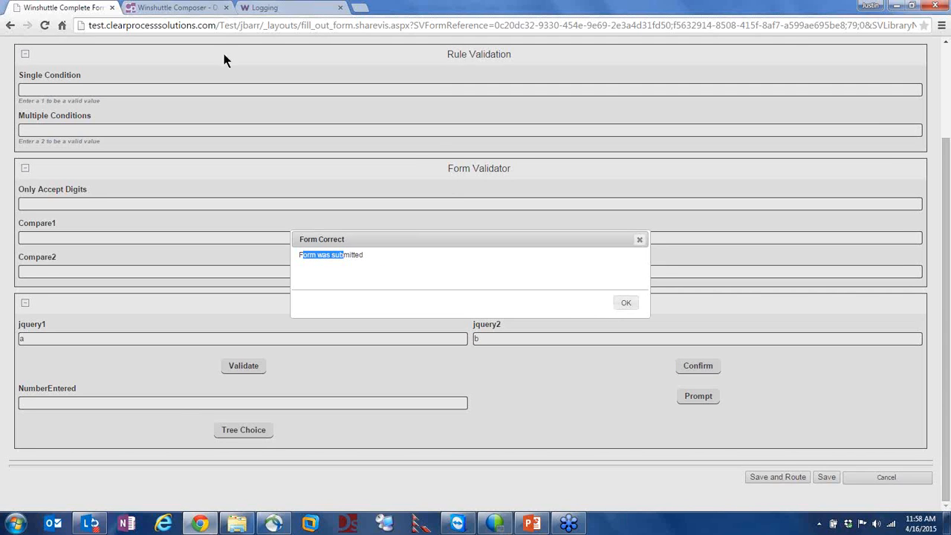
pyautogui.click(626, 304)
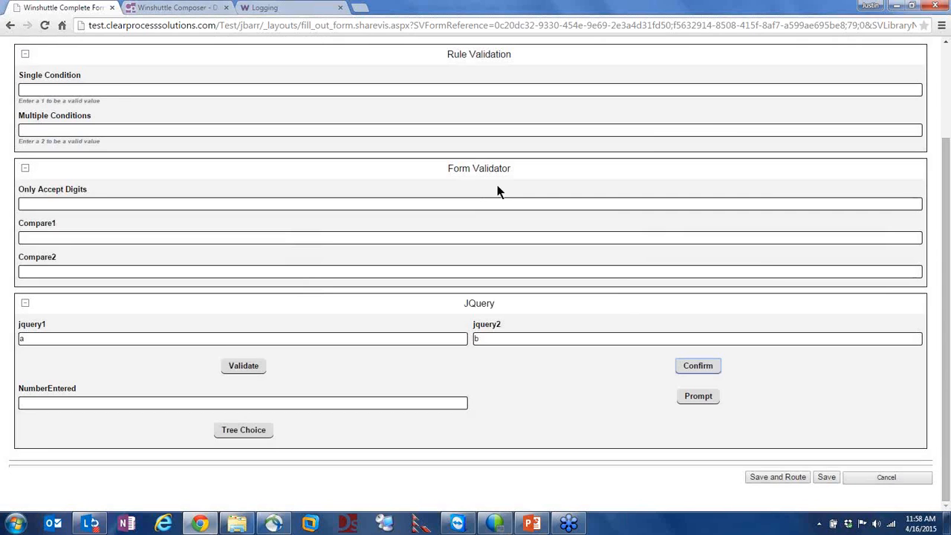
pyautogui.click(186, 9)
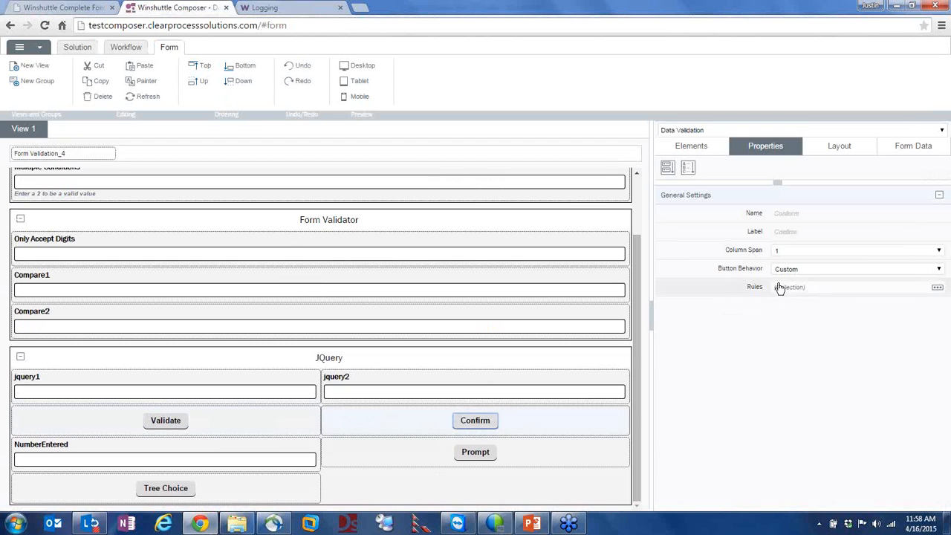
# Open the Confirm button's rule code and inspect its jquery1/jquery2 condition, jQuery.confirm question and 'Confirm Submit' title
pyautogui.click(937, 287)
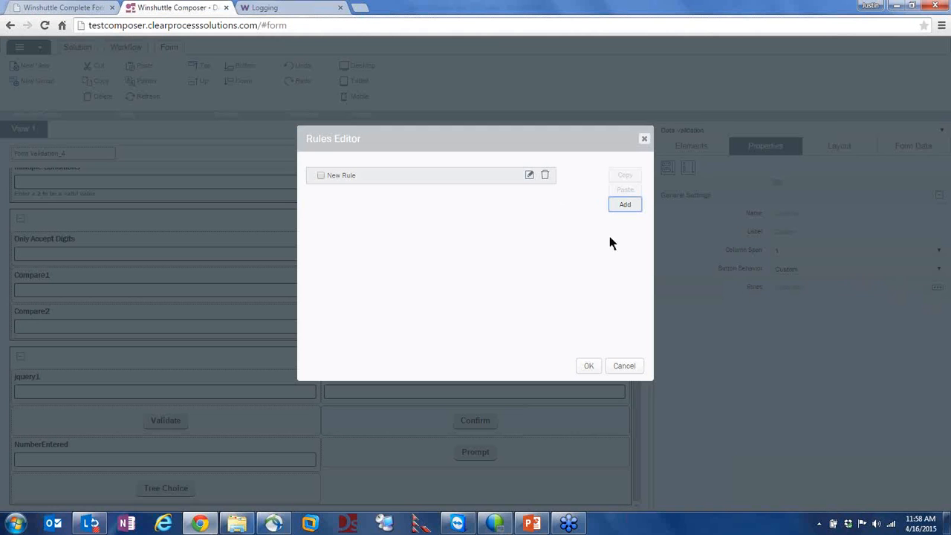
pyautogui.click(529, 175)
pyautogui.click(361, 235)
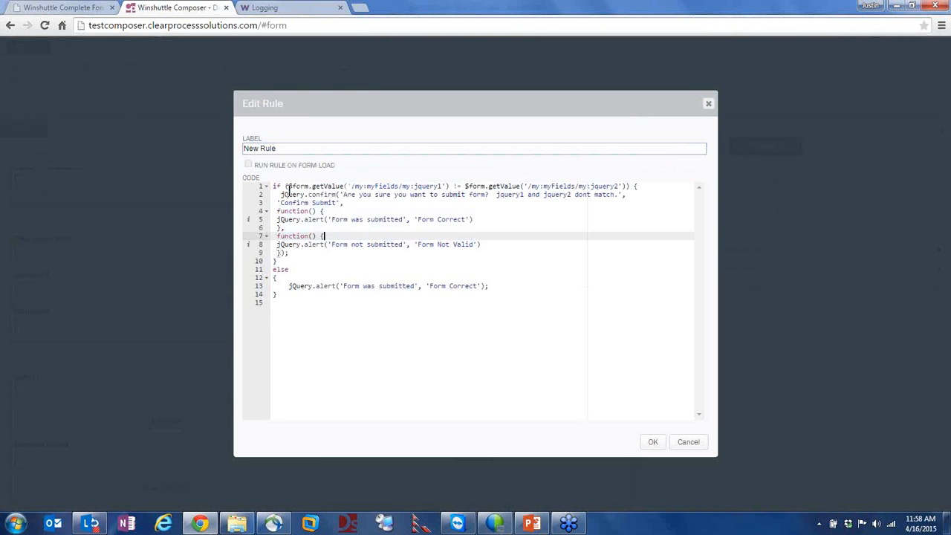
pyautogui.moveTo(274, 185); pyautogui.dragTo(415, 179)
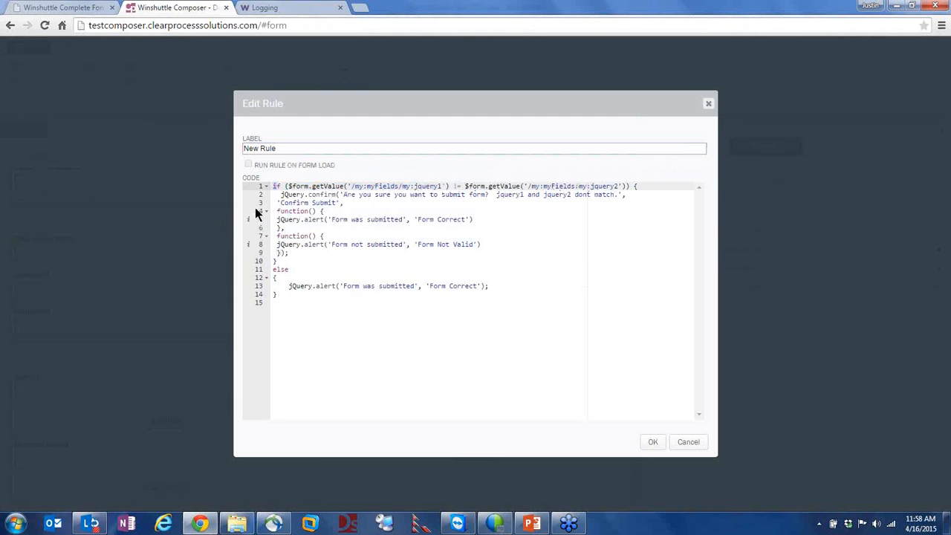
pyautogui.click(283, 194)
pyautogui.moveTo(283, 194); pyautogui.dragTo(319, 195)
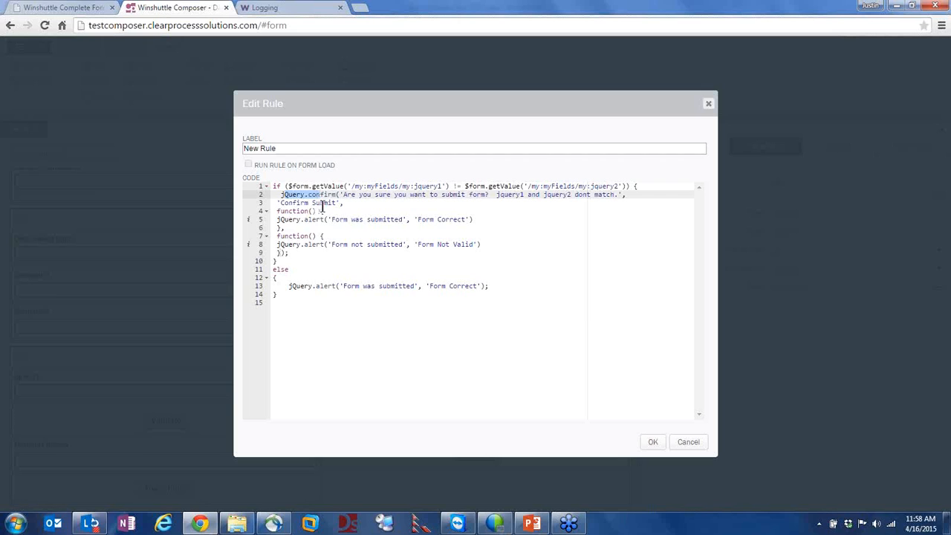
pyautogui.moveTo(343, 195); pyautogui.dragTo(425, 194)
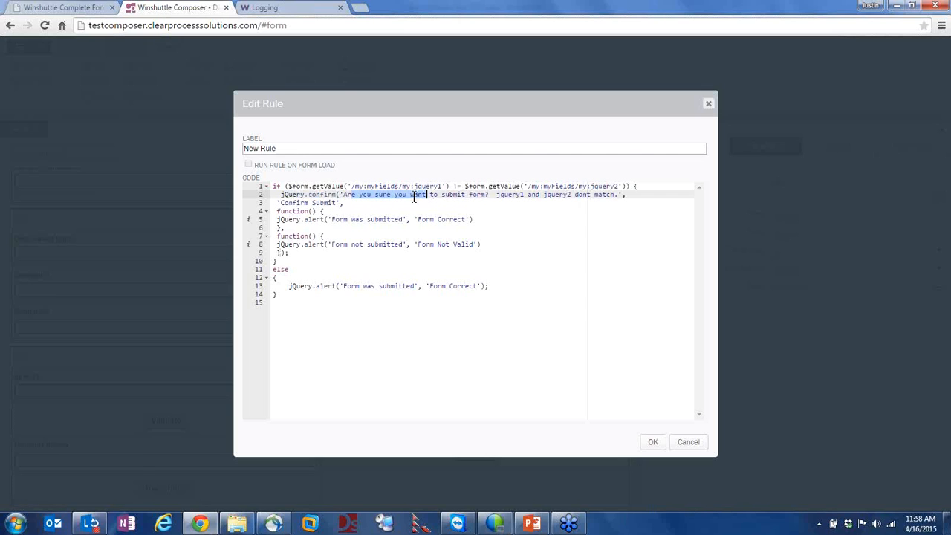
pyautogui.click(358, 195)
pyautogui.moveTo(343, 195); pyautogui.dragTo(571, 195)
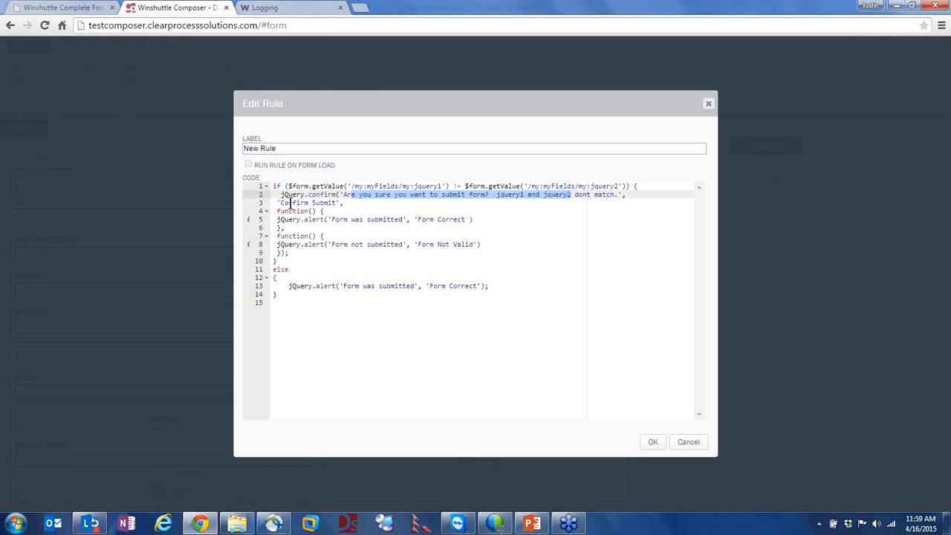
pyautogui.moveTo(283, 202); pyautogui.dragTo(336, 203)
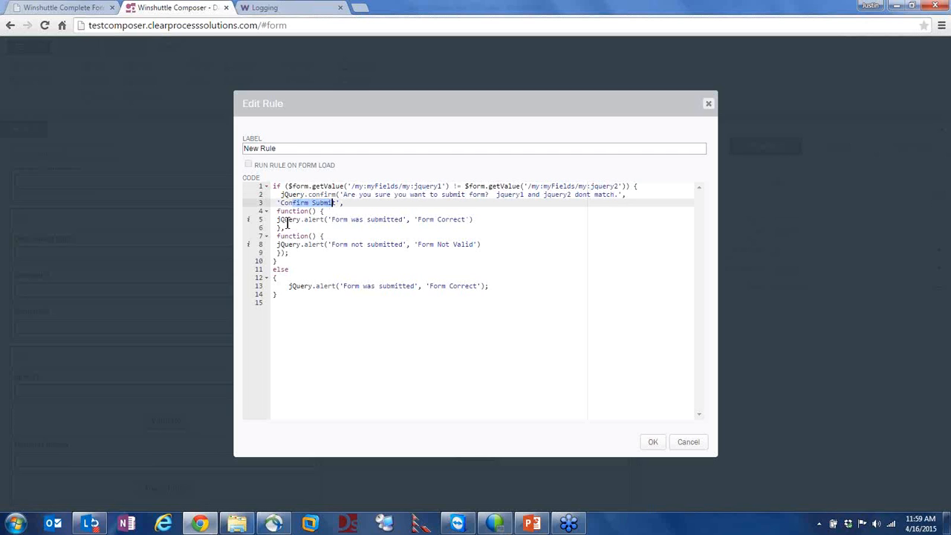
# Trigger the Confirm rule on the form to bring up its Confirm Submit prompt
pyautogui.click(73, 8)
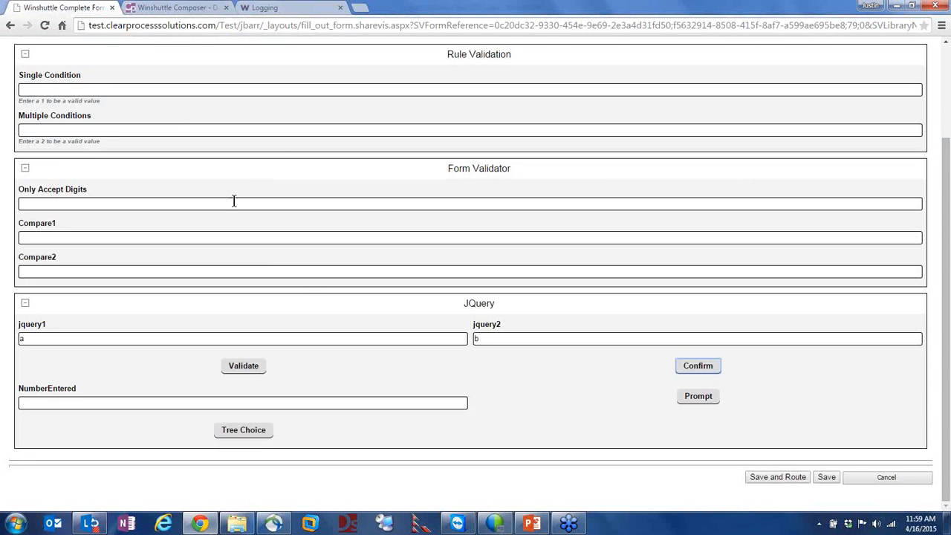
pyautogui.click(680, 367)
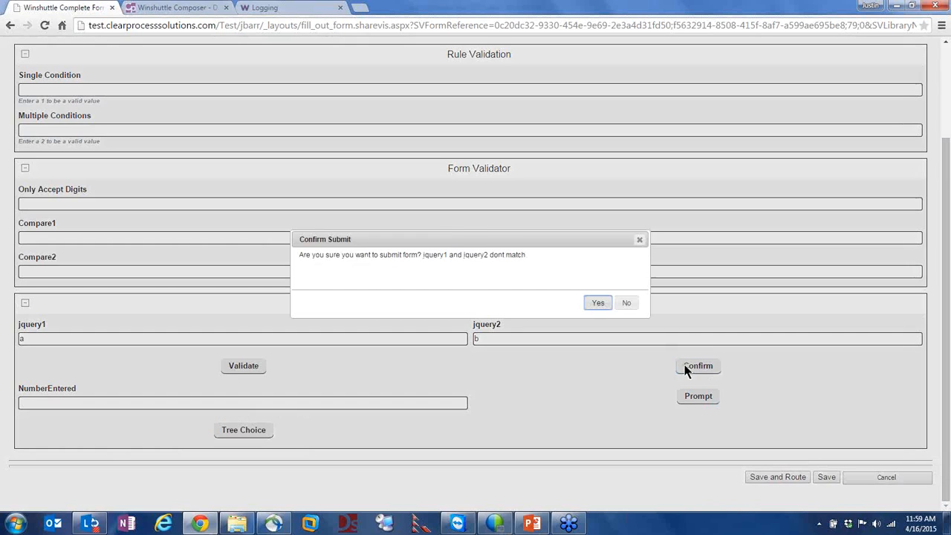
pyautogui.click(341, 257)
# Check the code's 'Form was submitted' and 'Form not submitted' callback alerts, then return to the prompt
pyautogui.click(189, 9)
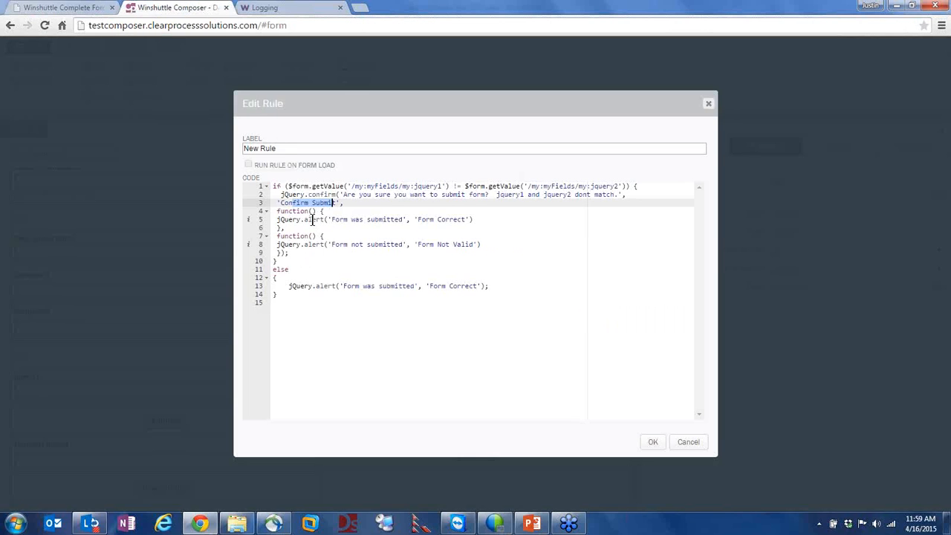
pyautogui.click(340, 202)
pyautogui.click(303, 212)
pyautogui.moveTo(276, 212); pyautogui.dragTo(468, 225)
pyautogui.click(320, 219)
pyautogui.click(337, 219)
pyautogui.click(372, 204)
pyautogui.moveTo(332, 244); pyautogui.dragTo(403, 245)
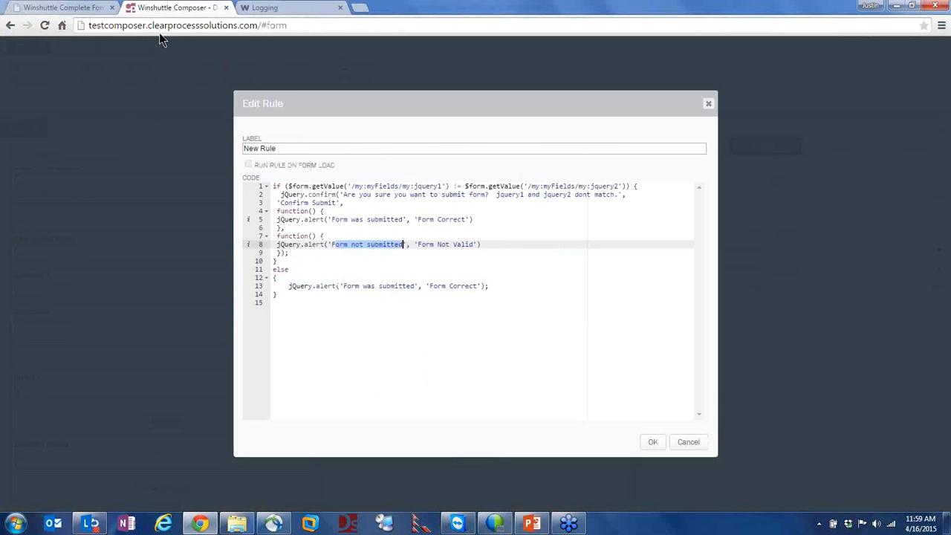
pyautogui.click(56, 7)
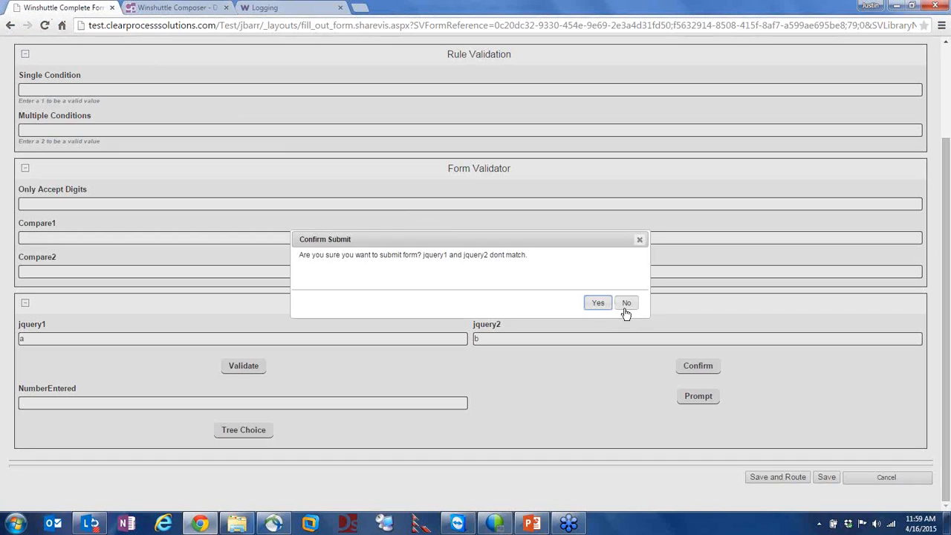
# Accept the Confirm Submit prompt and dismiss the 'Form was submitted' message
pyautogui.click(598, 303)
pyautogui.moveTo(363, 255); pyautogui.dragTo(295, 255)
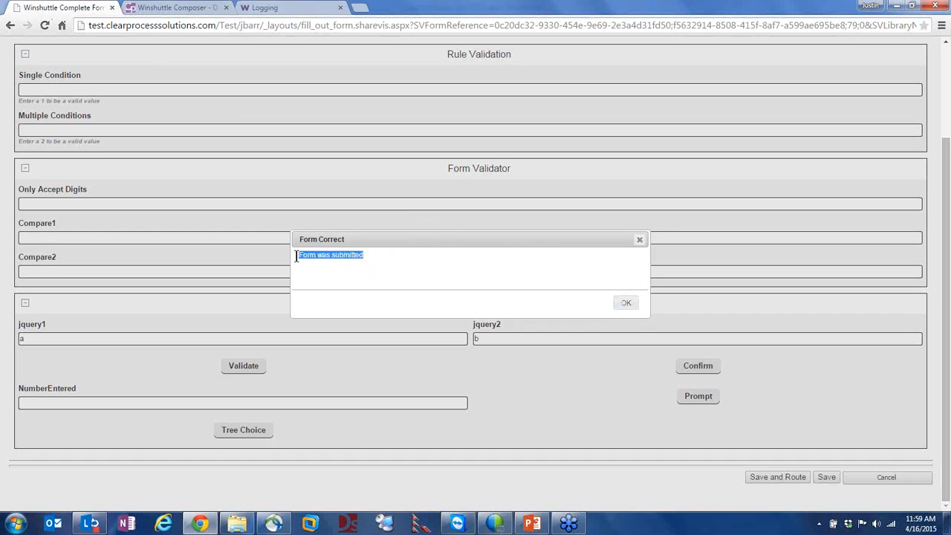
pyautogui.click(626, 305)
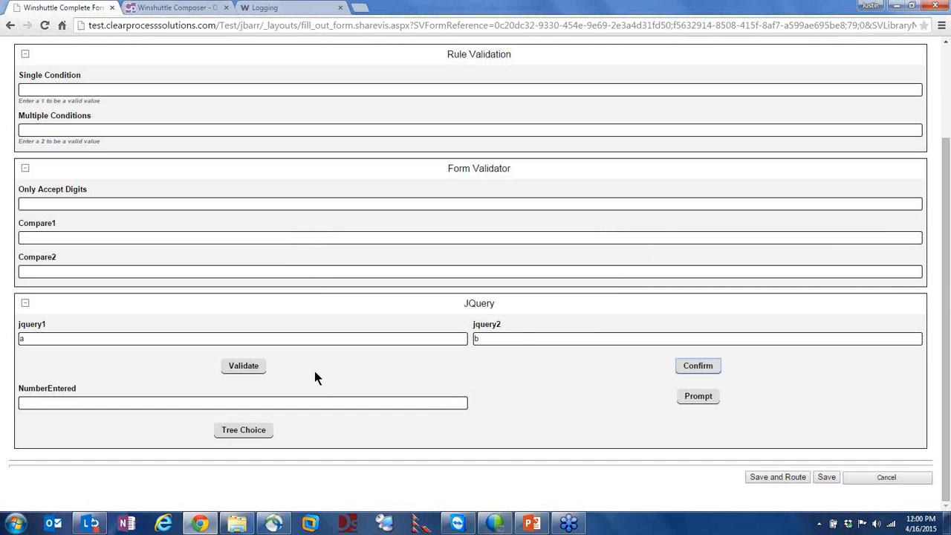
# Change jquery2 from b to a and run Confirm, which submits directly with 'Form was submitted'
pyautogui.moveTo(496, 345); pyautogui.dragTo(464, 341)
pyautogui.click(482, 337)
pyautogui.press('BackSpace')
pyautogui.write('a')
pyautogui.click(705, 372)
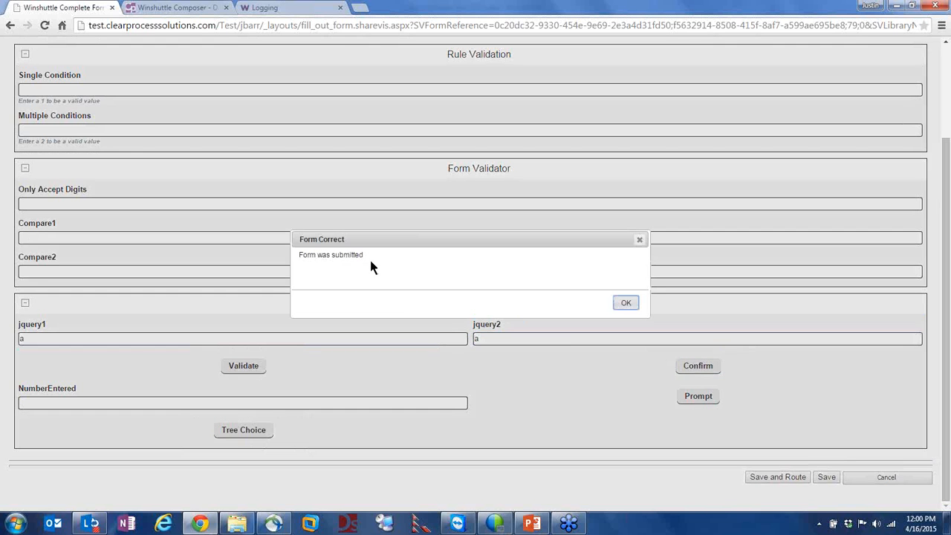
pyautogui.moveTo(364, 255); pyautogui.dragTo(290, 249)
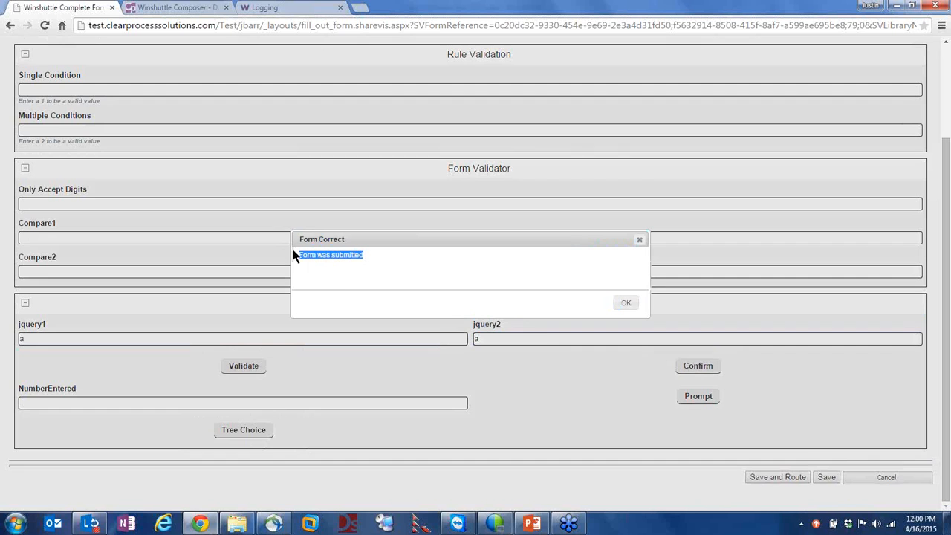
pyautogui.click(628, 303)
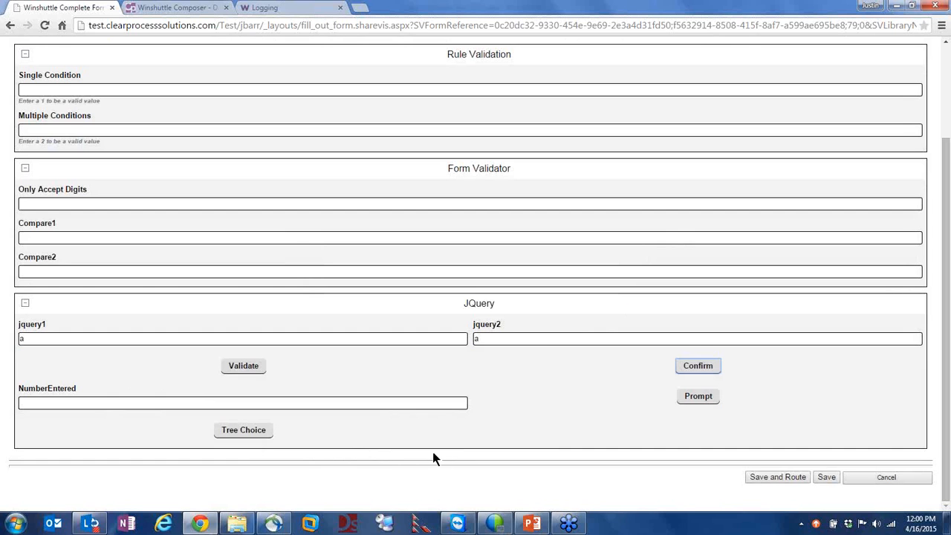
# Run the Prompt rule and enter 11, which is rejected as out of range
pyautogui.click(696, 397)
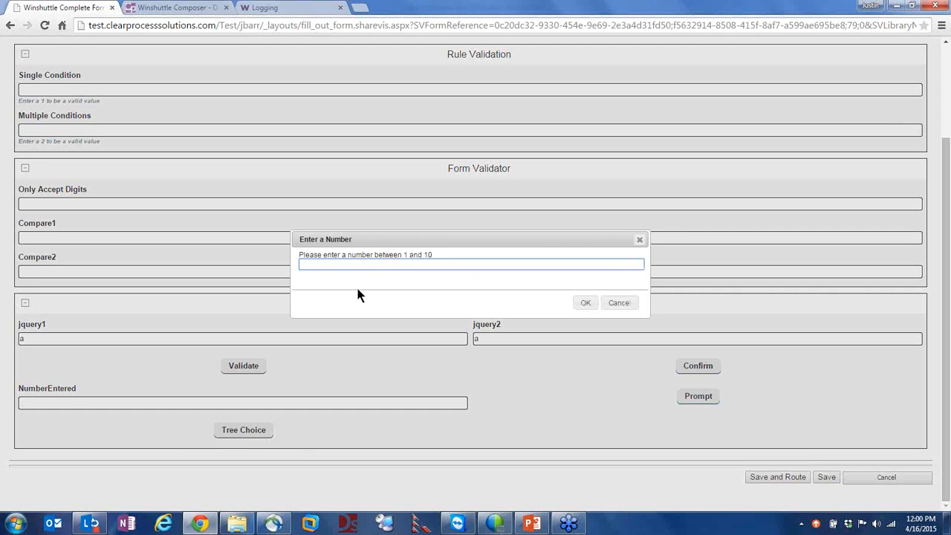
pyautogui.write('11')
pyautogui.click(586, 303)
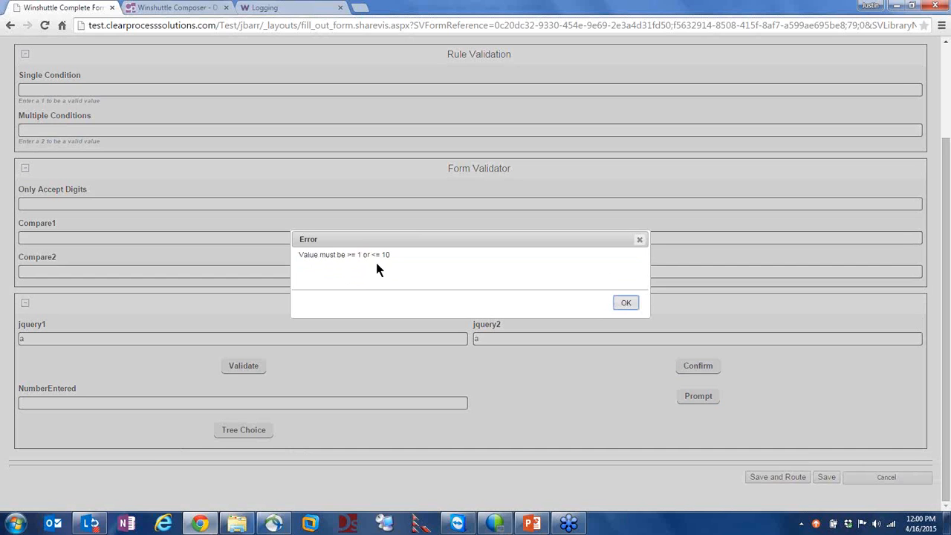
pyautogui.click(626, 303)
# Enter 5 instead so NumberEntered receives it, then go to the Confirm rule code
pyautogui.moveTo(308, 263); pyautogui.dragTo(290, 263)
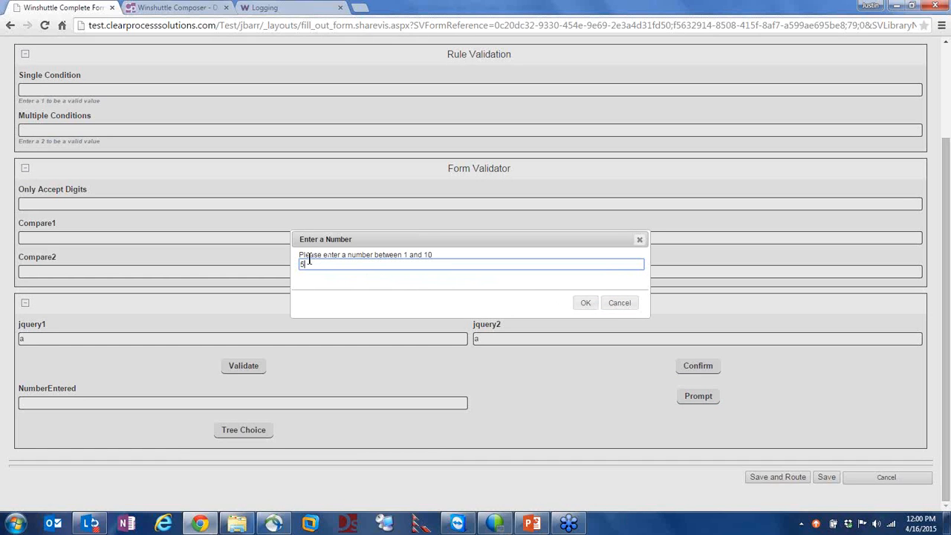
pyautogui.click(586, 304)
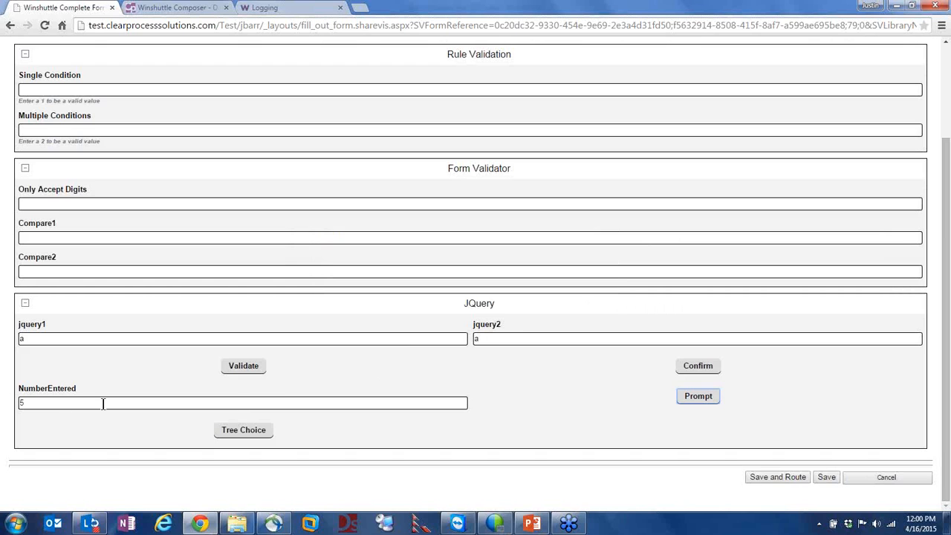
pyautogui.click(20, 402)
pyautogui.click(186, 7)
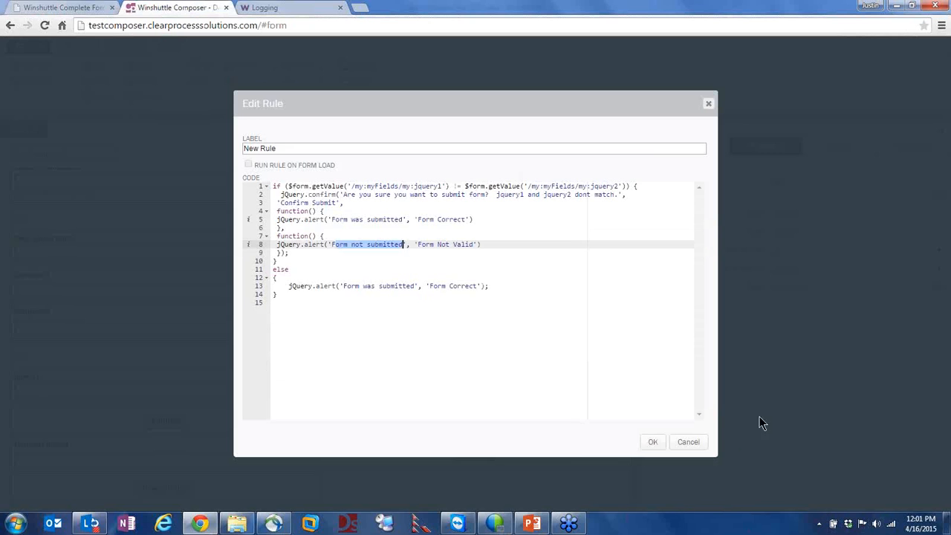
# Close the Confirm rule dialogs, select the Prompt button and open its rule code
pyautogui.click(680, 443)
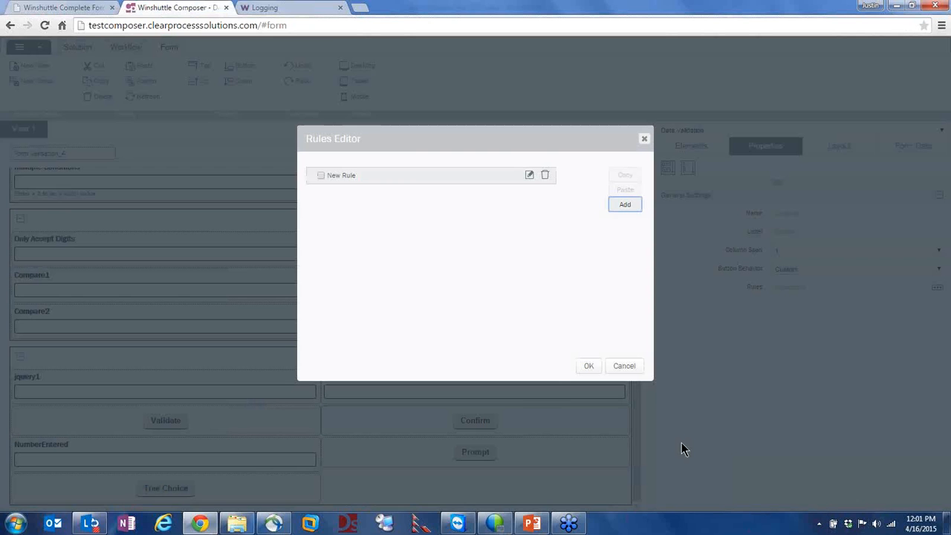
pyautogui.click(623, 365)
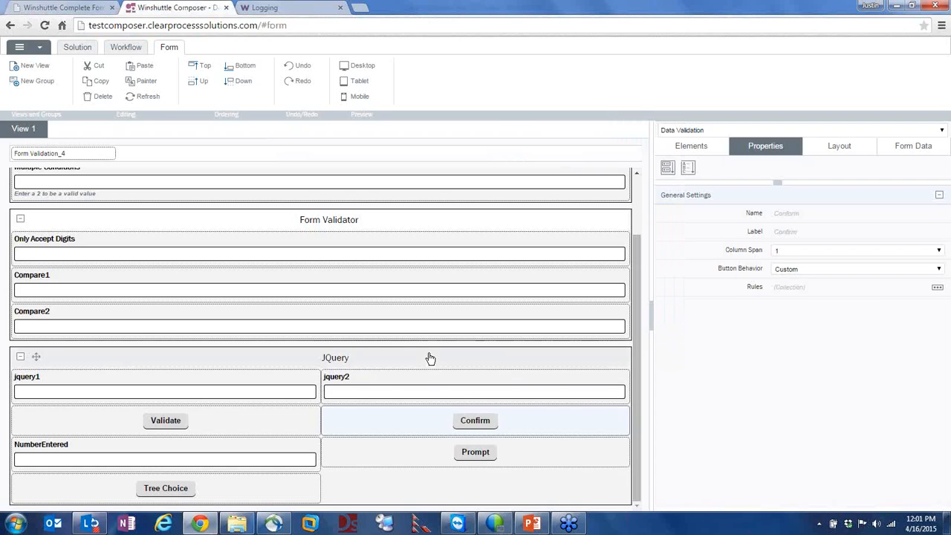
pyautogui.click(472, 451)
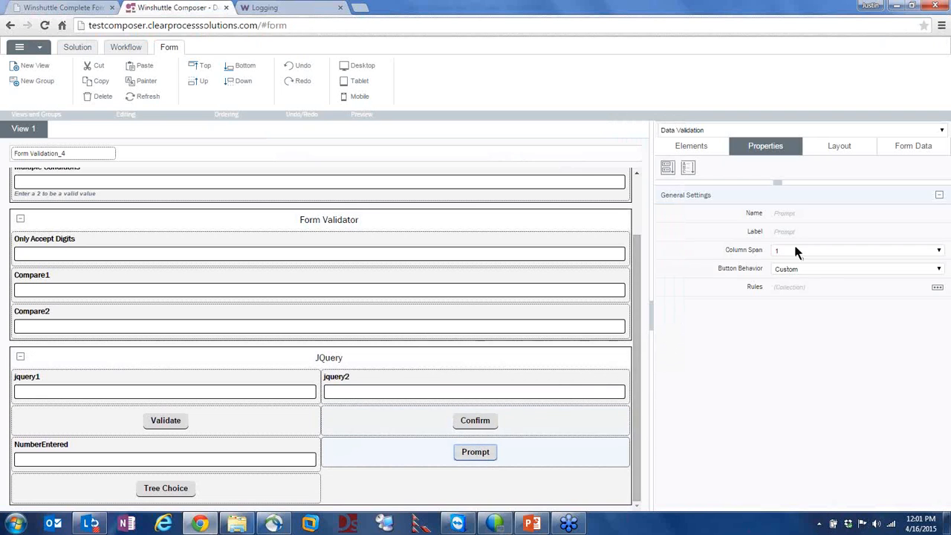
pyautogui.click(937, 288)
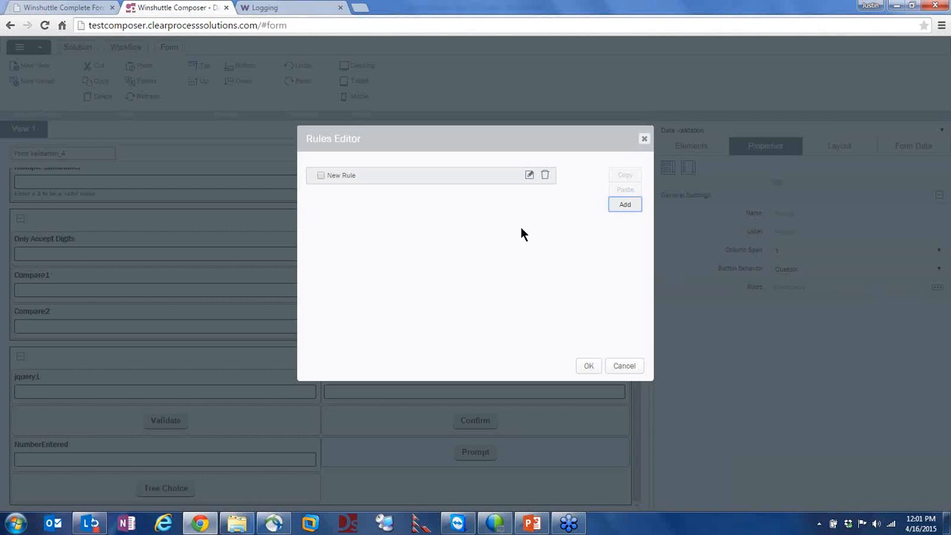
pyautogui.click(529, 175)
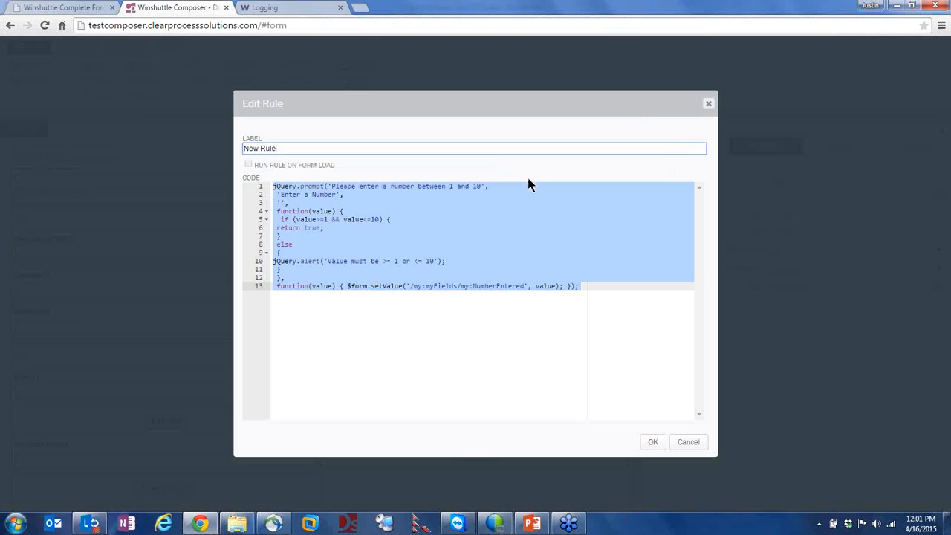
# Review the validation function, out-of-range message and setValue into NumberEntered, then close unchanged
pyautogui.click(273, 235)
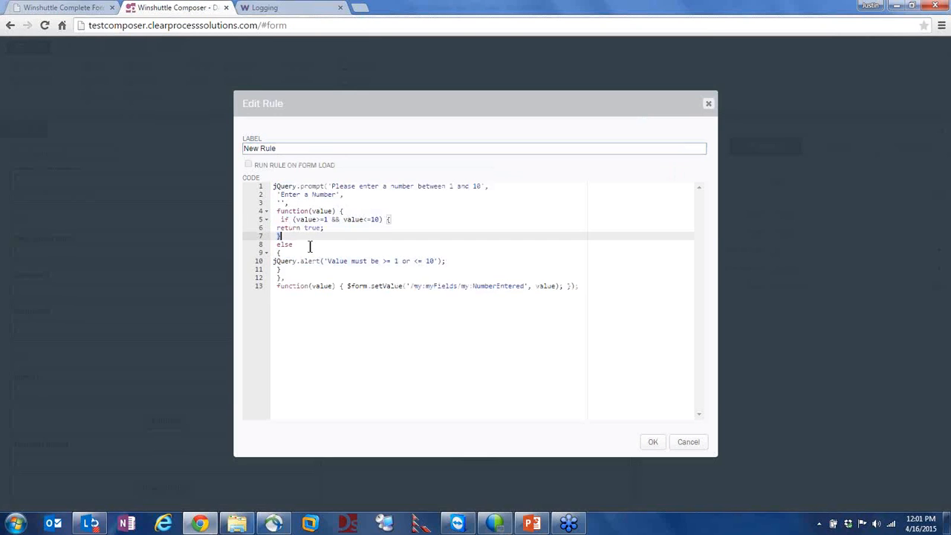
pyautogui.click(287, 210)
pyautogui.moveTo(287, 210); pyautogui.dragTo(326, 228)
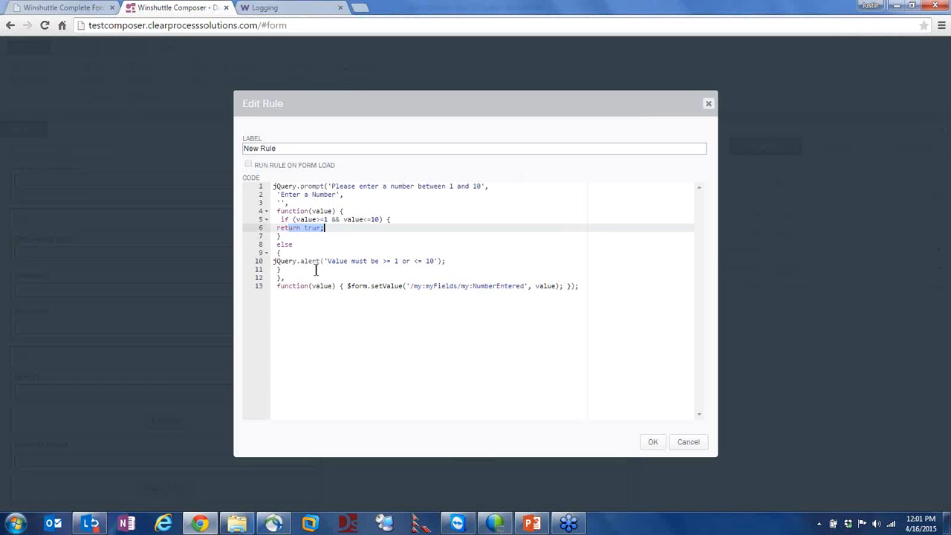
pyautogui.moveTo(334, 260); pyautogui.dragTo(434, 261)
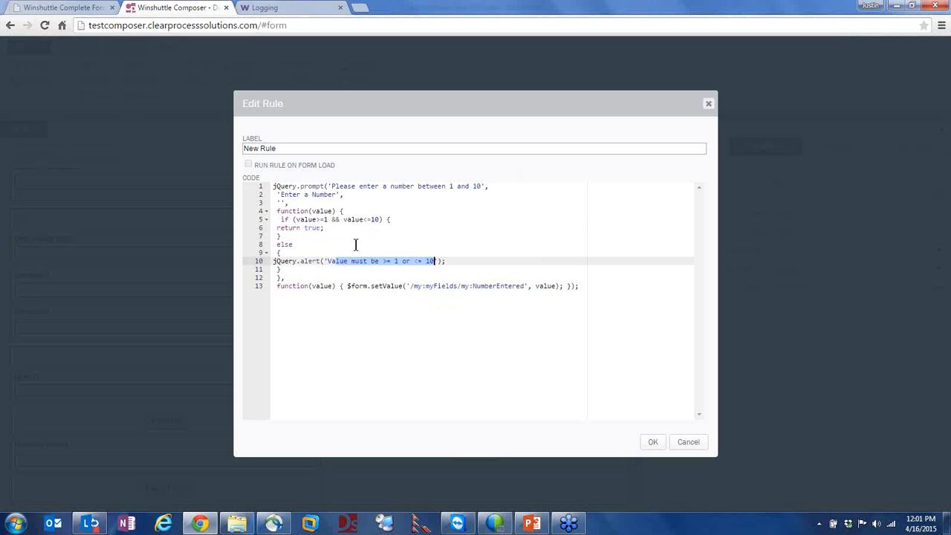
pyautogui.moveTo(352, 288); pyautogui.dragTo(496, 288)
pyautogui.click(501, 286)
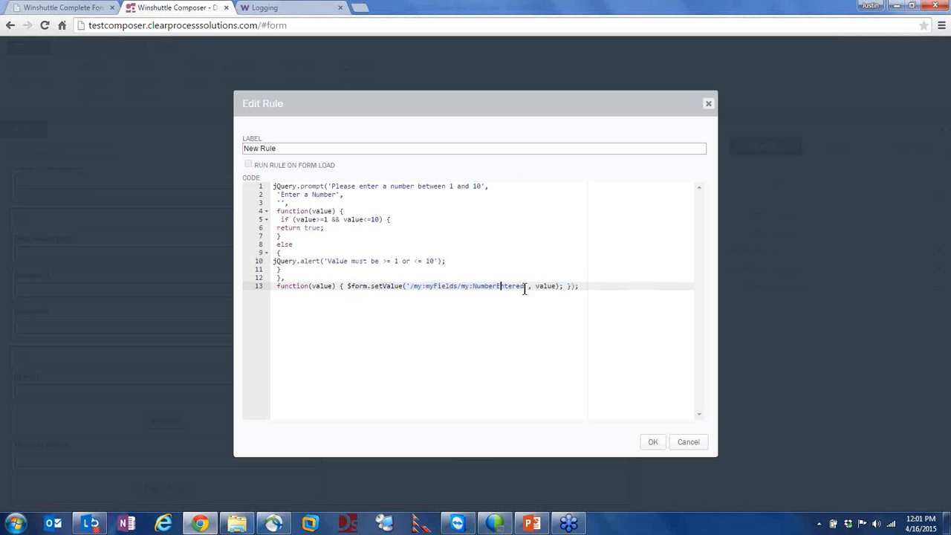
pyautogui.doubleClick(544, 286)
pyautogui.click(688, 442)
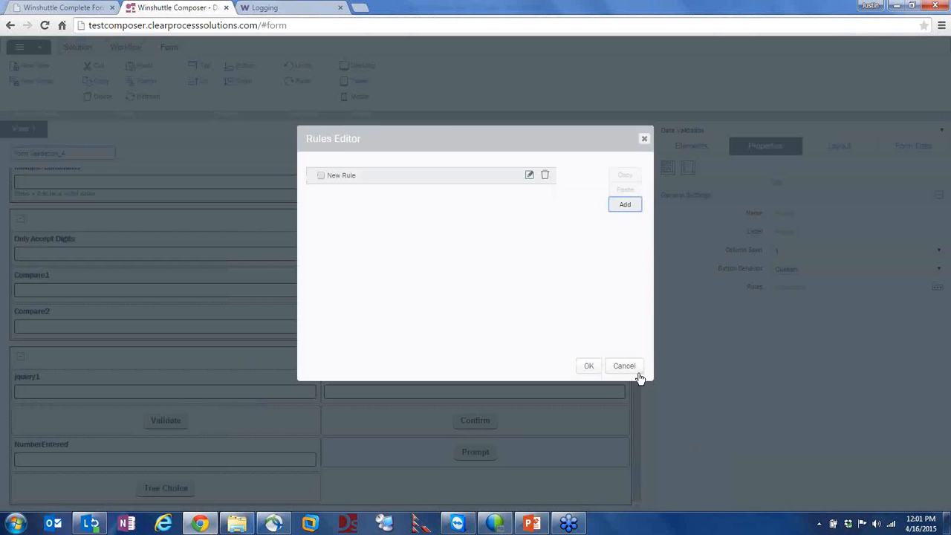
pyautogui.click(629, 367)
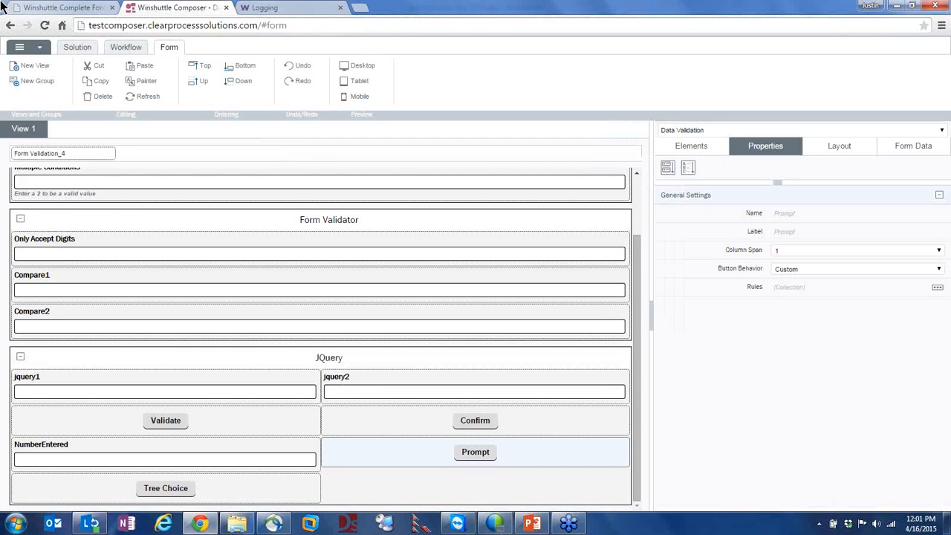
# On the form, answer the Prompt with 2 so NumberEntered holds 2
pyautogui.click(60, 9)
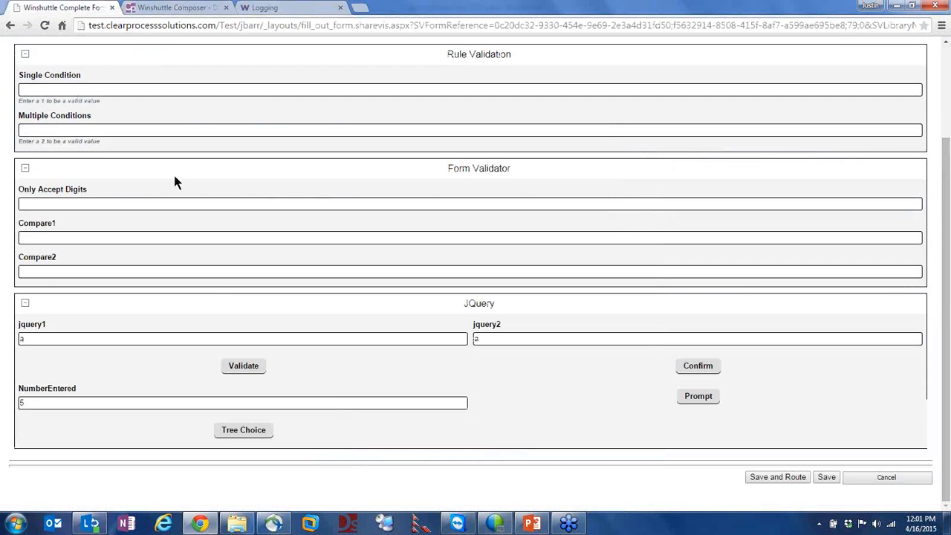
pyautogui.click(687, 401)
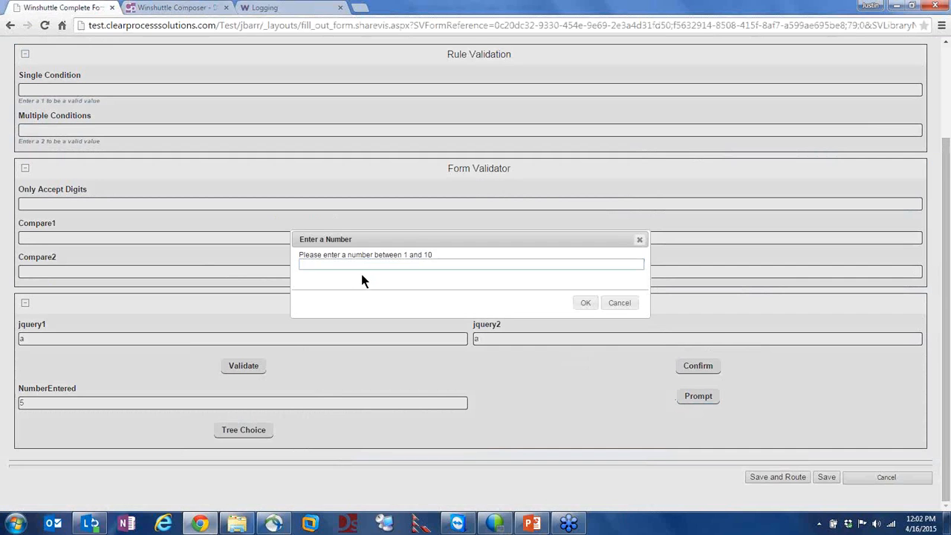
pyautogui.click(327, 264)
pyautogui.write('2')
pyautogui.click(584, 302)
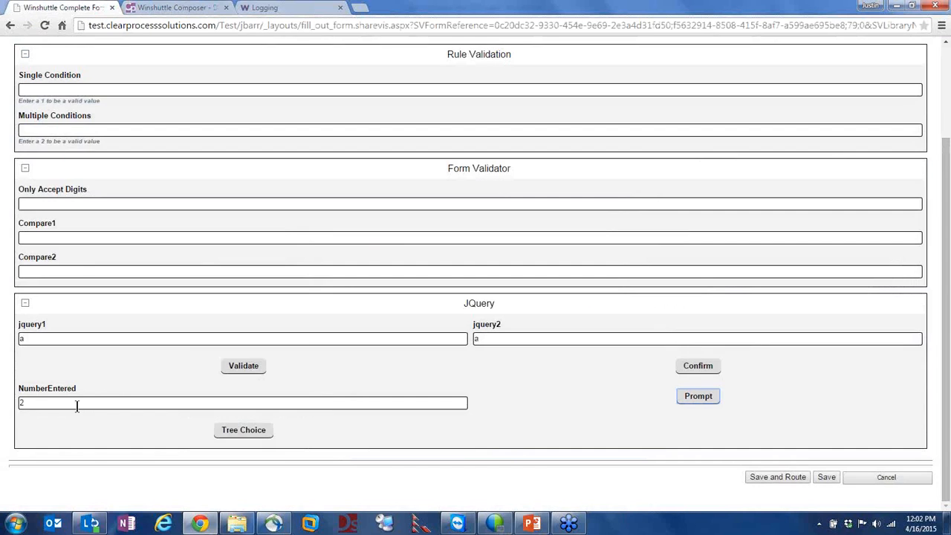
pyautogui.moveTo(38, 402); pyautogui.dragTo(21, 404)
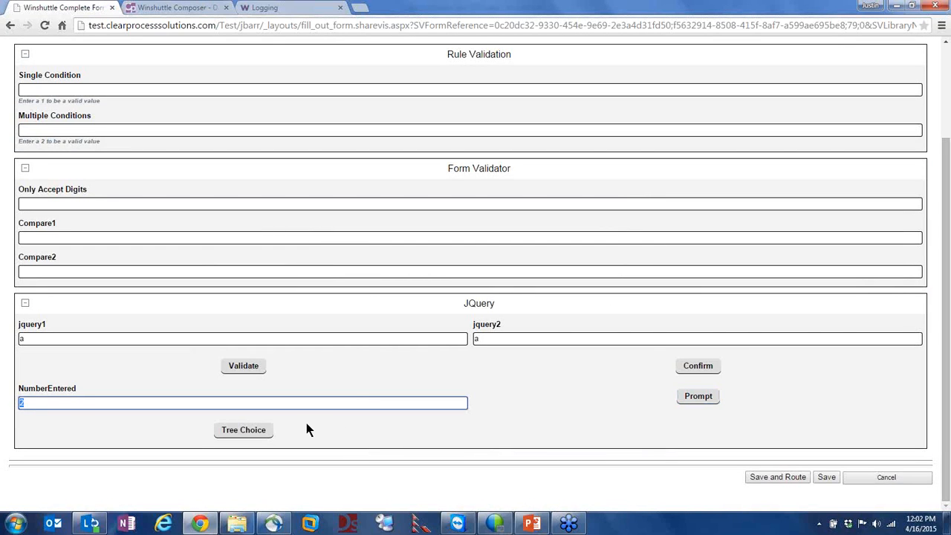
# Pick node 2.3 in Tree Choice, getting 'You chose node2_3', and dismiss the message
pyautogui.click(252, 431)
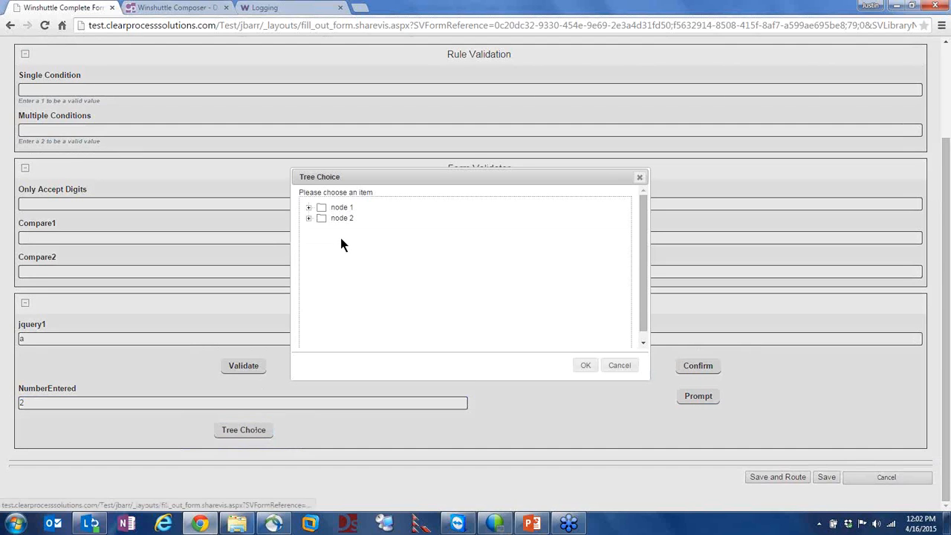
pyautogui.click(308, 218)
pyautogui.click(309, 208)
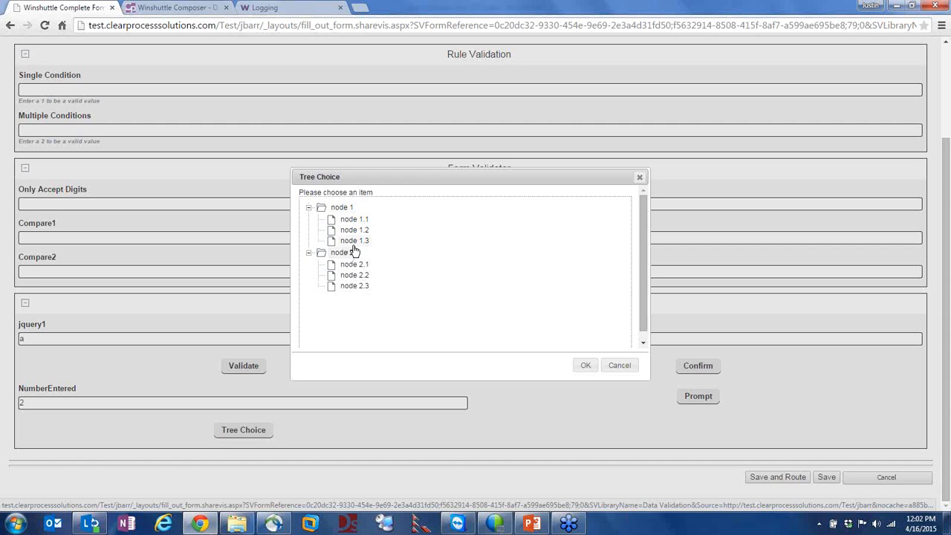
pyautogui.click(355, 288)
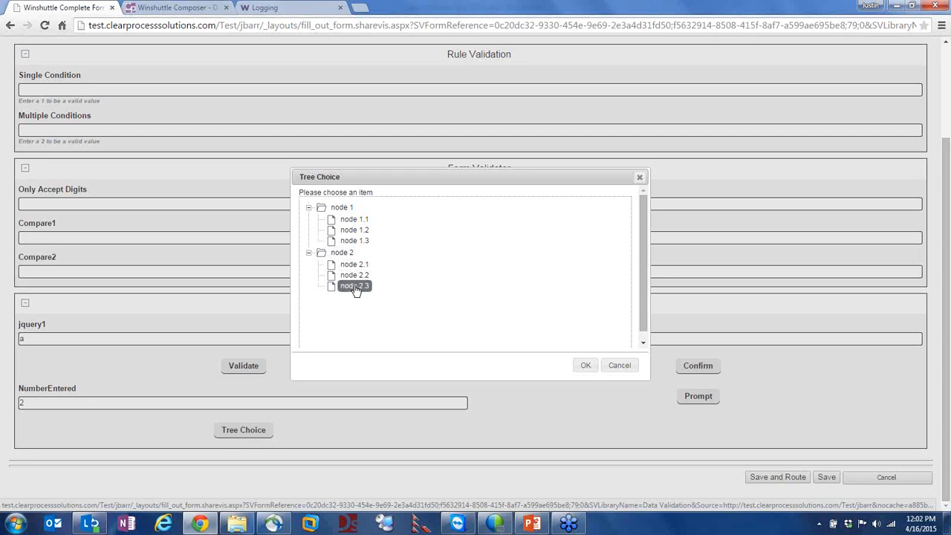
pyautogui.click(581, 369)
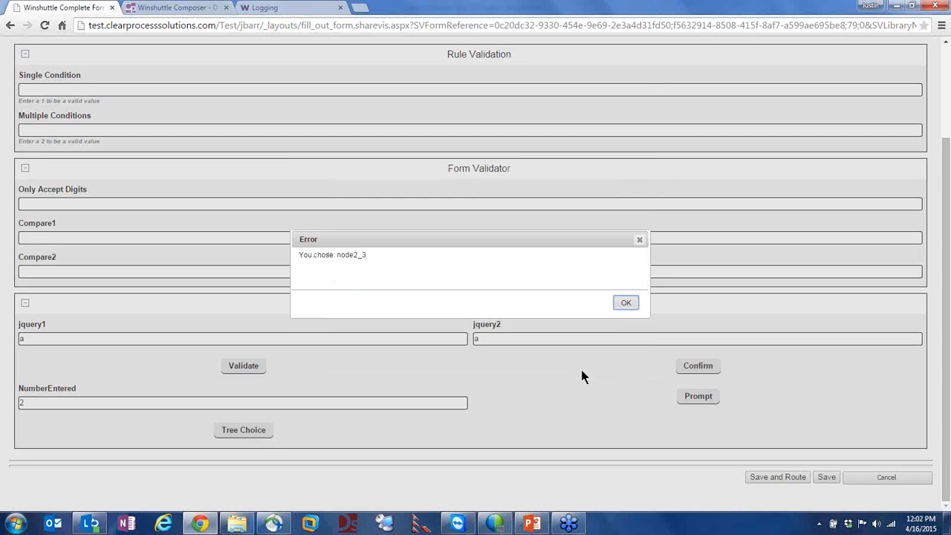
pyautogui.moveTo(373, 260)
pyautogui.mouseDown()
pyautogui.moveTo(330, 245)
pyautogui.moveTo(319, 250)
pyautogui.moveTo(364, 256)
pyautogui.mouseUp()
pyautogui.click(367, 258)
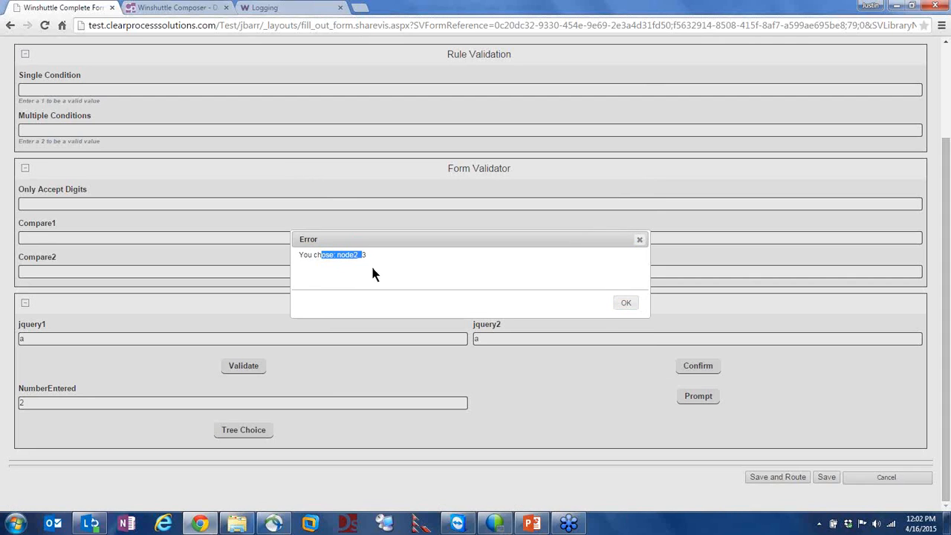
pyautogui.click(625, 304)
# Open the Tree Choice button's rule code in the Composer form designer
pyautogui.hotkey('alt', 'Tab')
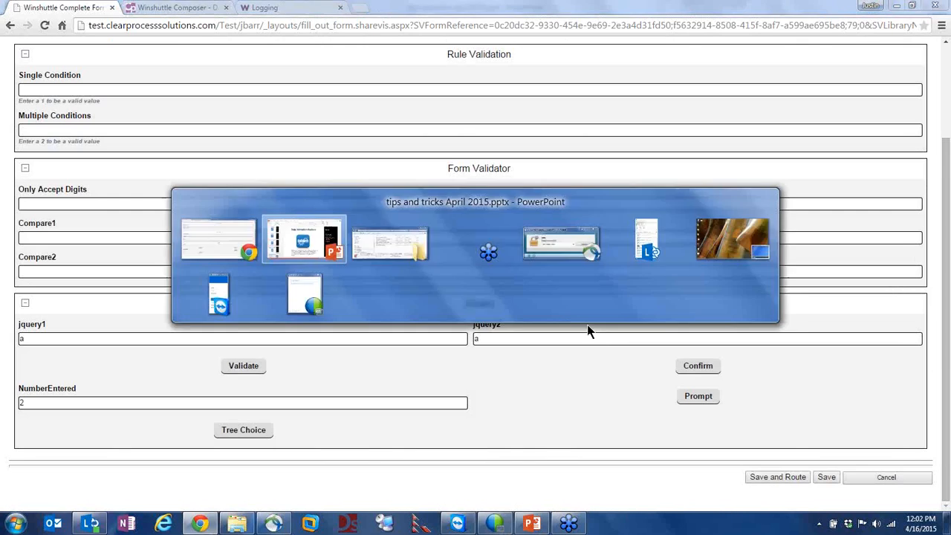
pyautogui.hotkey('alt', 'Tab')
pyautogui.click(151, 8)
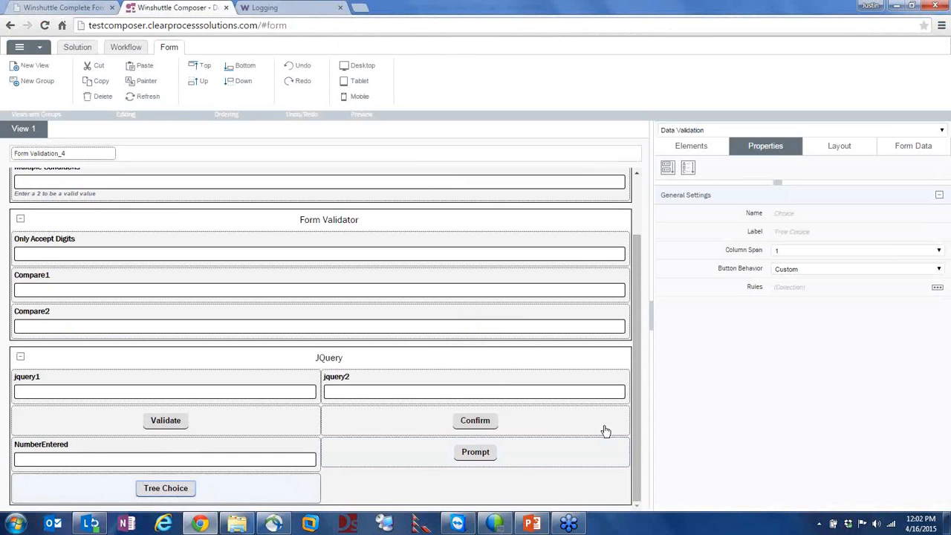
pyautogui.click(937, 287)
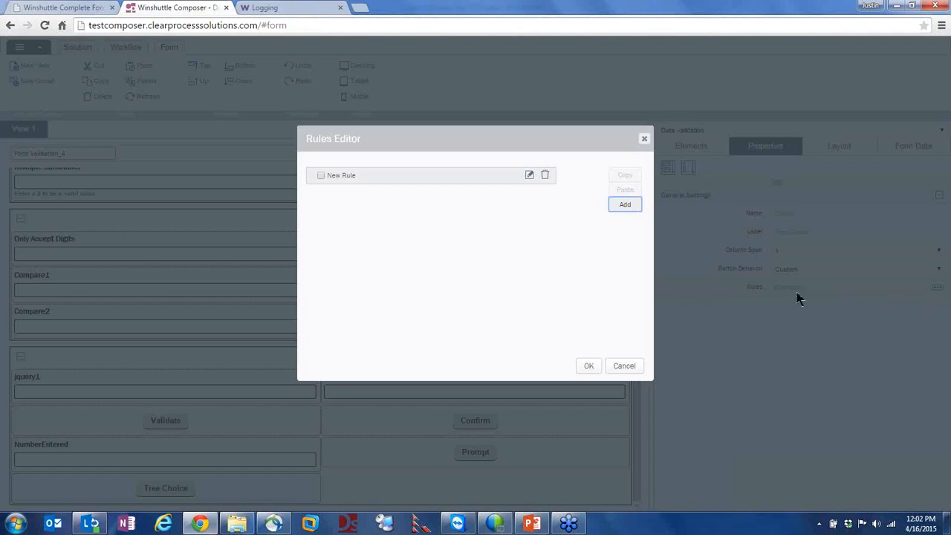
pyautogui.click(530, 178)
# Review the choiceTree call and node child entries, then close the code and rules list unchanged
pyautogui.click(393, 273)
pyautogui.click(296, 277)
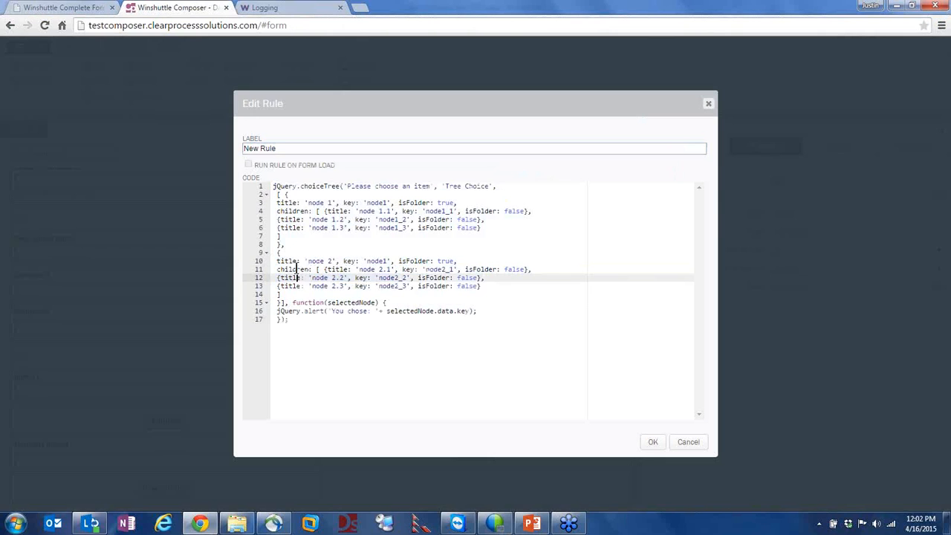
pyautogui.click(300, 186)
pyautogui.moveTo(300, 185); pyautogui.dragTo(341, 187)
pyautogui.moveTo(285, 203); pyautogui.dragTo(329, 220)
pyautogui.click(336, 228)
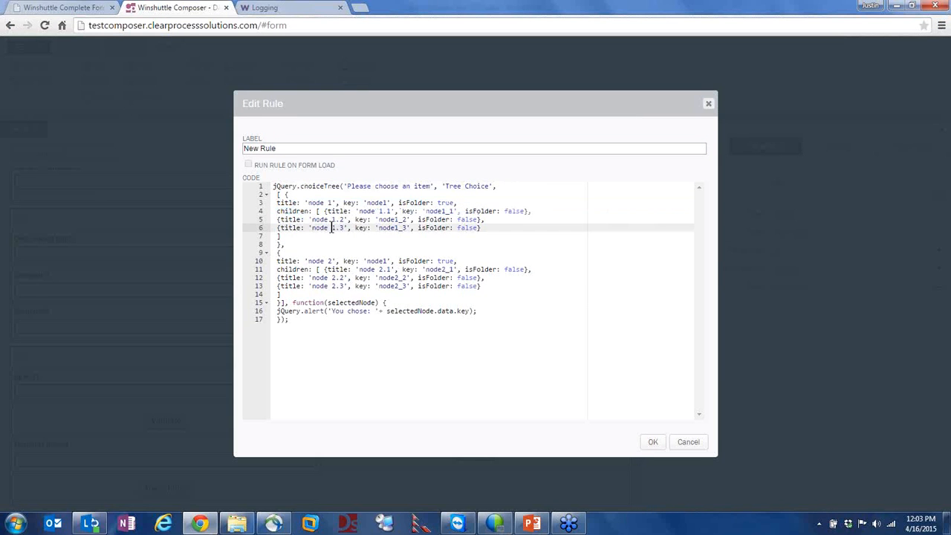
pyautogui.click(692, 445)
pyautogui.click(624, 365)
# Present the PowerPoint deck from the current slide and advance two slides to SolutionCARE
pyautogui.hotkey('alt', 'Tab')
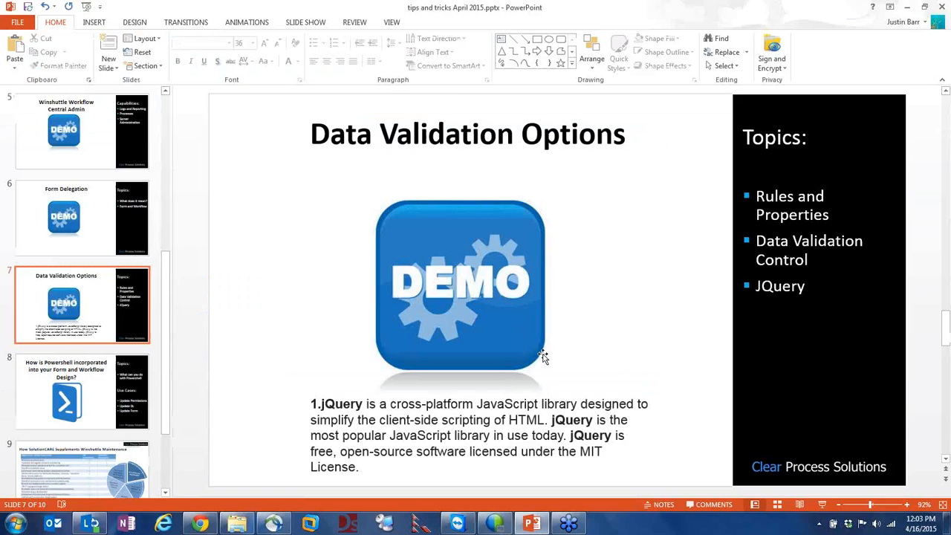
pyautogui.hotkey('shift', 'F5')
pyautogui.press('Right')
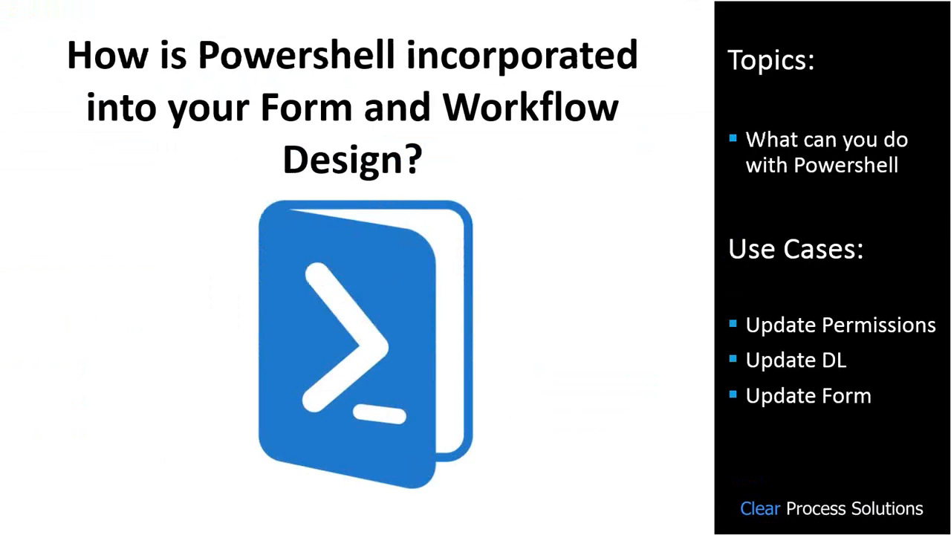
pyautogui.press('Right')
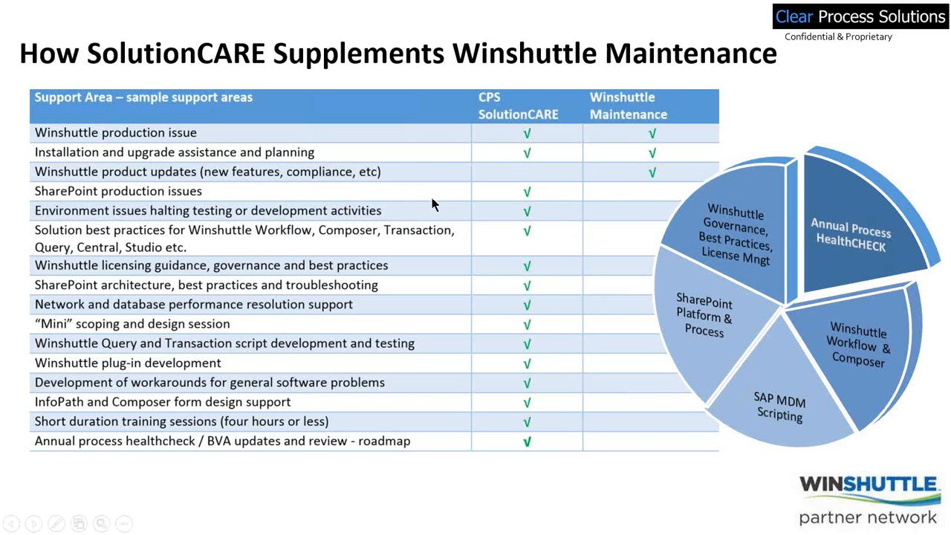